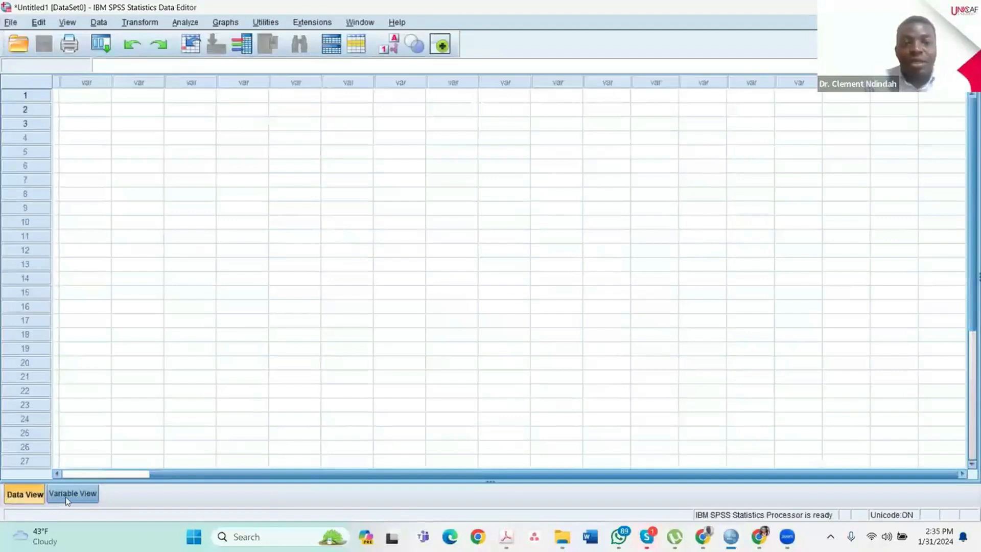
- Display the variable definition grid of the empty dataset and restore the data editor from full screen to a smaller window
{"action": "left_click", "coordinate": [67, 494]}
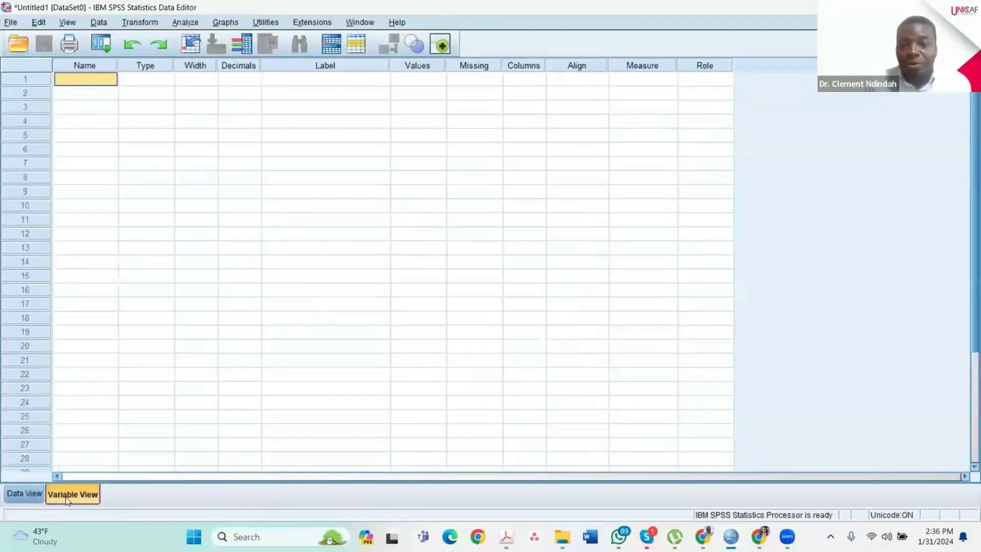
{"action": "left_click", "coordinate": [24, 493]}
{"action": "left_click", "coordinate": [62, 494]}
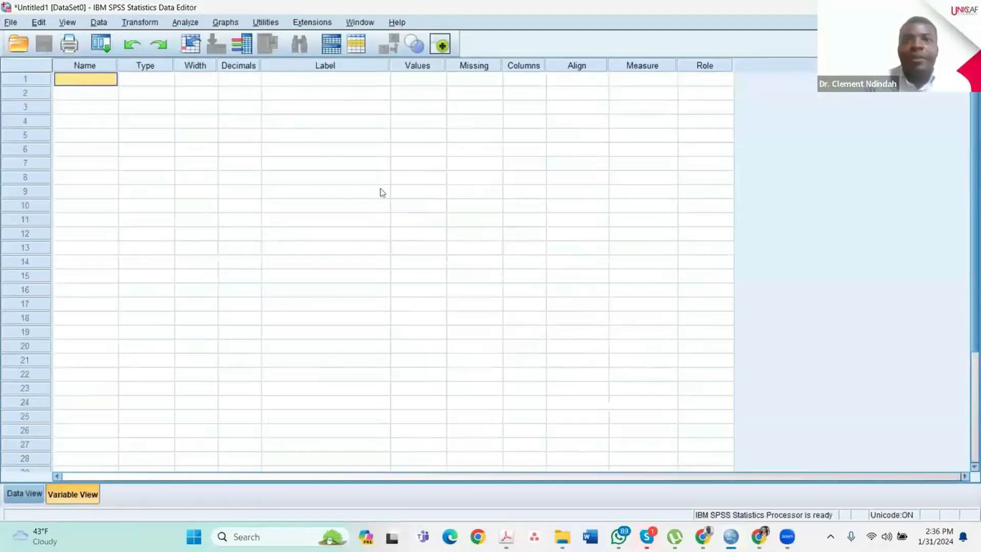
{"action": "left_click", "coordinate": [936, 8]}
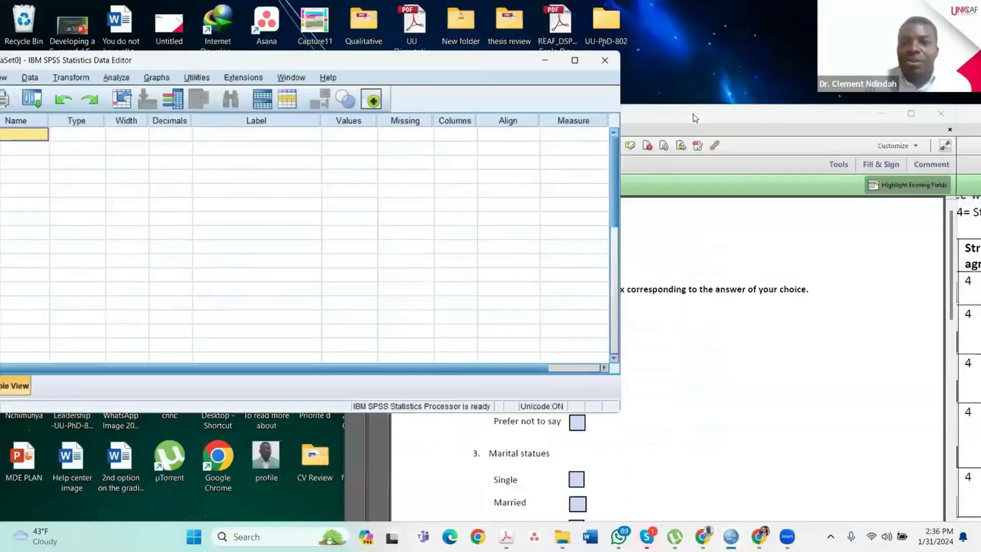
- Bring Draft Questionnaire.pdf to the front in Adobe Acrobat Pro and review its questions from Section A through Section C
{"action": "left_click", "coordinate": [695, 119]}
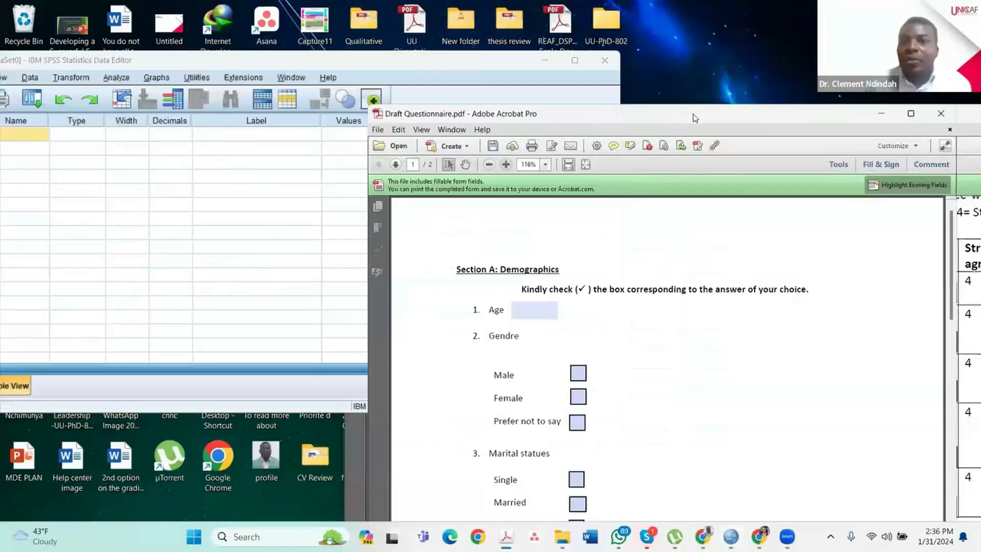
{"action": "scroll", "coordinate": [750, 281], "scroll_direction": "down", "scroll_amount": 3}
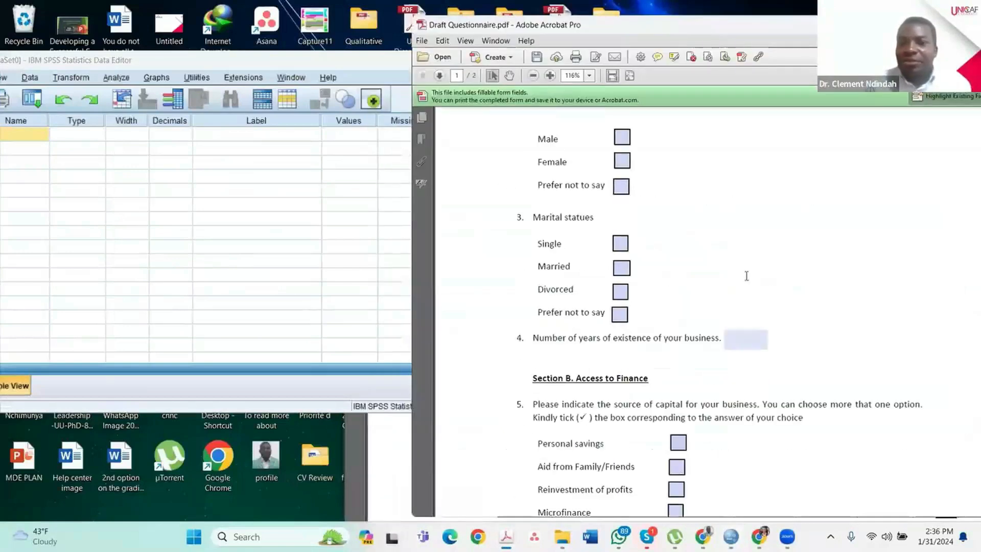
{"action": "scroll", "coordinate": [748, 280], "scroll_direction": "down", "scroll_amount": 10}
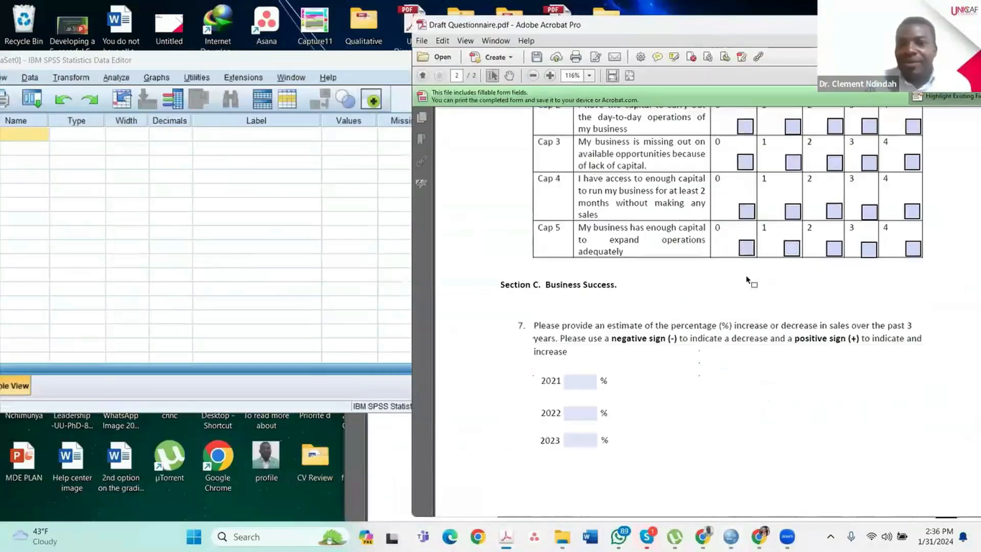
{"action": "scroll", "coordinate": [748, 280], "scroll_direction": "up", "scroll_amount": 10}
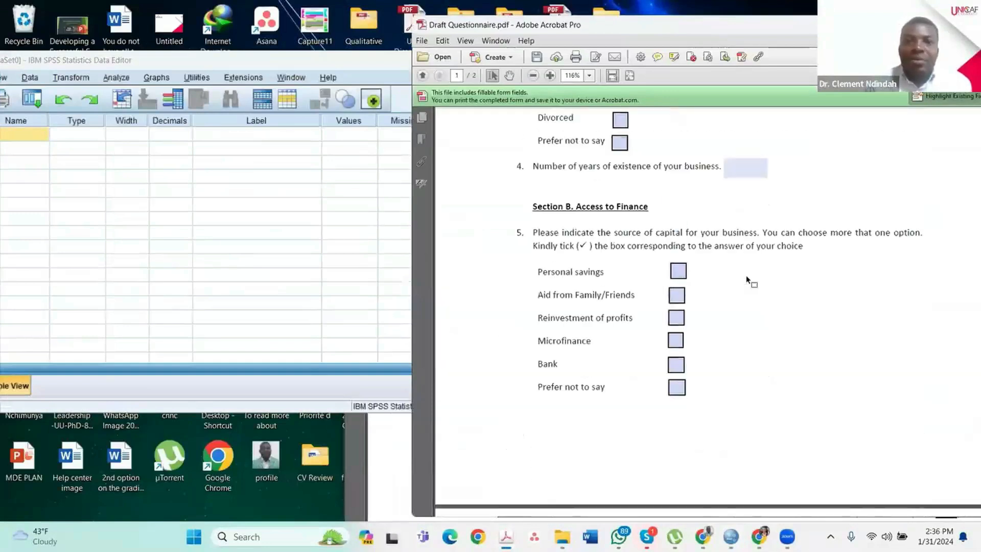
{"action": "scroll", "coordinate": [747, 281], "scroll_direction": "up", "scroll_amount": 3}
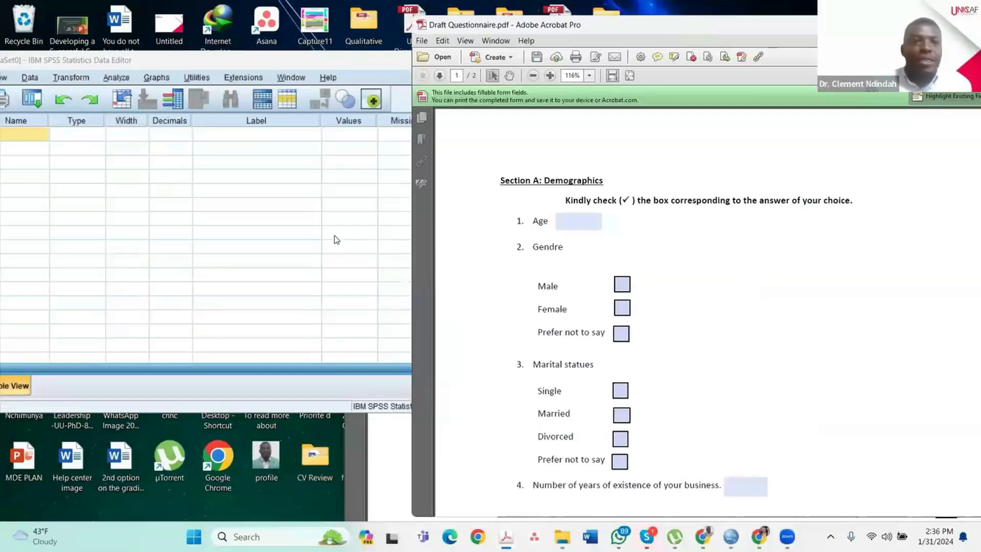
- Reposition the SPSS data editor window so its row numbers and Name column are visible beside the questionnaire
{"action": "left_click", "coordinate": [241, 234]}
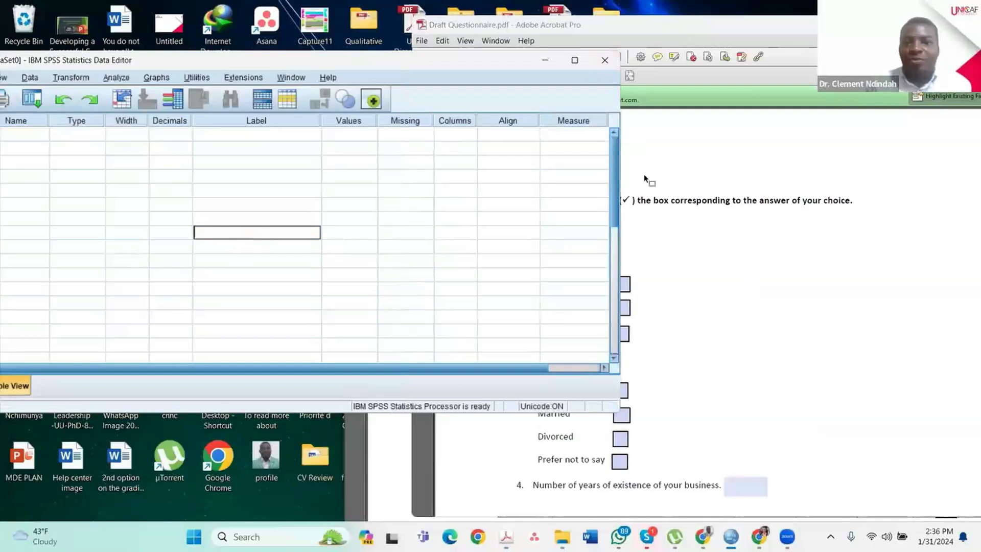
{"action": "left_click", "coordinate": [726, 289]}
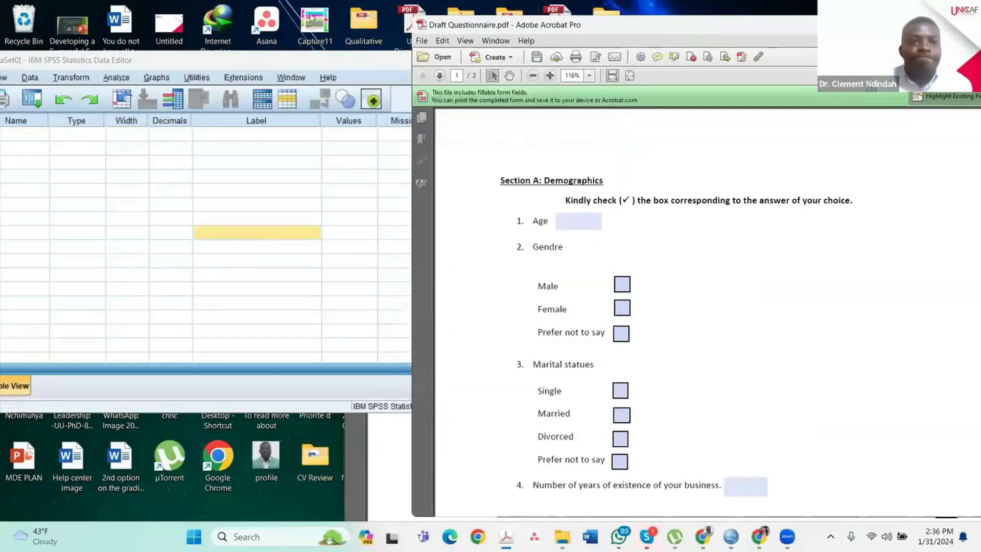
{"action": "left_click", "coordinate": [235, 63]}
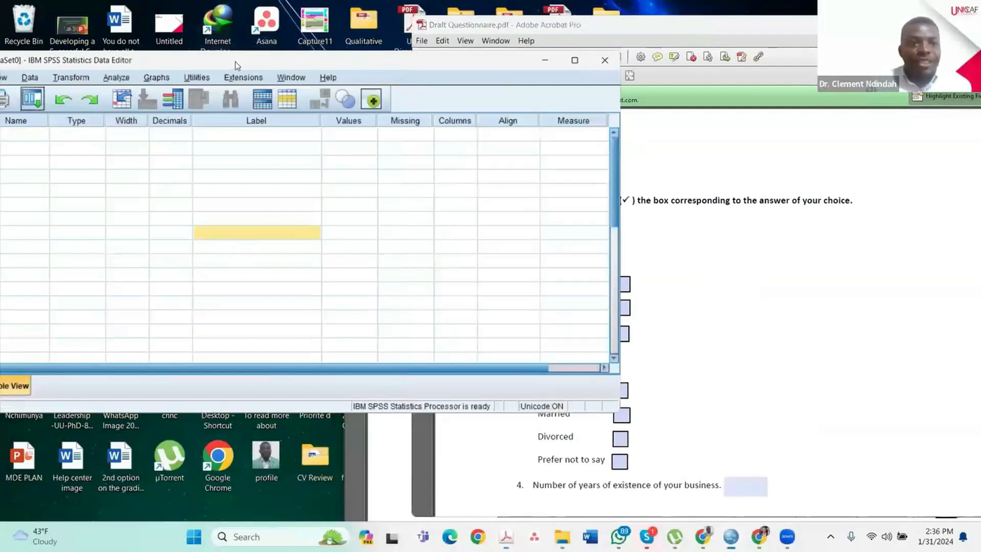
{"action": "left_click_drag", "start_coordinate": [236, 62], "coordinate": [301, 55]}
{"action": "left_click", "coordinate": [774, 236]}
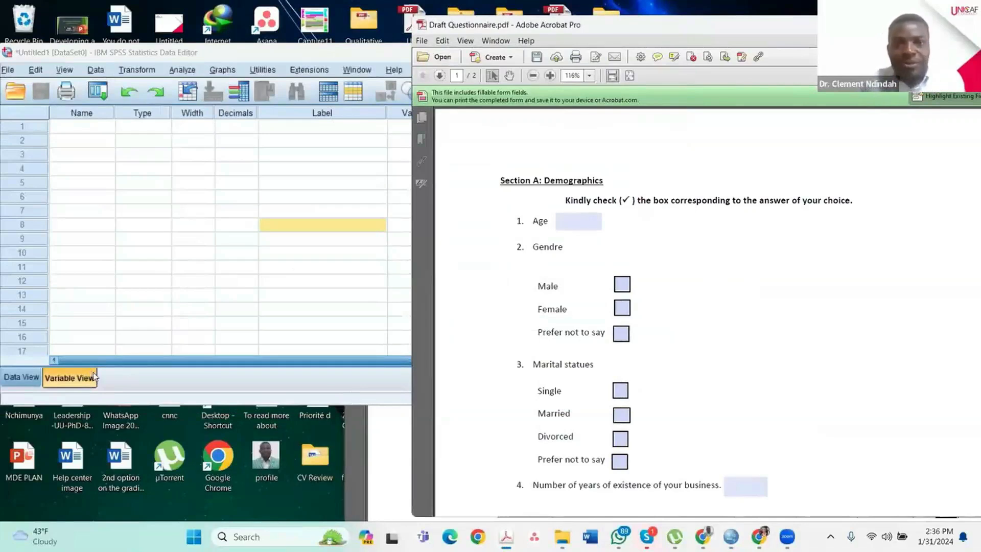
- Define the first variable in SPSS with the name Age
{"action": "left_click", "coordinate": [99, 129]}
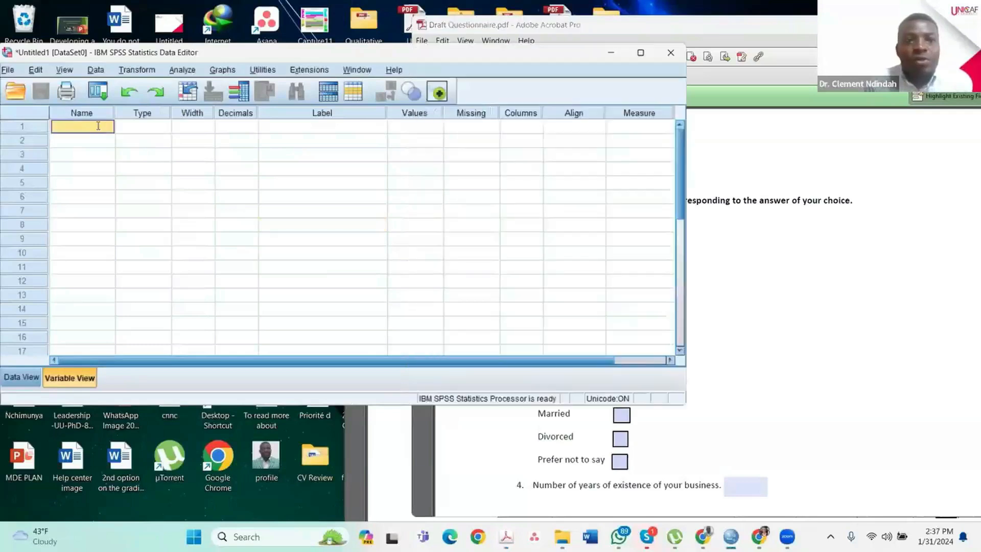
{"action": "type", "text": "Age"}
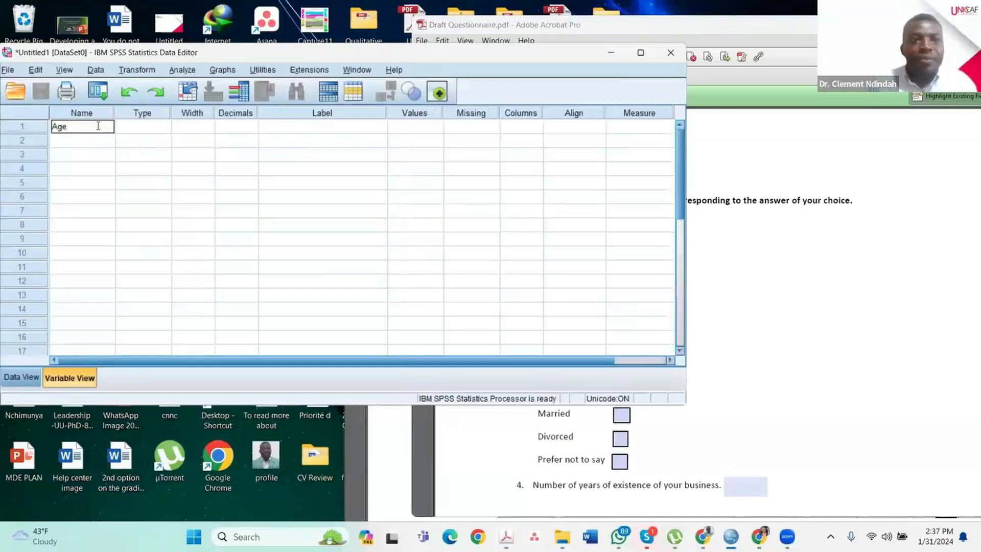
{"action": "left_click", "coordinate": [760, 333]}
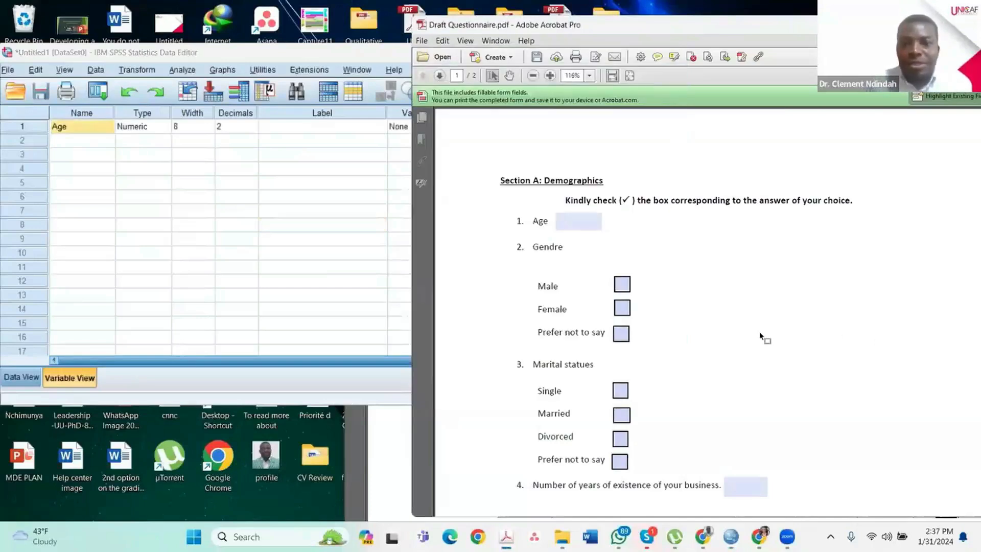
- Consult the questionnaire's demographic questions and add a second variable named Gender in SPSS
{"action": "scroll", "coordinate": [760, 335], "scroll_direction": "down", "scroll_amount": 5}
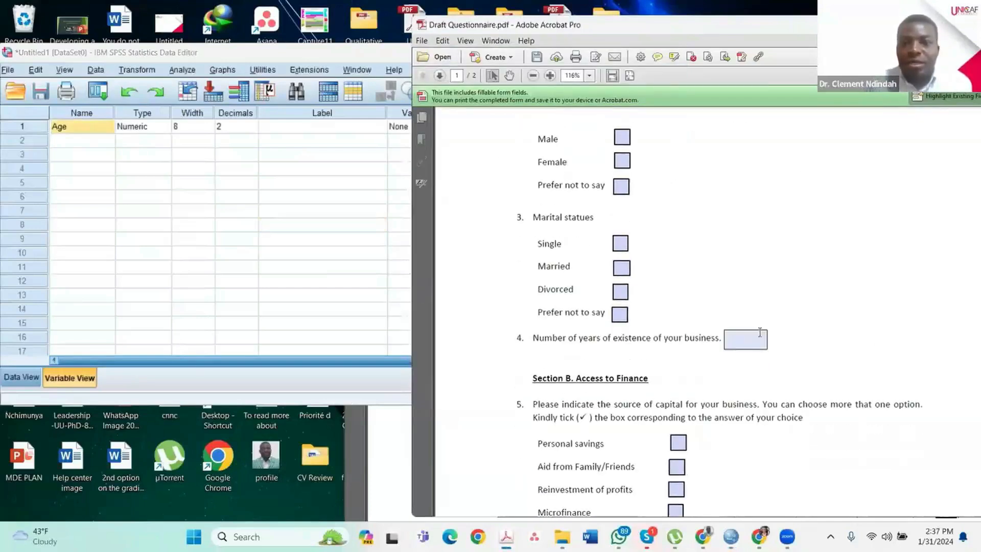
{"action": "scroll", "coordinate": [760, 333], "scroll_direction": "up", "scroll_amount": 3}
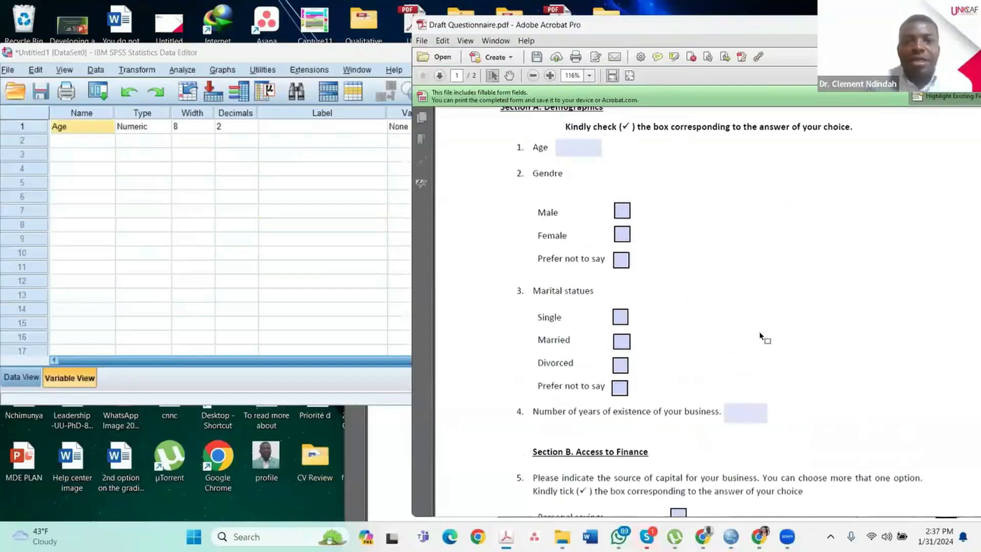
{"action": "left_click", "coordinate": [93, 143]}
{"action": "type", "text": "Gender"}
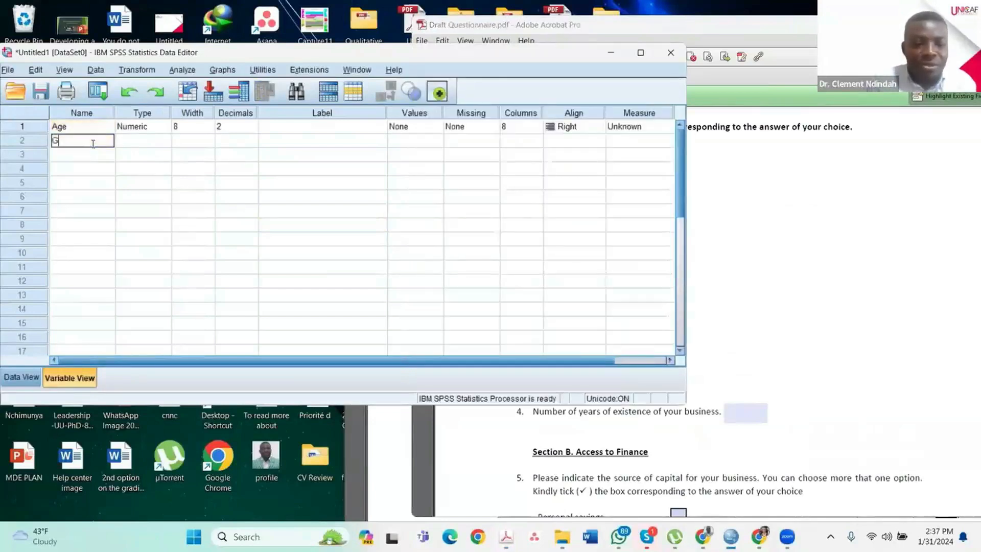
{"action": "left_click", "coordinate": [789, 213]}
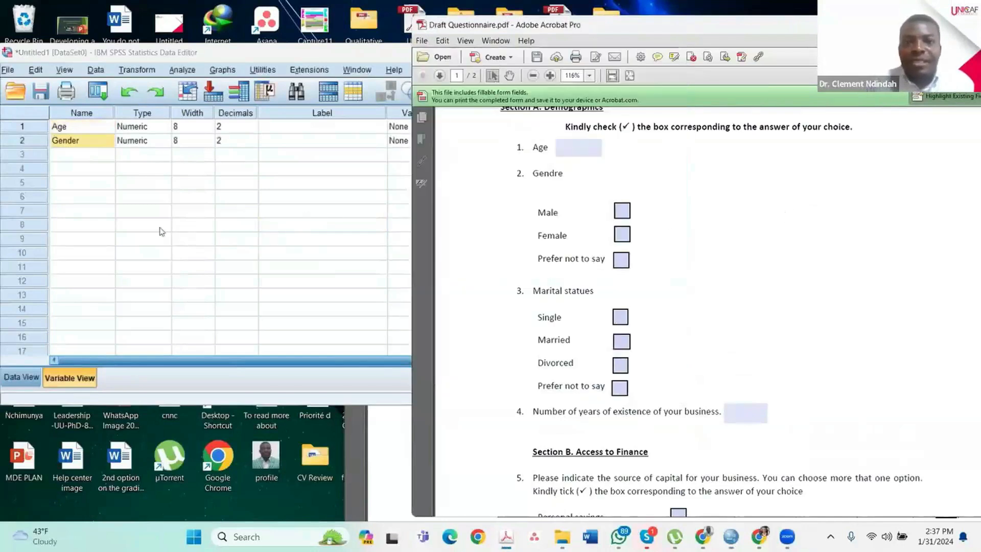
- Add a third variable in SPSS named Marital_Status, with an underscore instead of a space between the words
{"action": "left_click", "coordinate": [81, 158]}
{"action": "type", "text": "Mar"}
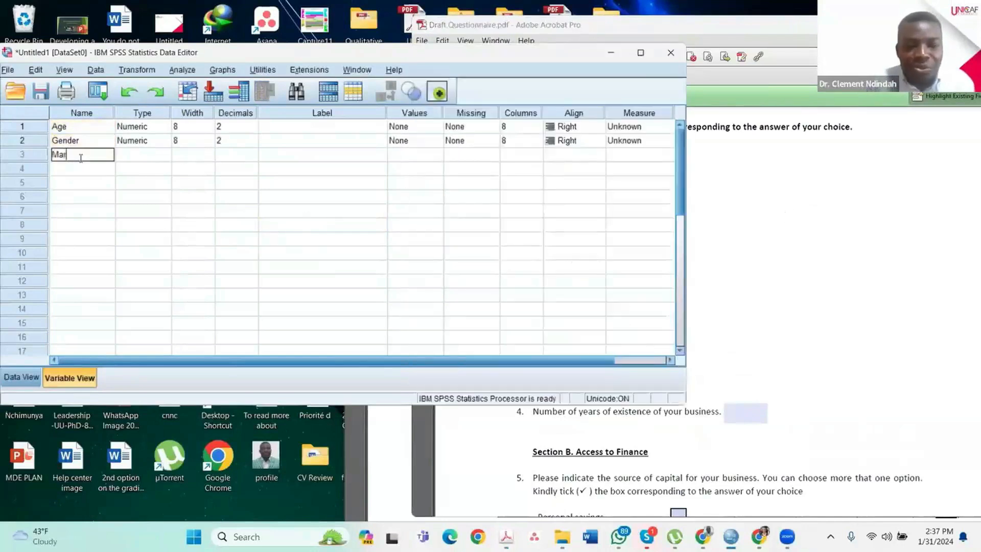
{"action": "type", "text": "ital Sta"}
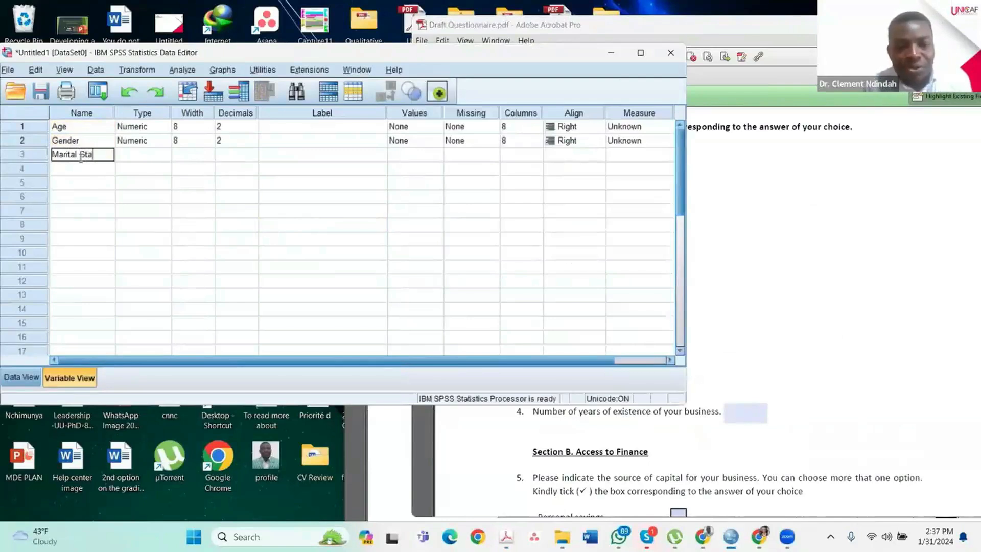
{"action": "type", "text": "tus"}
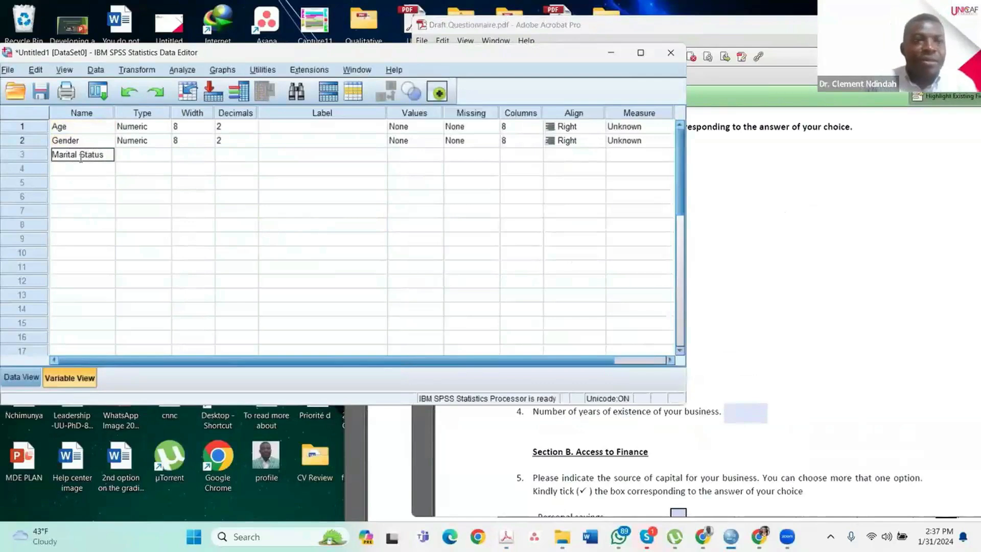
{"action": "left_click", "coordinate": [81, 155]}
{"action": "key", "text": "BackSpace"}
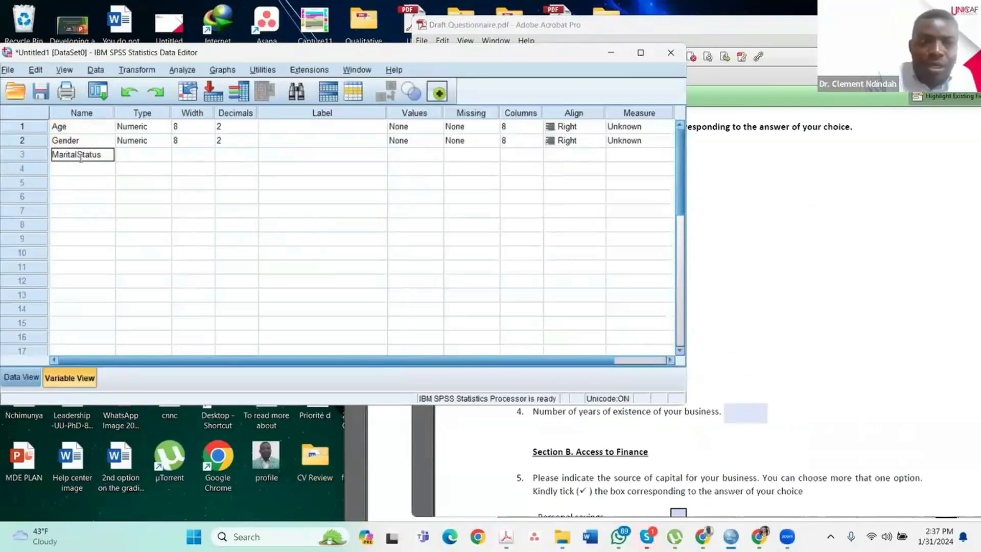
{"action": "type", "text": "_"}
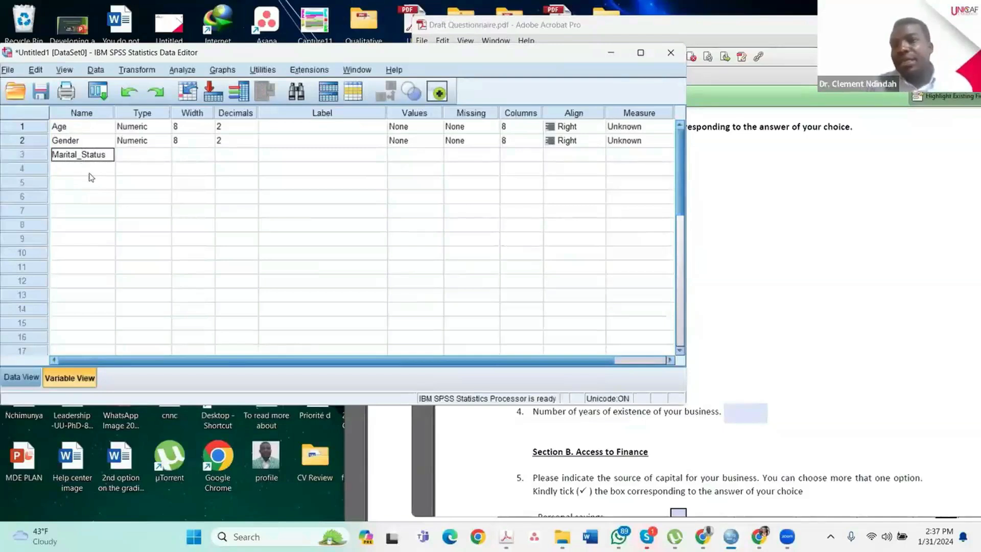
{"action": "left_click", "coordinate": [91, 171]}
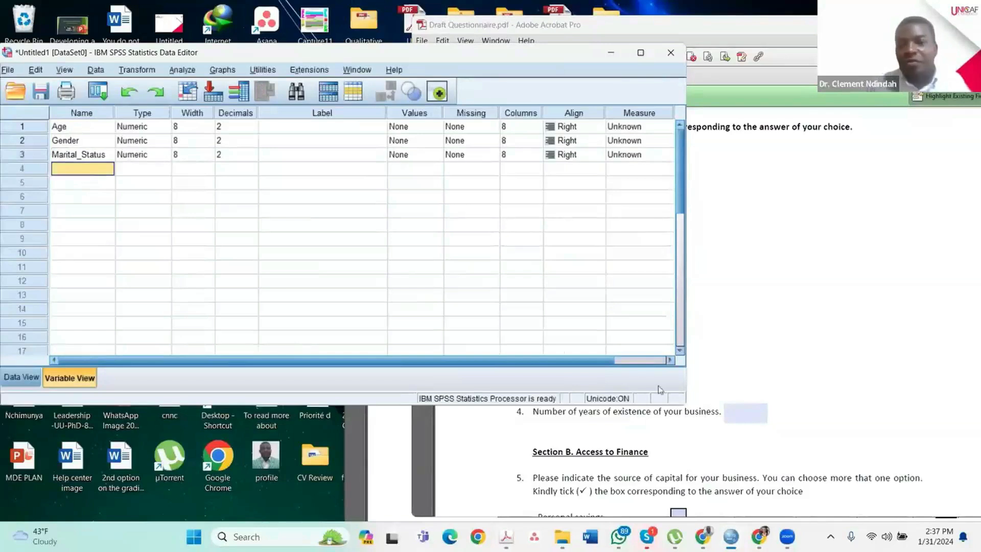
- Check question 4 on the business's years of existence and add a fourth variable named Age_Bus in SPSS
{"action": "left_click", "coordinate": [759, 369]}
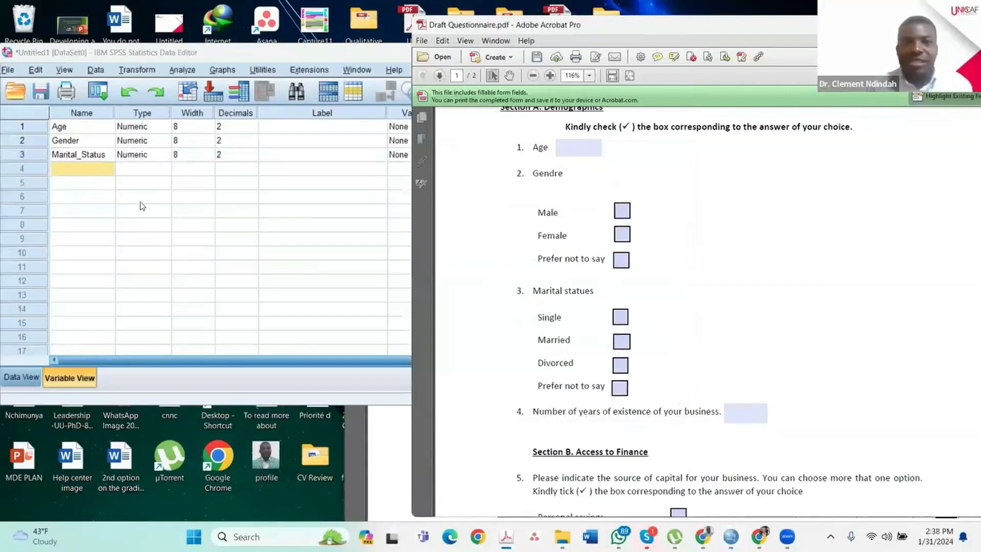
{"action": "left_click", "coordinate": [71, 170]}
{"action": "left_click", "coordinate": [70, 168]}
{"action": "type", "text": "Age_Bus"}
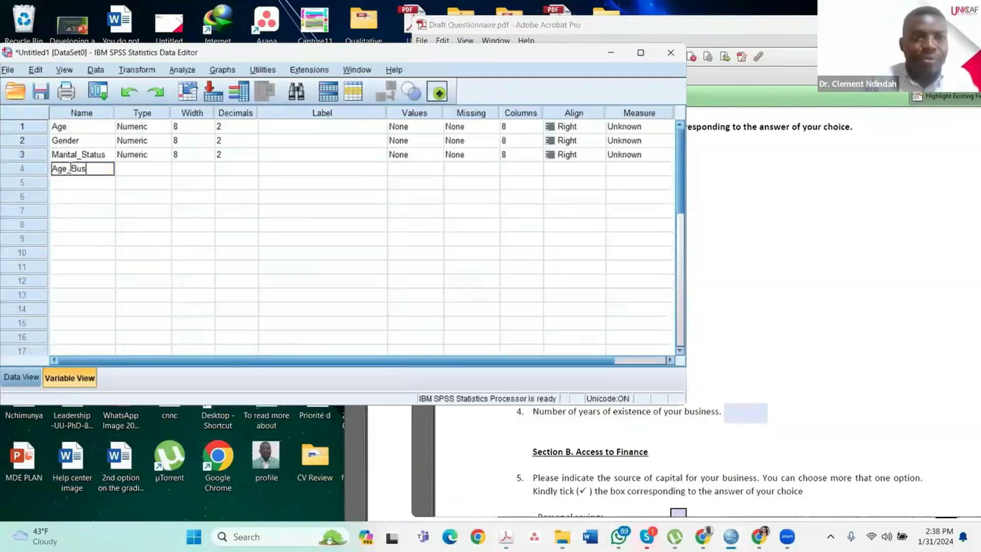
{"action": "left_click", "coordinate": [141, 171]}
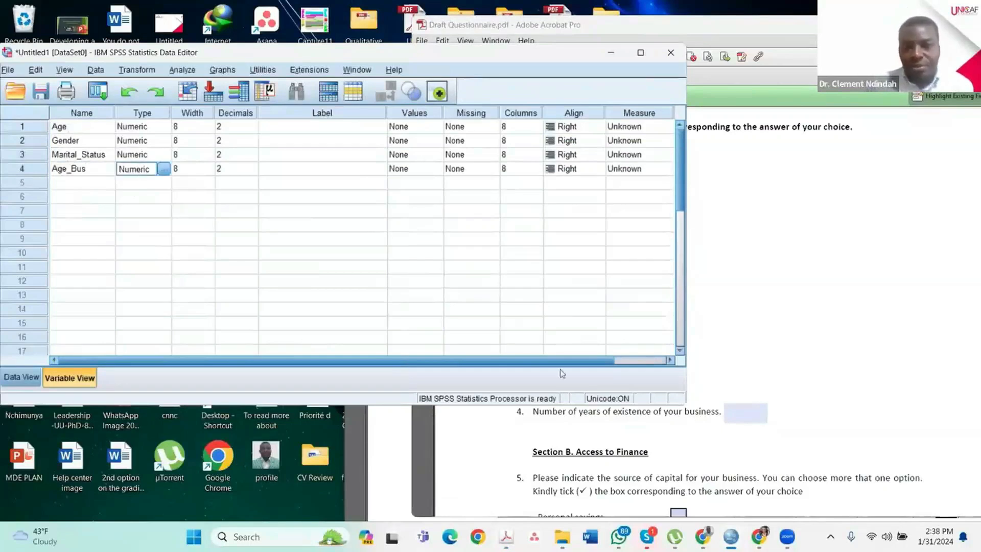
- Examine the questionnaire's source-of-capital question in Section B and return to the Section A demographic questions
{"action": "left_click", "coordinate": [844, 321]}
{"action": "scroll", "coordinate": [760, 358], "scroll_direction": "down", "scroll_amount": 5}
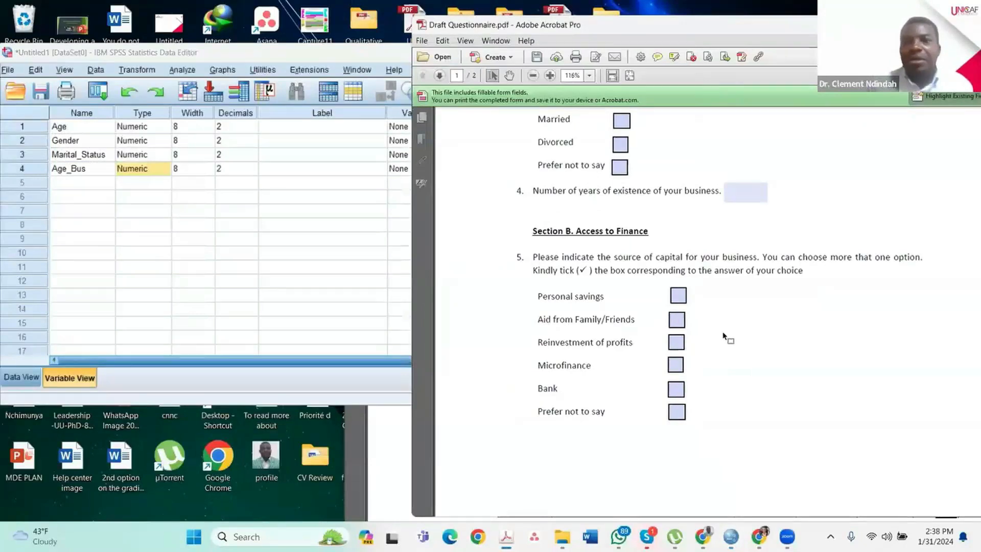
{"action": "scroll", "coordinate": [725, 335], "scroll_direction": "up", "scroll_amount": 3}
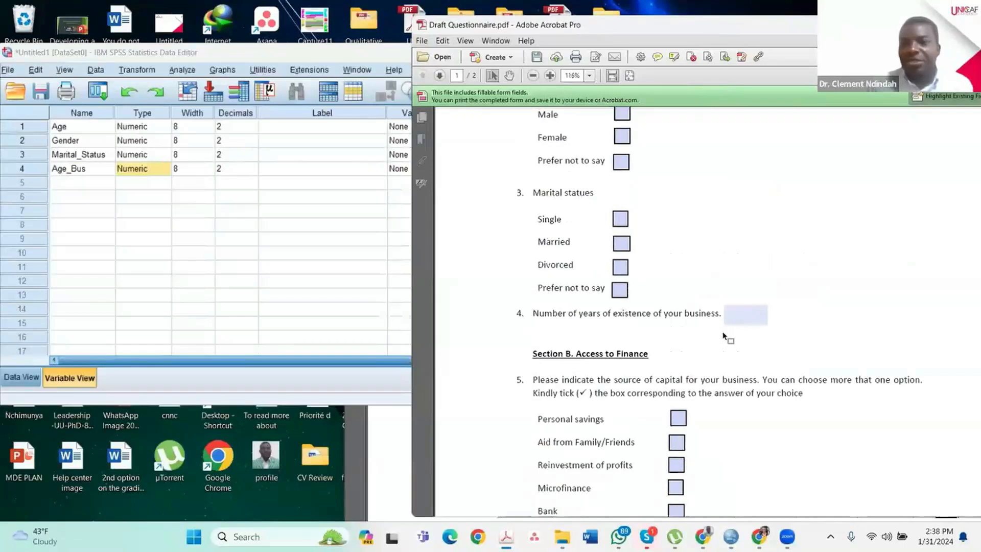
{"action": "scroll", "coordinate": [724, 336], "scroll_direction": "up", "scroll_amount": 2}
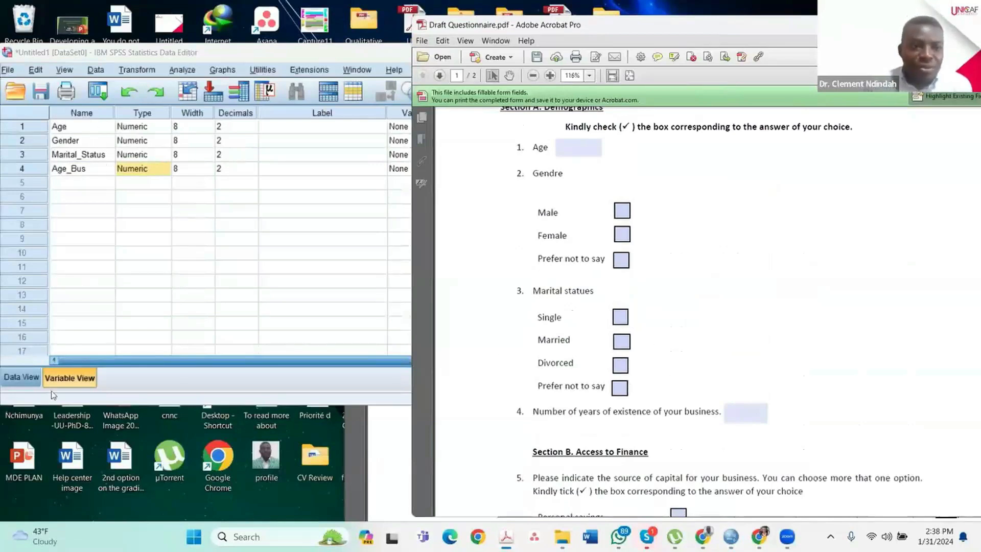
- Inspect the four variables as columns in the SPSS data grid, and return to the variable definitions
{"action": "left_click", "coordinate": [13, 381]}
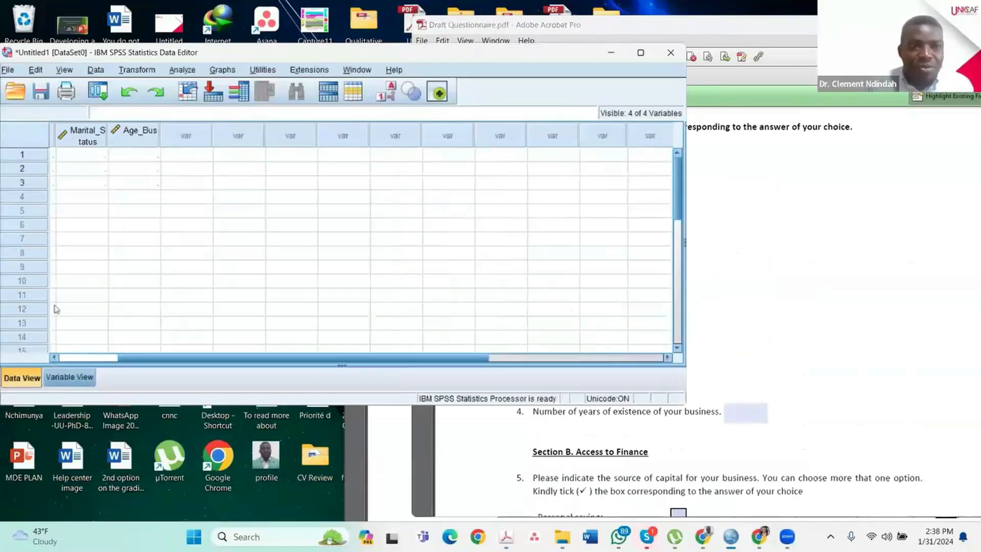
{"action": "left_click_drag", "start_coordinate": [174, 361], "coordinate": [84, 363]}
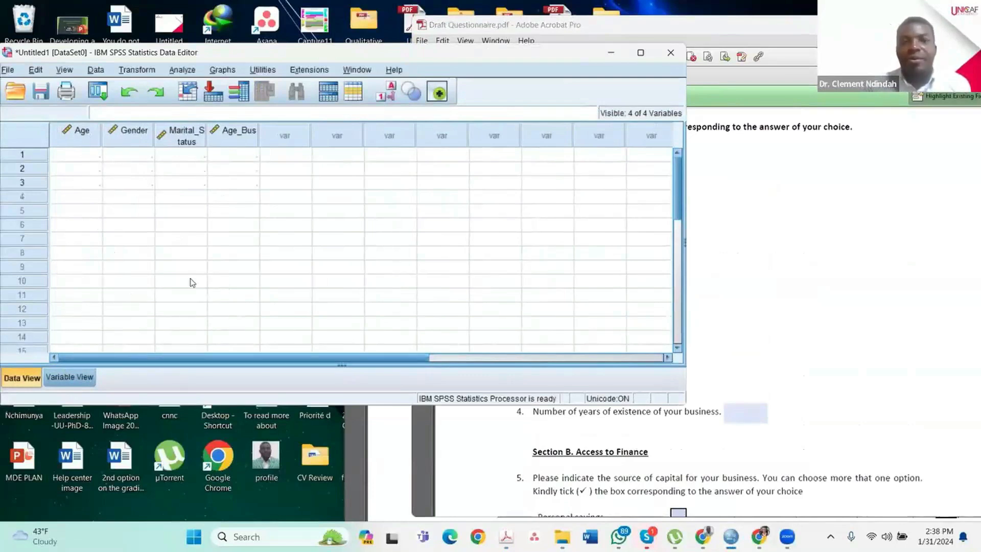
{"action": "left_click", "coordinate": [81, 379]}
{"action": "left_click", "coordinate": [20, 378]}
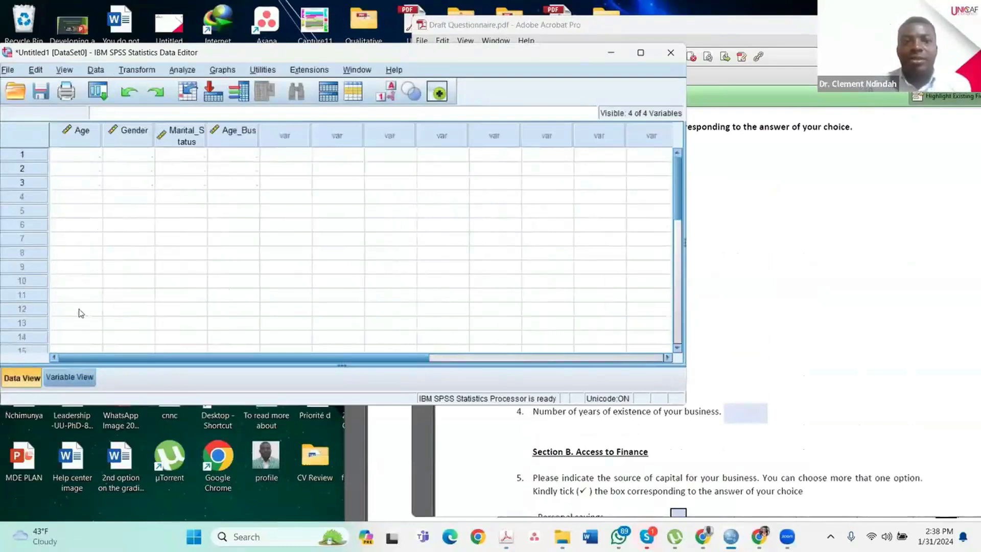
{"action": "left_click", "coordinate": [69, 377]}
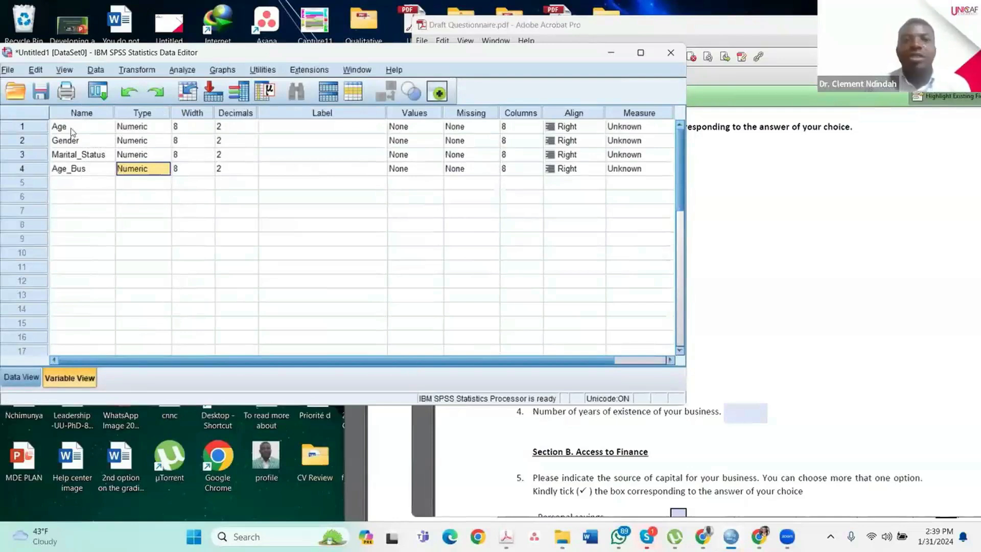
- Examine the available variable type options for the Age variable, keeping it Numeric
{"action": "left_click", "coordinate": [156, 129]}
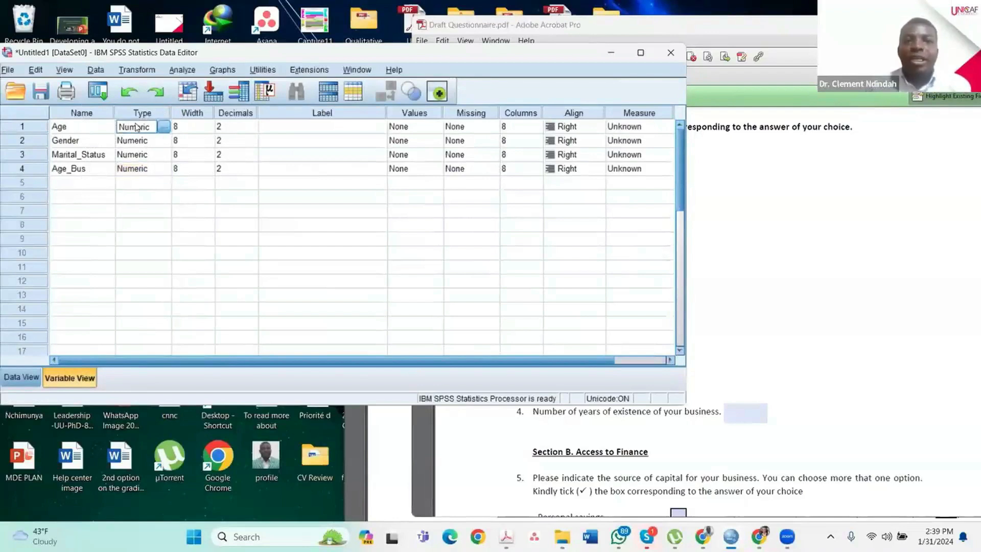
{"action": "left_click", "coordinate": [163, 129]}
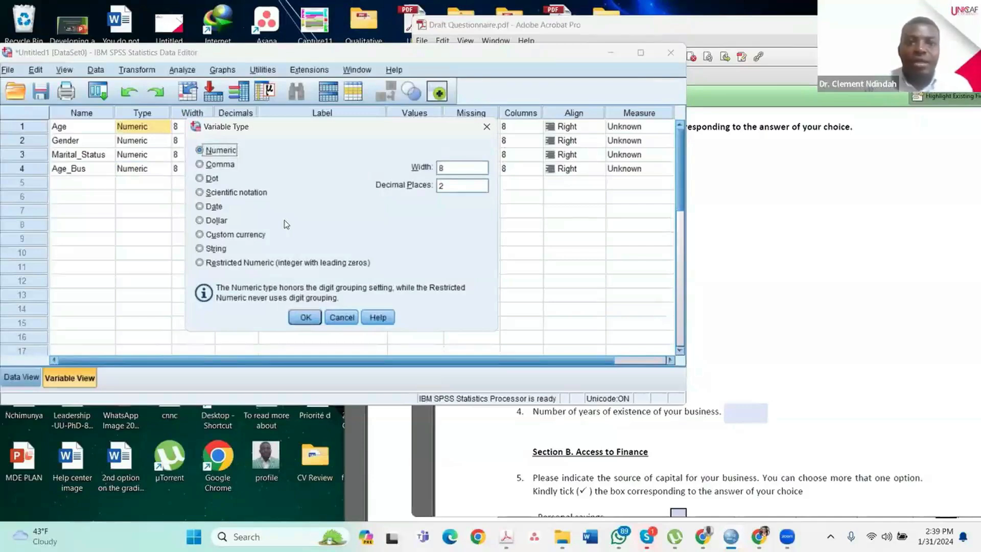
{"action": "left_click", "coordinate": [486, 127]}
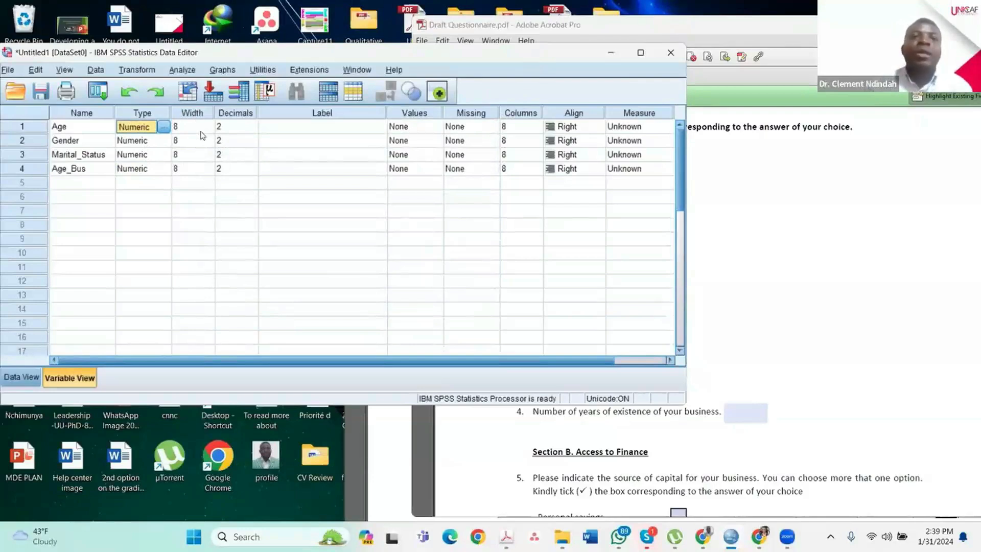
- Enter 50 as a trial Age value for the first case in the data grid to see how its decimals display
{"action": "left_click", "coordinate": [245, 126]}
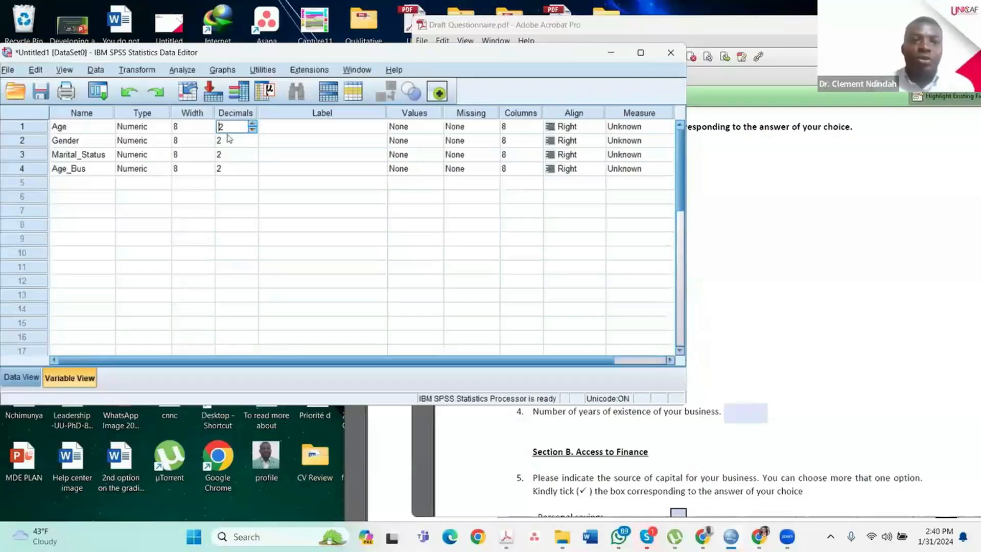
{"action": "left_click", "coordinate": [9, 380]}
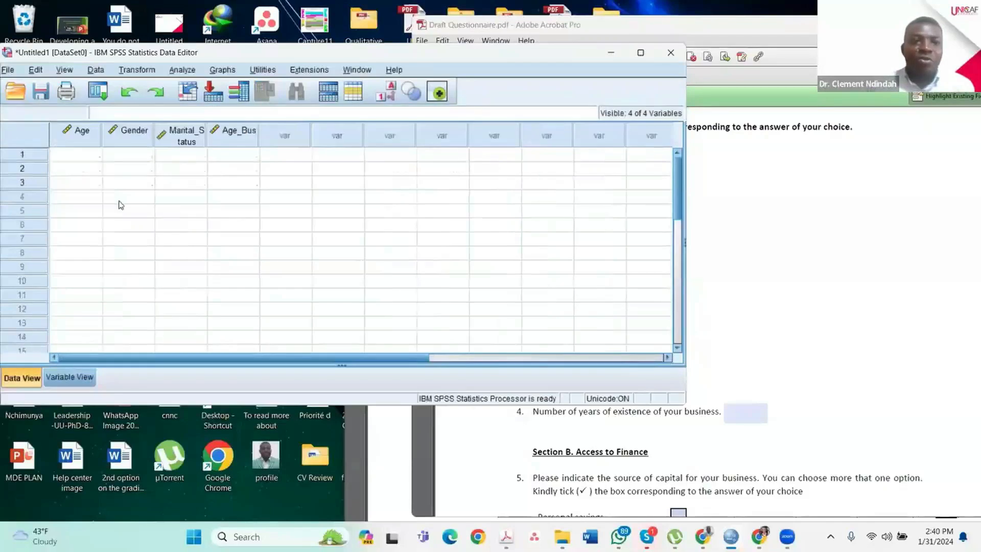
{"action": "left_click", "coordinate": [78, 157]}
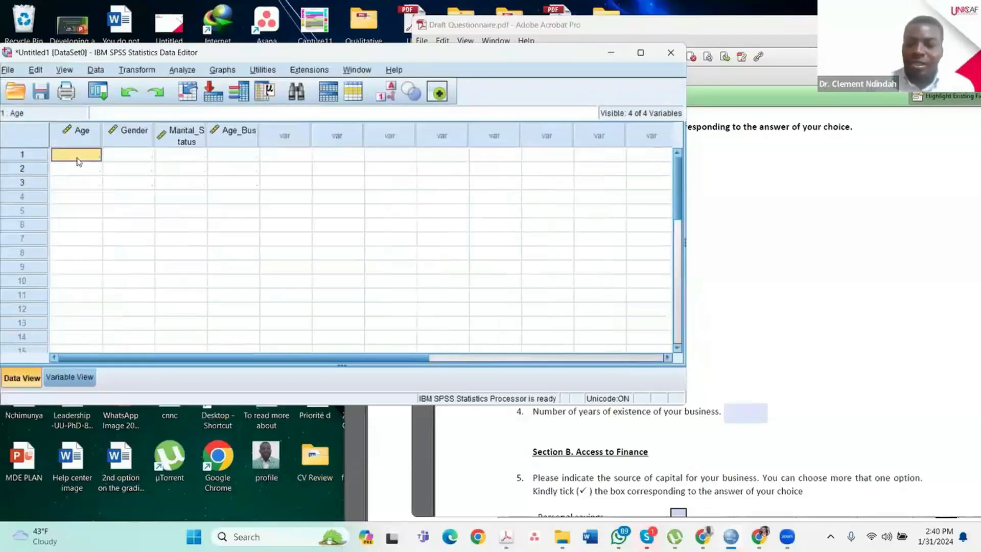
{"action": "type", "text": "5"}
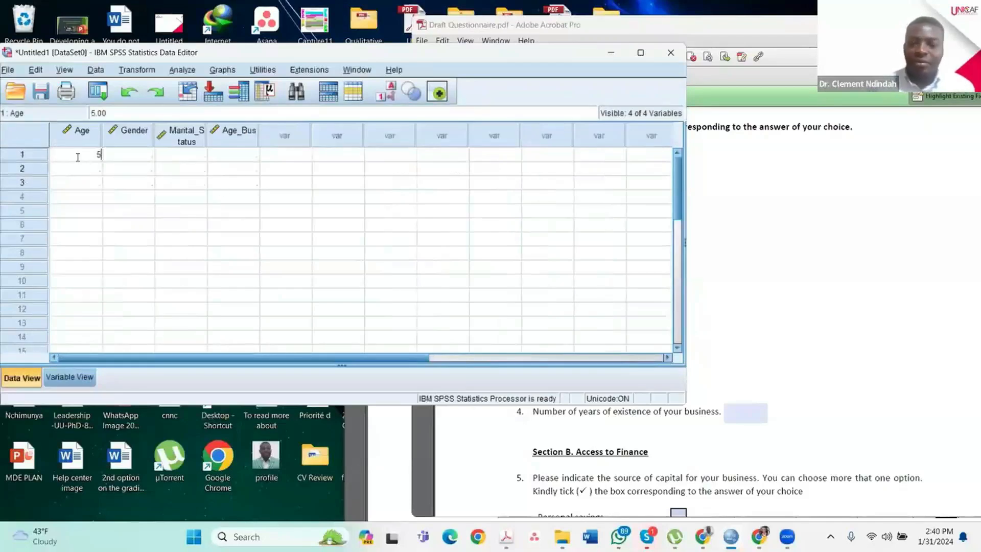
{"action": "key", "text": "BackSpace"}
{"action": "type", "text": "50"}
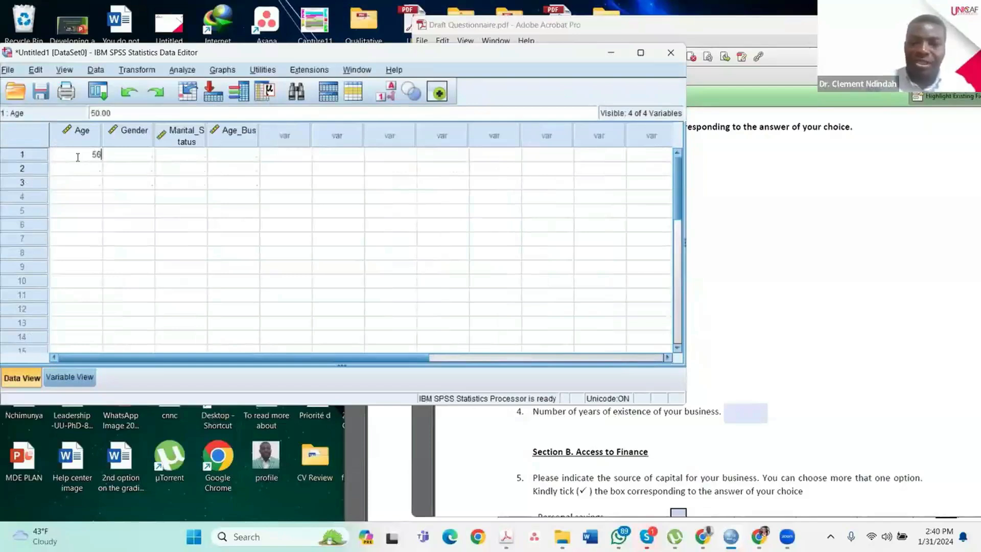
{"action": "left_click", "coordinate": [132, 159]}
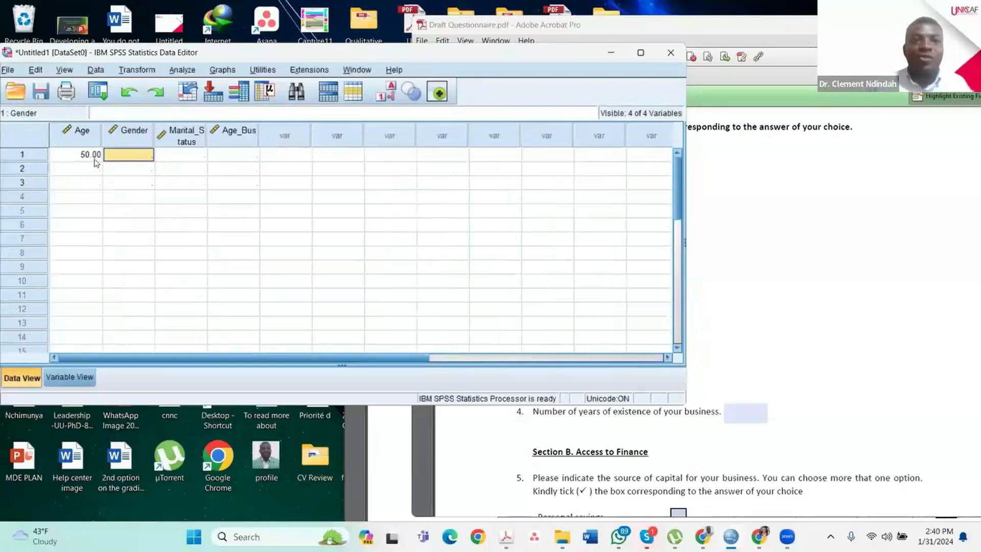
- Set the decimals to 0 for the Age, Gender, Marital_Status and Age_Bus variables
{"action": "left_click", "coordinate": [69, 377]}
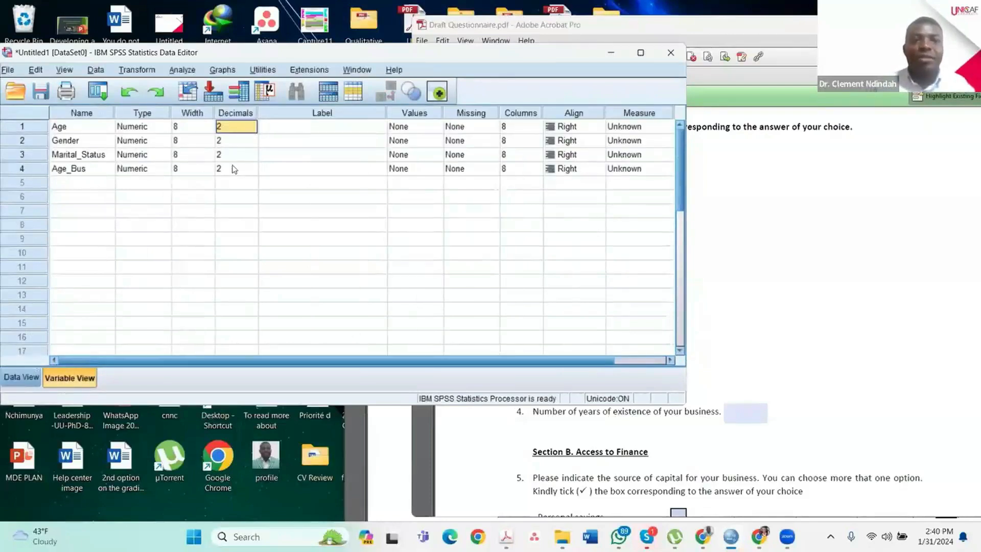
{"action": "left_click", "coordinate": [254, 128]}
{"action": "left_click", "coordinate": [253, 129]}
{"action": "left_click", "coordinate": [253, 130]}
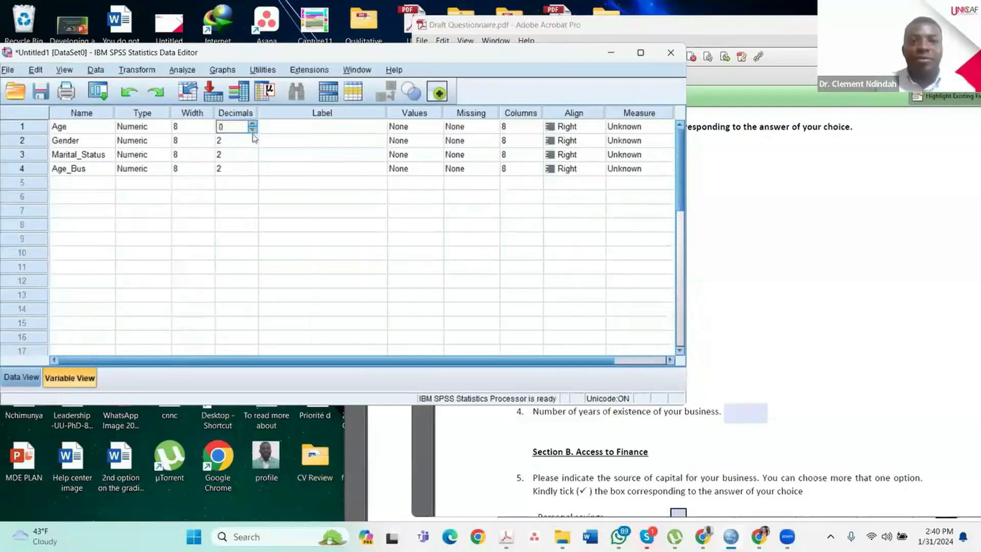
{"action": "left_click", "coordinate": [254, 145]}
{"action": "left_click", "coordinate": [254, 146]}
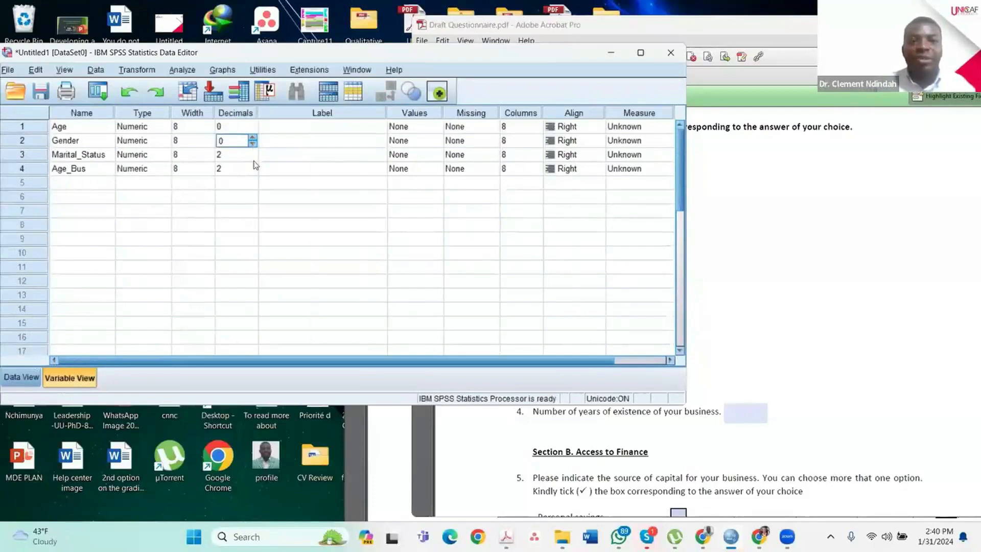
{"action": "left_click", "coordinate": [254, 157]}
{"action": "left_click", "coordinate": [254, 158]}
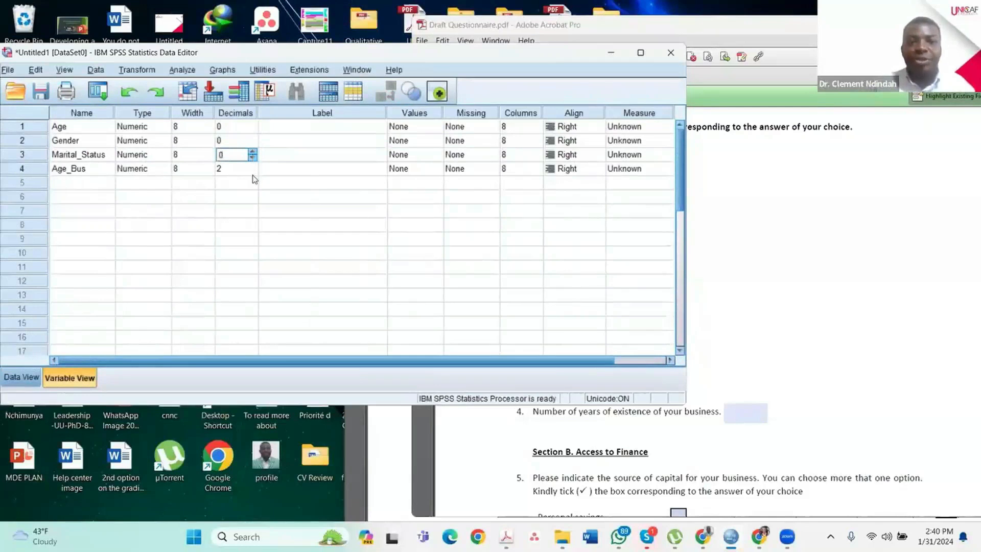
{"action": "left_click", "coordinate": [252, 172]}
{"action": "left_click", "coordinate": [253, 173]}
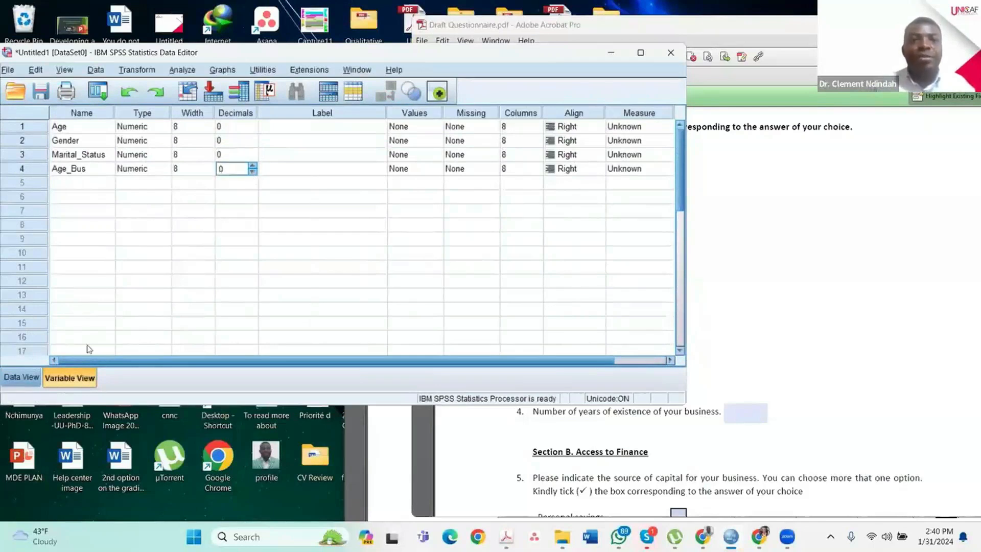
- Check the decimal display in the data grid and delete the trial Age value from the first case
{"action": "left_click", "coordinate": [20, 377]}
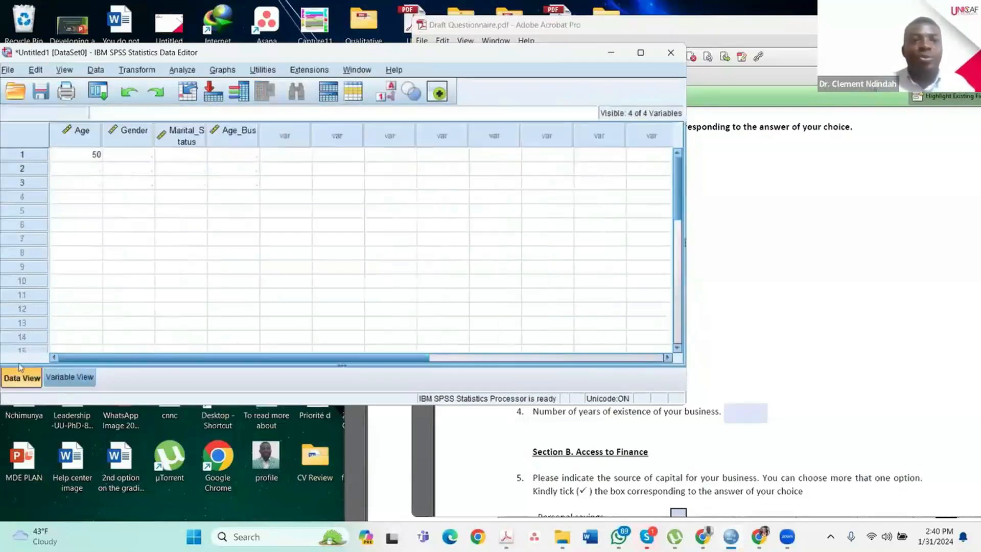
{"action": "left_click", "coordinate": [99, 162]}
{"action": "key", "text": "Delete"}
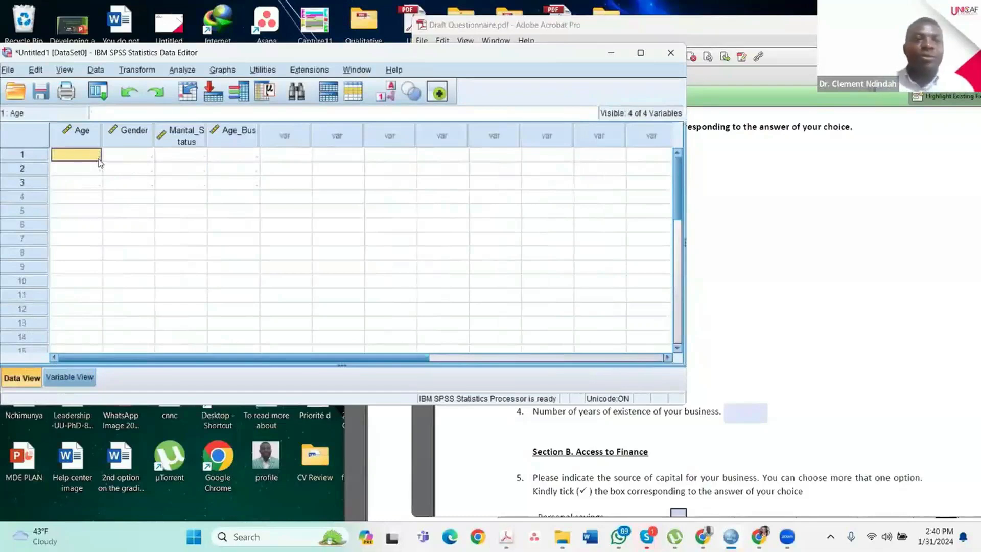
- Label the Age variable "Age of Participant" and the Gender variable "Gender of participant" in the variable definitions
{"action": "left_click", "coordinate": [70, 377]}
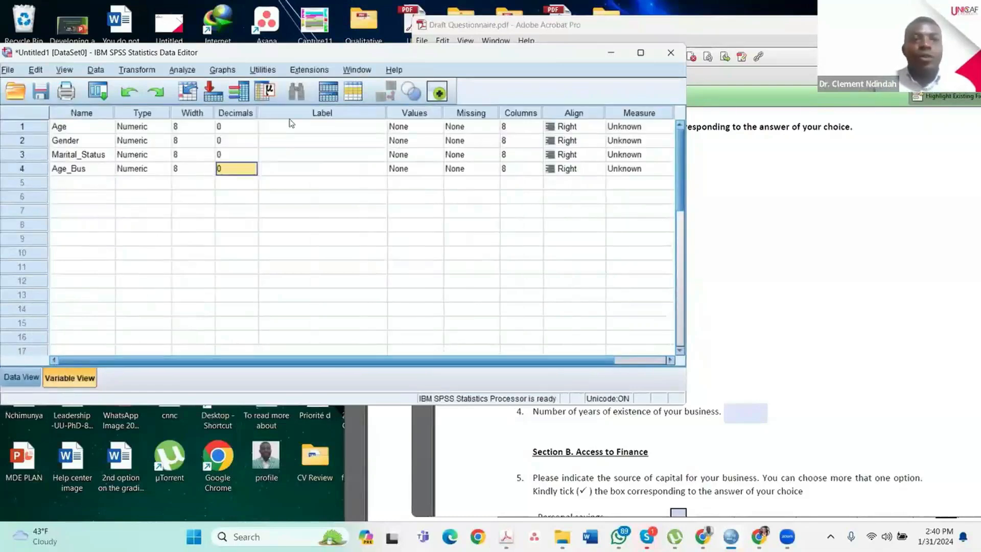
{"action": "left_click", "coordinate": [329, 129]}
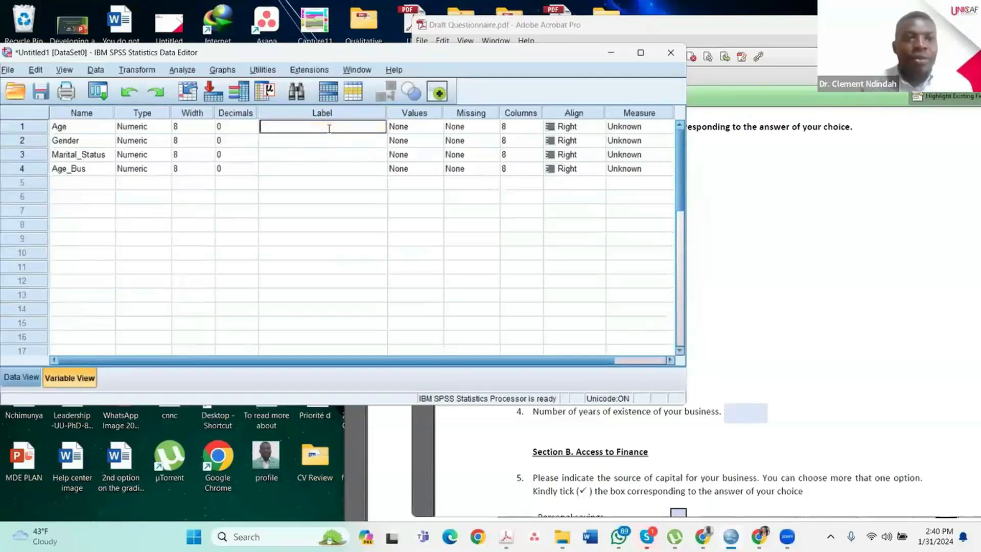
{"action": "type", "text": "Age of Particip"}
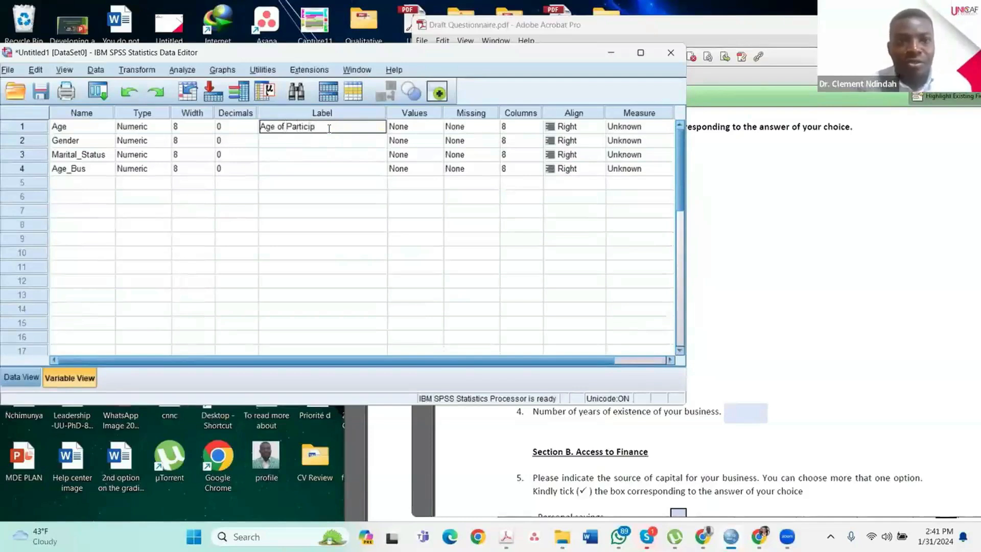
{"action": "type", "text": "ant"}
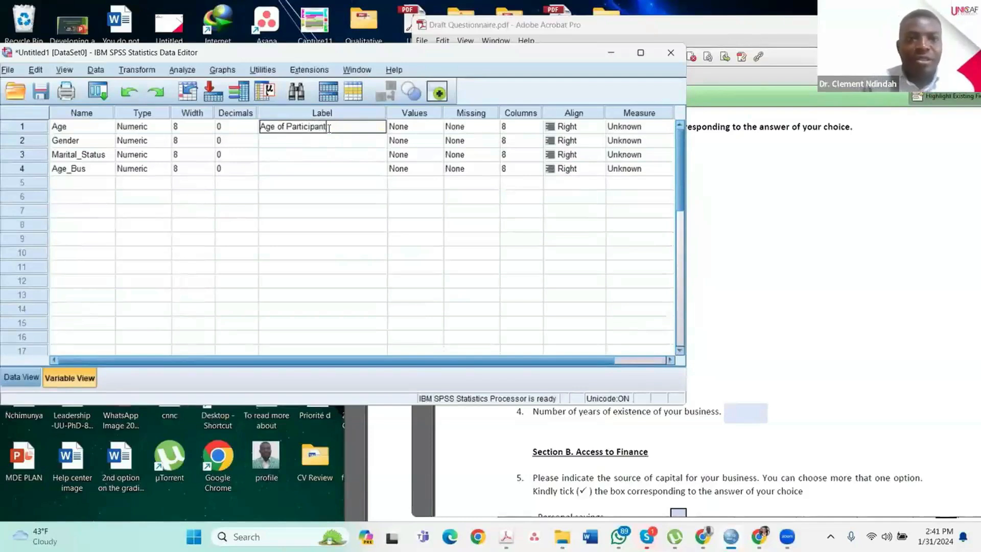
{"action": "left_click", "coordinate": [316, 141]}
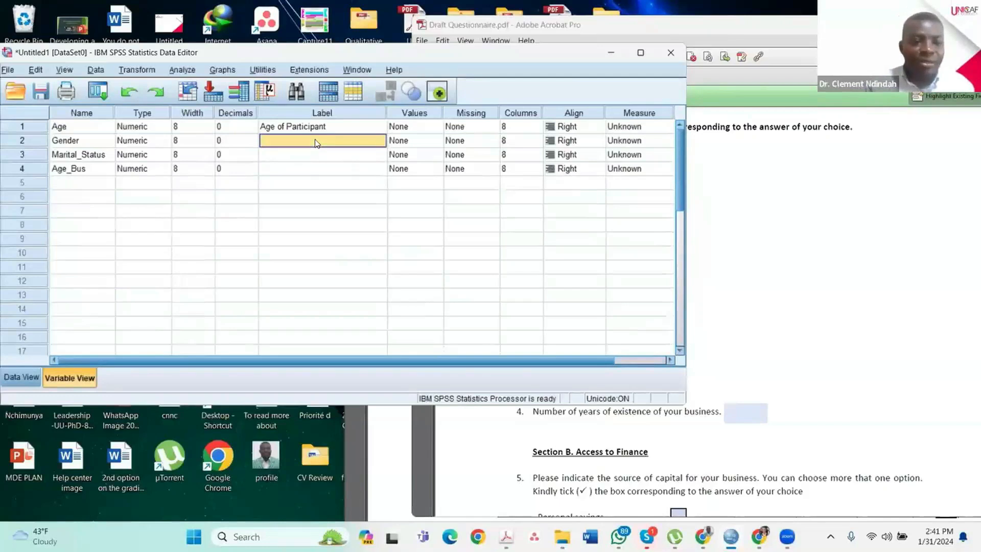
{"action": "type", "text": "Gender"}
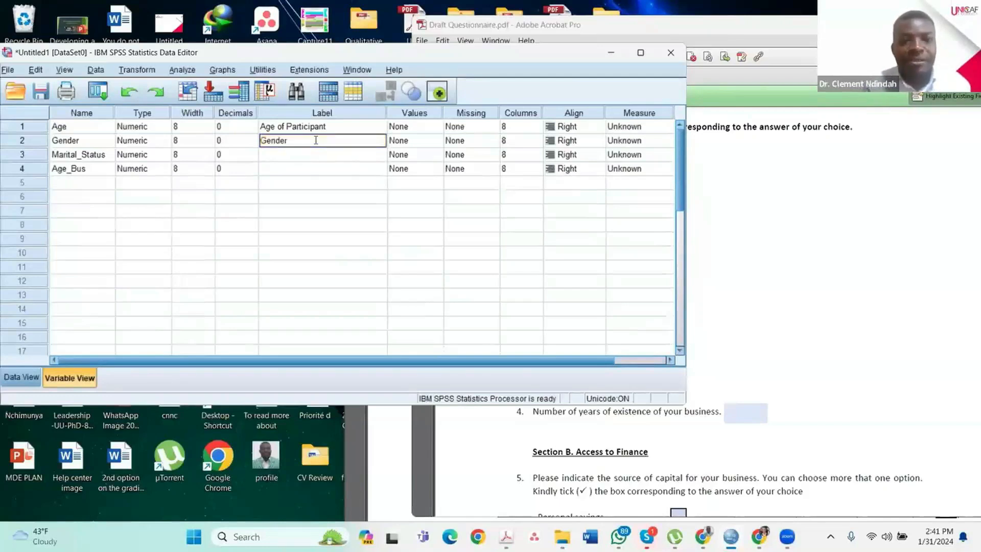
{"action": "type", "text": " of participant"}
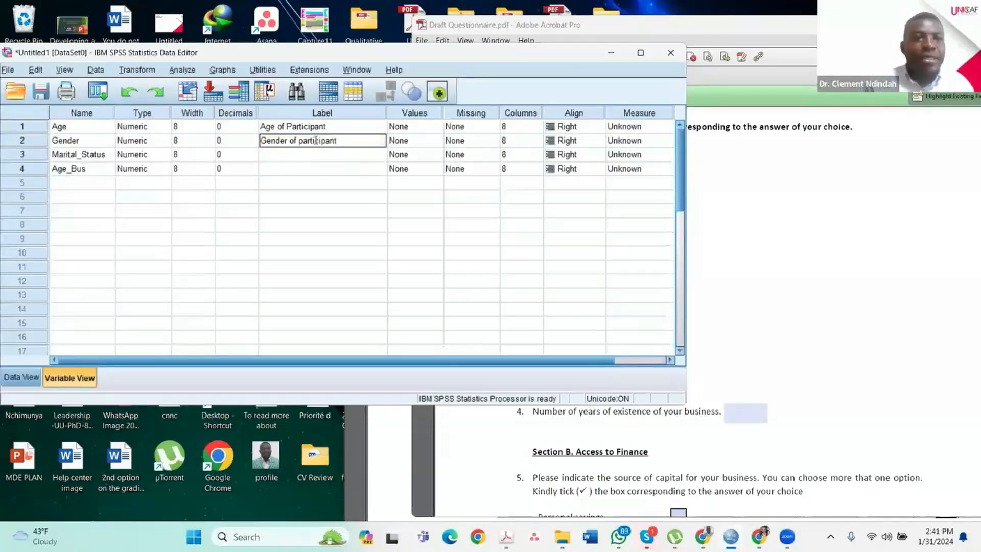
- Label the Marital_Status variable "Marital Status of participants" and the Age_Bus variable "Age of the business"
{"action": "left_click", "coordinate": [290, 158]}
{"action": "type", "text": "Mar"}
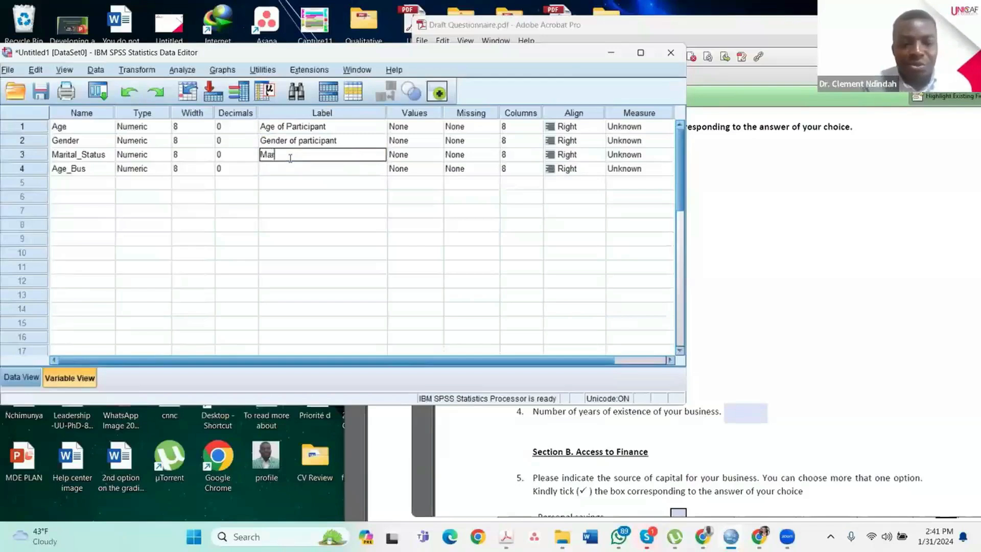
{"action": "type", "text": "ital "}
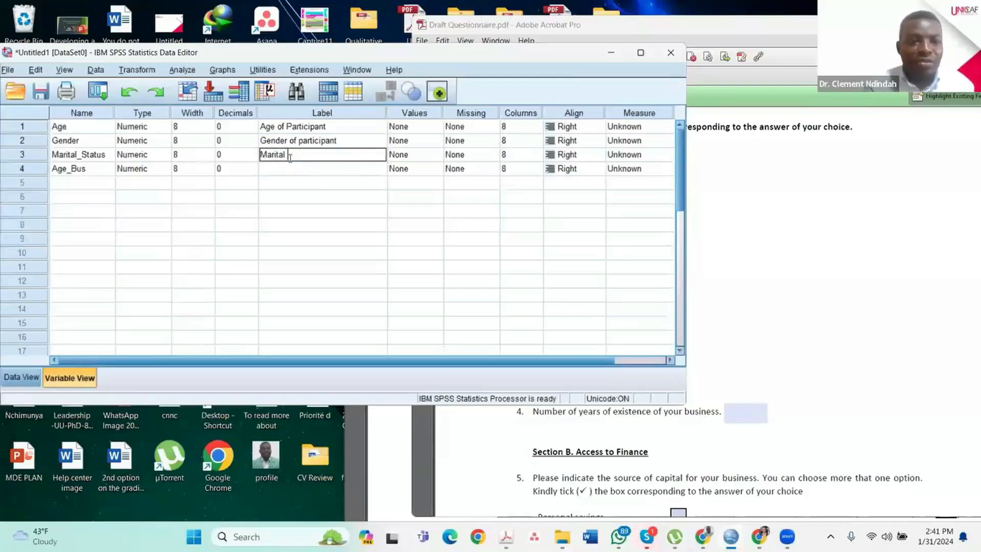
{"action": "type", "text": "Stat"}
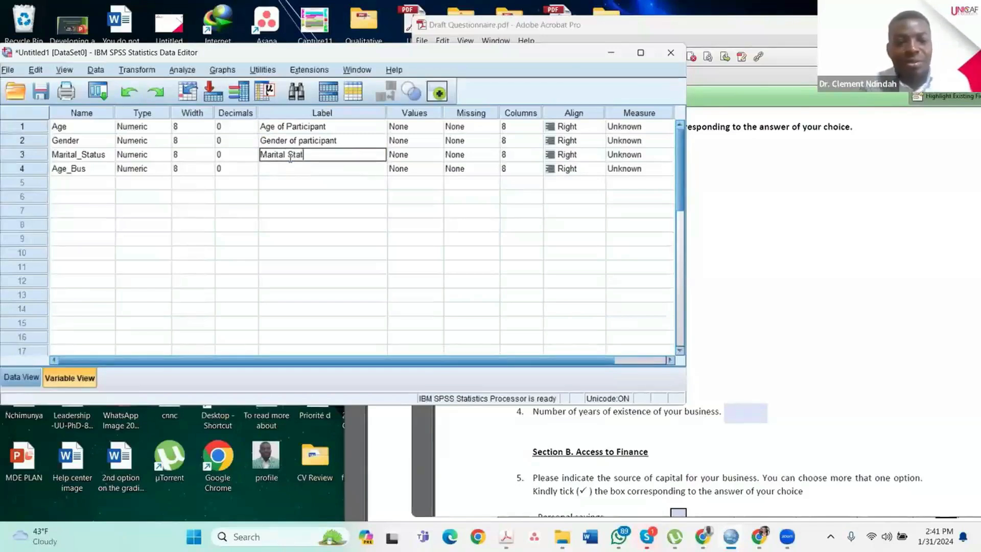
{"action": "type", "text": "us of participant"}
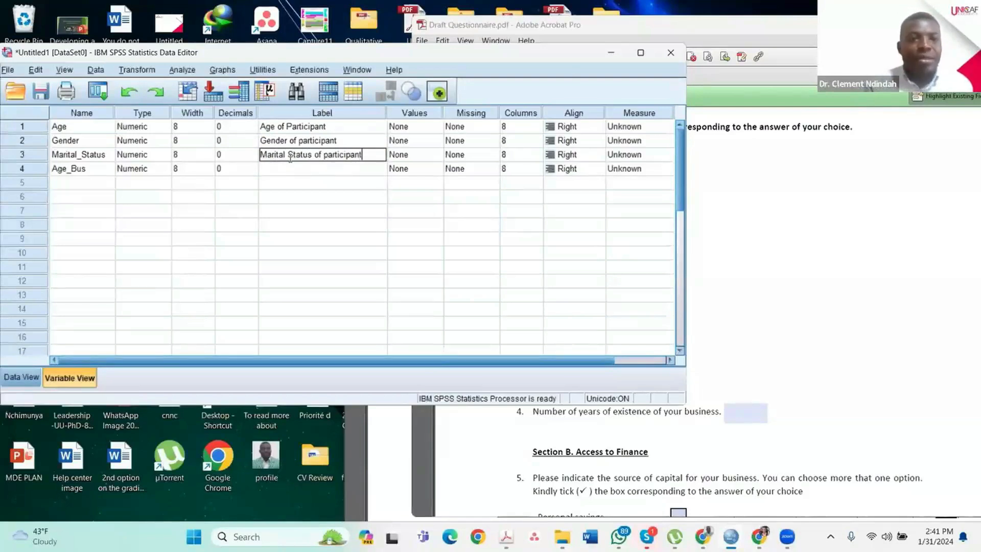
{"action": "type", "text": "s"}
{"action": "left_click", "coordinate": [285, 170]}
{"action": "type", "text": "Age of the business"}
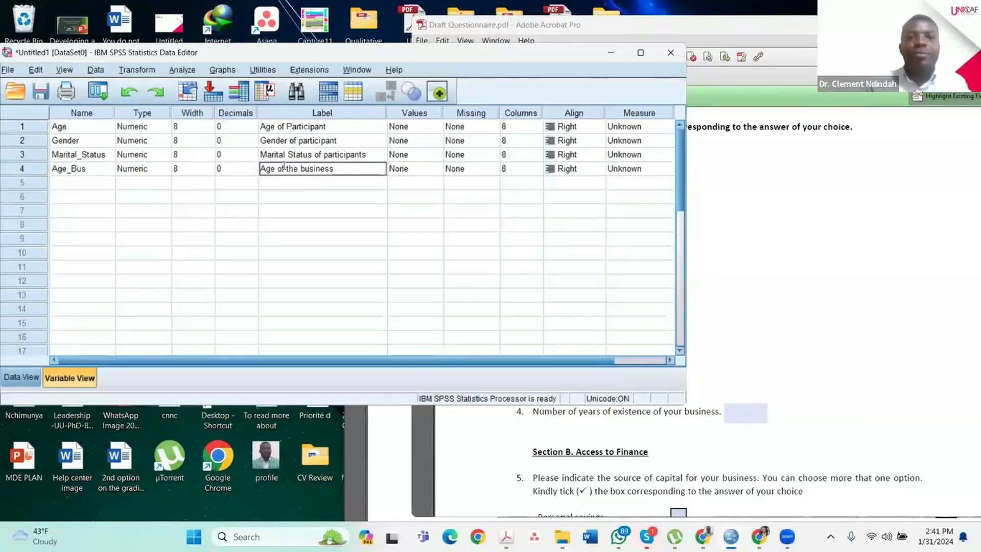
{"action": "left_click", "coordinate": [423, 182]}
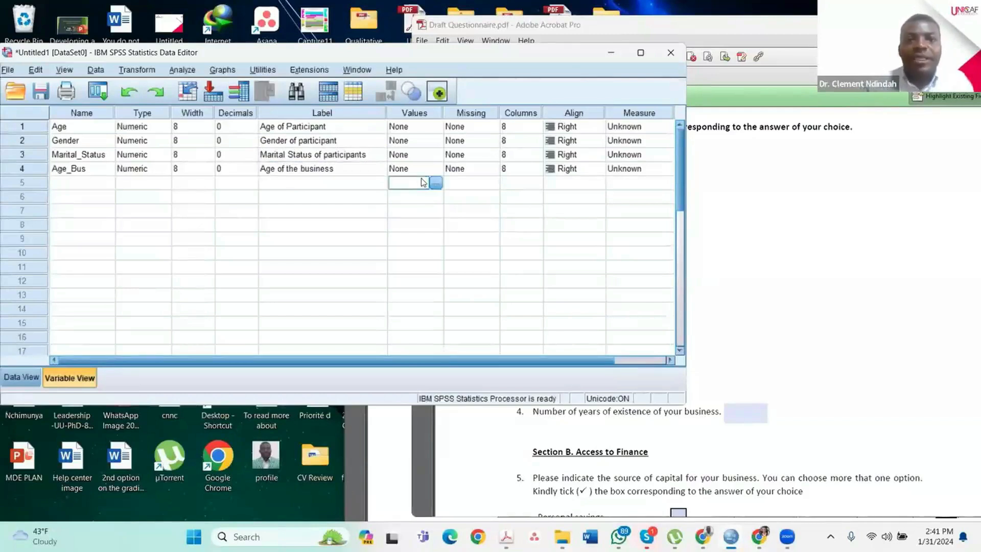
{"action": "left_click", "coordinate": [416, 170]}
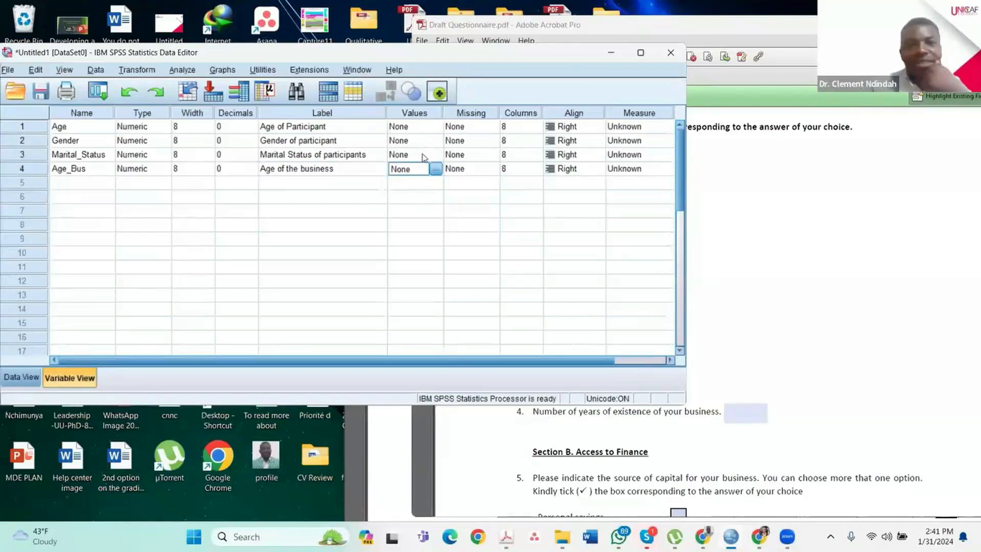
{"action": "left_click_drag", "start_coordinate": [572, 361], "coordinate": [532, 372]}
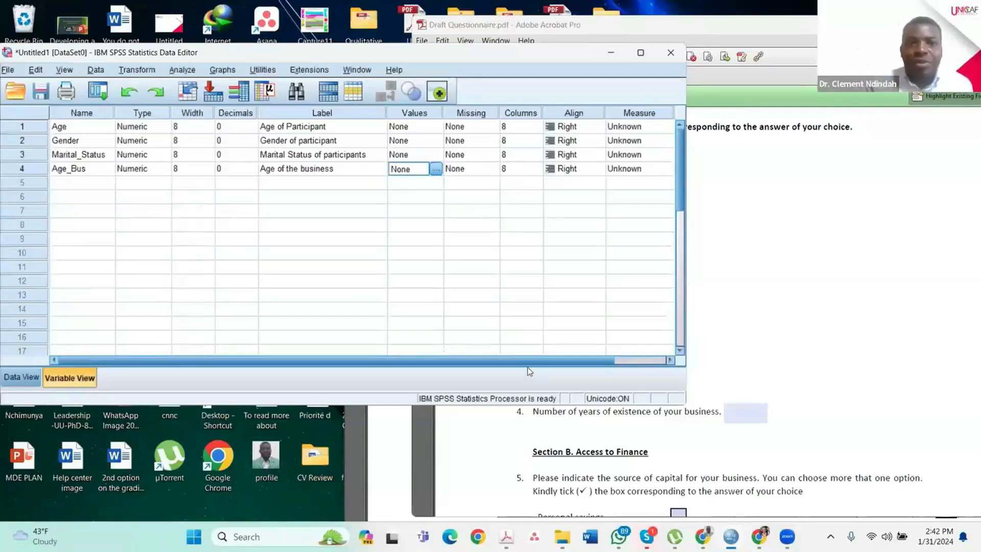
{"action": "left_click", "coordinate": [420, 130]}
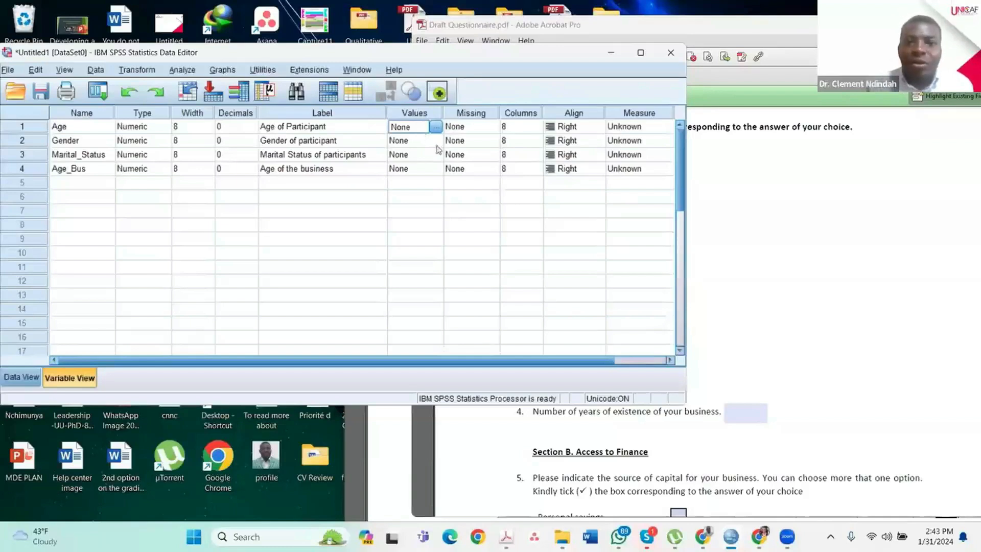
- Add a value label to the Gender variable coding 0 as "Prefer not to say", consulting the questionnaire's gender options
{"action": "left_click", "coordinate": [418, 143]}
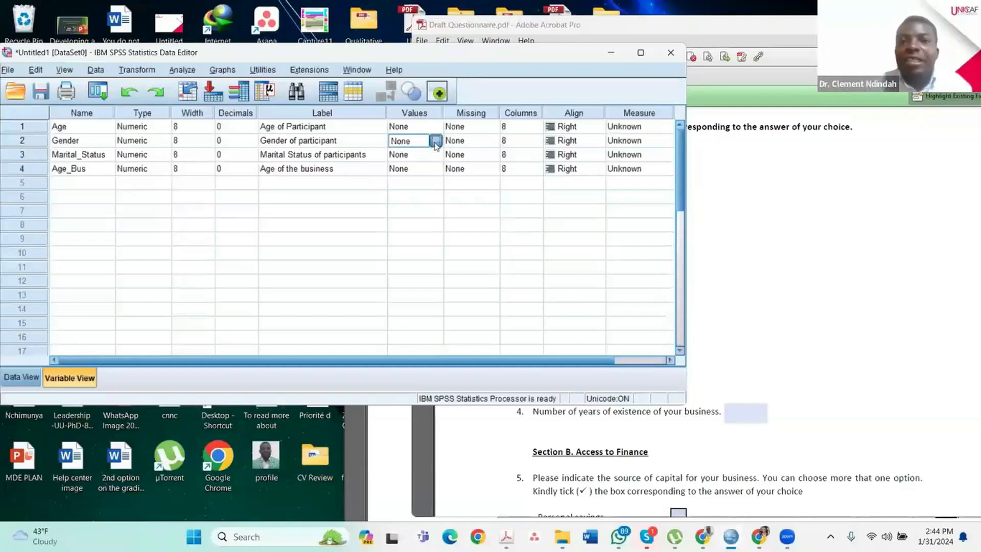
{"action": "left_click", "coordinate": [436, 141]}
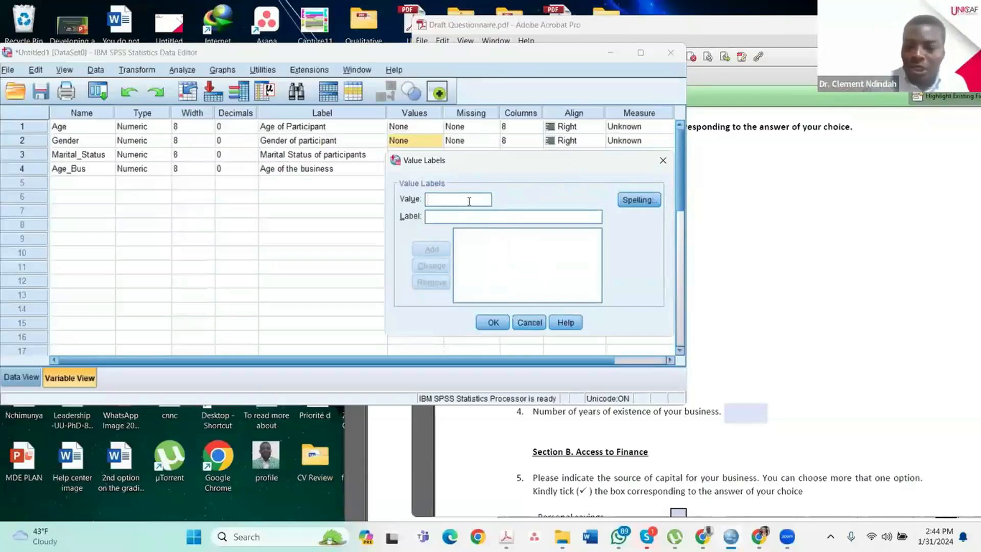
{"action": "left_click", "coordinate": [847, 294]}
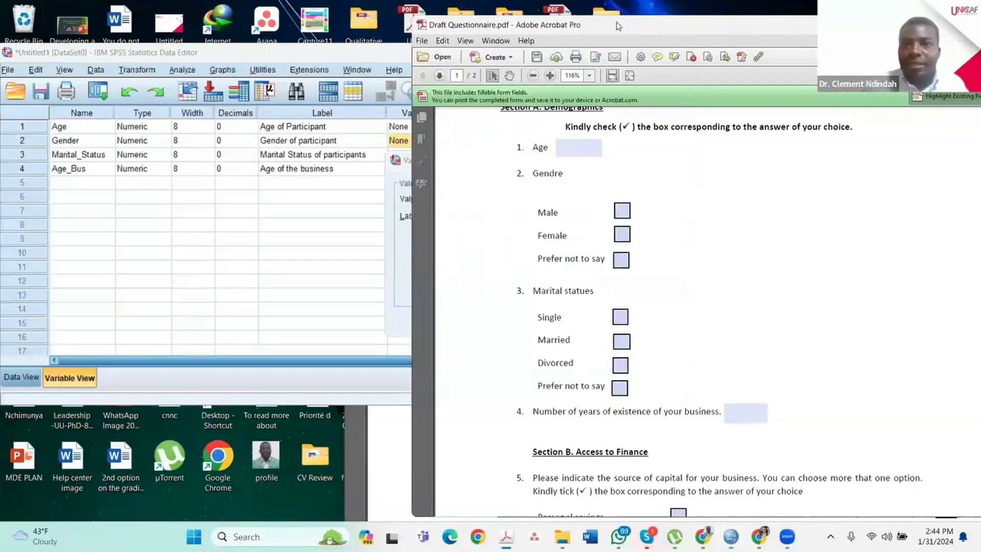
{"action": "left_click_drag", "start_coordinate": [624, 27], "coordinate": [717, 28]}
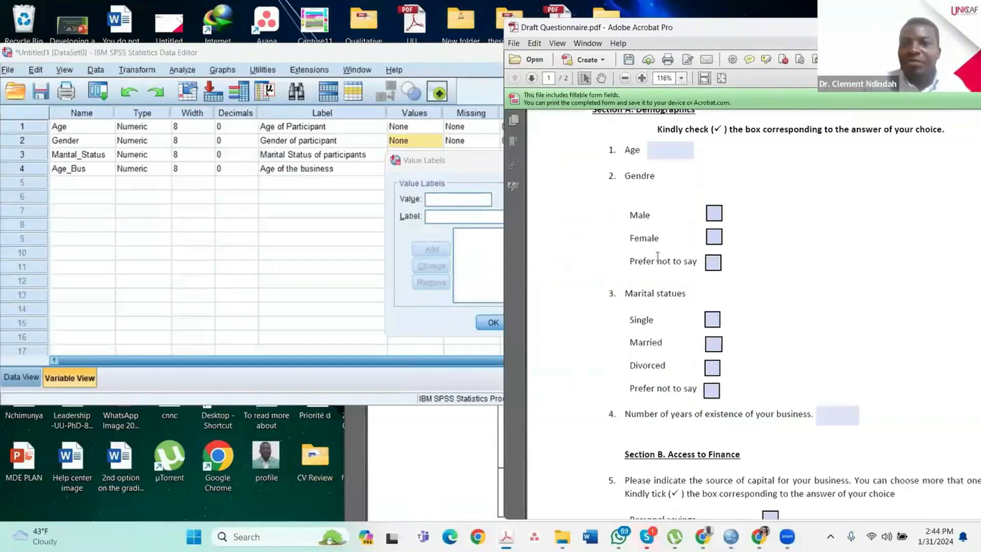
{"action": "left_click", "coordinate": [453, 201]}
{"action": "type", "text": "0"}
{"action": "left_click", "coordinate": [458, 219]}
{"action": "type", "text": "Pref"}
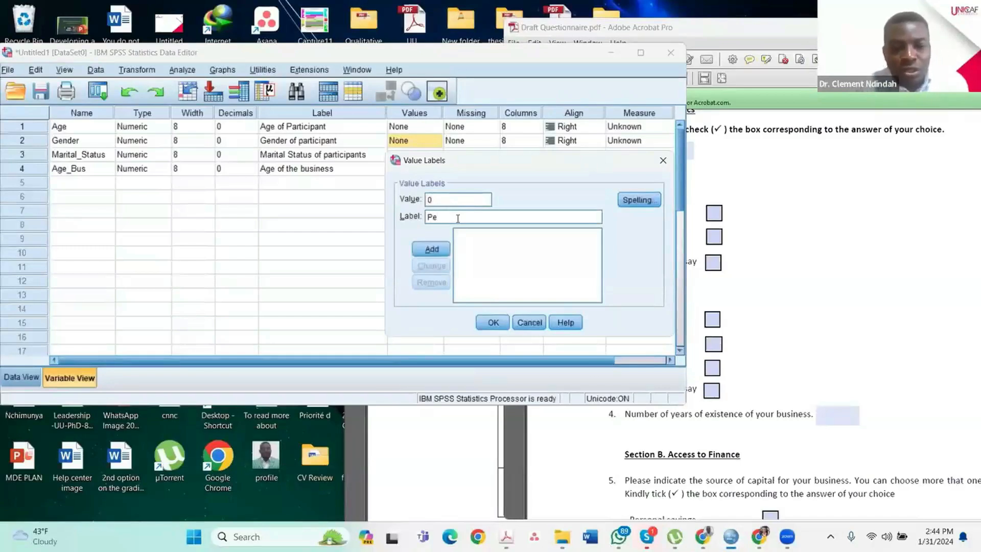
{"action": "type", "text": "er"}
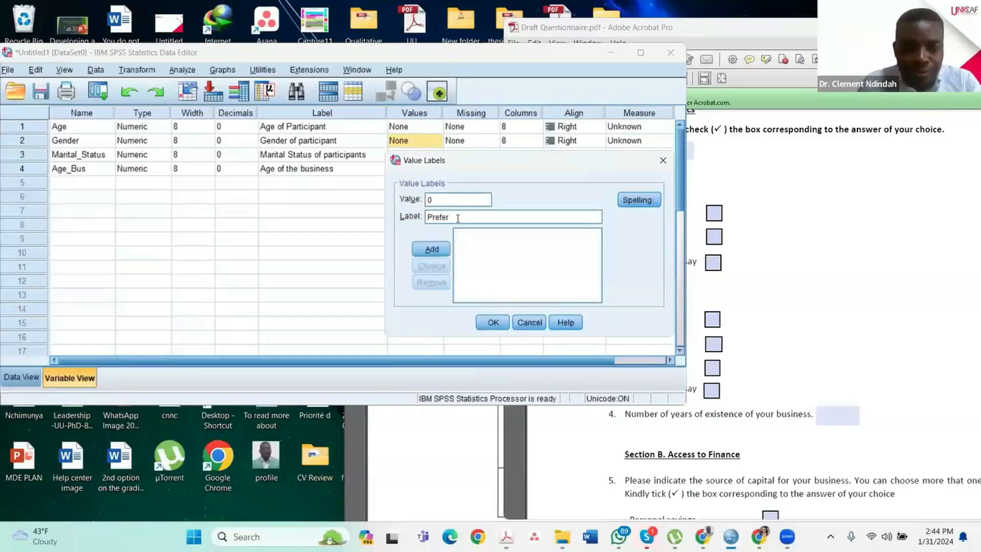
{"action": "type", "text": " not to say"}
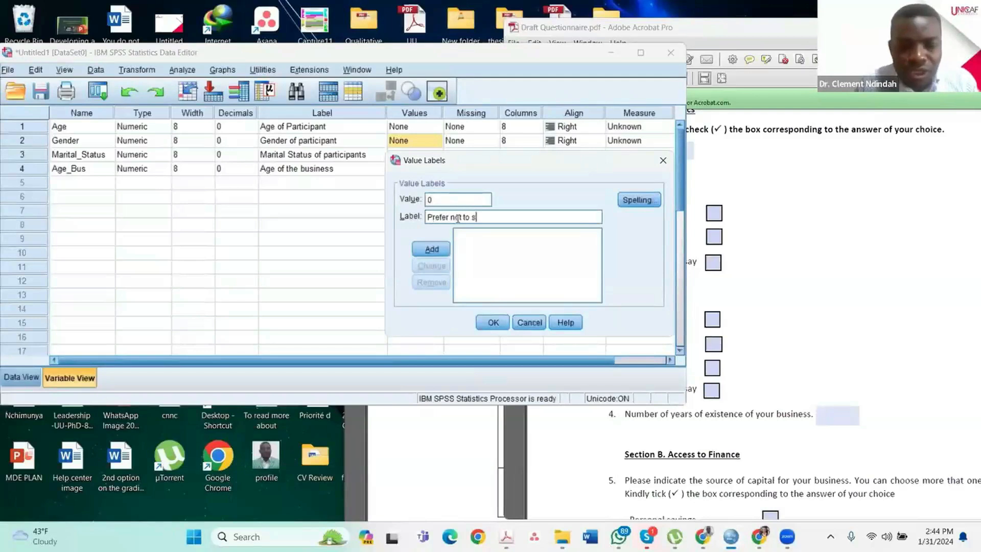
{"action": "left_click", "coordinate": [432, 250]}
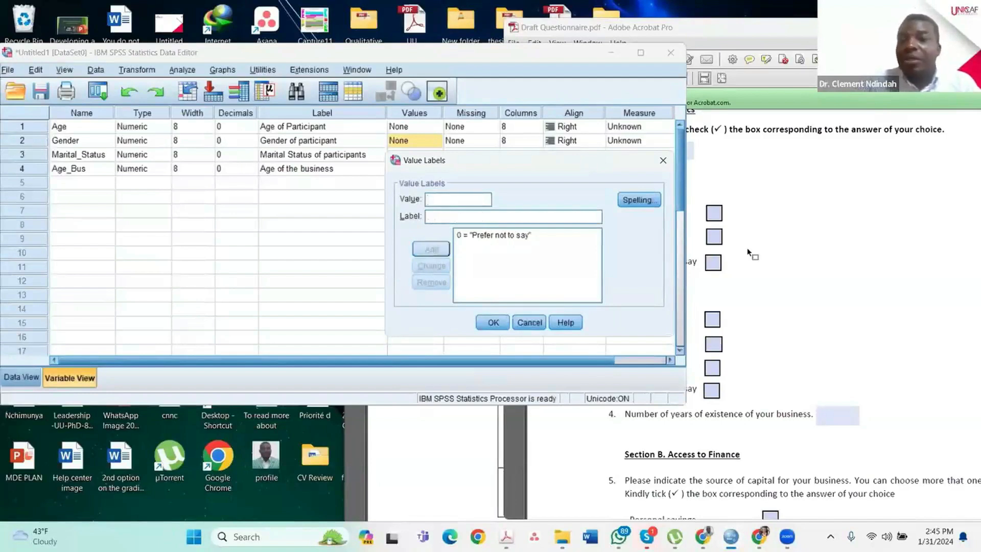
- Add a value label coding 1 as "Male" for the Gender variable
{"action": "left_click", "coordinate": [794, 267]}
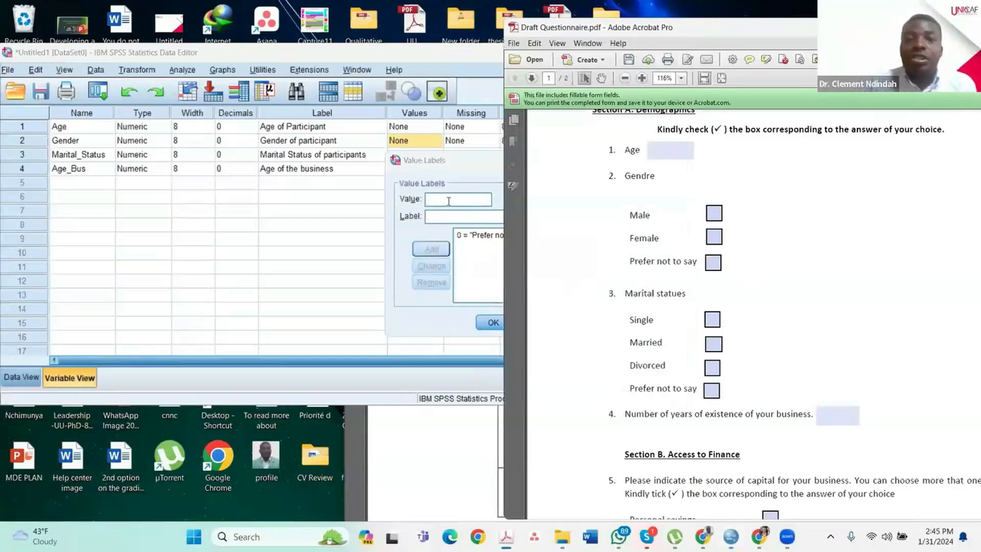
{"action": "left_click", "coordinate": [449, 200]}
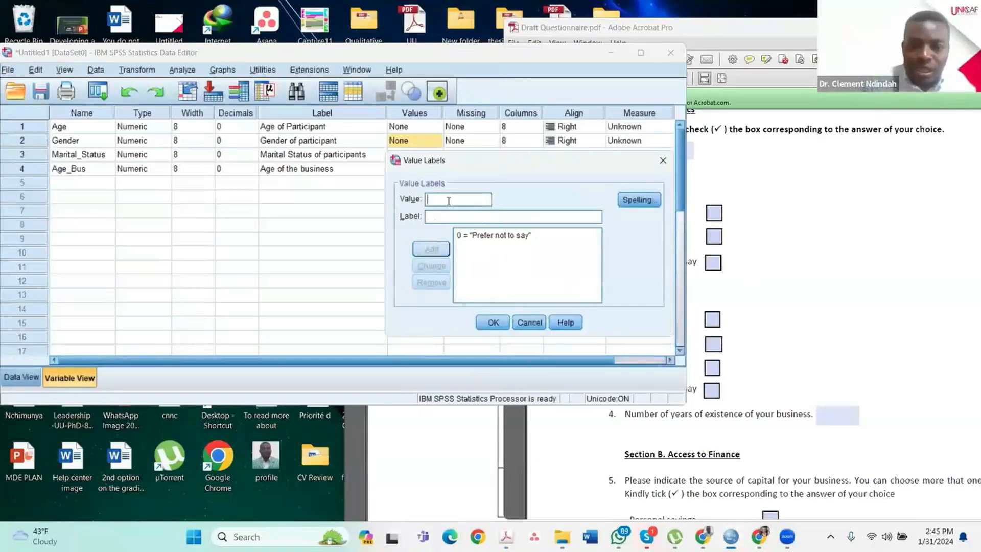
{"action": "type", "text": "1"}
{"action": "left_click", "coordinate": [447, 211]}
{"action": "type", "text": "Male"}
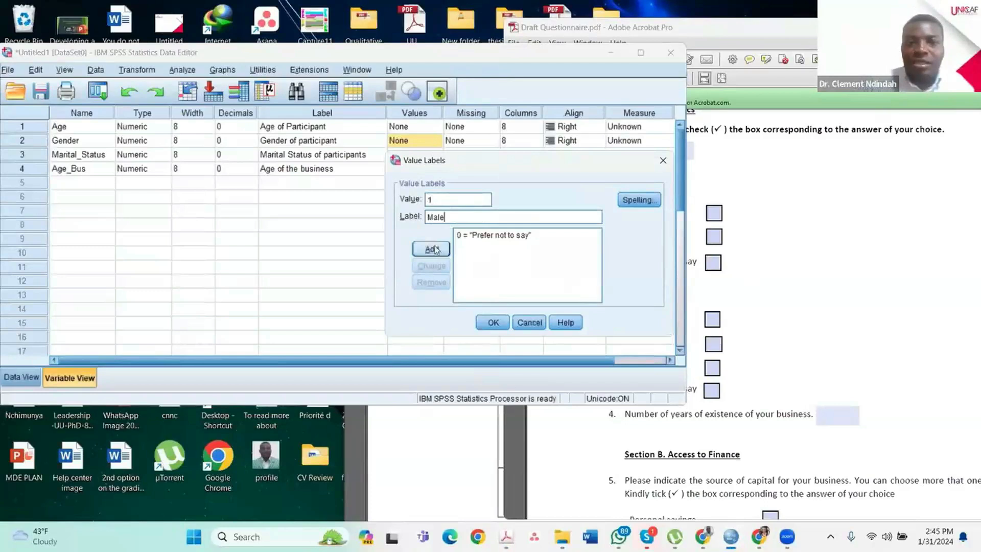
{"action": "key", "text": "Return"}
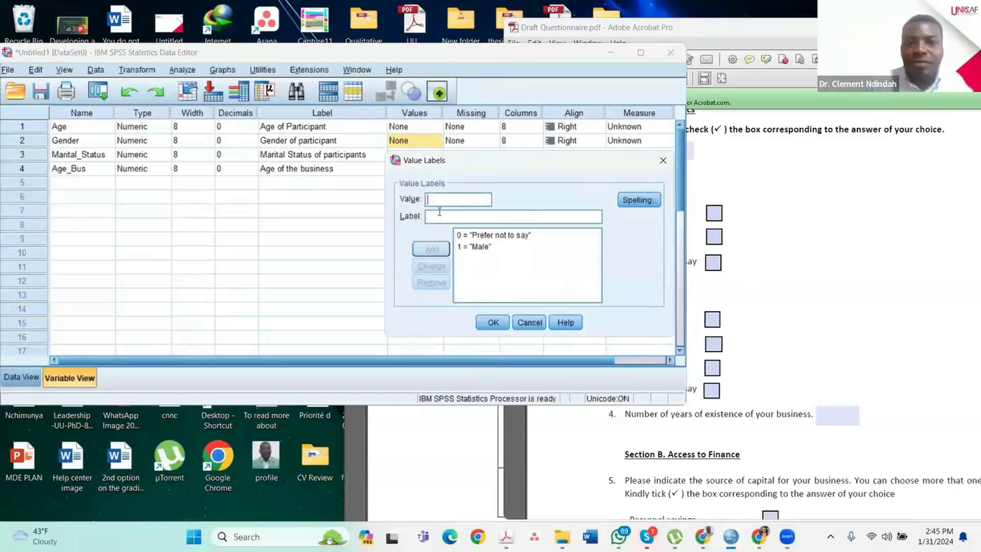
- Add a value label coding 2 as "Female" for Gender and accept the variable's value labels
{"action": "left_click", "coordinate": [793, 259]}
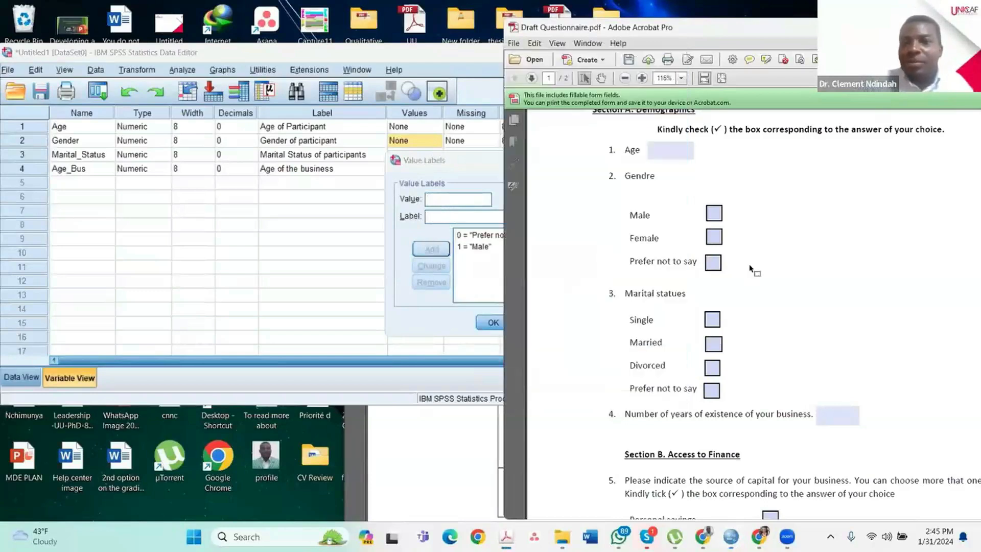
{"action": "left_click", "coordinate": [468, 201]}
{"action": "type", "text": "2"}
{"action": "left_click", "coordinate": [465, 217]}
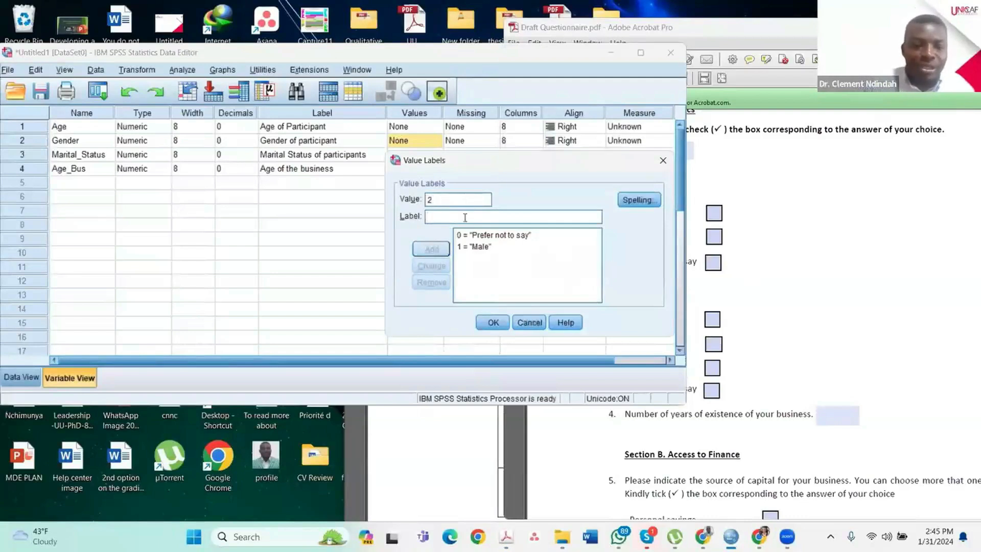
{"action": "type", "text": "Female"}
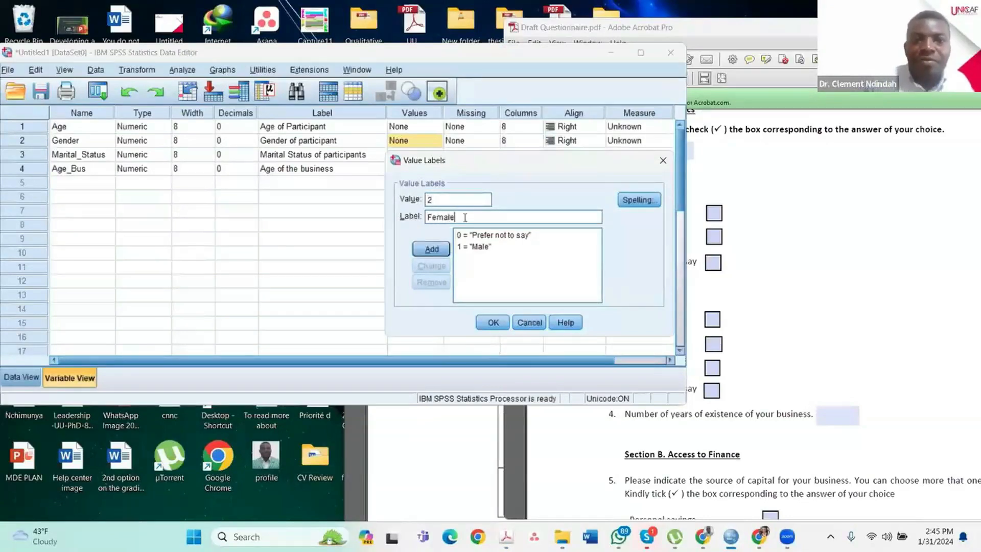
{"action": "left_click", "coordinate": [445, 249]}
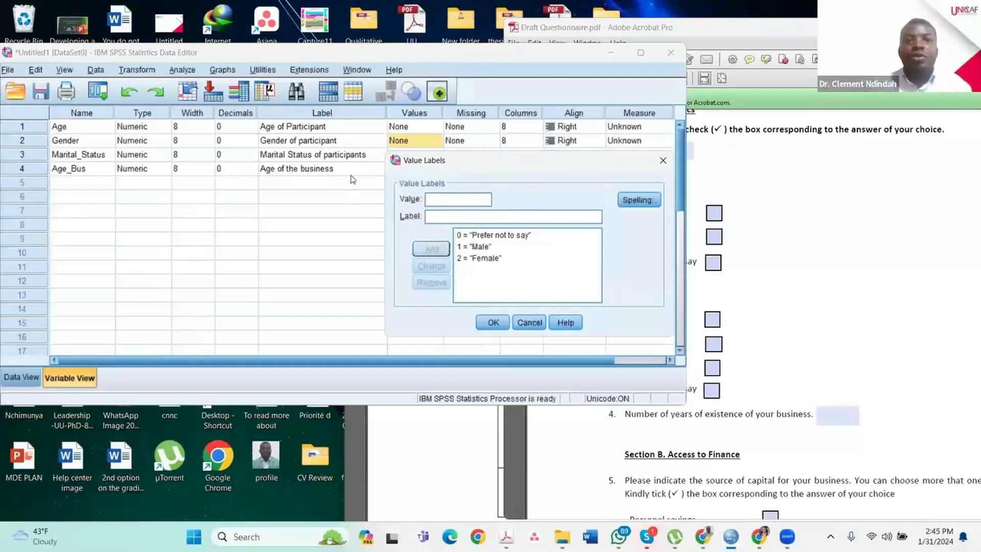
{"action": "left_click", "coordinate": [493, 323]}
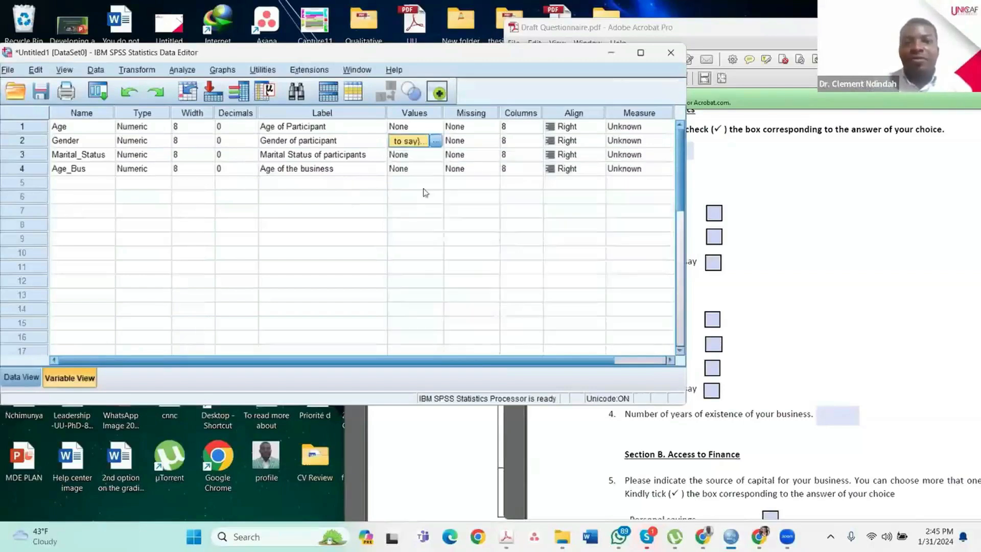
- Add a value label to the Marital_Status variable coding 0 as "Prefer not say", consulting the questionnaire's marital status options
{"action": "left_click", "coordinate": [437, 155]}
{"action": "left_click", "coordinate": [436, 155]}
{"action": "left_click", "coordinate": [851, 367]}
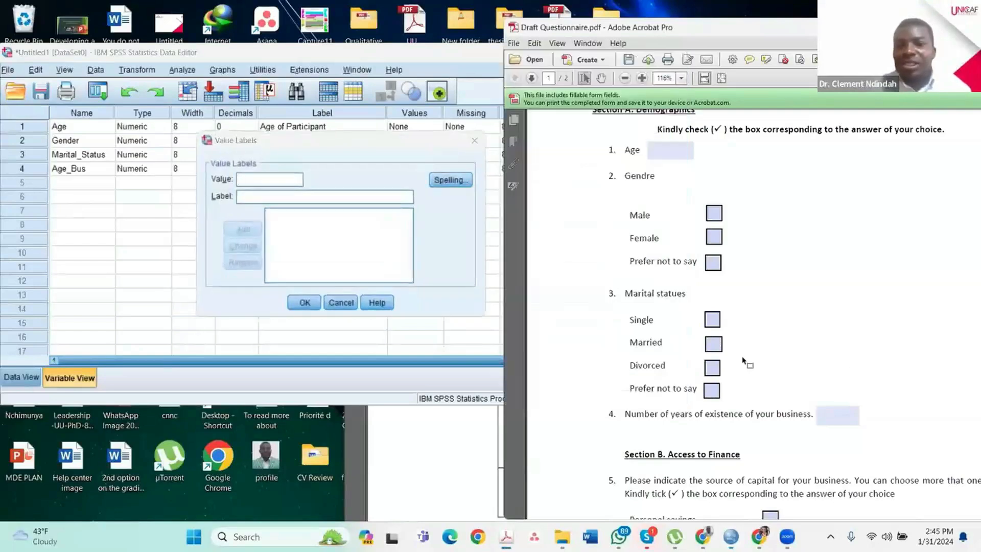
{"action": "scroll", "coordinate": [746, 347], "scroll_direction": "down", "scroll_amount": 3}
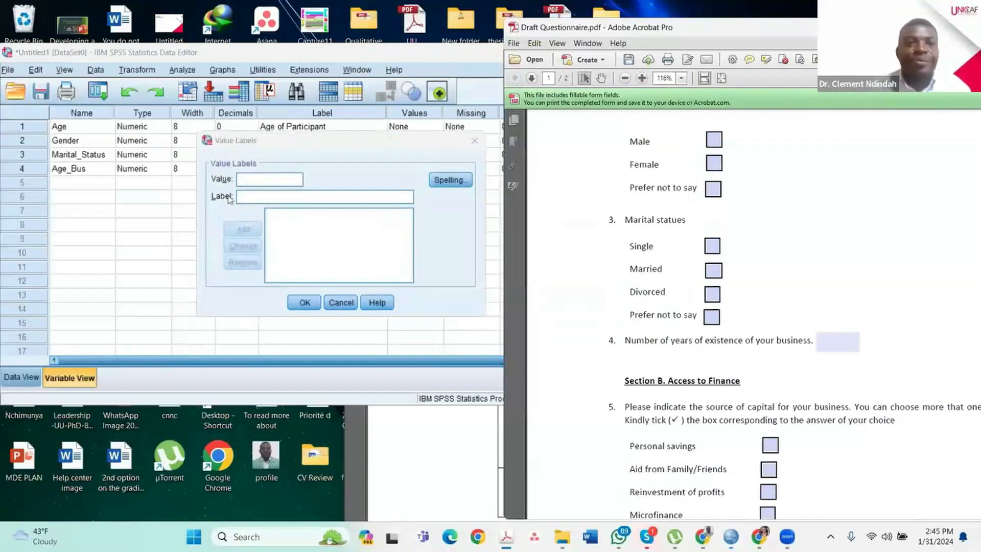
{"action": "left_click", "coordinate": [244, 179]}
{"action": "type", "text": "0"}
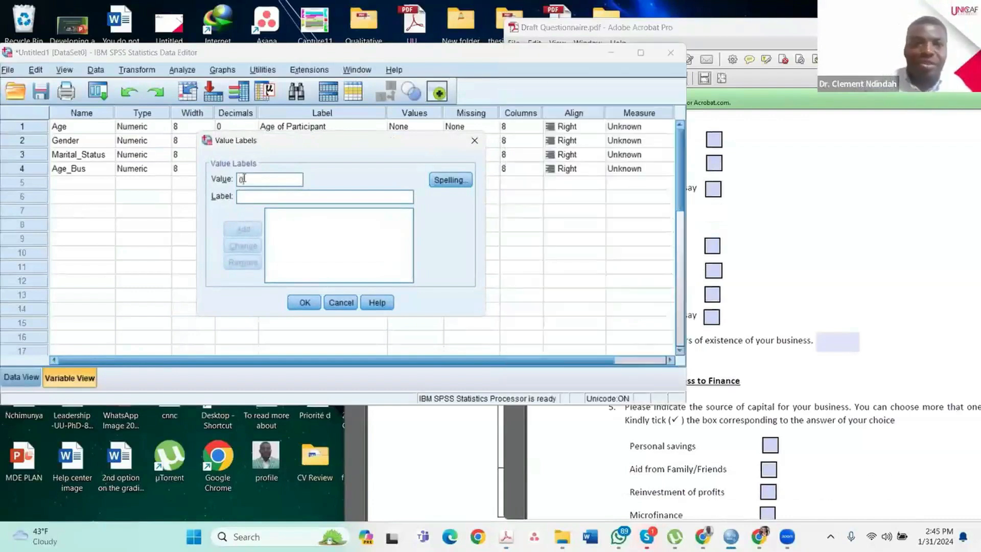
{"action": "left_click", "coordinate": [255, 197]}
{"action": "type", "text": "P"}
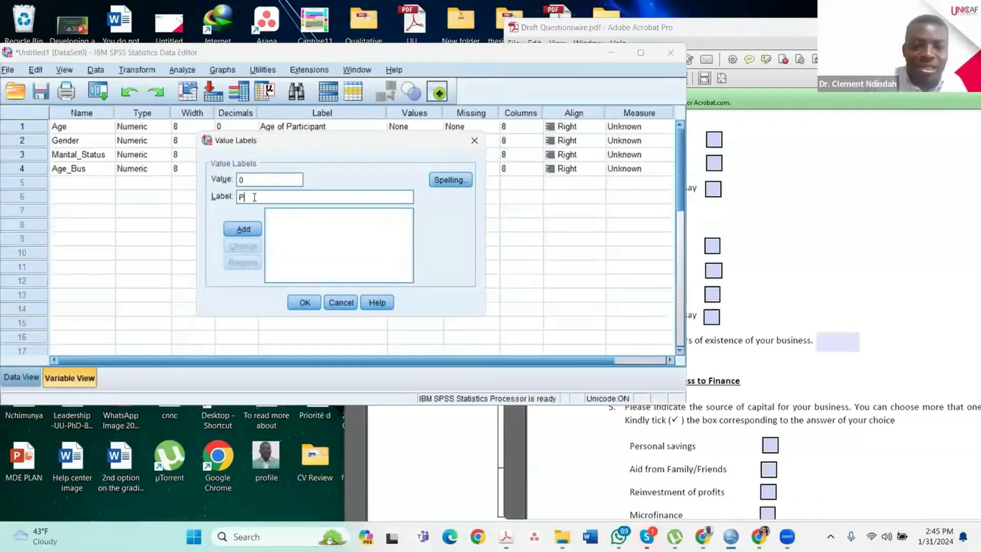
{"action": "type", "text": "refer not say"}
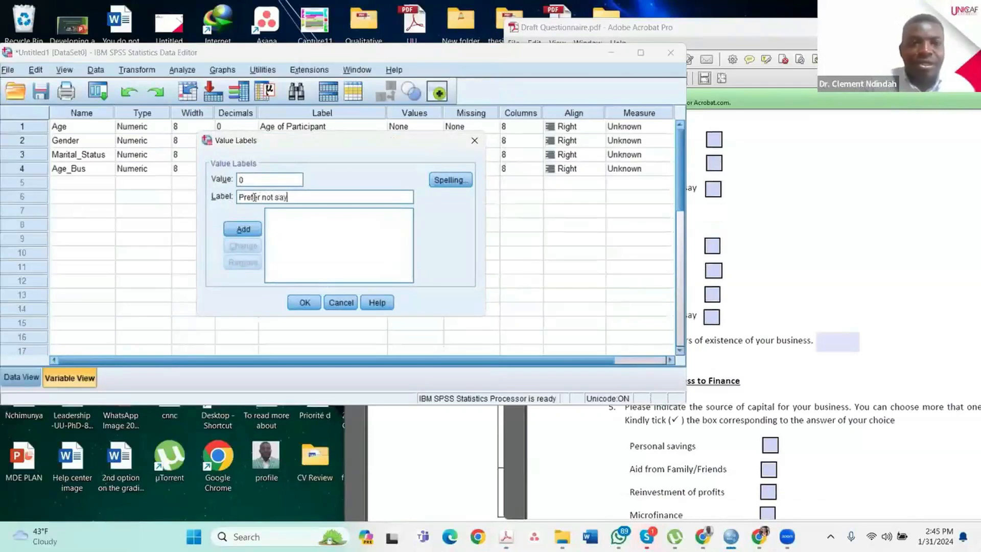
{"action": "left_click", "coordinate": [256, 233]}
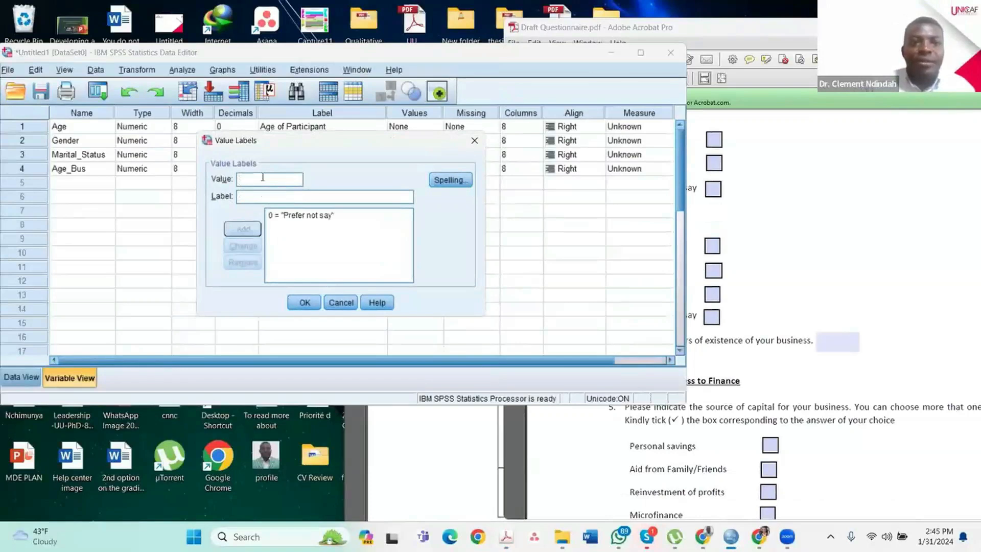
- Add a value label coding 1 as "single" for the Marital_Status variable
{"action": "type", "text": "1"}
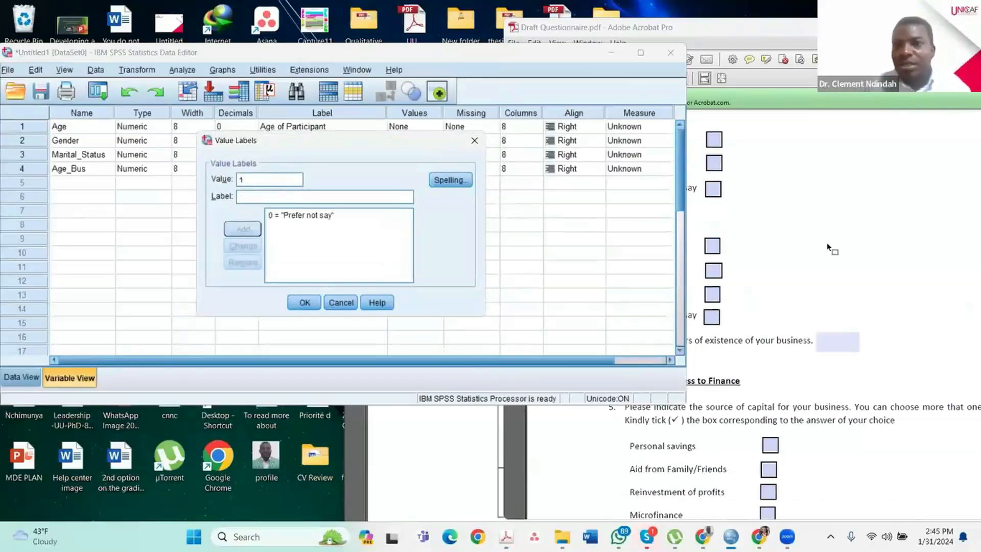
{"action": "left_click", "coordinate": [829, 248]}
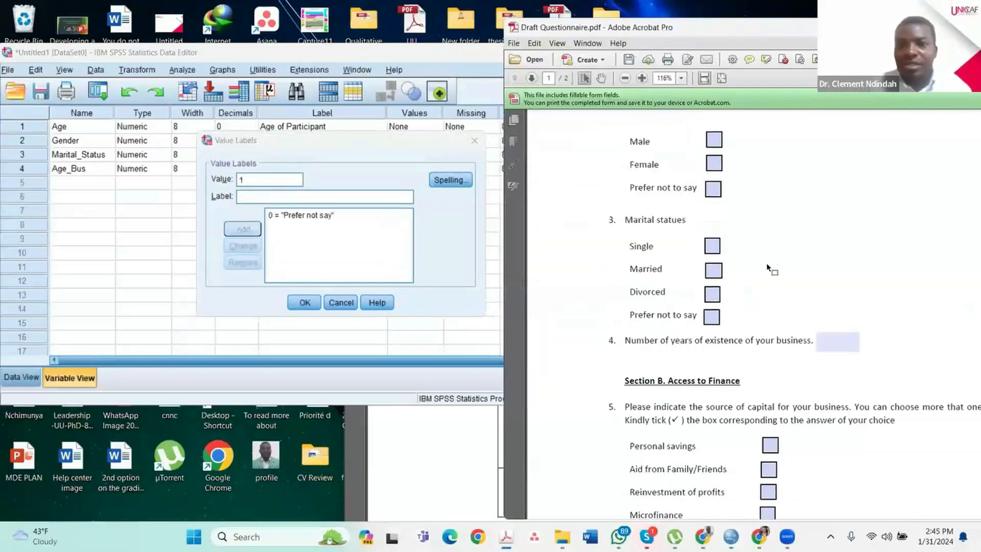
{"action": "left_click", "coordinate": [275, 199]}
{"action": "type", "text": "s"}
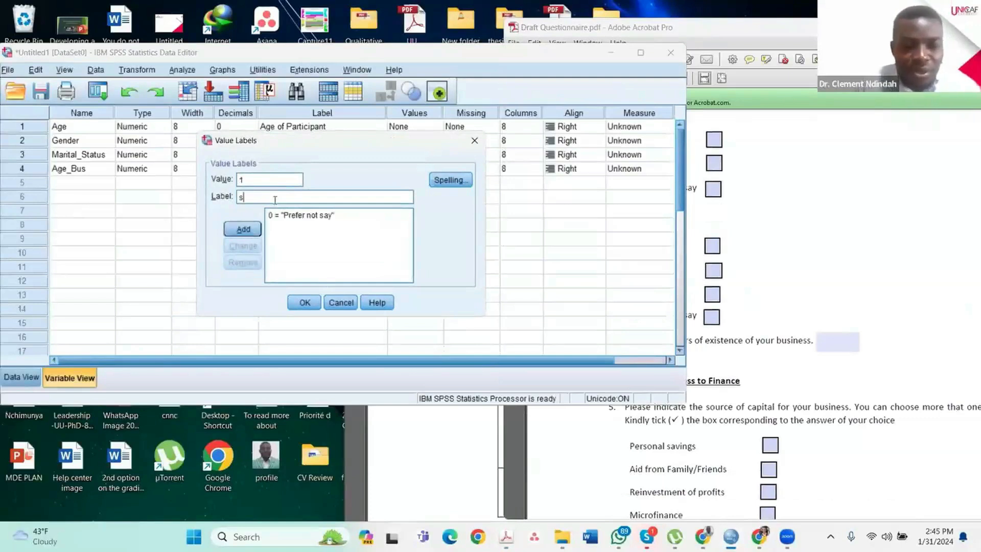
{"action": "type", "text": "ingle"}
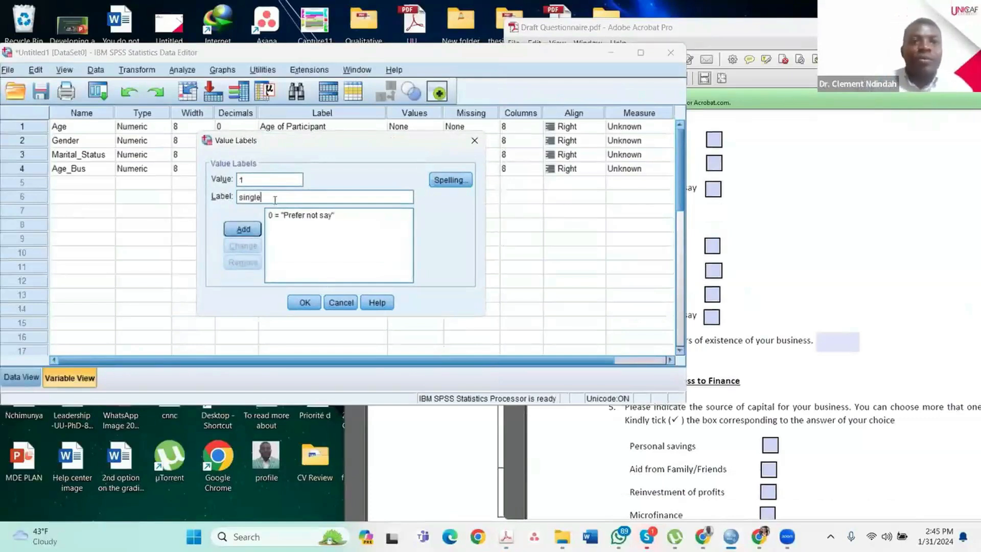
{"action": "left_click", "coordinate": [254, 230]}
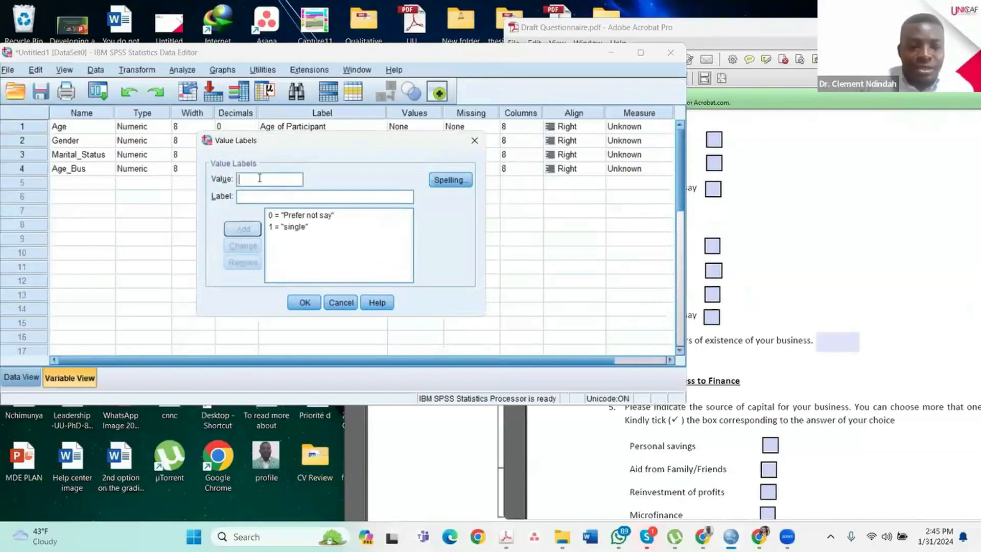
- Add a value label coding 2 as "Married" for the Marital_Status variable
{"action": "type", "text": "2 M"}
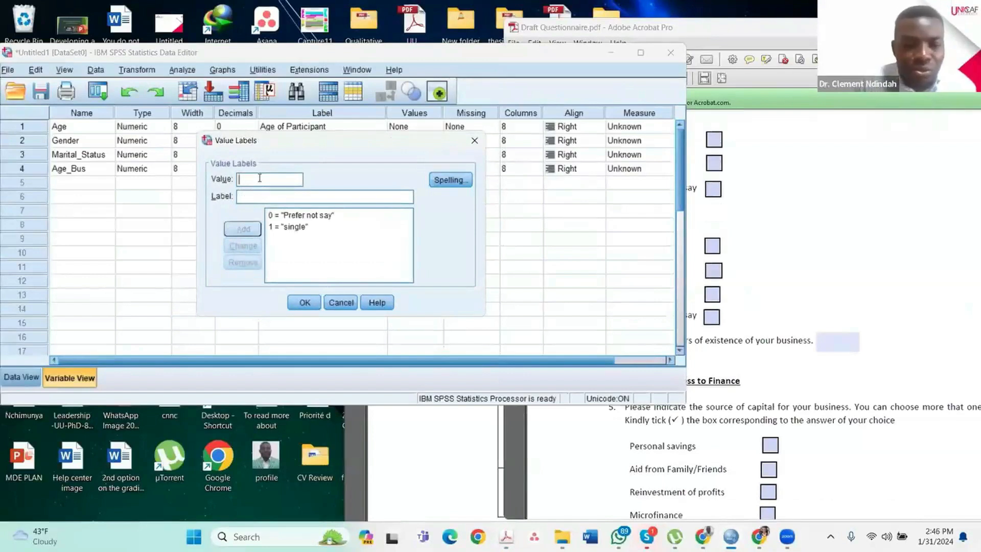
{"action": "key", "text": "BackSpace"}
{"action": "key", "text": "BackSpace"}
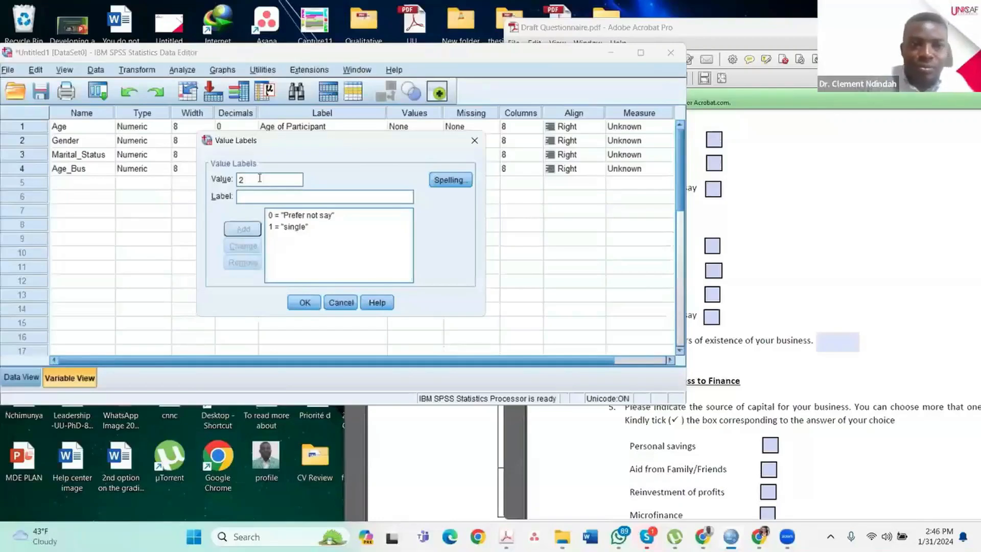
{"action": "left_click", "coordinate": [278, 193]}
{"action": "type", "text": "Married"}
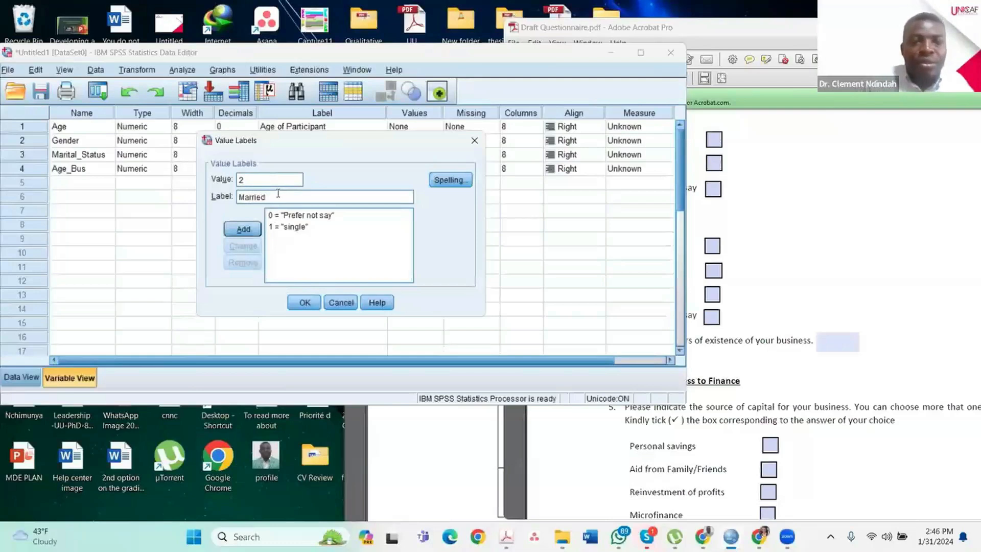
{"action": "key", "text": "Return"}
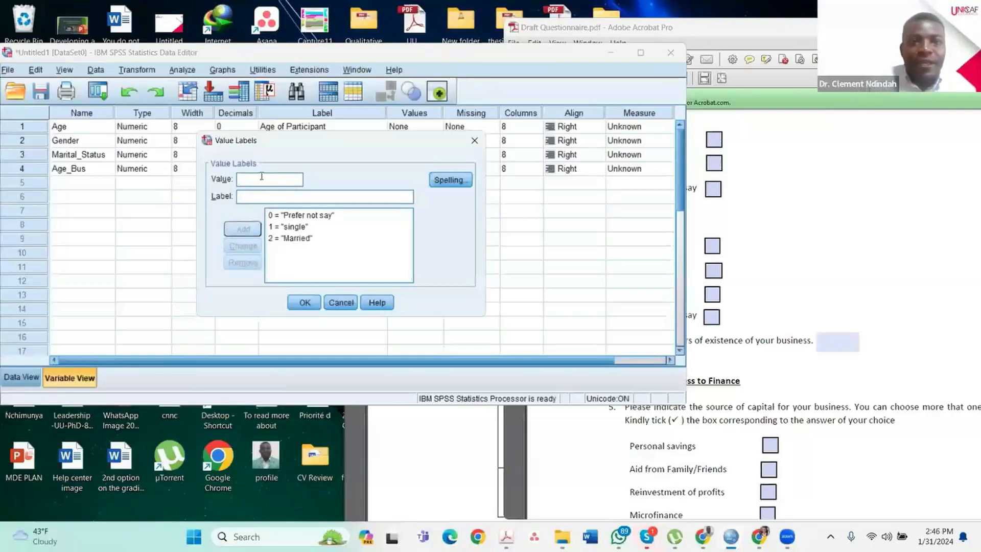
- Add a value label coding 3 as "Divorced" for the Marital_Status variable
{"action": "type", "text": "3"}
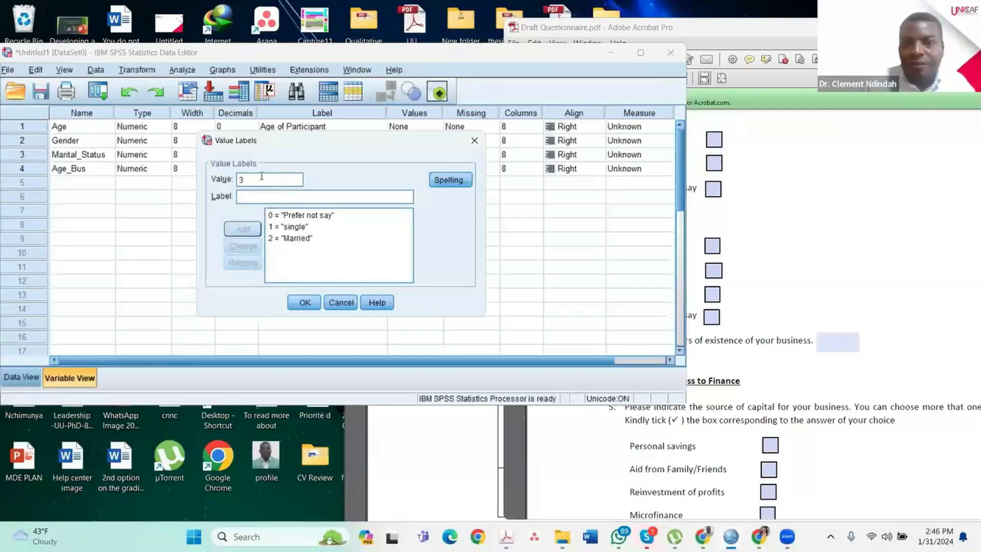
{"action": "left_click", "coordinate": [265, 196]}
{"action": "type", "text": "Divorce"}
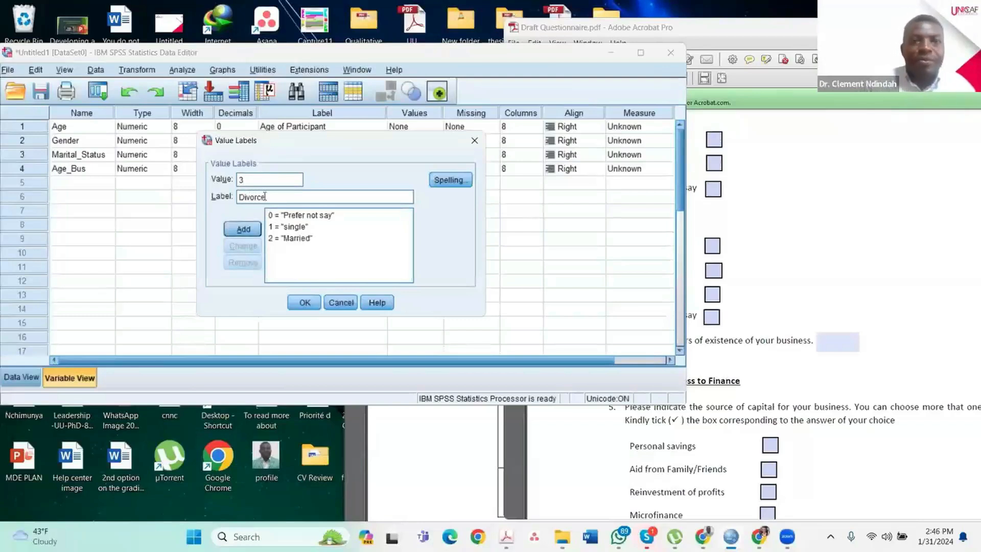
{"action": "type", "text": "d"}
{"action": "left_click", "coordinate": [257, 227]}
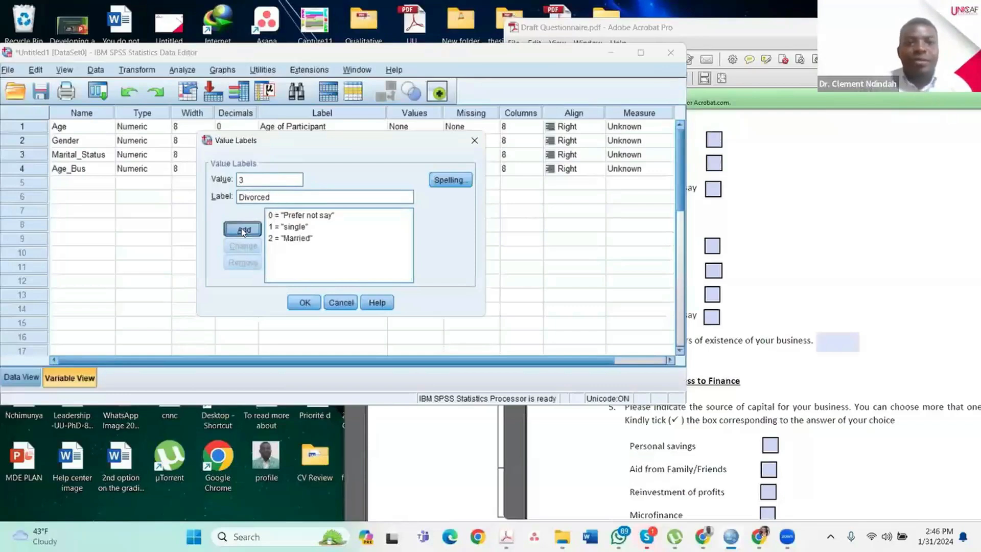
- Apply the value labels defined for the Marital_Status variable
{"action": "left_click", "coordinate": [303, 304]}
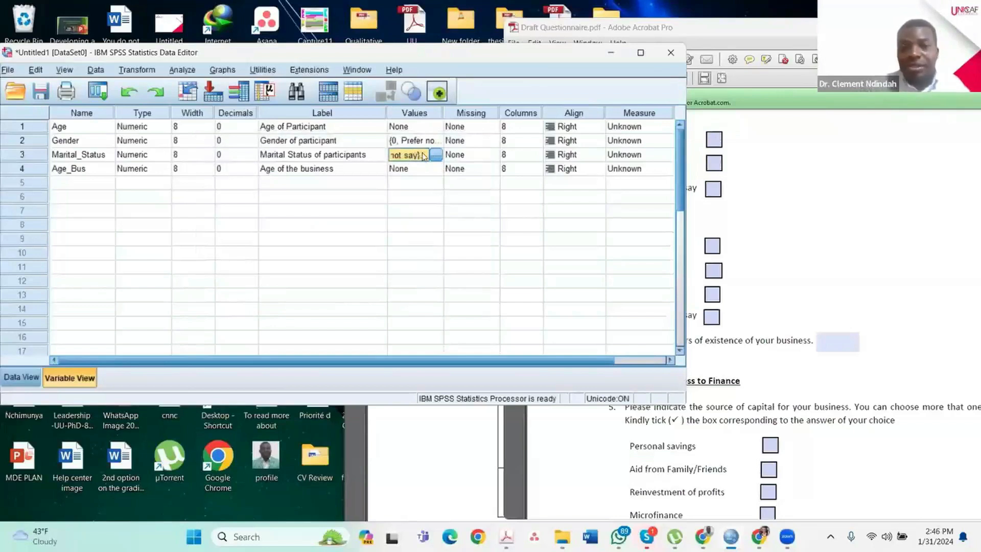
- Try a discrete missing value of 999 for the Age variable
{"action": "mouse_move", "coordinate": [477, 360]}
{"action": "left_mouse_down"}
{"action": "mouse_move", "coordinate": [513, 360]}
{"action": "mouse_move", "coordinate": [477, 361]}
{"action": "left_mouse_up"}
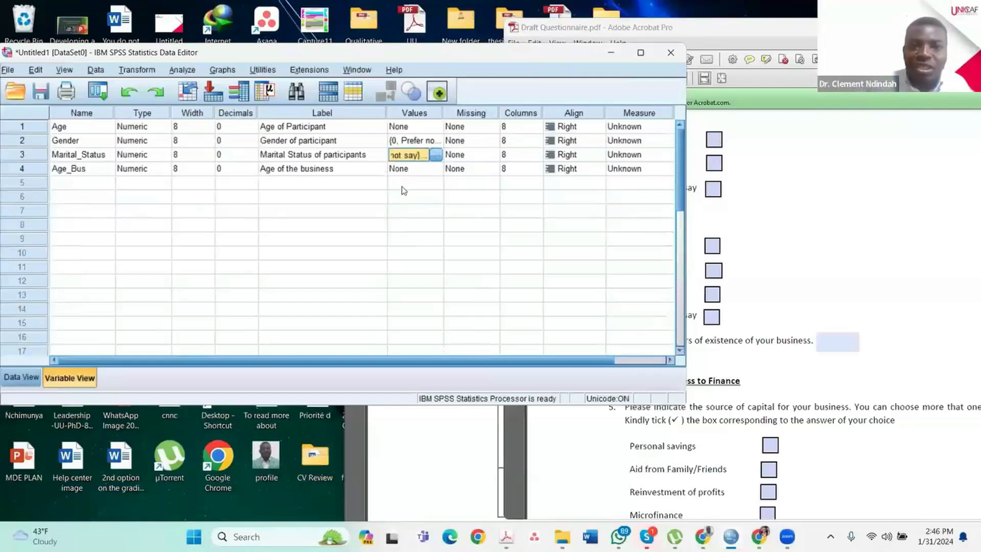
{"action": "left_click_drag", "start_coordinate": [505, 364], "coordinate": [557, 353]}
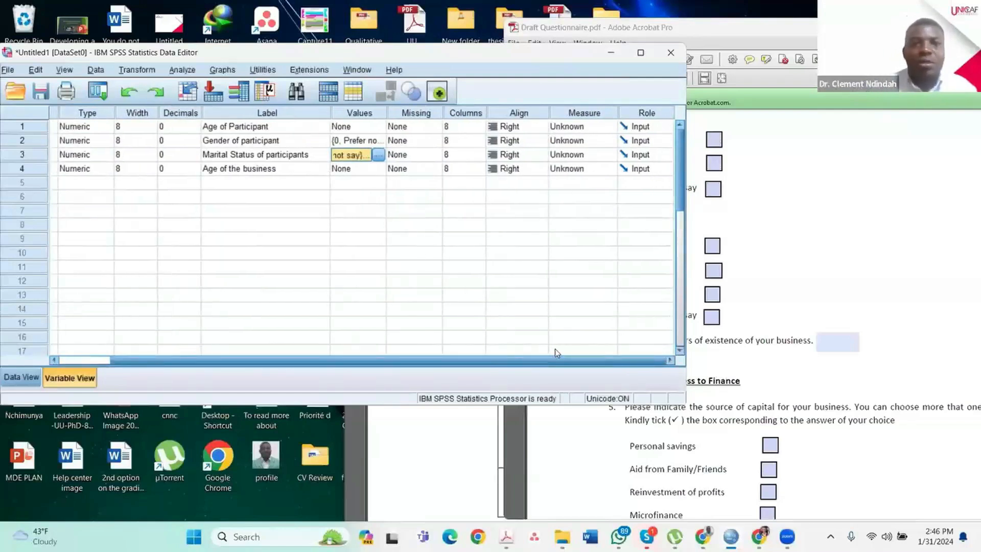
{"action": "left_click", "coordinate": [429, 128]}
{"action": "left_click", "coordinate": [436, 126]}
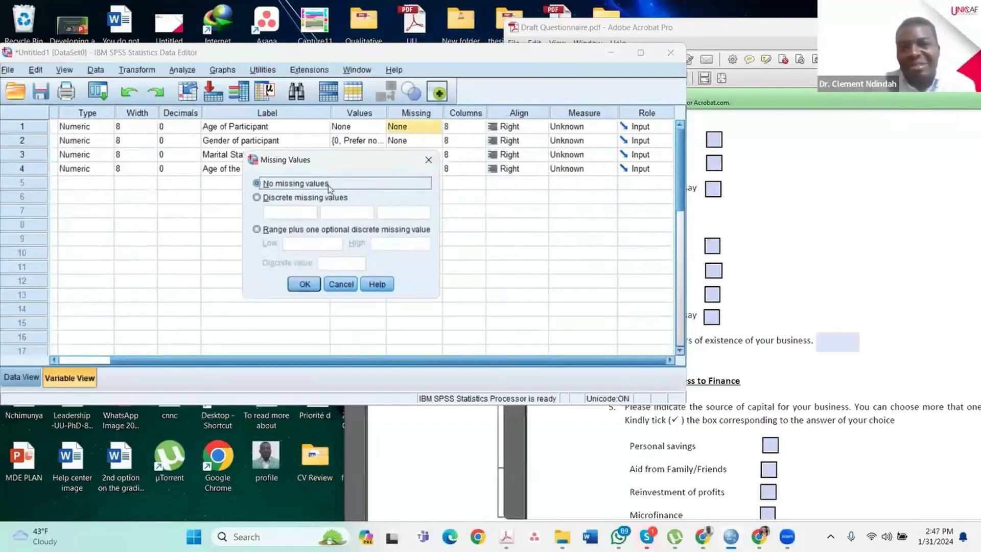
{"action": "left_click", "coordinate": [328, 200]}
{"action": "left_click", "coordinate": [286, 211]}
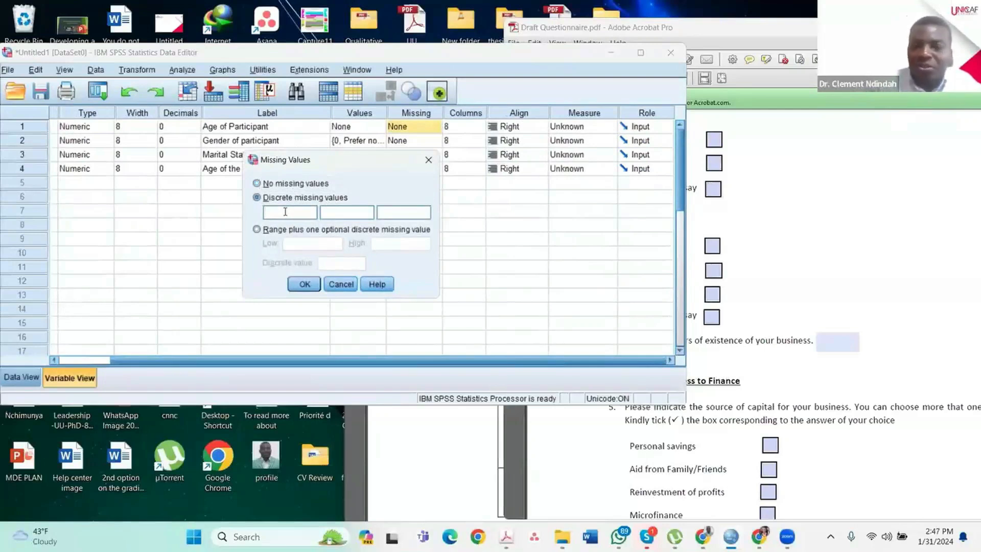
{"action": "type", "text": "999"}
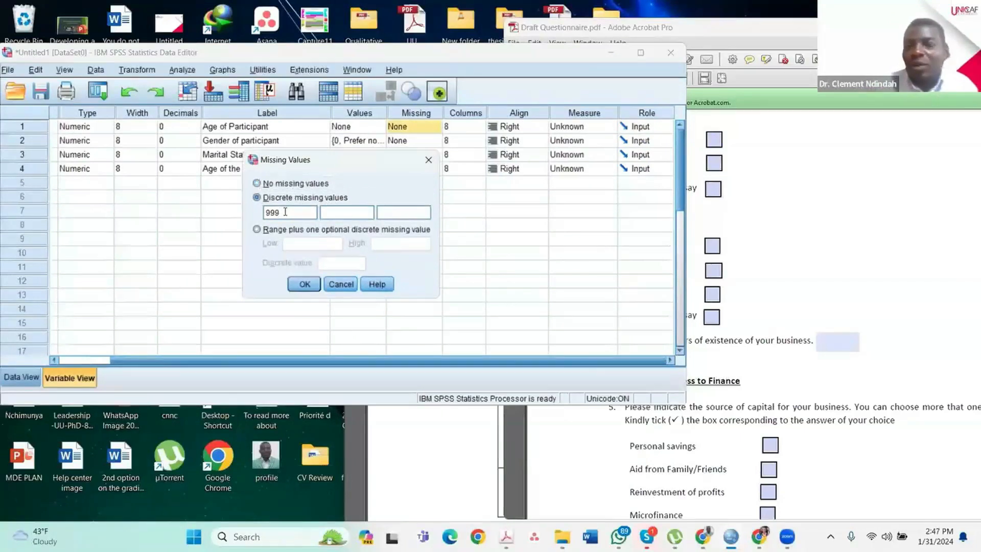
- Clear the discrete missing value and set the Age variable back to no missing values
{"action": "key", "text": "BackSpace"}
{"action": "key", "text": "BackSpace"}
{"action": "key", "text": "BackSpace"}
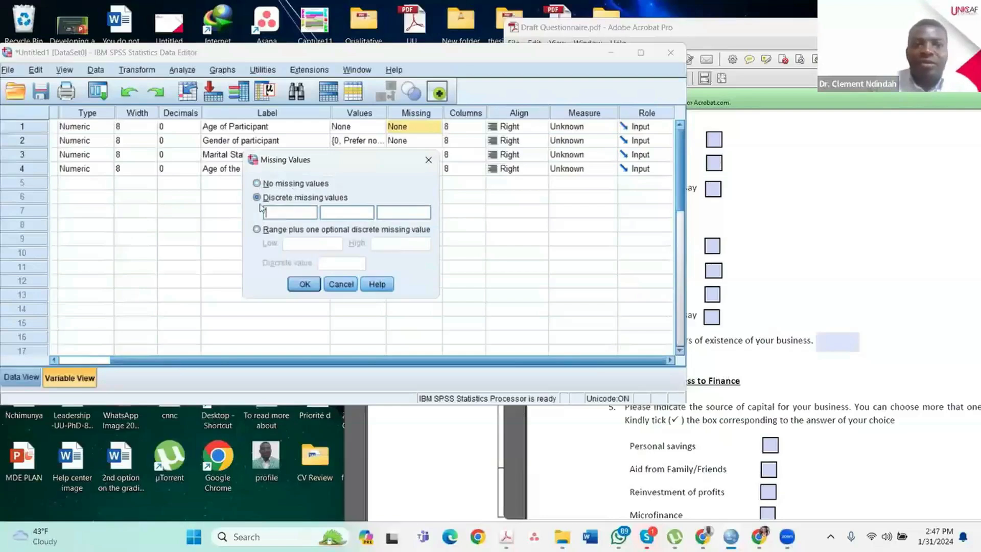
{"action": "left_click", "coordinate": [259, 183]}
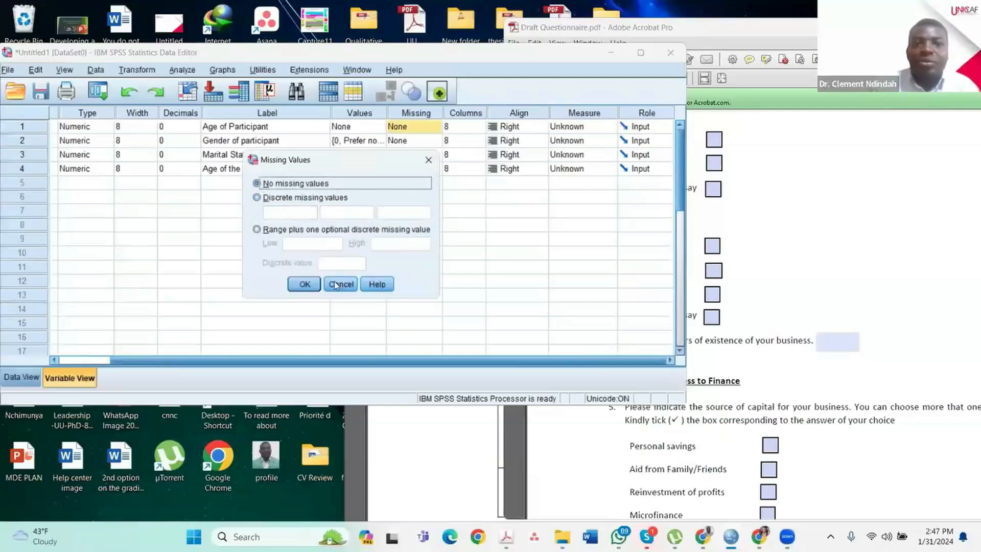
{"action": "left_click", "coordinate": [307, 285]}
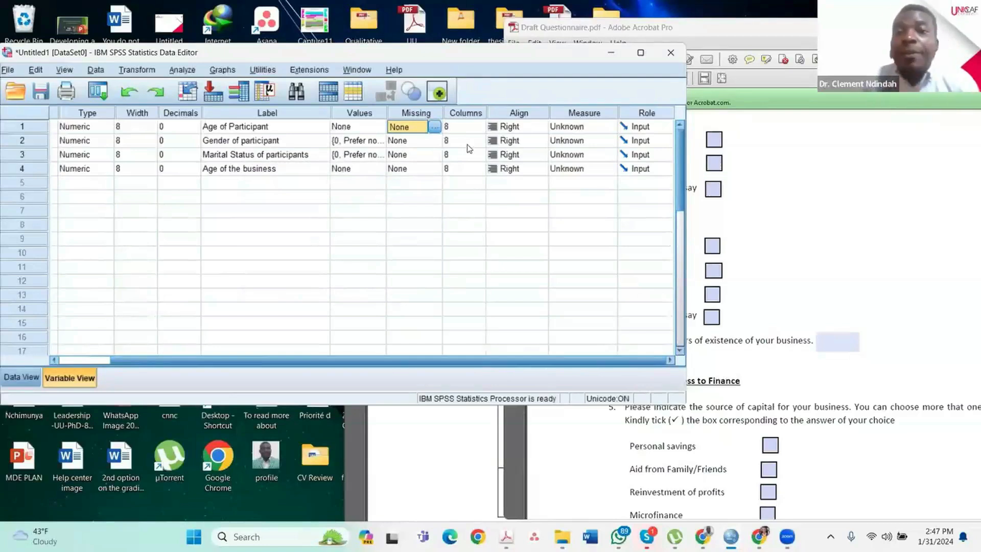
- Set the Age variable's measurement level to Scale and maximize the data editor window
{"action": "left_click", "coordinate": [611, 128]}
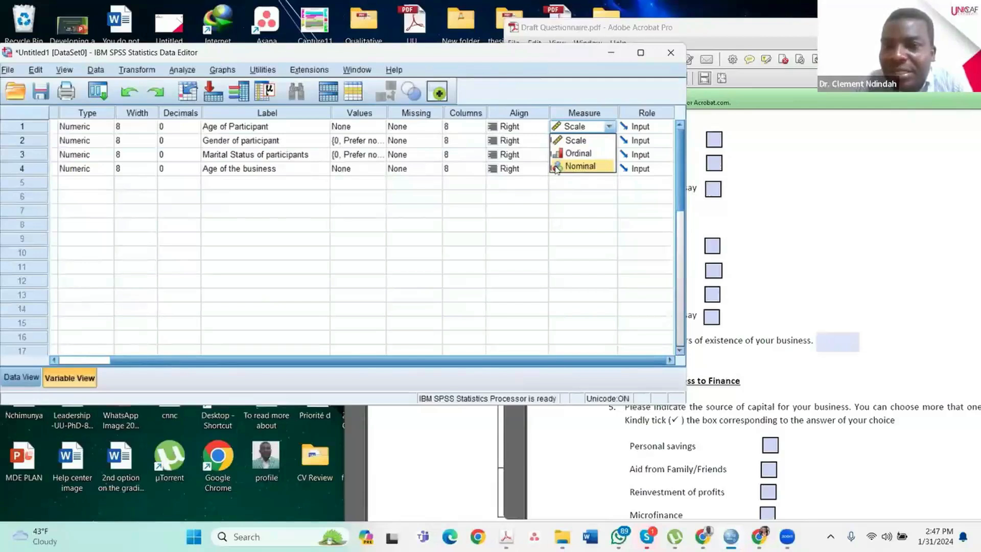
{"action": "left_click", "coordinate": [641, 52]}
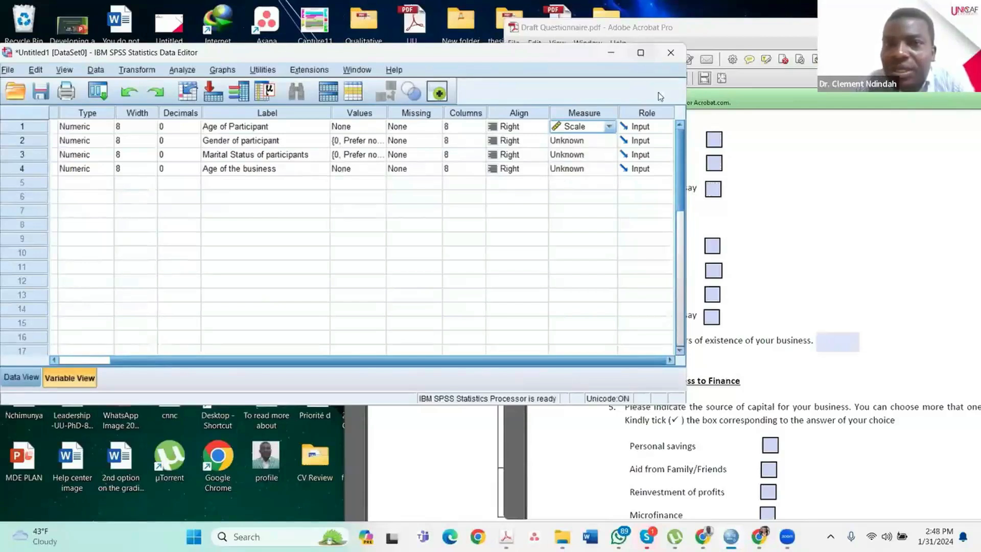
{"action": "left_click", "coordinate": [641, 52]}
{"action": "left_click", "coordinate": [669, 79]}
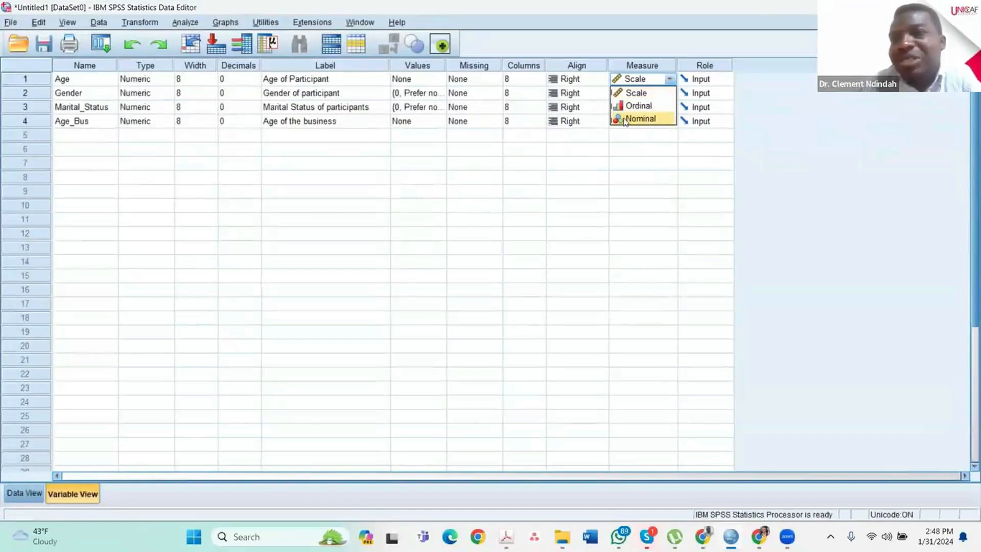
{"action": "left_click", "coordinate": [589, 95]}
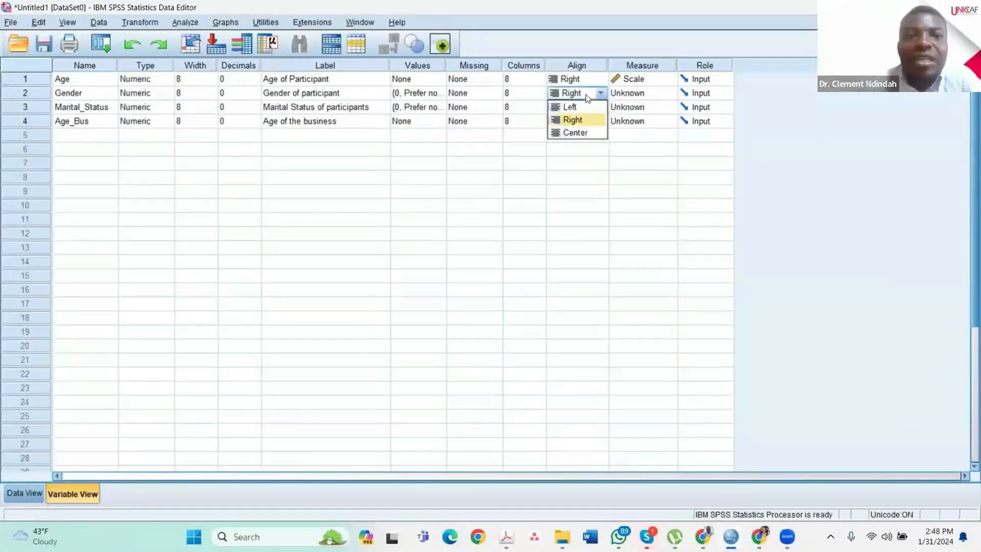
- Set the measurement level of the Gender and Marital_Status variables to Nominal
{"action": "left_click", "coordinate": [658, 95]}
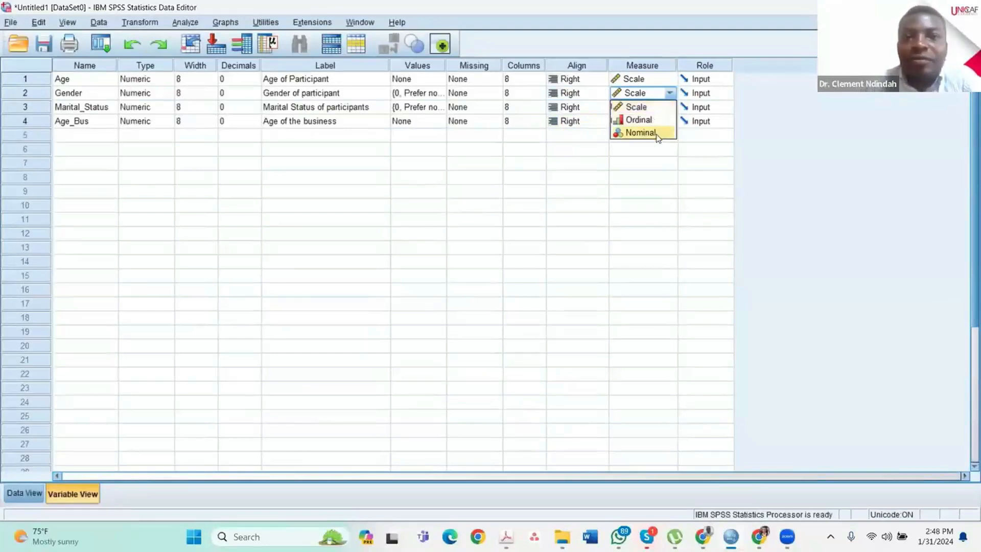
{"action": "left_click", "coordinate": [641, 132]}
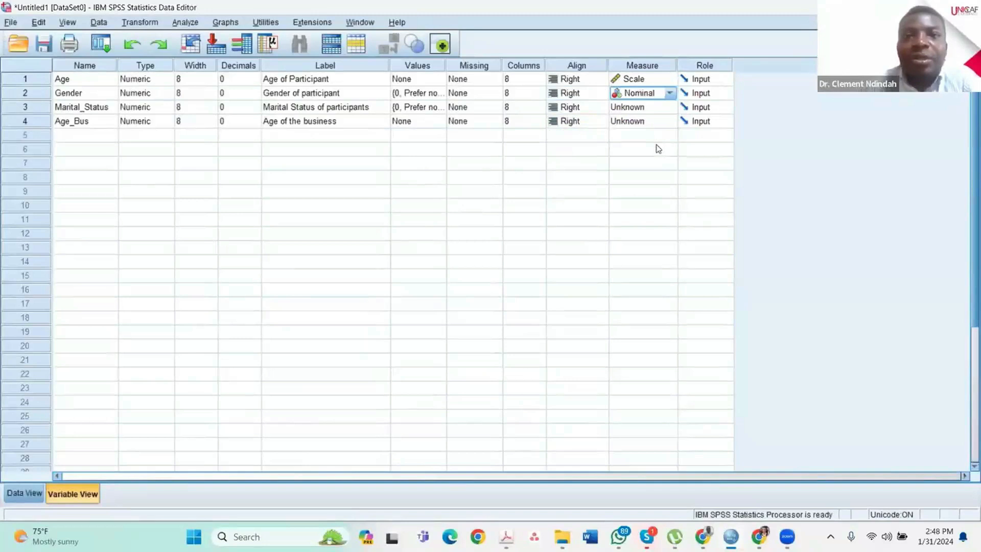
{"action": "left_click", "coordinate": [671, 111]}
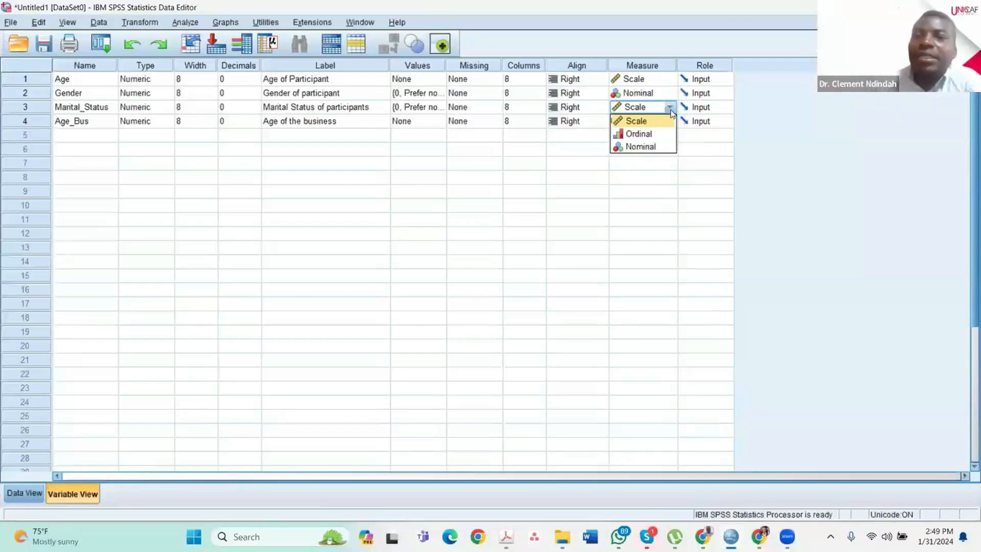
{"action": "left_click", "coordinate": [662, 148]}
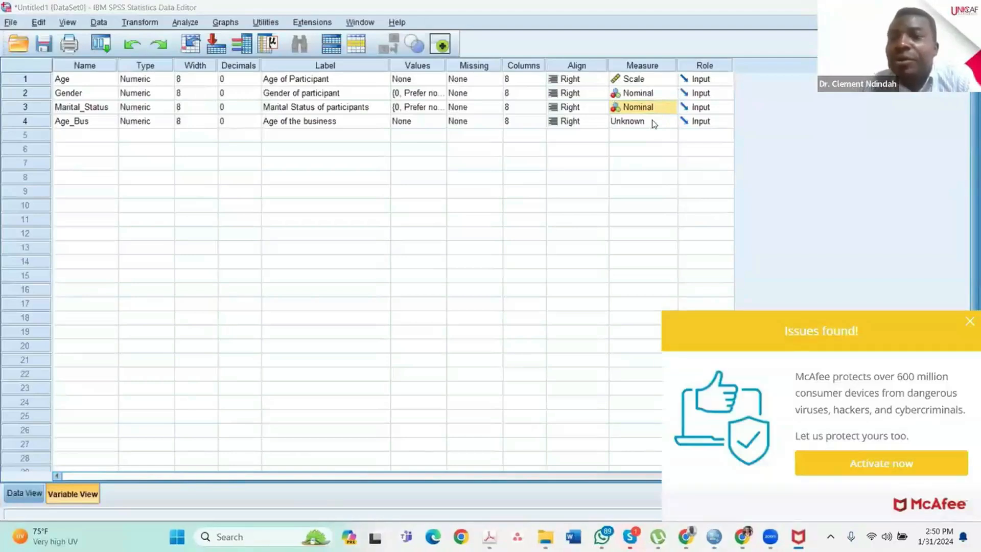
- Dismiss the McAfee notification and set the Age_Bus variable's measurement level to Scale
{"action": "left_click", "coordinate": [969, 322]}
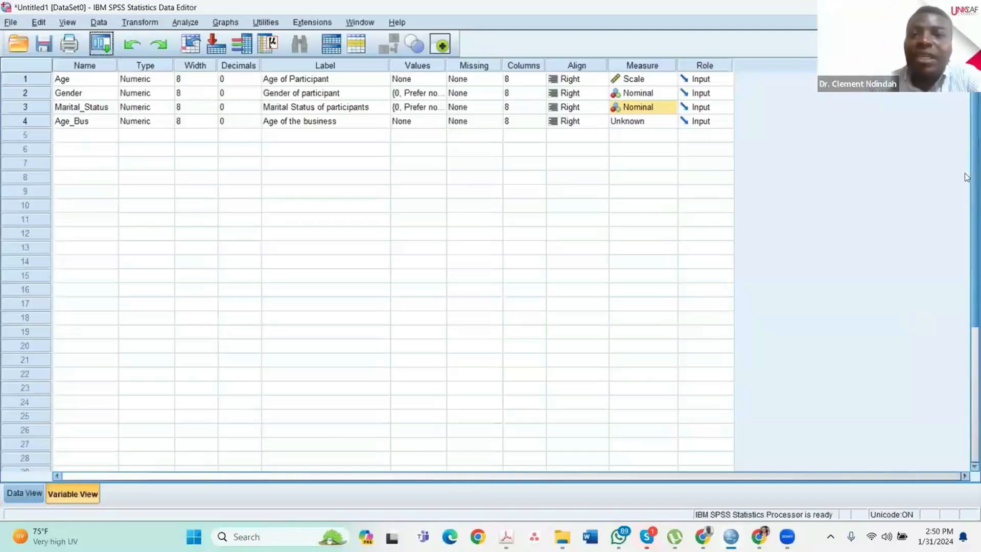
{"action": "left_click", "coordinate": [673, 122]}
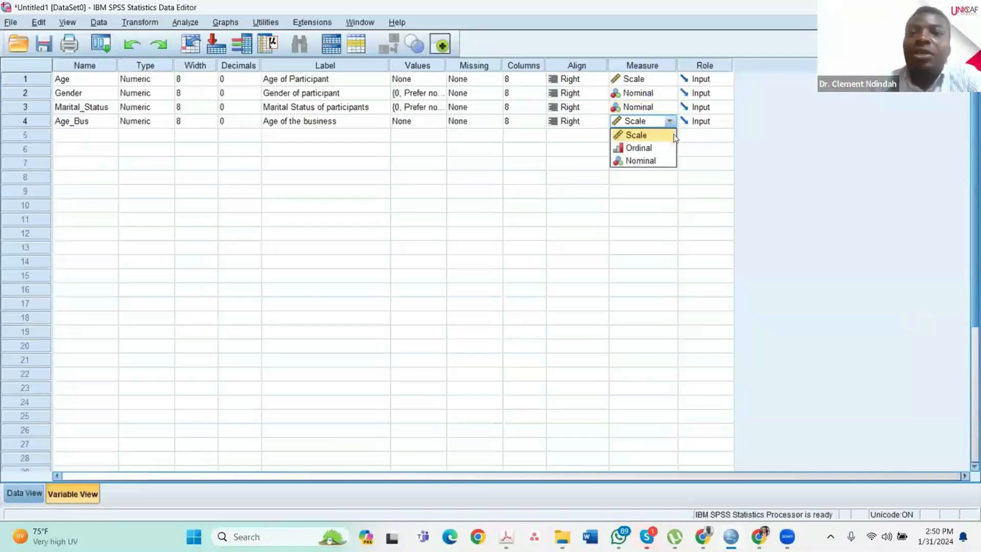
{"action": "left_click", "coordinate": [651, 137]}
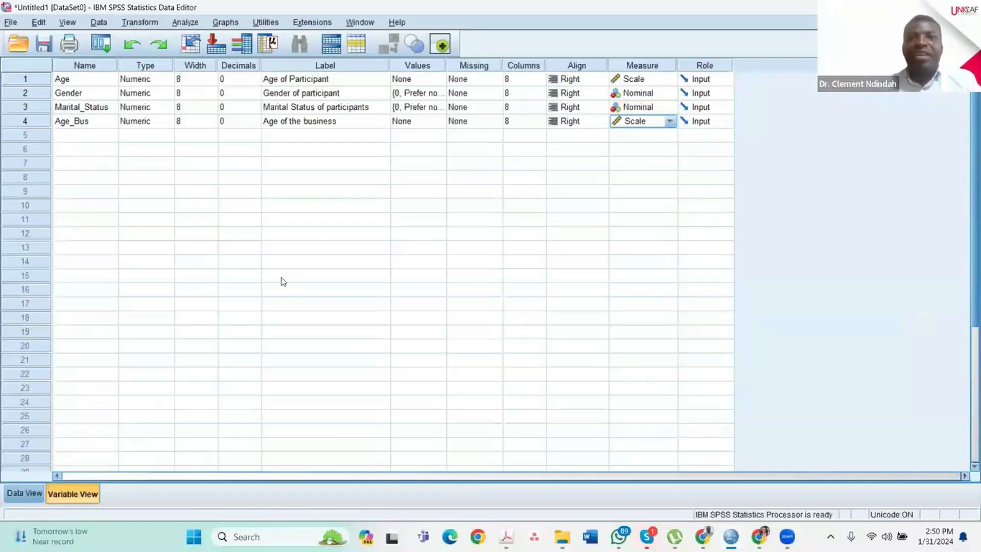
- Show the data entry grid in a smaller window and place the completed questionnaire R 1.pdf beside it, showing its Demographics section
{"action": "left_click", "coordinate": [24, 493]}
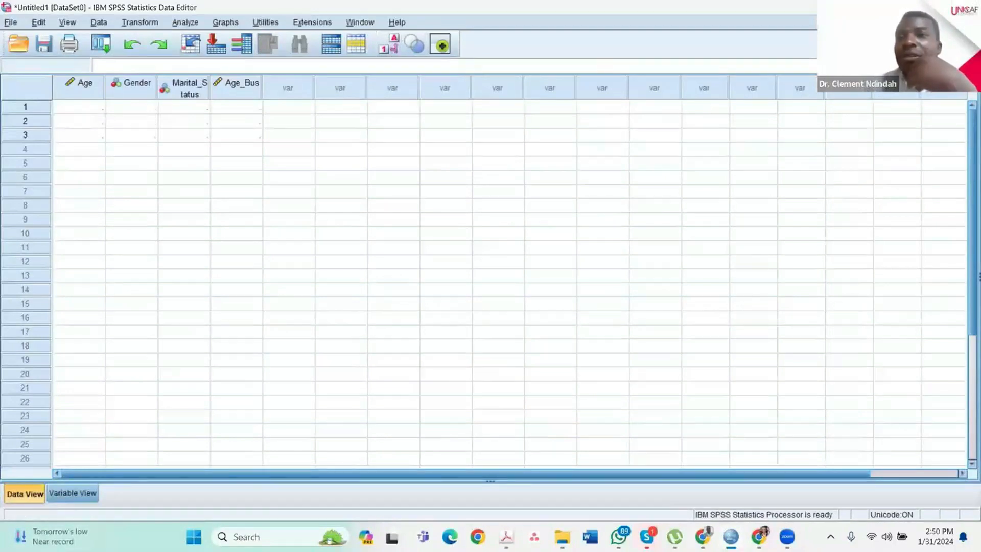
{"action": "left_click", "coordinate": [937, 8]}
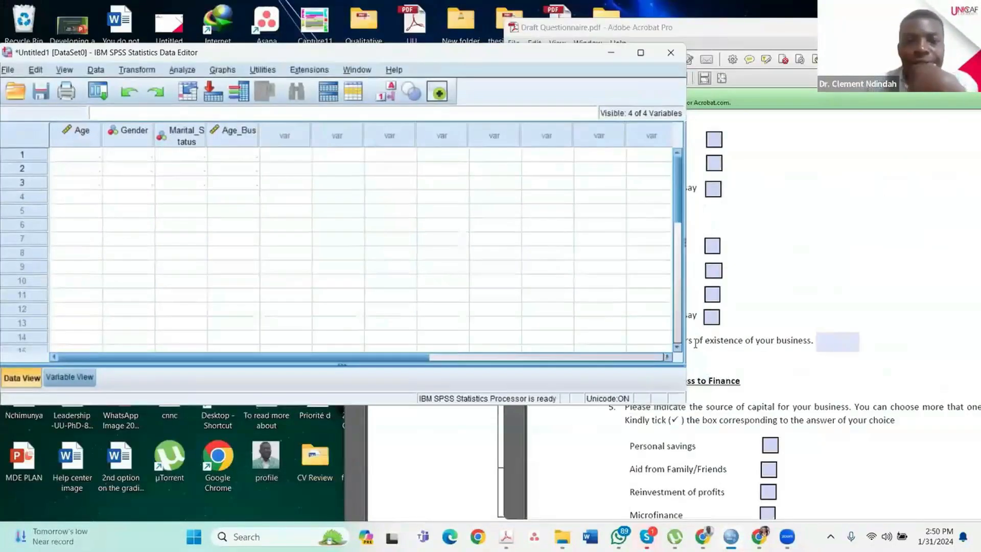
{"action": "left_click", "coordinate": [696, 346]}
{"action": "scroll", "coordinate": [690, 357], "scroll_direction": "up", "scroll_amount": 10}
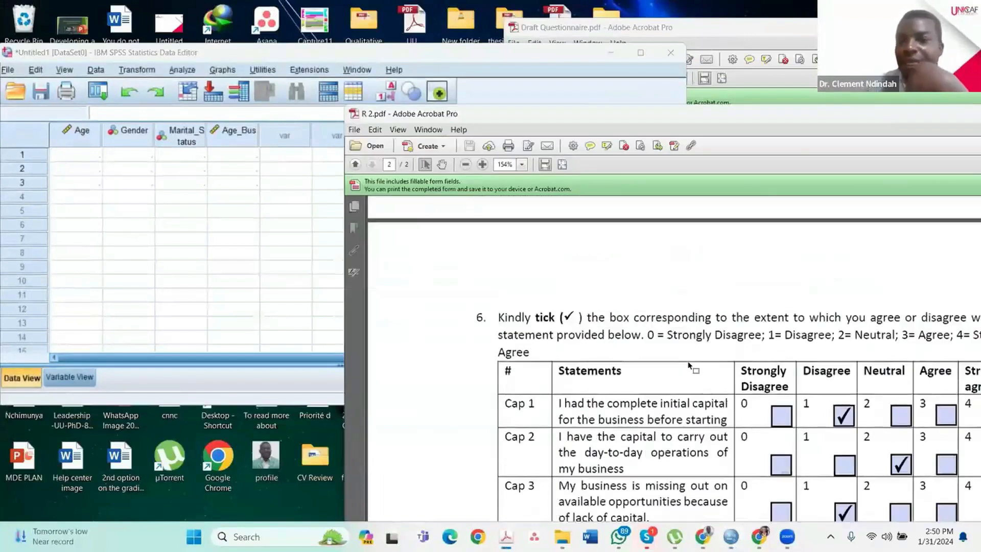
{"action": "scroll", "coordinate": [680, 306], "scroll_direction": "up", "scroll_amount": 15}
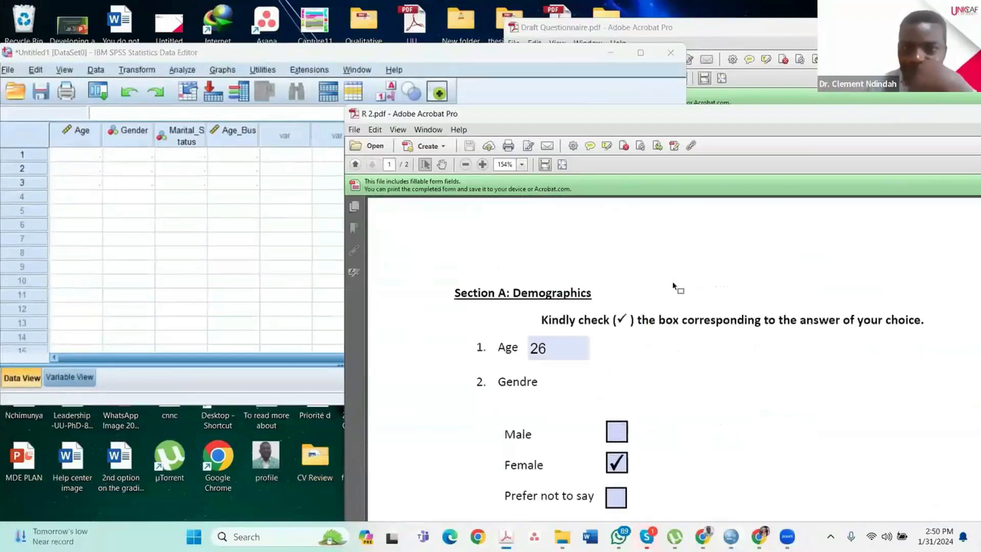
{"action": "scroll", "coordinate": [673, 284], "scroll_direction": "down", "scroll_amount": 1}
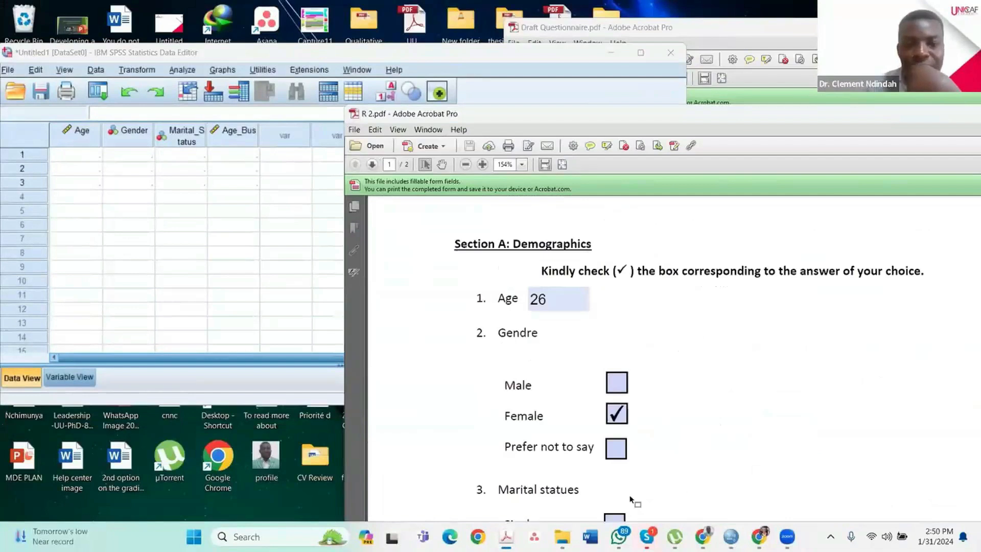
{"action": "mouse_move", "coordinate": [505, 536]}
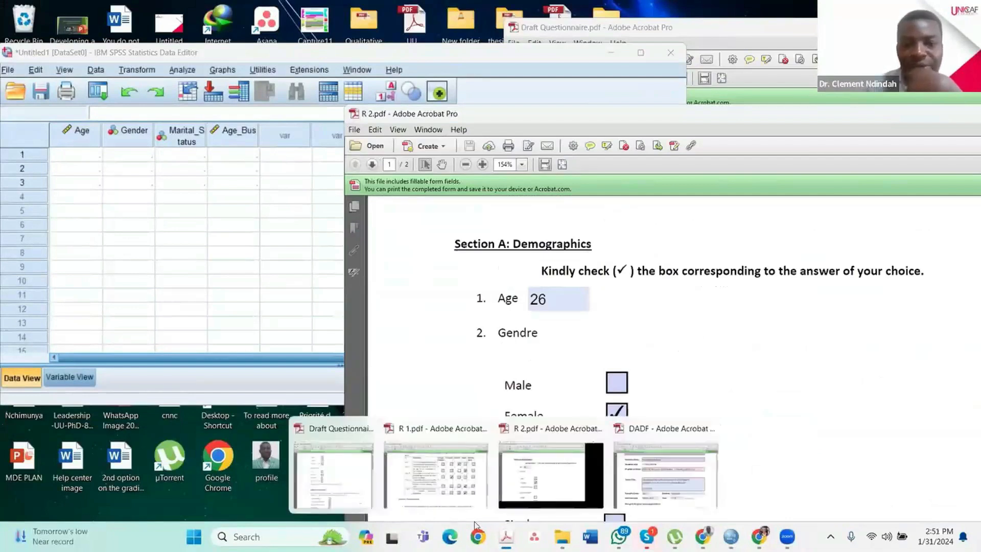
{"action": "left_click", "coordinate": [445, 481]}
{"action": "scroll", "coordinate": [821, 374], "scroll_direction": "up", "scroll_amount": 14}
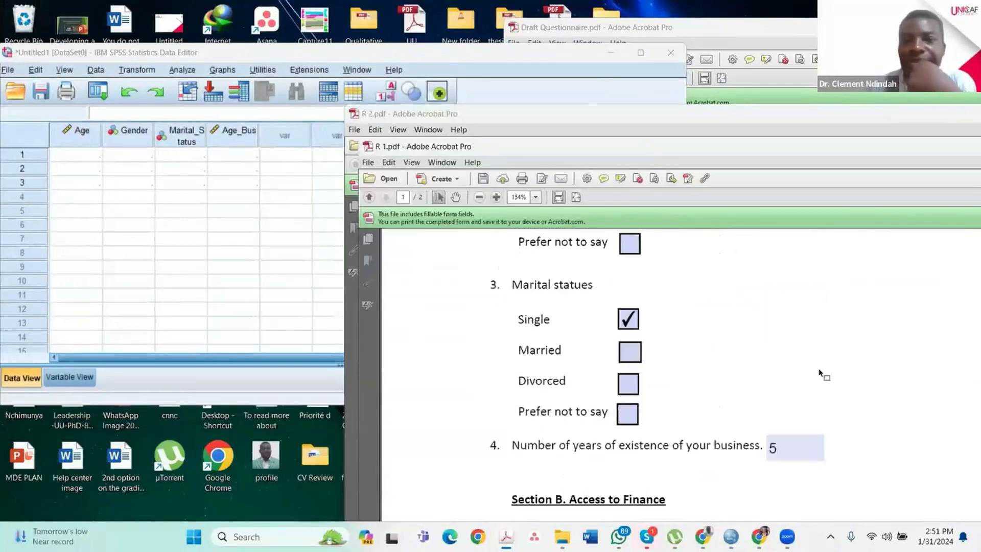
{"action": "scroll", "coordinate": [821, 374], "scroll_direction": "up", "scroll_amount": 5}
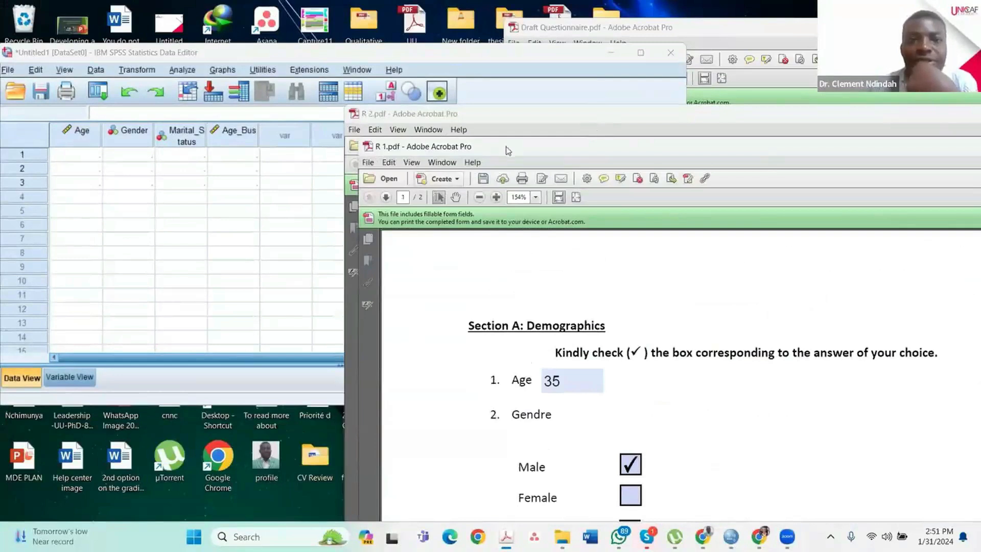
{"action": "left_click_drag", "start_coordinate": [508, 147], "coordinate": [498, 102]}
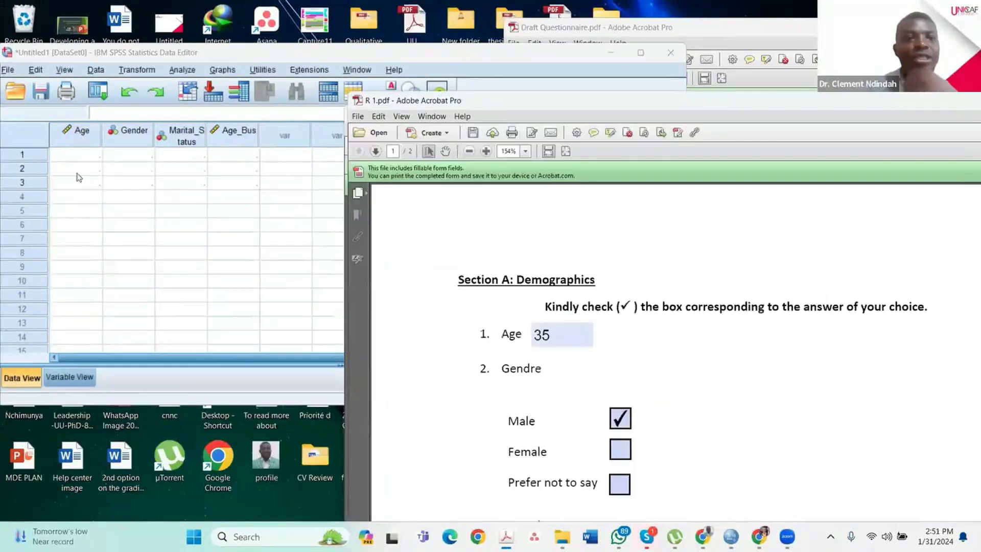
- Enter 35 as the Age of the first case, as answered in R 1.pdf
{"action": "double_click", "coordinate": [82, 159]}
{"action": "type", "text": "35"}
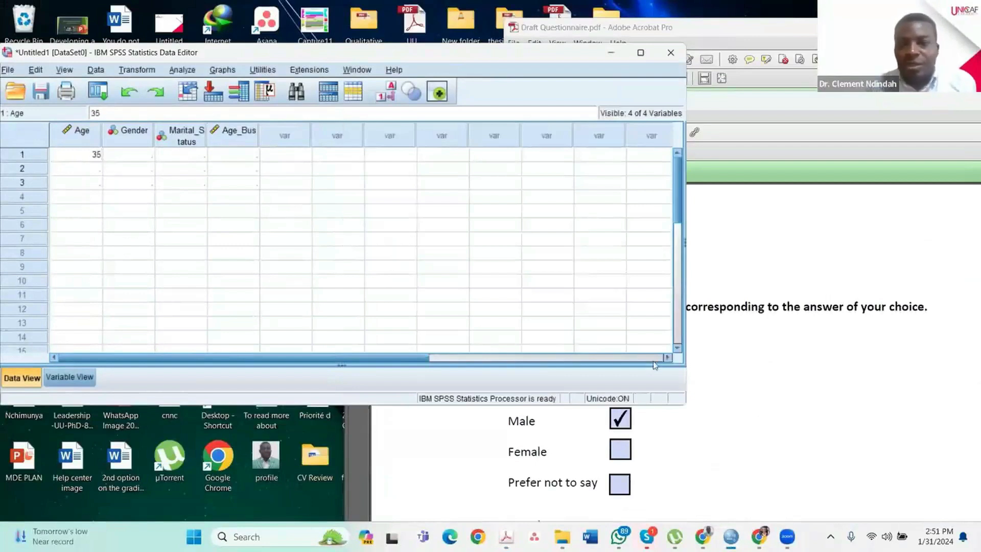
{"action": "left_click", "coordinate": [781, 378]}
{"action": "left_click", "coordinate": [448, 52]}
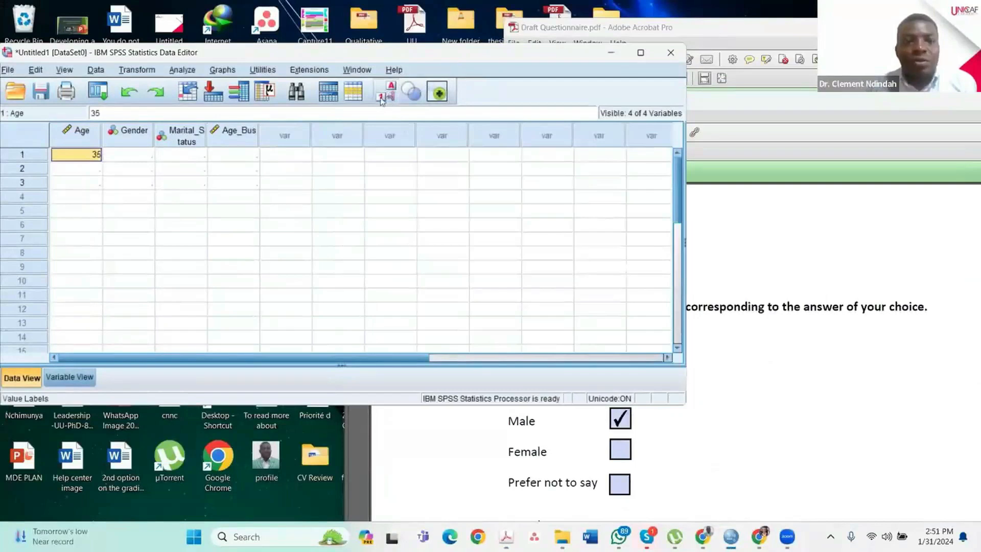
- Set the first case's Gender to Male, following the gender answer in R 1.pdf
{"action": "left_click", "coordinate": [761, 388]}
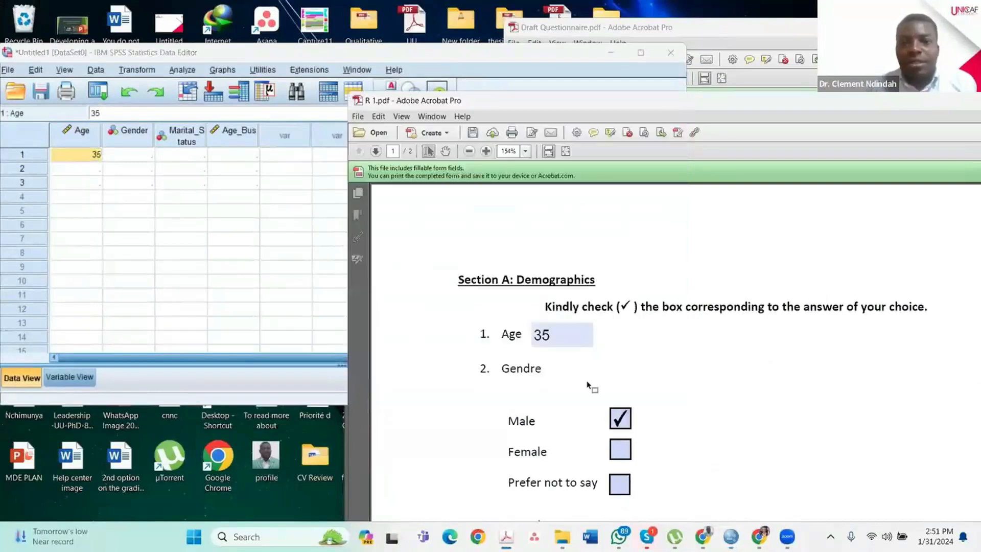
{"action": "scroll", "coordinate": [589, 387], "scroll_direction": "down", "scroll_amount": 1}
{"action": "left_click", "coordinate": [153, 157]}
{"action": "left_click", "coordinate": [152, 155]}
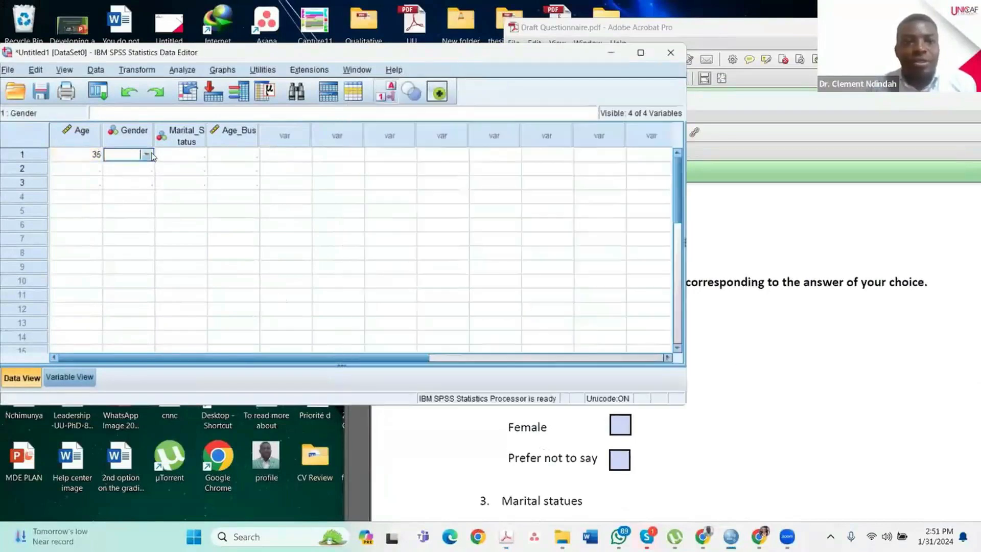
{"action": "left_click", "coordinate": [146, 155]}
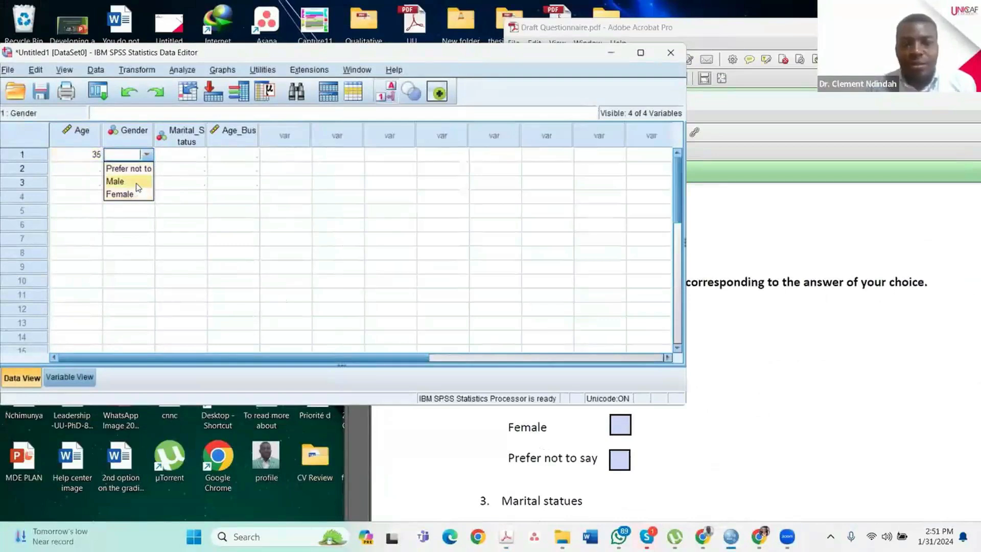
{"action": "left_click", "coordinate": [136, 183]}
- Set the first case's Marital_Status to single, following the marital status answer in R 1.pdf
{"action": "left_click", "coordinate": [806, 378]}
{"action": "scroll", "coordinate": [806, 378], "scroll_direction": "down", "scroll_amount": 5}
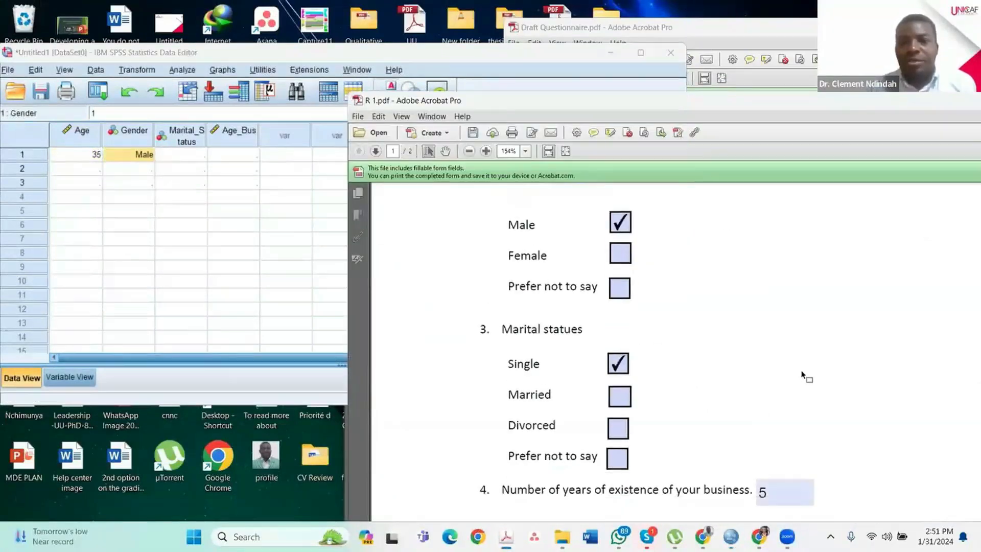
{"action": "left_click", "coordinate": [203, 154]}
{"action": "left_click", "coordinate": [200, 155]}
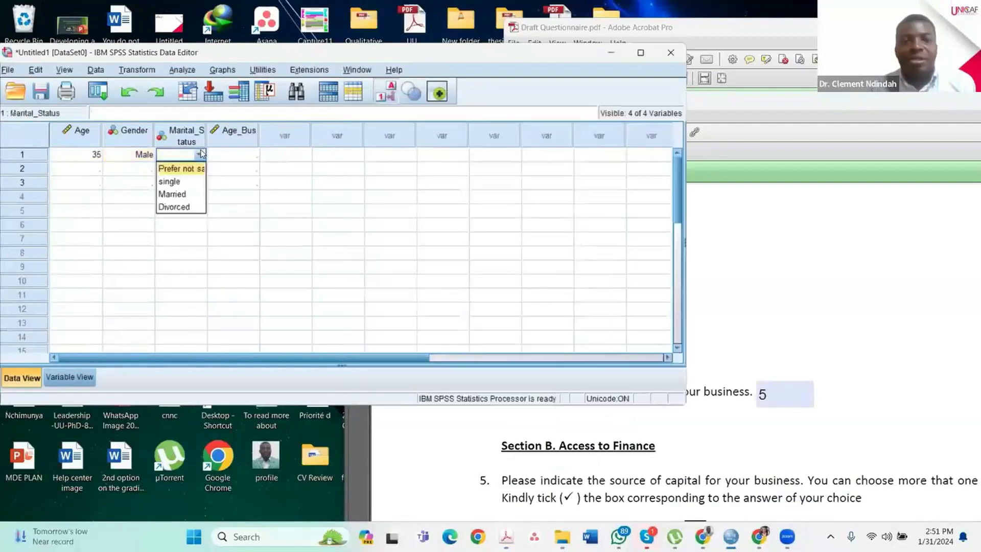
{"action": "left_click", "coordinate": [192, 182]}
- Enter 5 as the first case's Age_Bus, following the years-of-existence answer in R 1.pdf
{"action": "left_click", "coordinate": [925, 323]}
{"action": "scroll", "coordinate": [839, 333], "scroll_direction": "down", "scroll_amount": 2}
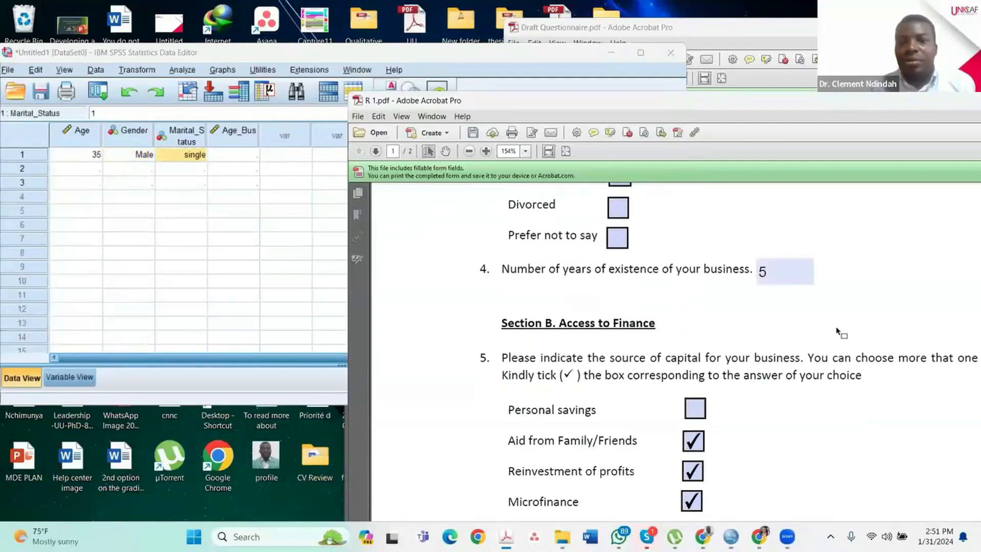
{"action": "left_click", "coordinate": [234, 156]}
{"action": "type", "text": "5"}
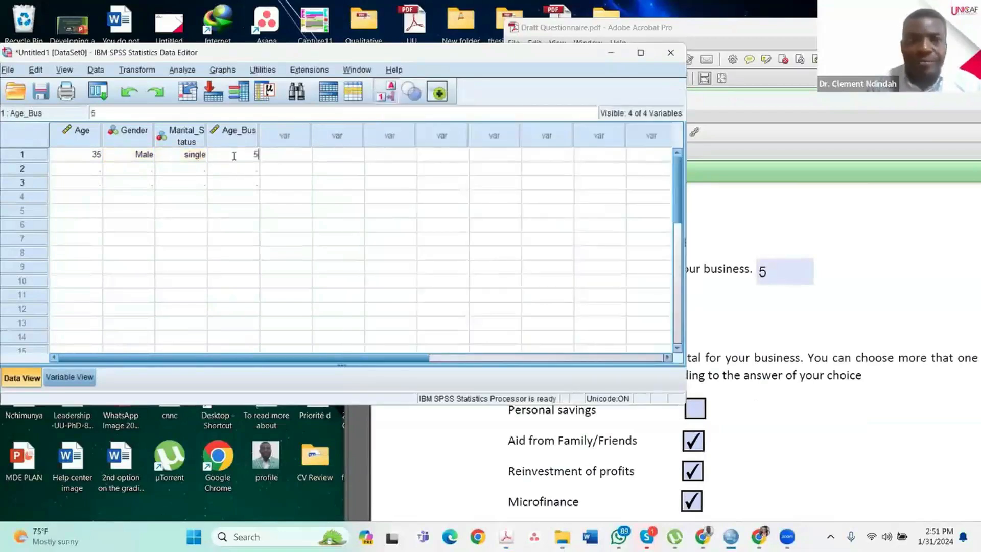
{"action": "left_click", "coordinate": [280, 160]}
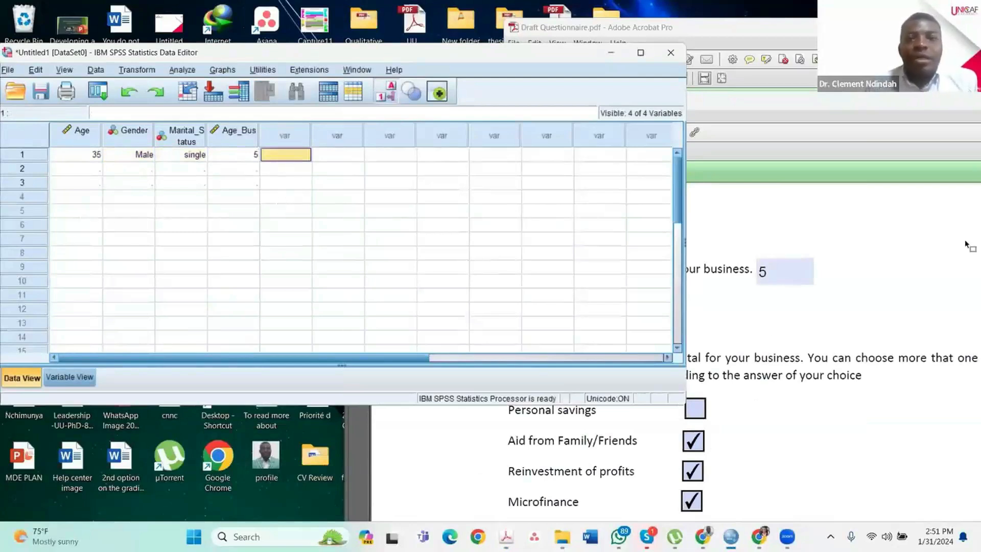
- Move R 1.pdf out of the way and place R 2.pdf beside the data grid, showing its Demographics section
{"action": "left_click", "coordinate": [691, 102]}
{"action": "left_click_drag", "start_coordinate": [558, 102], "coordinate": [232, 242]}
{"action": "left_click", "coordinate": [969, 334]}
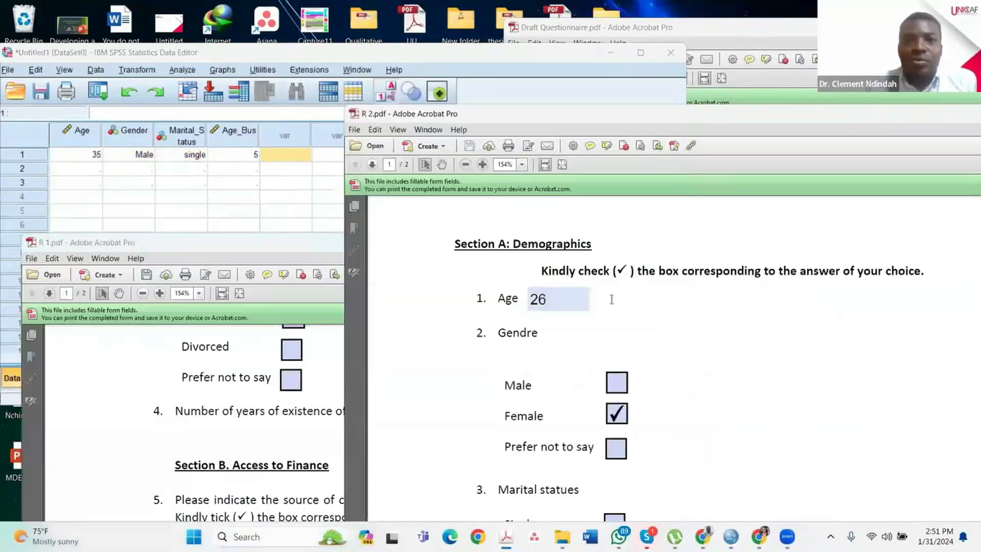
{"action": "left_click", "coordinate": [317, 244]}
{"action": "left_click", "coordinate": [719, 244]}
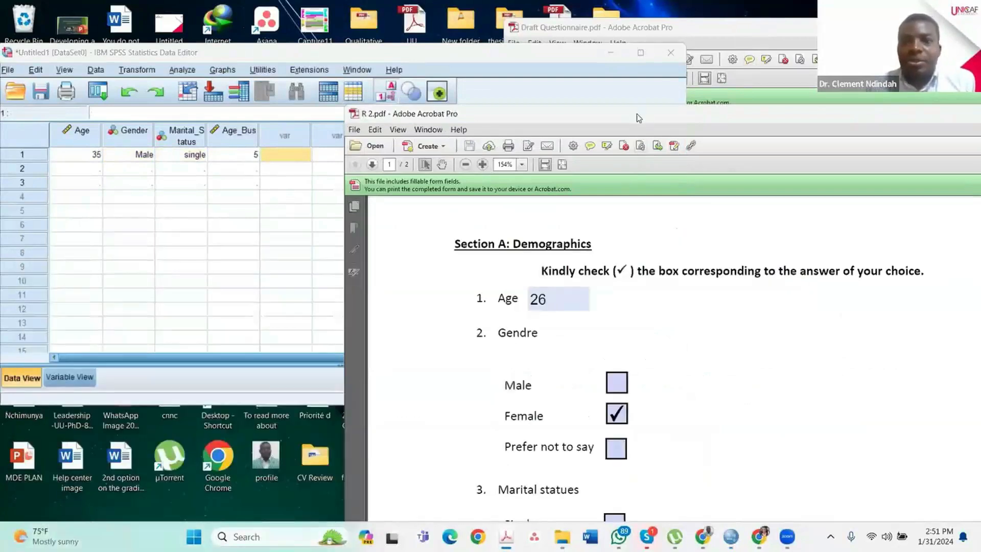
{"action": "left_click_drag", "start_coordinate": [626, 120], "coordinate": [744, 85]}
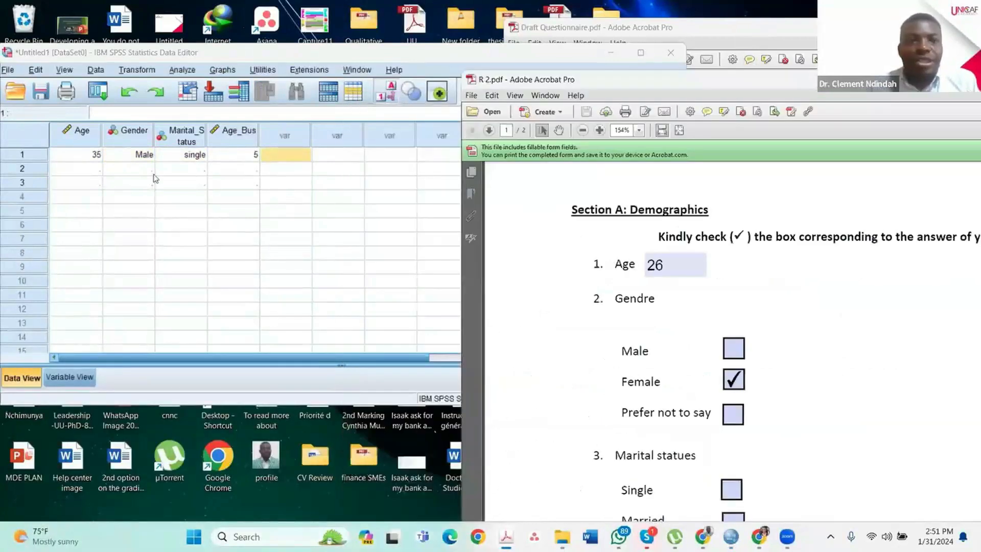
- Enter 26 as the second case's Age and set its Gender to Female, as answered in R 2.pdf
{"action": "left_click", "coordinate": [83, 172]}
{"action": "type", "text": "26"}
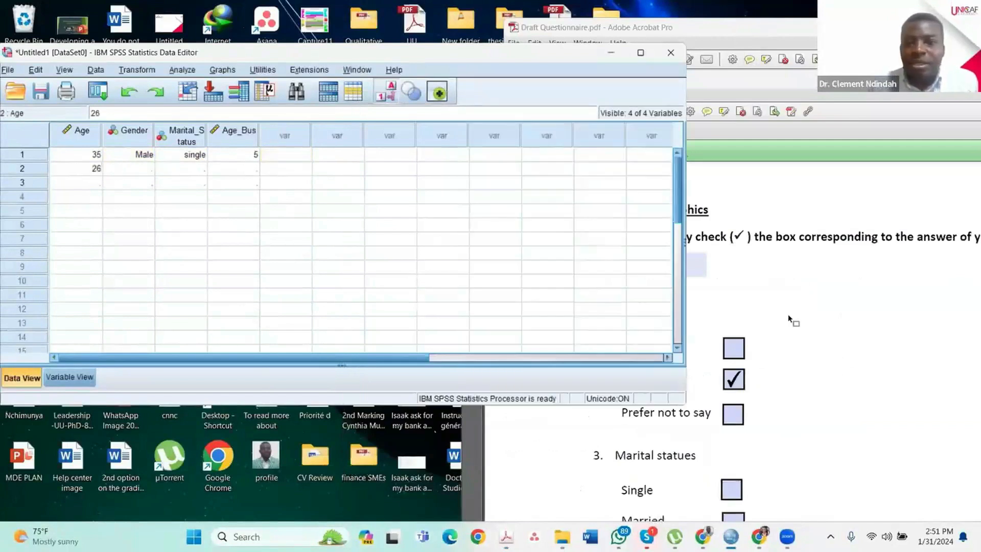
{"action": "left_click", "coordinate": [796, 320]}
{"action": "left_click", "coordinate": [150, 171]}
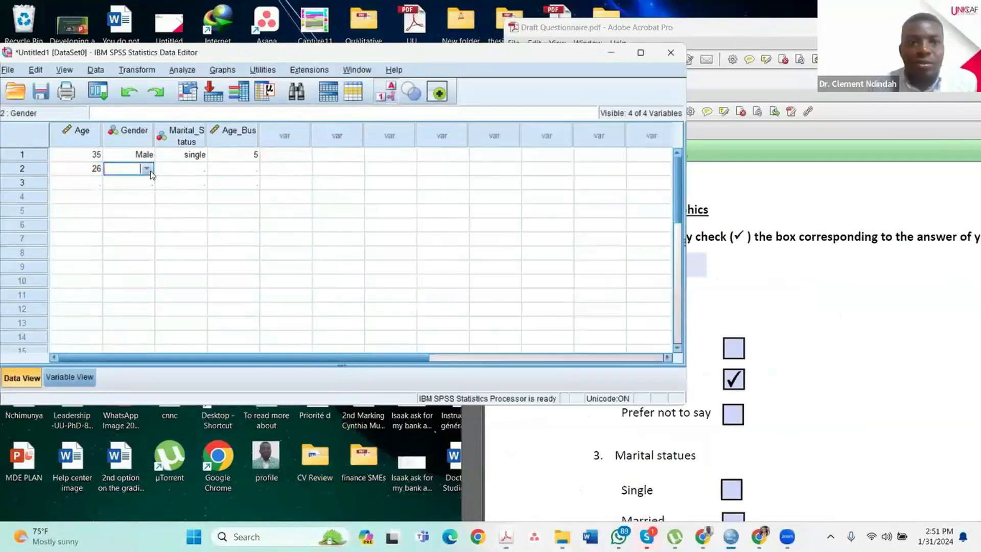
{"action": "left_click", "coordinate": [151, 174]}
{"action": "left_click", "coordinate": [137, 208]}
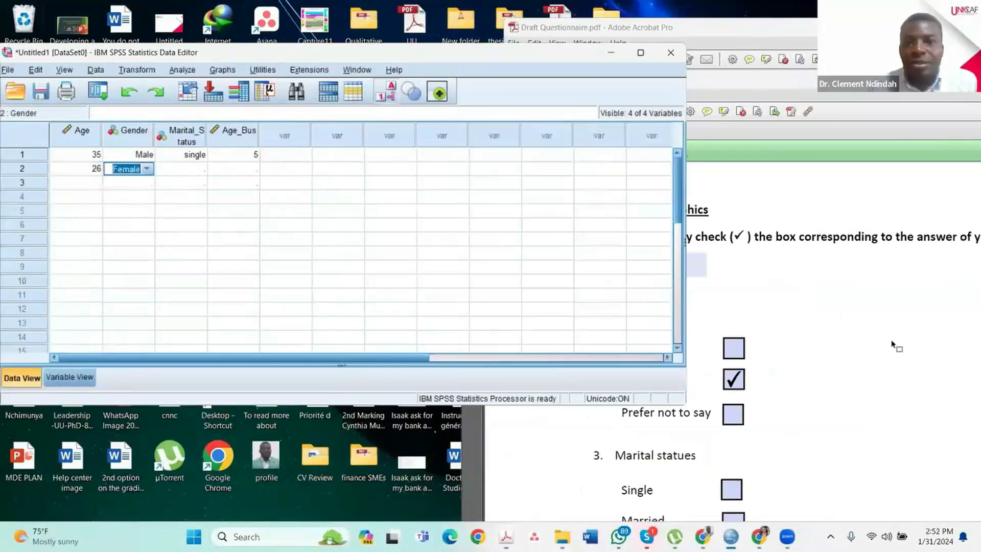
- Set the second case's Marital_Status to Prefer not to say, following the marital status answer in R 2.pdf
{"action": "left_click", "coordinate": [879, 352]}
{"action": "scroll", "coordinate": [750, 460], "scroll_direction": "down", "scroll_amount": 3}
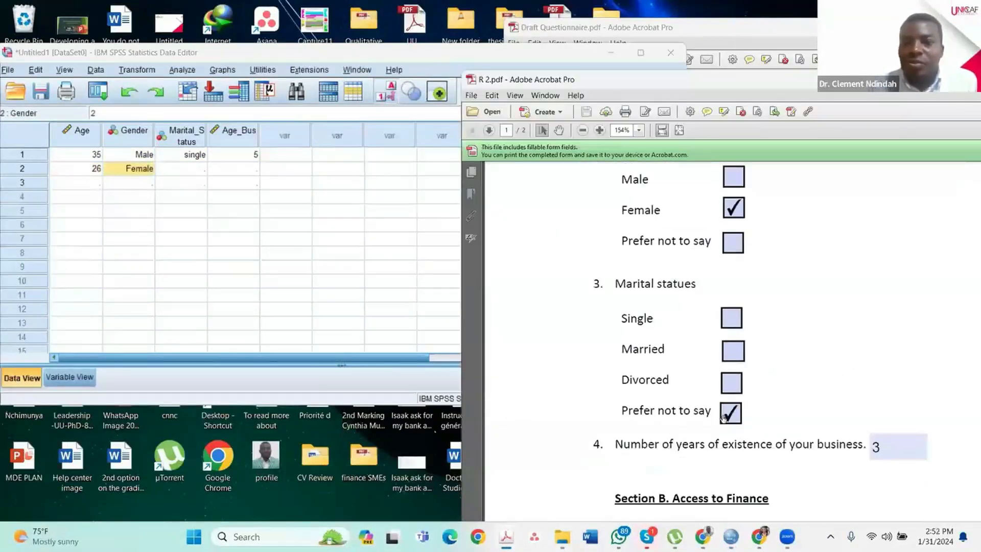
{"action": "left_click", "coordinate": [194, 171]}
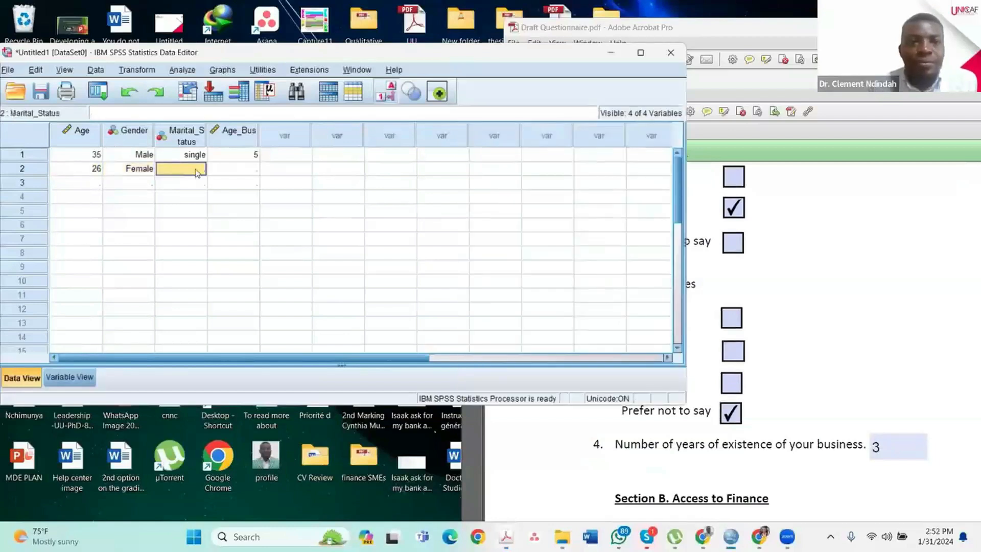
{"action": "left_click", "coordinate": [198, 170]}
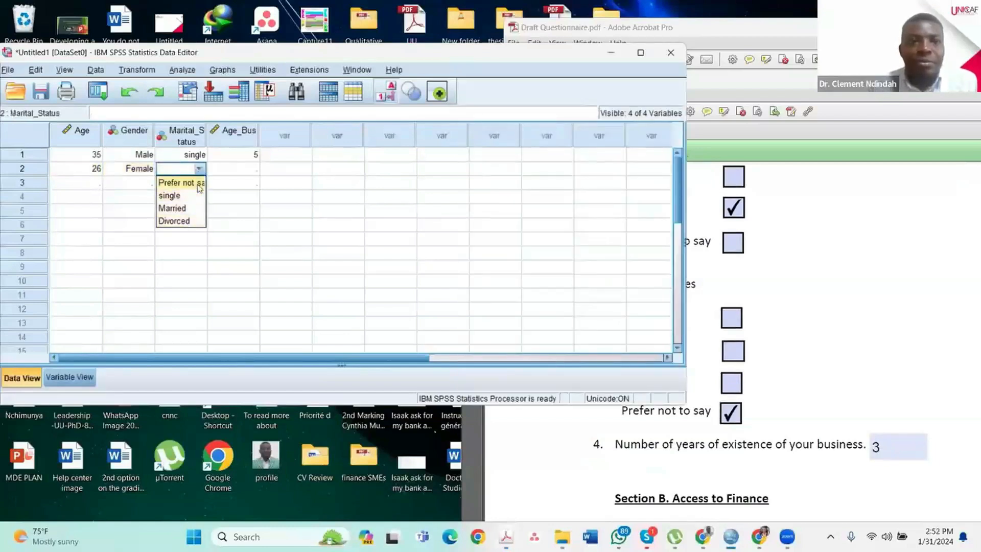
{"action": "left_click", "coordinate": [179, 182]}
- Enter 3 as the second case's Age_Bus, following the years-of-existence answer in R 2.pdf
{"action": "left_click", "coordinate": [968, 346]}
{"action": "scroll", "coordinate": [898, 339], "scroll_direction": "down", "scroll_amount": 2}
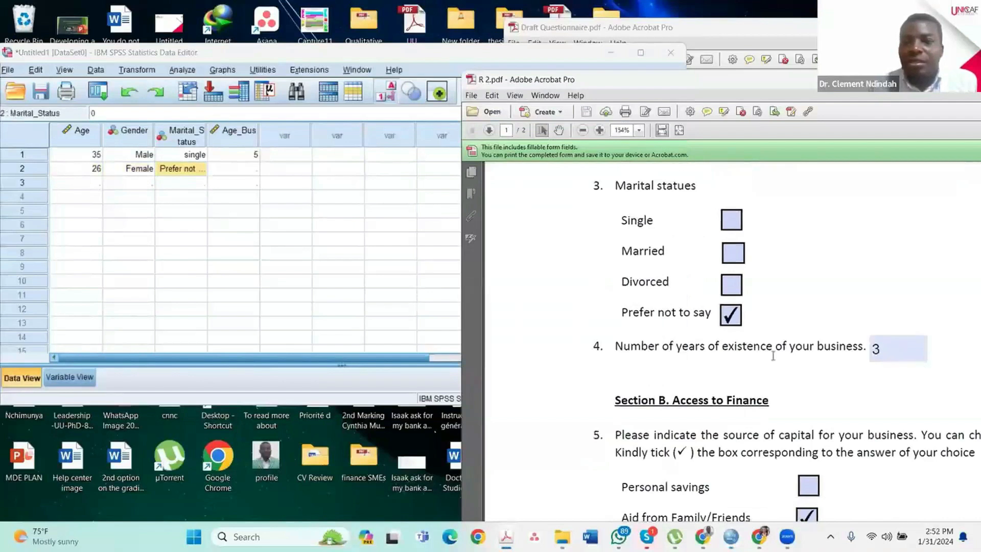
{"action": "left_click", "coordinate": [245, 175]}
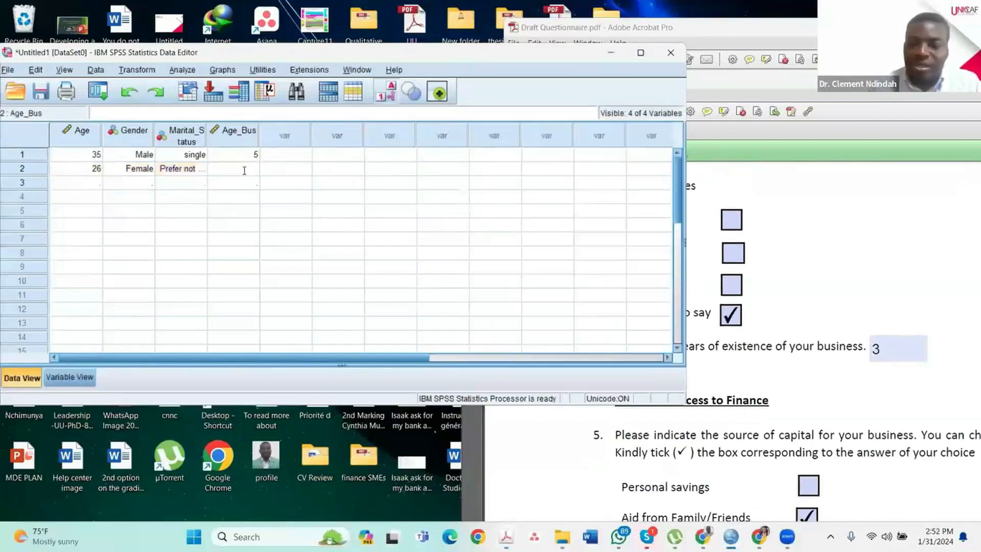
{"action": "type", "text": "3"}
{"action": "left_click", "coordinate": [286, 169]}
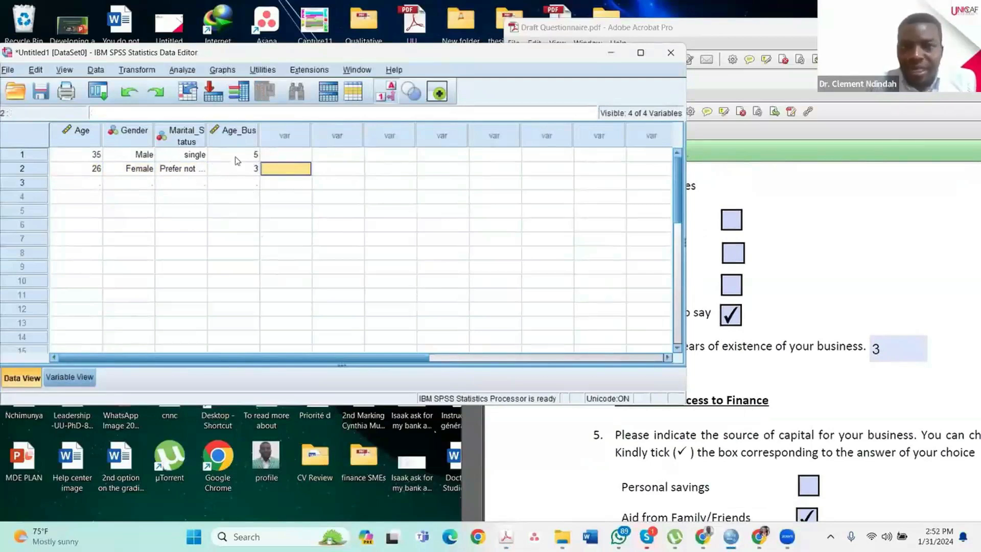
- Switch the data grid between value labels and numeric codes for both cases, leaving the numeric codes displayed
{"action": "left_click", "coordinate": [382, 95]}
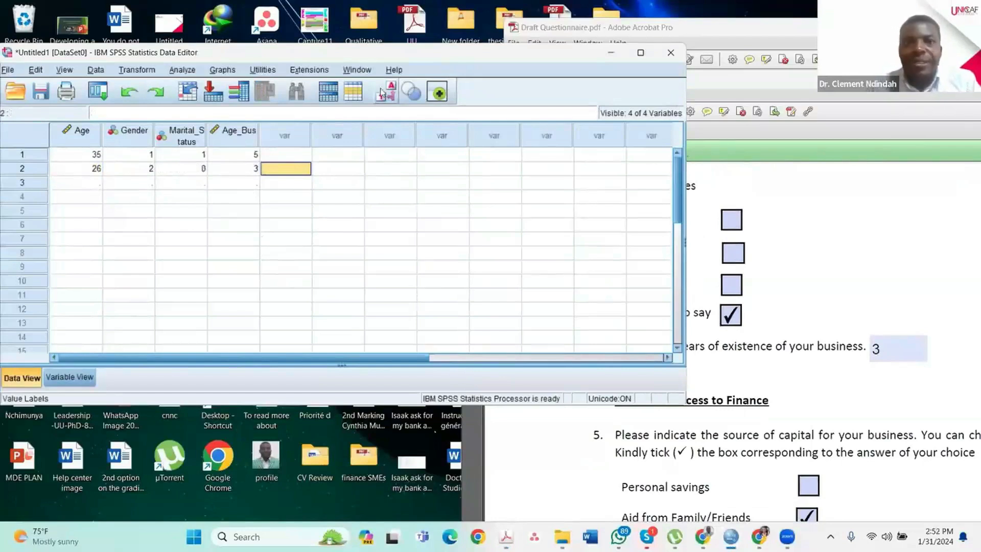
{"action": "left_click", "coordinate": [382, 94]}
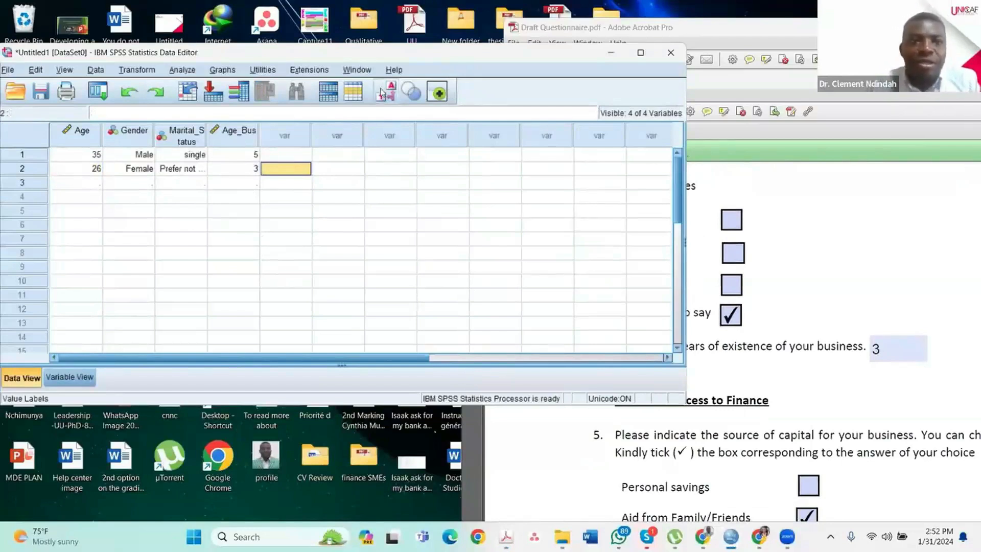
{"action": "left_click", "coordinate": [382, 94]}
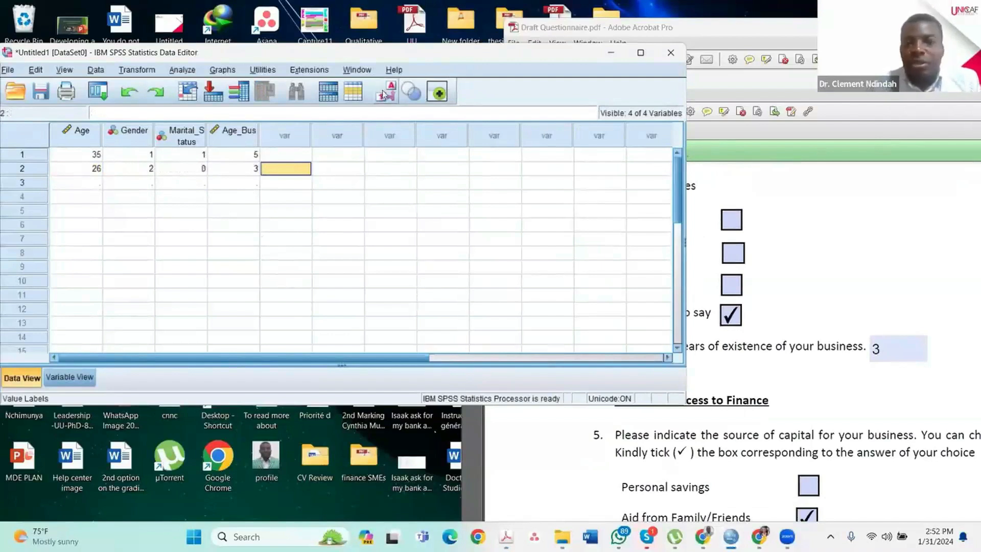
- Show the variable definitions with question 5 on sources of capital in R 2.pdf's Access to Finance section placed beside them
{"action": "left_click", "coordinate": [844, 296]}
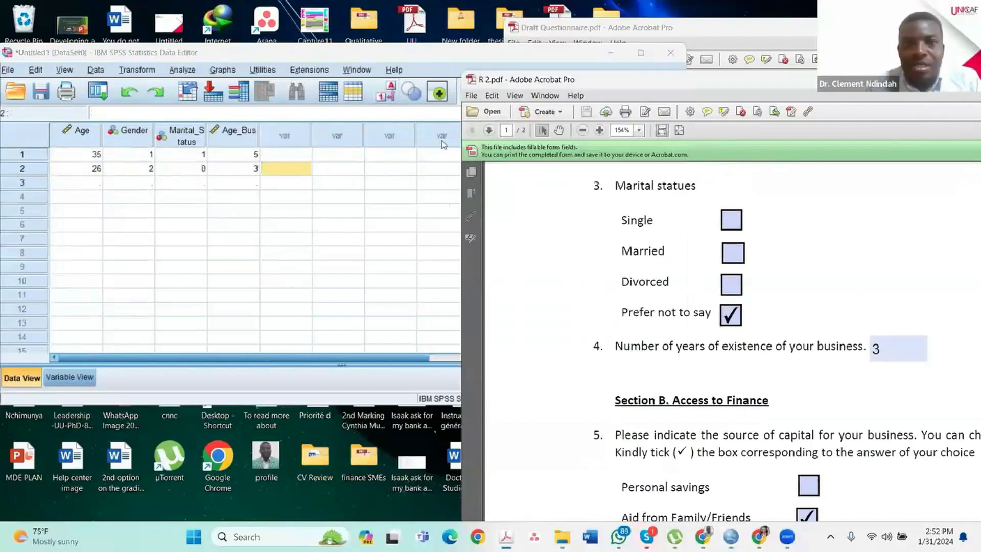
{"action": "left_click", "coordinate": [53, 384]}
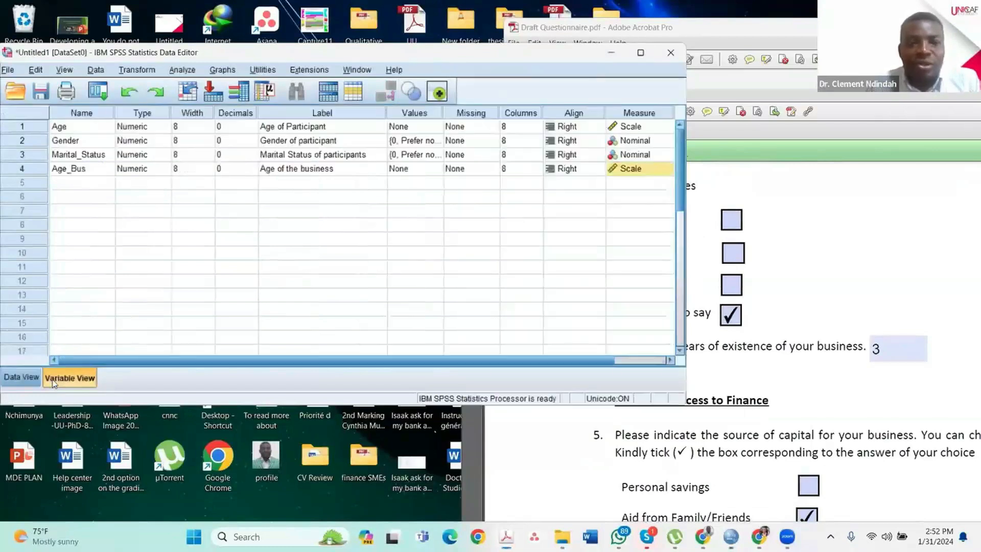
{"action": "left_click", "coordinate": [818, 303]}
{"action": "scroll", "coordinate": [818, 302], "scroll_direction": "down", "scroll_amount": 5}
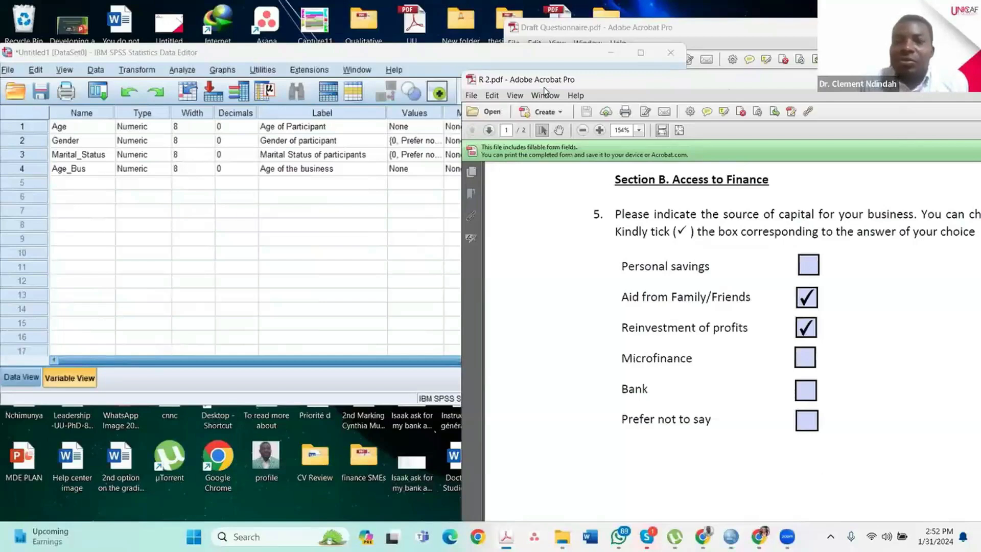
{"action": "left_click_drag", "start_coordinate": [724, 87], "coordinate": [629, 82]}
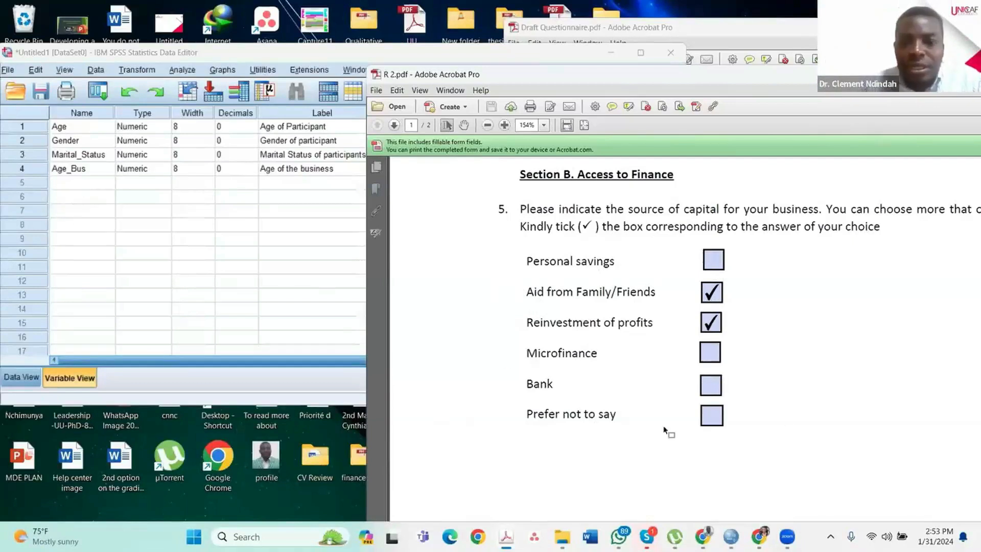
- Add a fifth variable named SC_Sav for the personal savings option of the source-of-capital question
{"action": "left_click", "coordinate": [66, 183]}
{"action": "type", "text": "Per"}
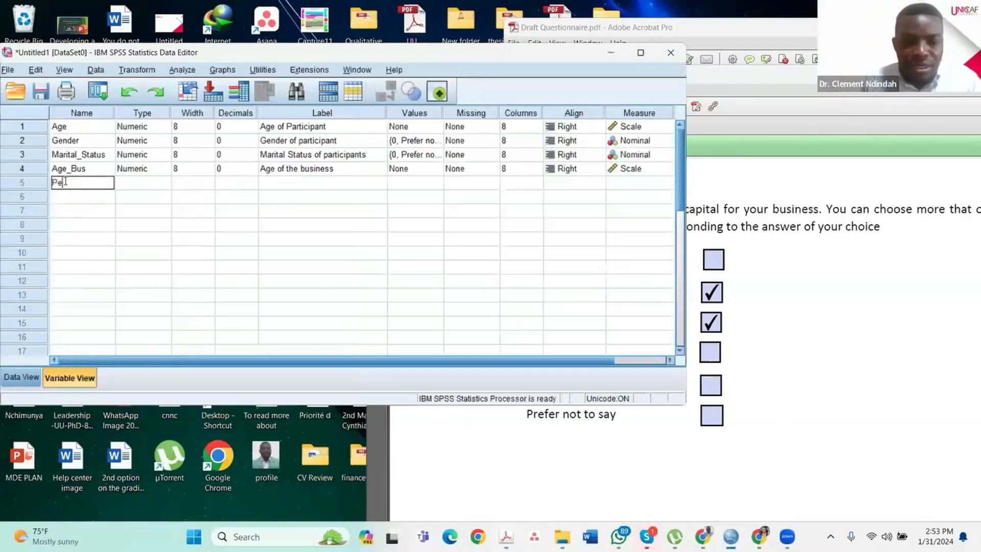
{"action": "key", "text": "BackSpace"}
{"action": "key", "text": "BackSpace"}
{"action": "key", "text": "BackSpace"}
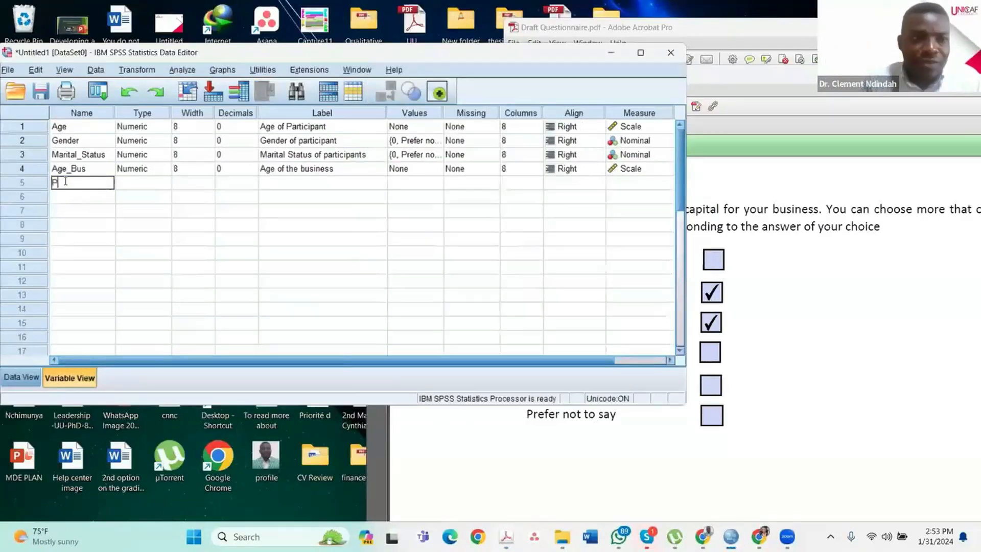
{"action": "type", "text": "Sa"}
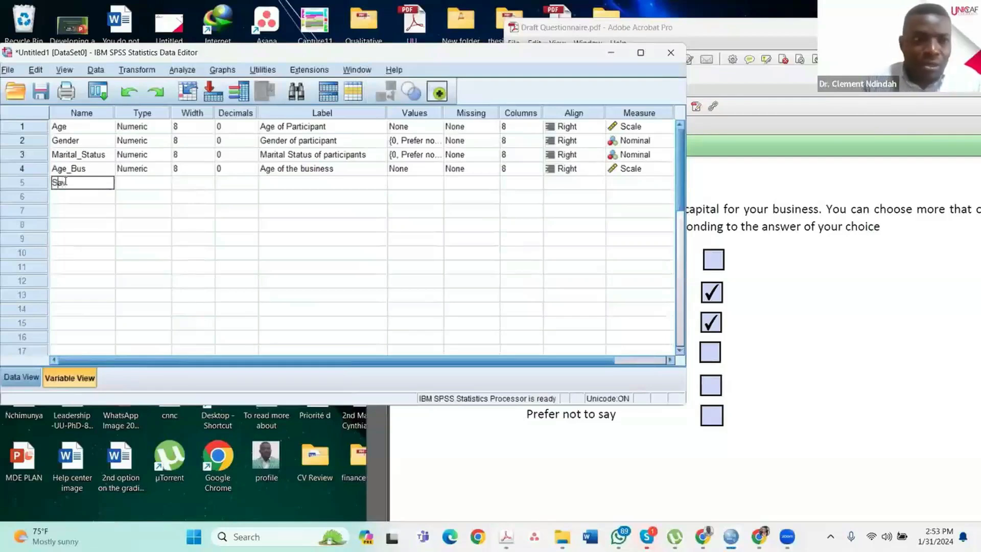
{"action": "type", "text": "v"}
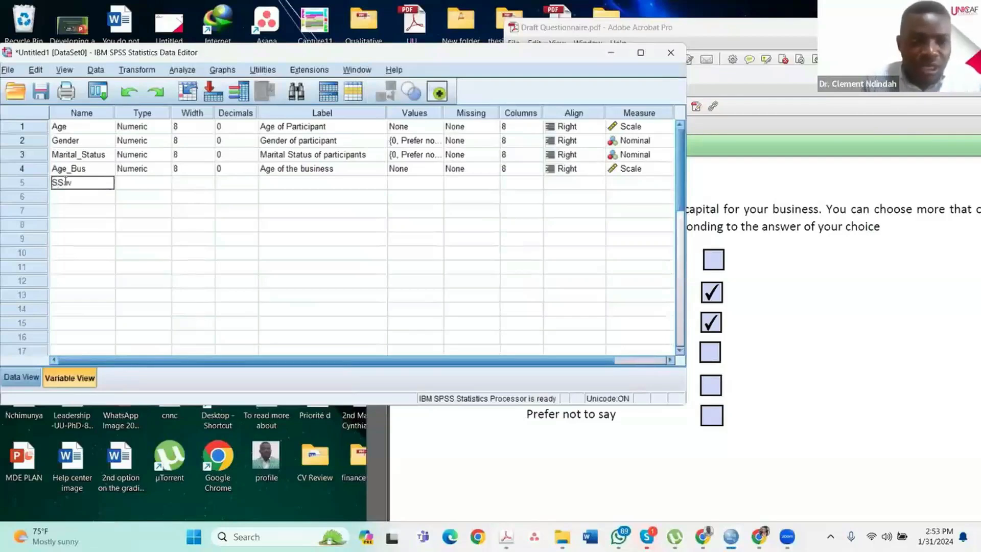
{"action": "type", "text": "C"}
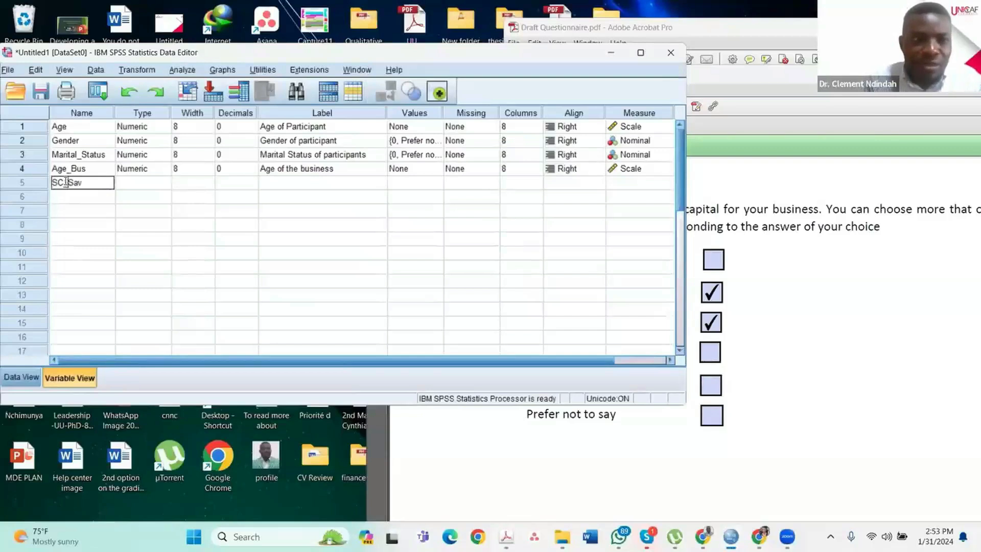
- Dismiss the type settings of SC_Sav without changes and set its decimals to 0
{"action": "left_click", "coordinate": [166, 184]}
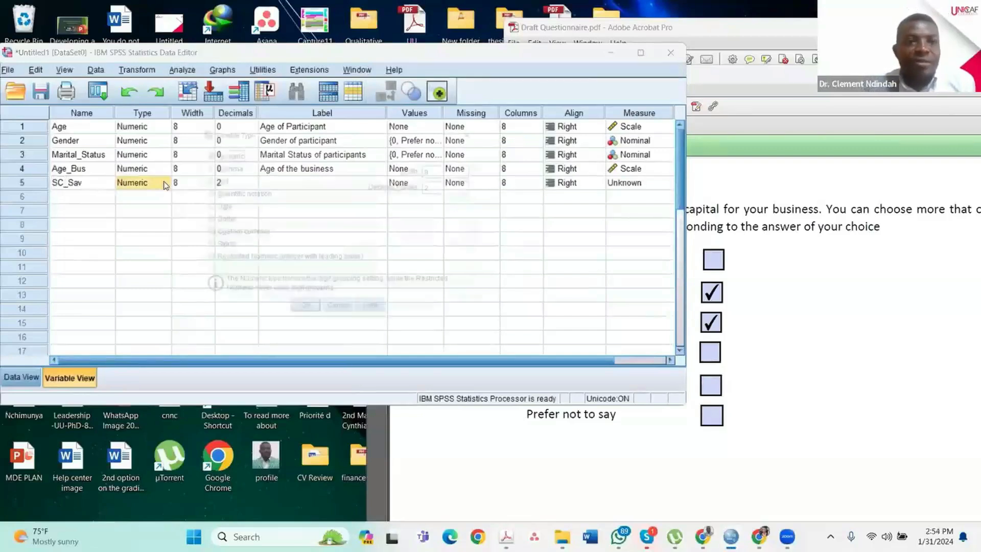
{"action": "left_click", "coordinate": [495, 128]}
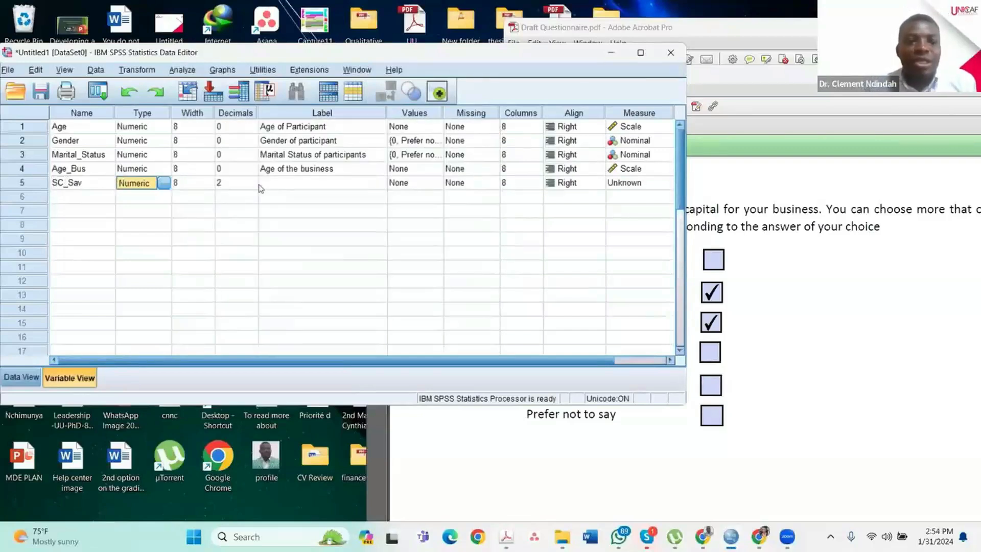
{"action": "left_click", "coordinate": [251, 187]}
{"action": "left_click", "coordinate": [251, 188]}
{"action": "left_click", "coordinate": [252, 188]}
- Enter the label Source of Capital - Savings for the SC_Sav variable
{"action": "left_click", "coordinate": [288, 184]}
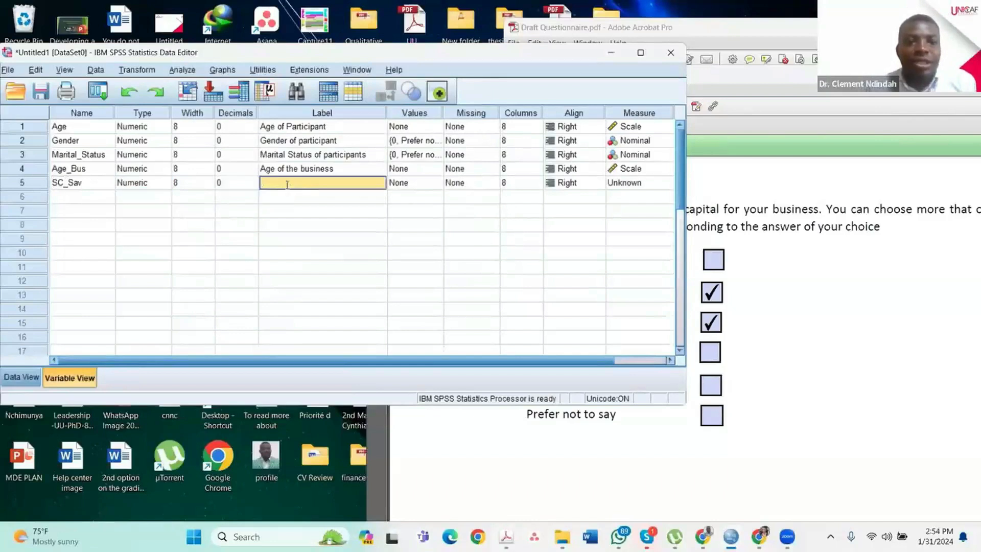
{"action": "type", "text": "Sour"}
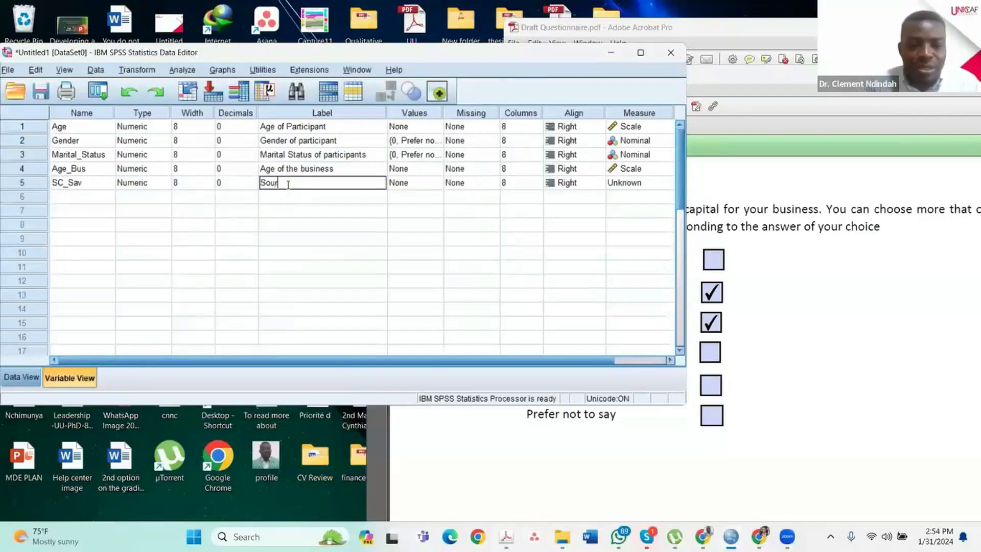
{"action": "type", "text": "ce of "}
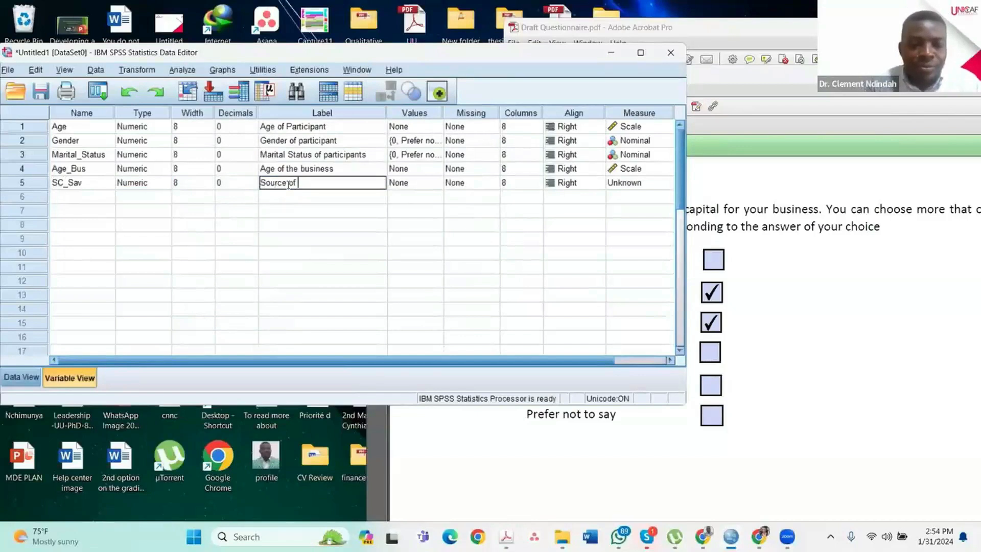
{"action": "type", "text": "Capital "}
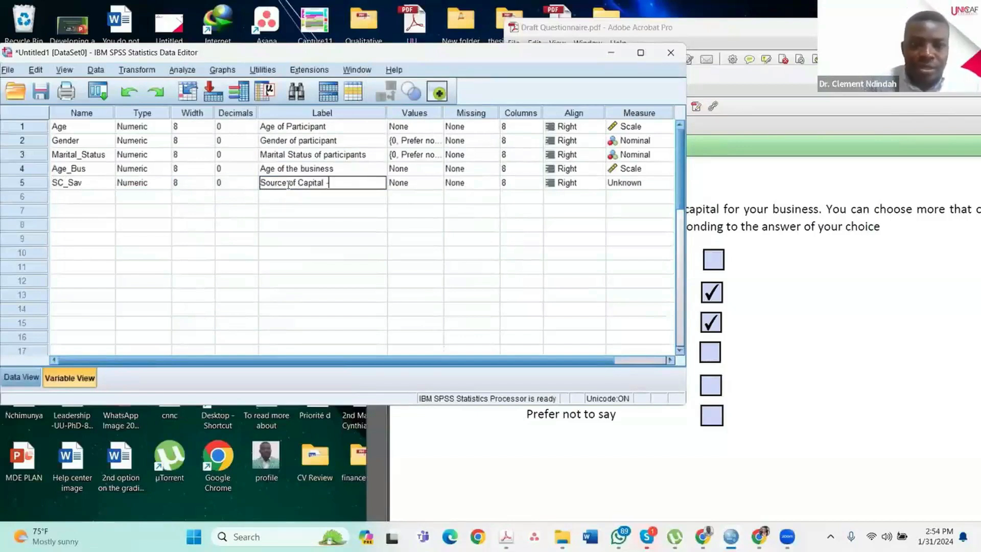
{"action": "type", "text": "- Savings"}
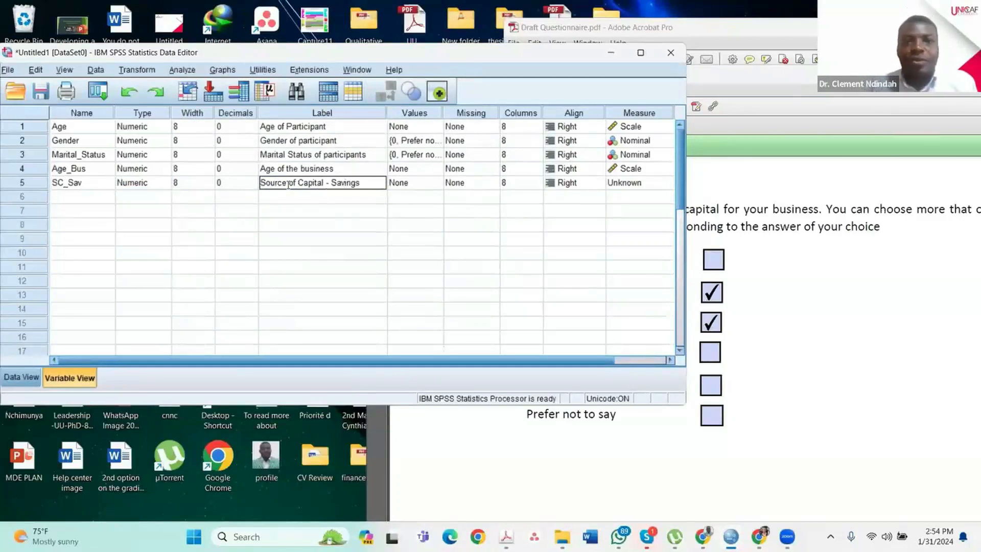
- Define the value labels of SC_Sav as 0 = No and 1 = Yes
{"action": "left_click", "coordinate": [429, 185]}
{"action": "left_click", "coordinate": [438, 184]}
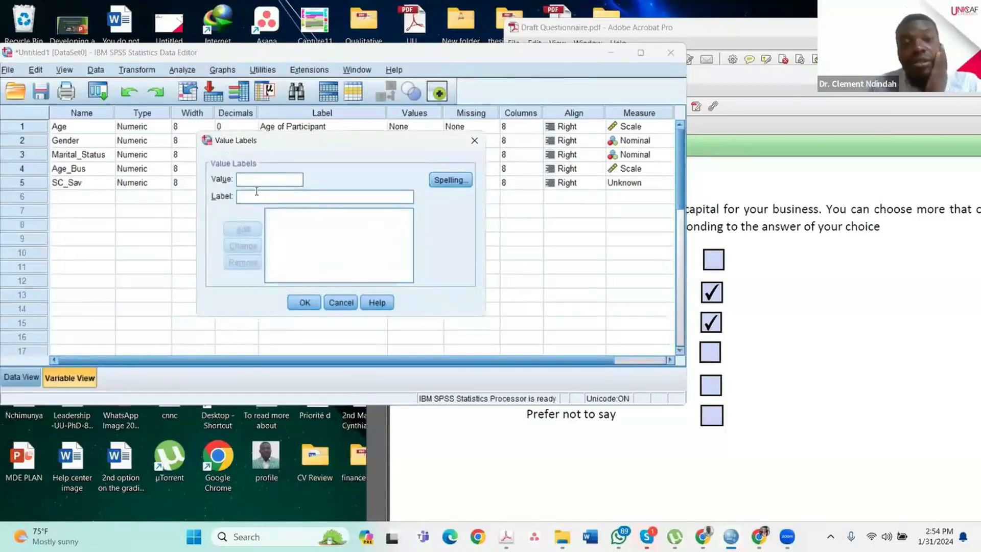
{"action": "type", "text": "0"}
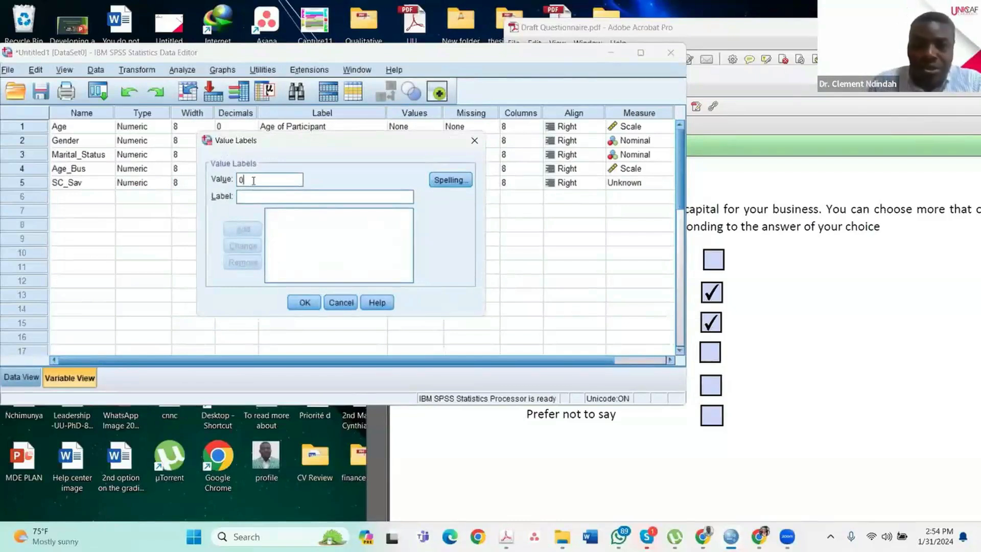
{"action": "left_click", "coordinate": [257, 201]}
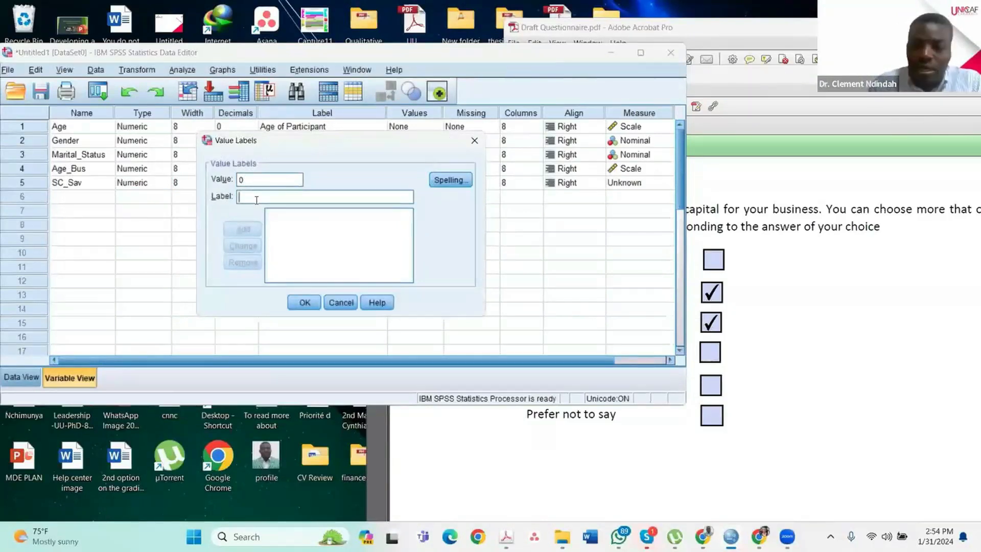
{"action": "type", "text": "No"}
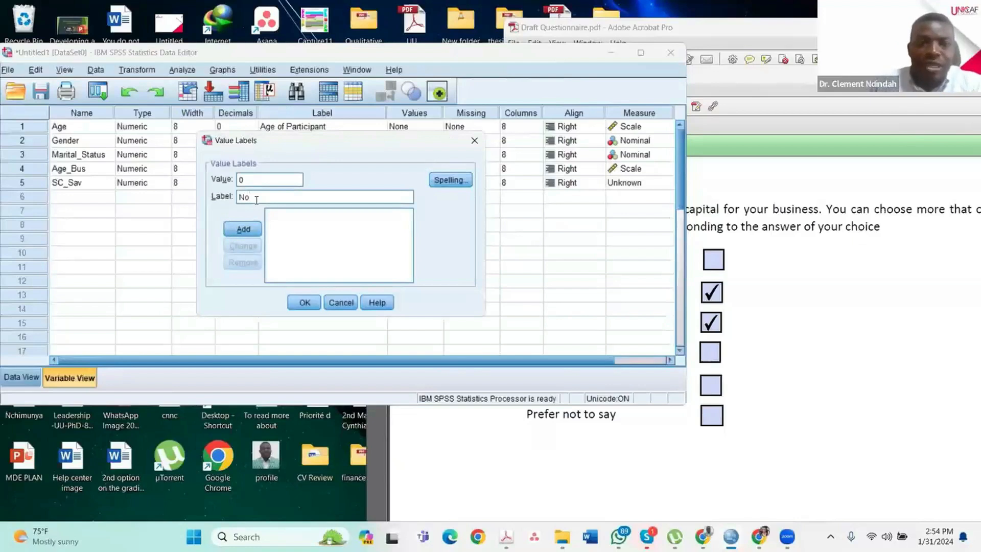
{"action": "left_click", "coordinate": [242, 229]}
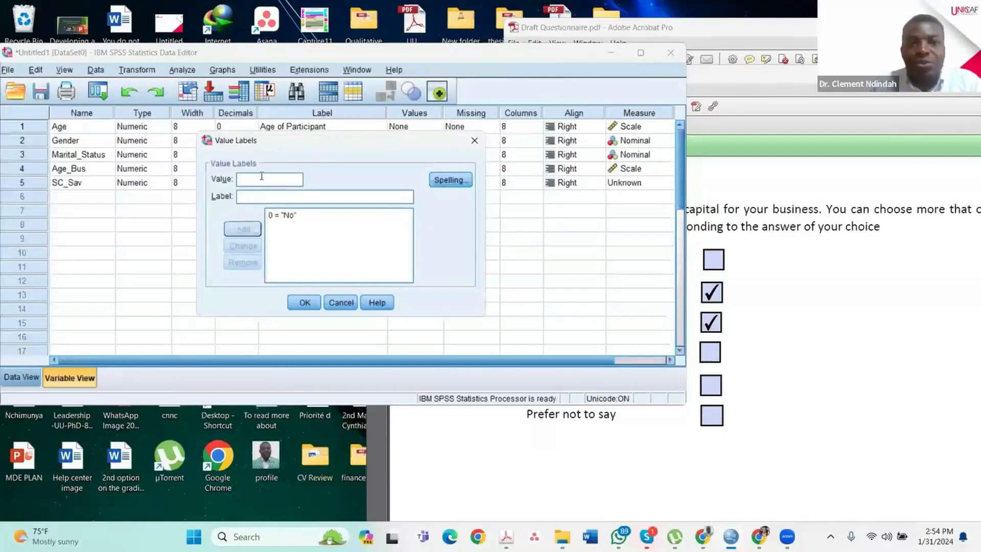
{"action": "type", "text": "1"}
{"action": "left_click", "coordinate": [259, 199]}
{"action": "type", "text": "Yes"}
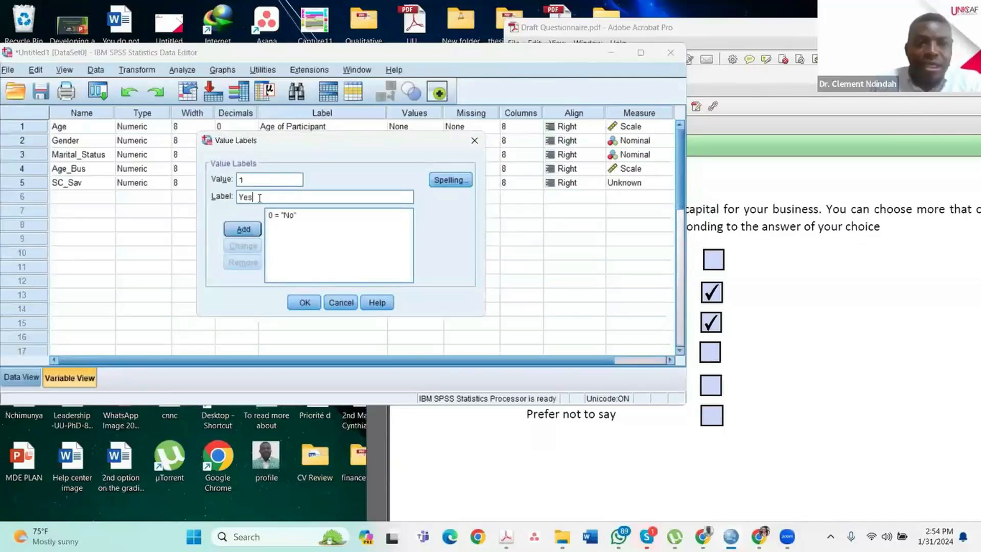
{"action": "left_click", "coordinate": [242, 230]}
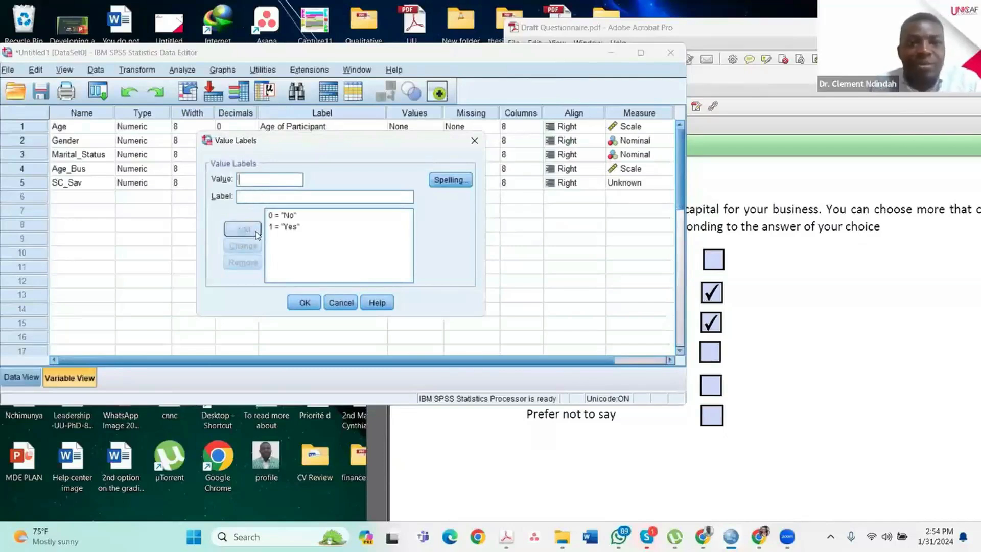
{"action": "left_click", "coordinate": [304, 304]}
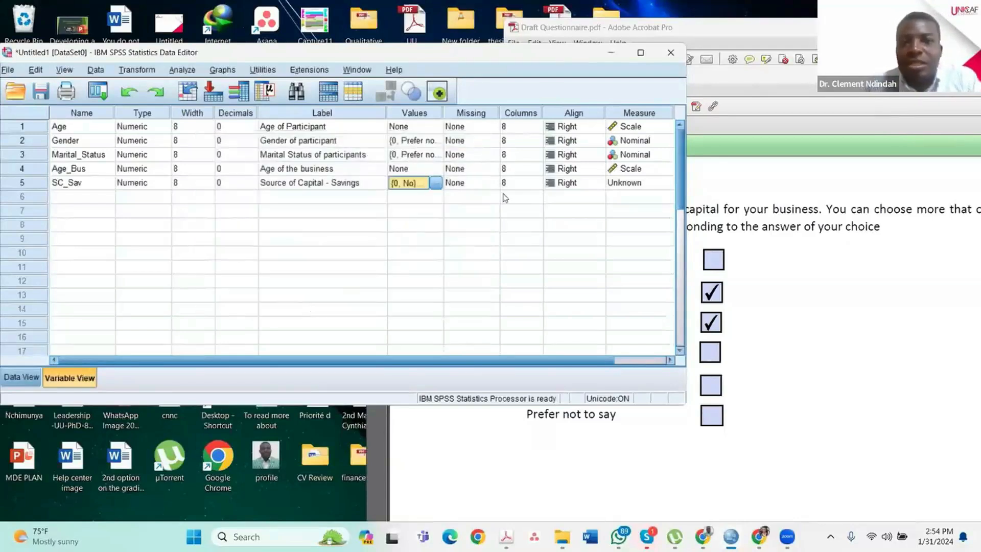
- Set the measurement level of SC_Sav to Nominal
{"action": "left_click_drag", "start_coordinate": [544, 362], "coordinate": [630, 338]}
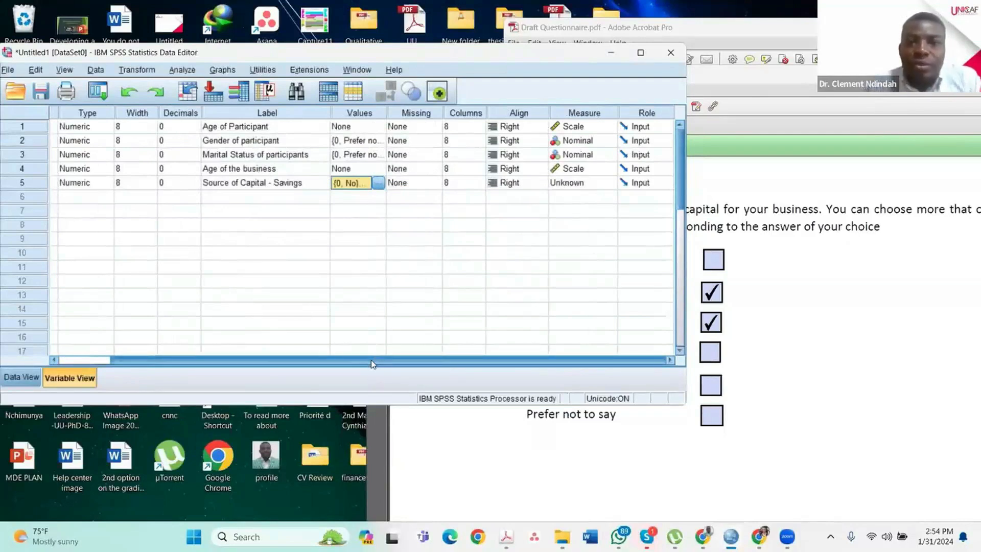
{"action": "left_click", "coordinate": [611, 182]}
{"action": "left_click", "coordinate": [611, 184]}
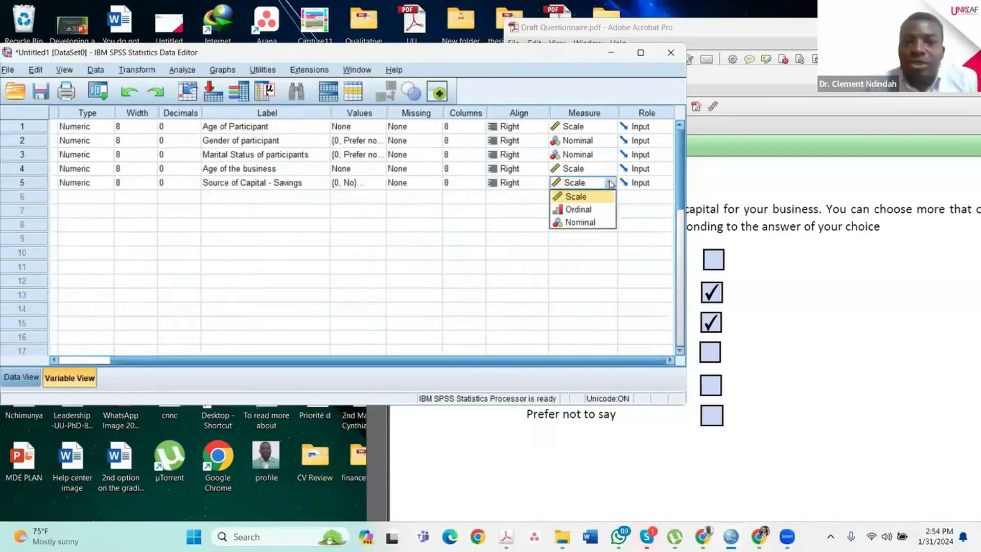
{"action": "left_click", "coordinate": [586, 223]}
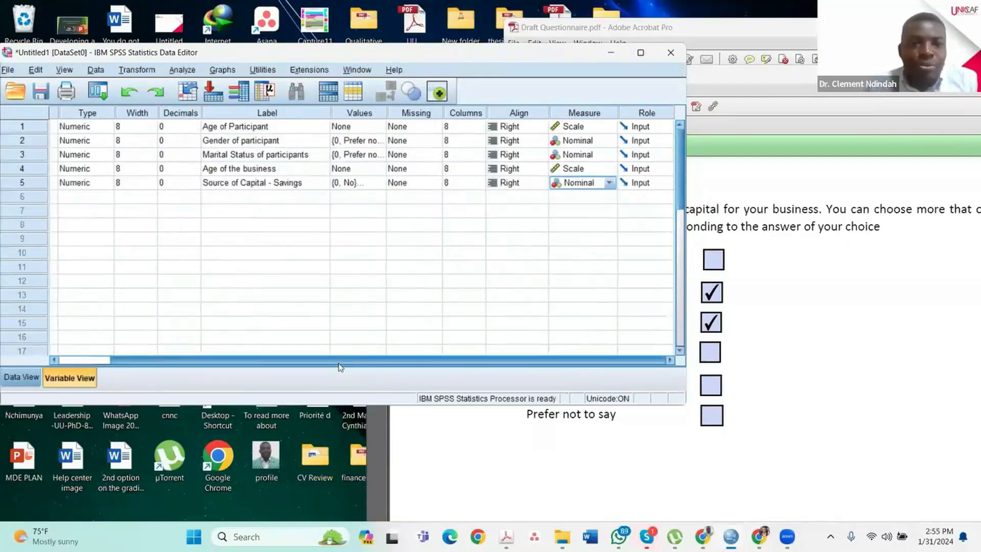
- Add a sixth variable named SC_Aid for the aid from family and friends option of question 5
{"action": "left_click_drag", "start_coordinate": [307, 362], "coordinate": [223, 358]}
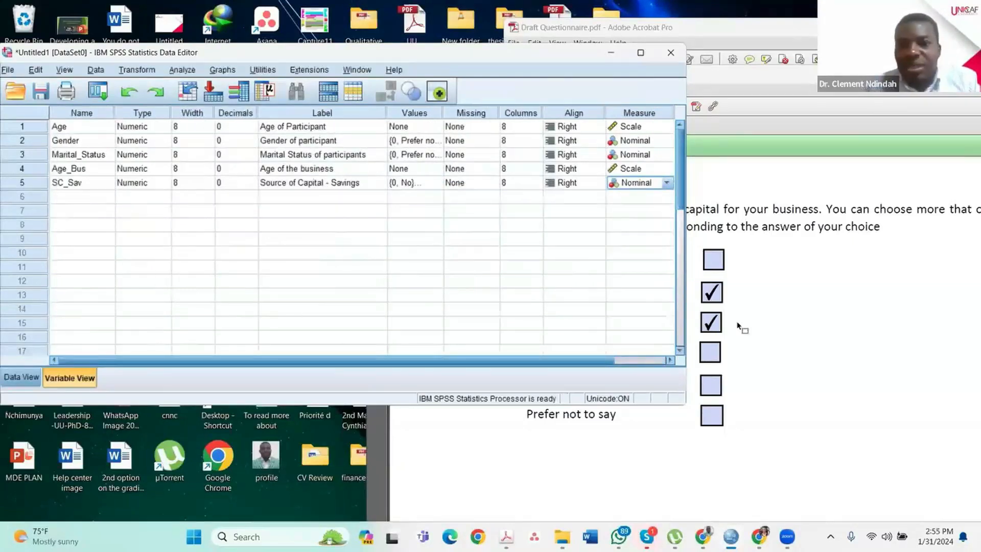
{"action": "left_click", "coordinate": [65, 197]}
{"action": "type", "text": "SC"}
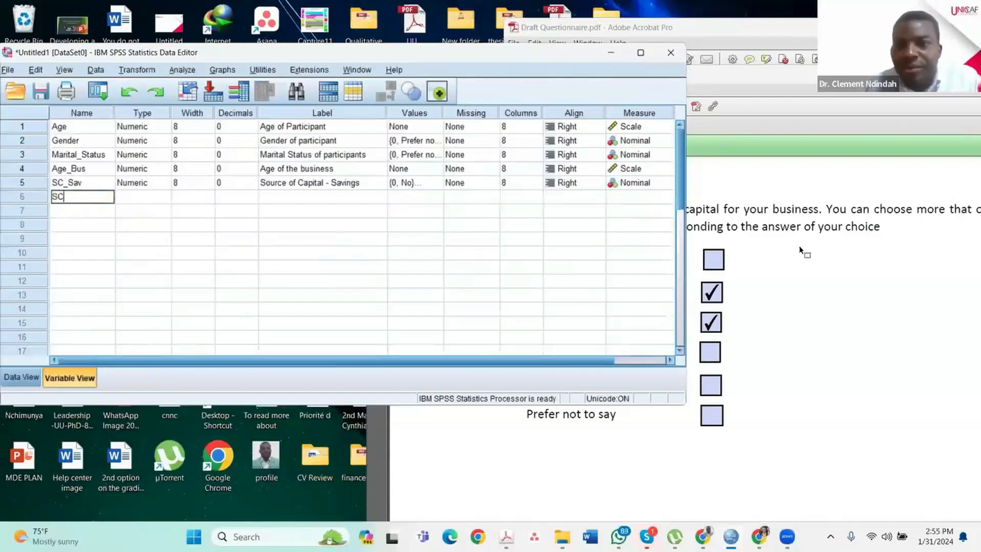
{"action": "left_click", "coordinate": [801, 249]}
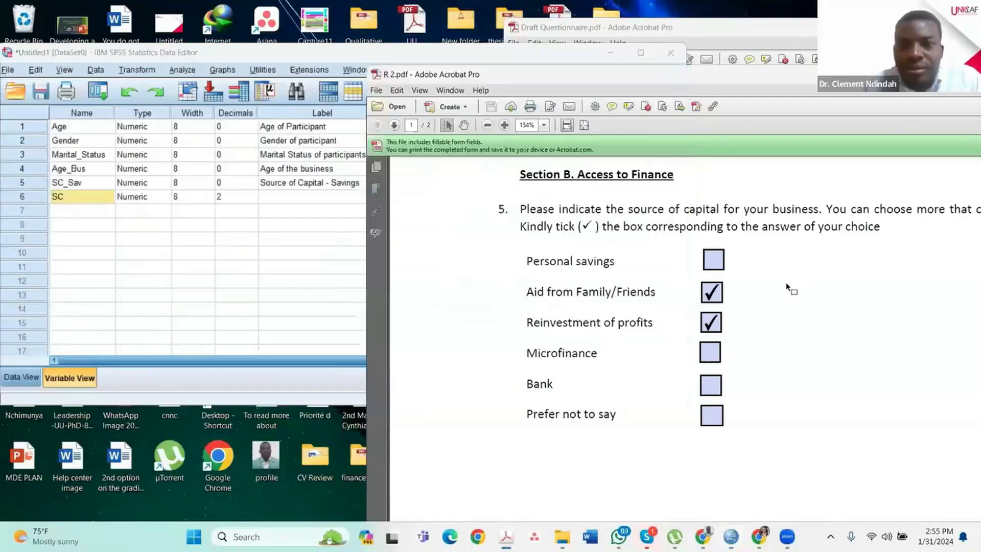
{"action": "double_click", "coordinate": [74, 197]}
{"action": "type", "text": "_"}
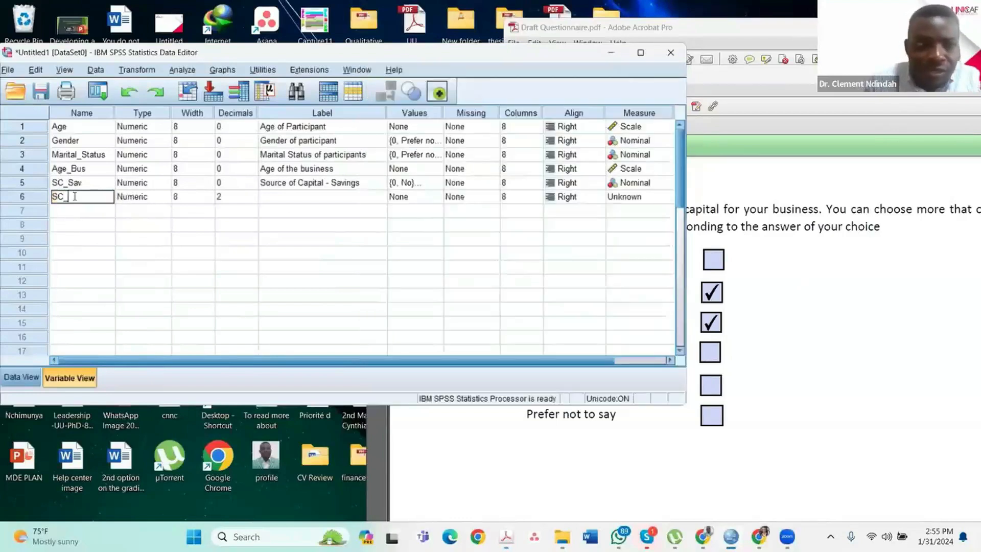
{"action": "type", "text": "A"}
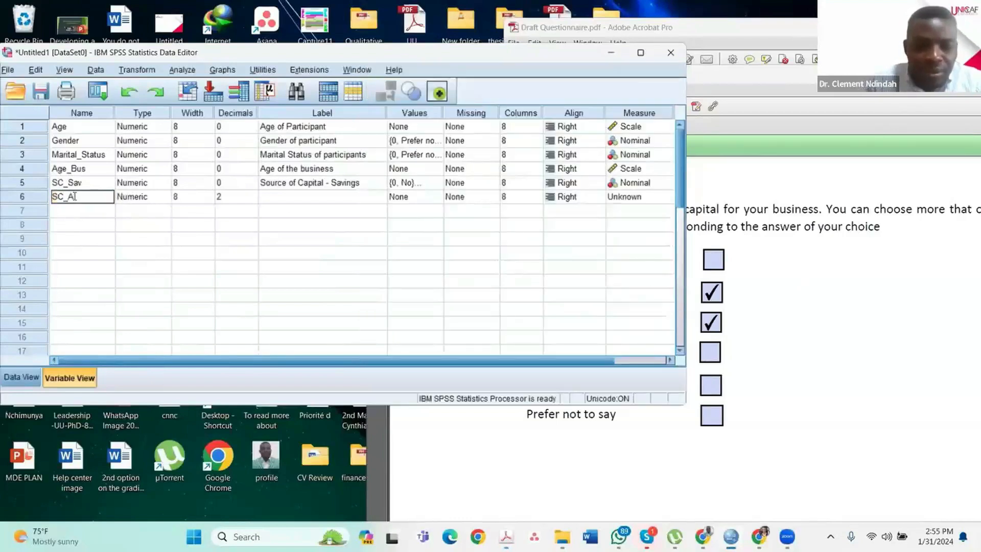
{"action": "type", "text": "id"}
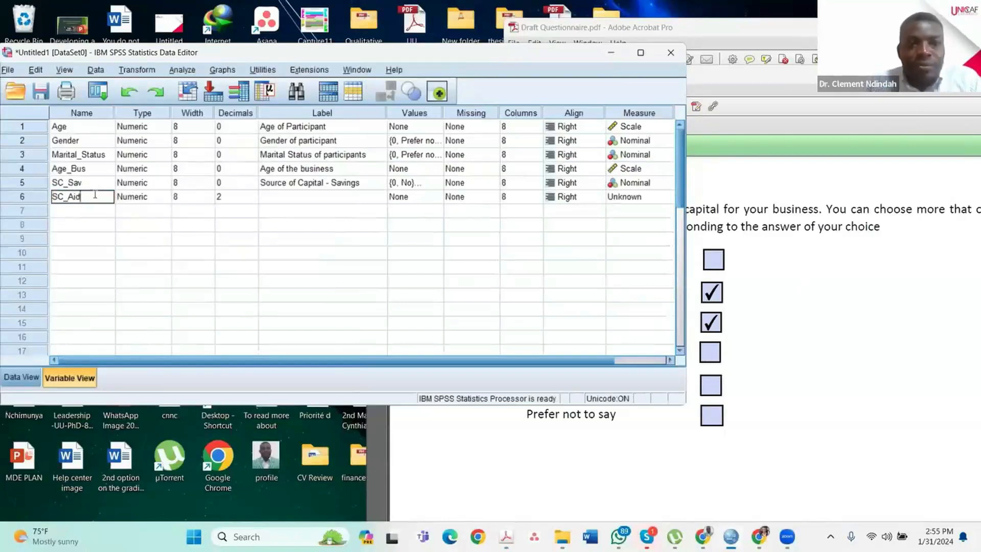
- Enter the label Source of Capital Aid from Family and Friends for the SC_Aid variable
{"action": "left_click", "coordinate": [294, 196]}
{"action": "type", "text": "Aid from"}
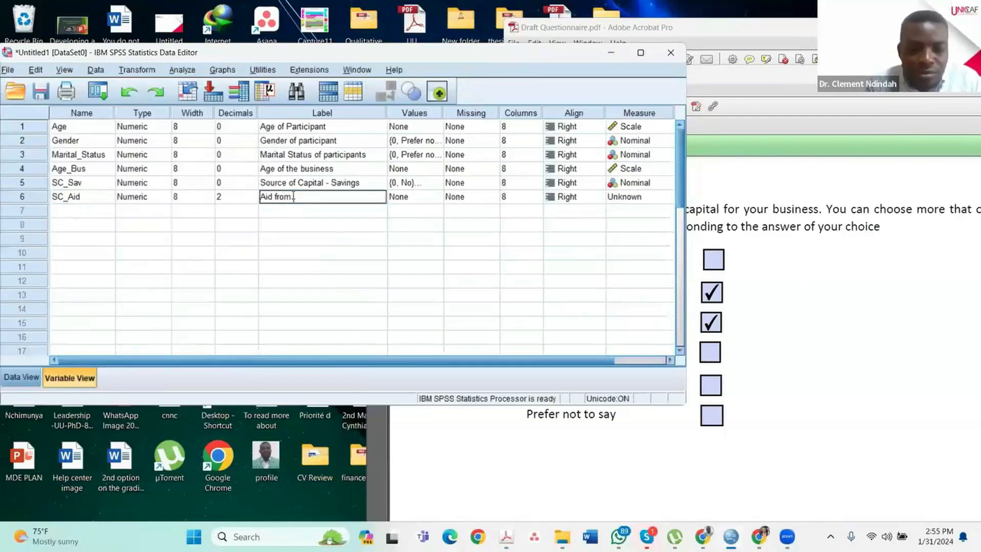
{"action": "type", "text": " Fami"}
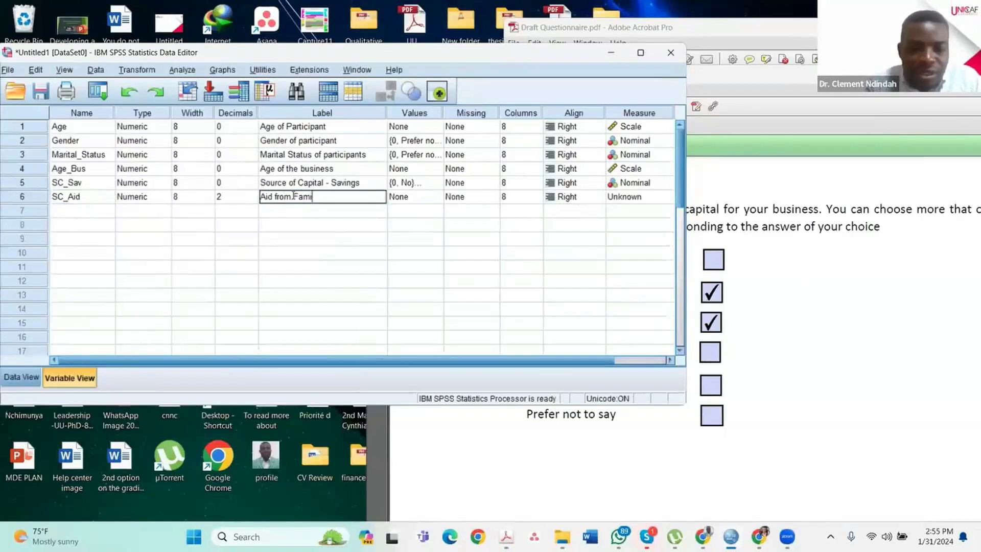
{"action": "type", "text": "ly and Fr"}
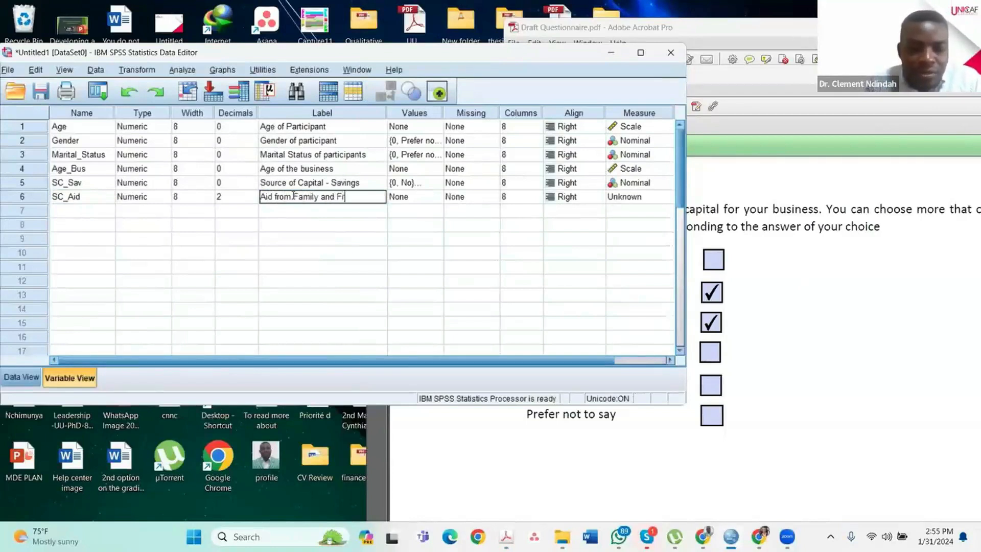
{"action": "type", "text": "iends"}
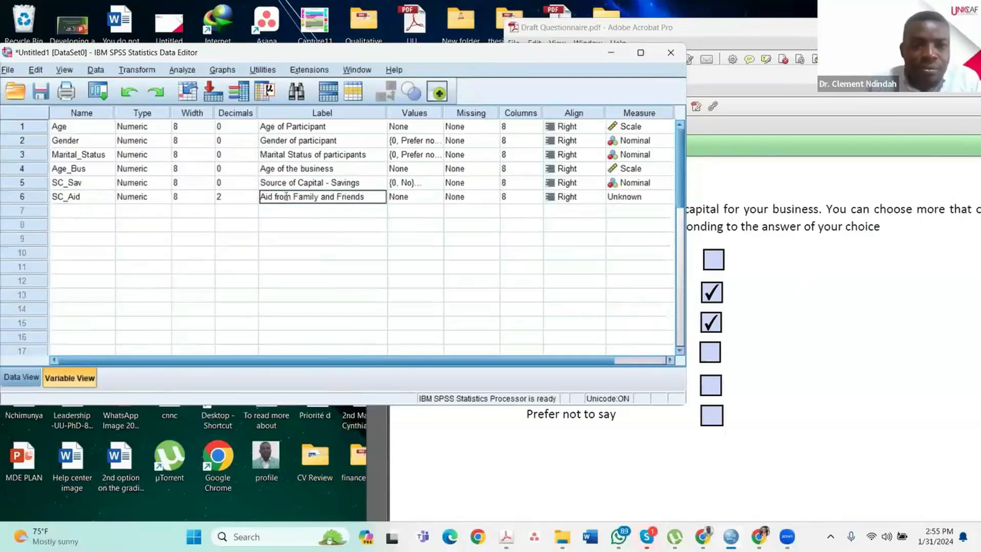
{"action": "left_click", "coordinate": [261, 196]}
{"action": "type", "text": "Source "}
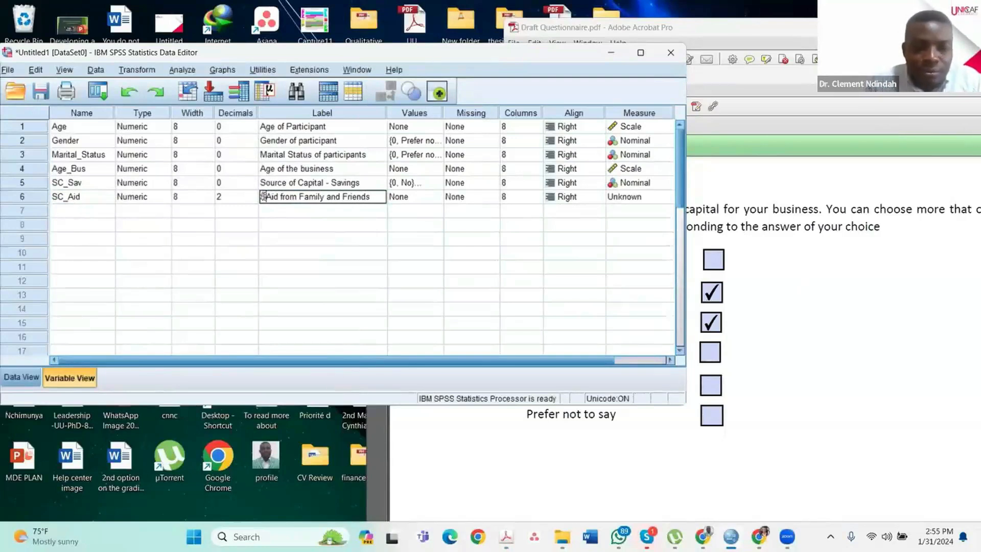
{"action": "type", "text": "of Ca"}
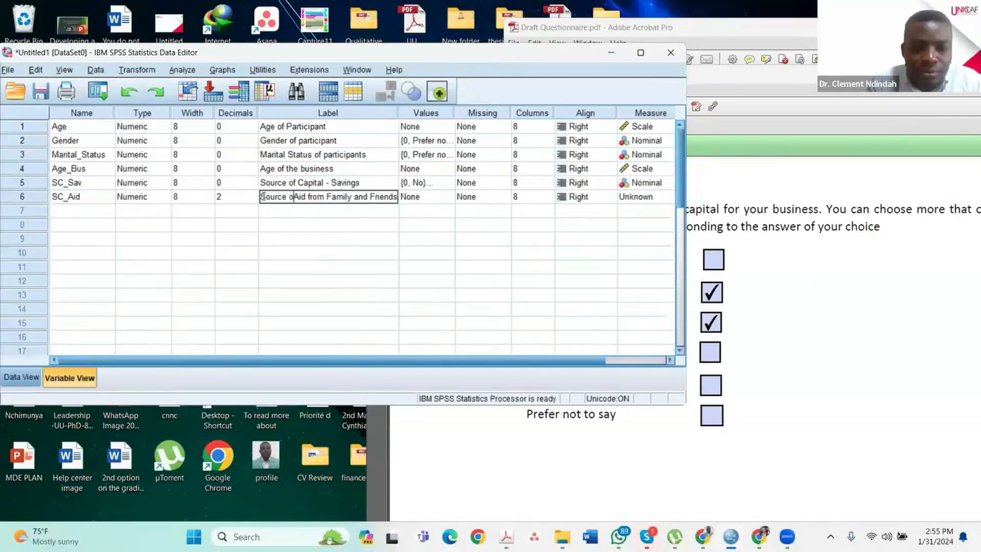
{"action": "type", "text": "pital"}
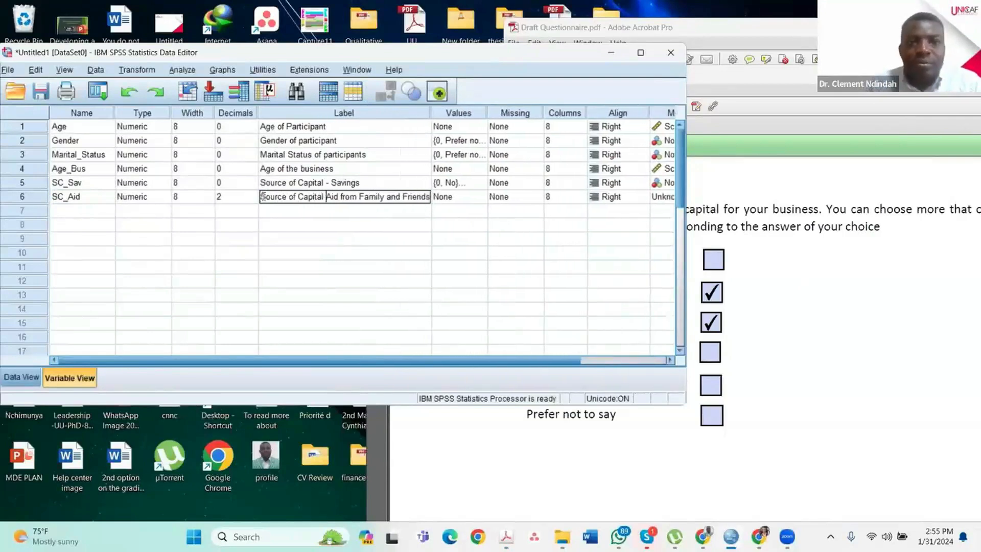
- Define the value labels of SC_Aid as 0 = No and 1 = Yes
{"action": "left_click_drag", "start_coordinate": [495, 361], "coordinate": [588, 360]}
{"action": "left_click", "coordinate": [377, 195]}
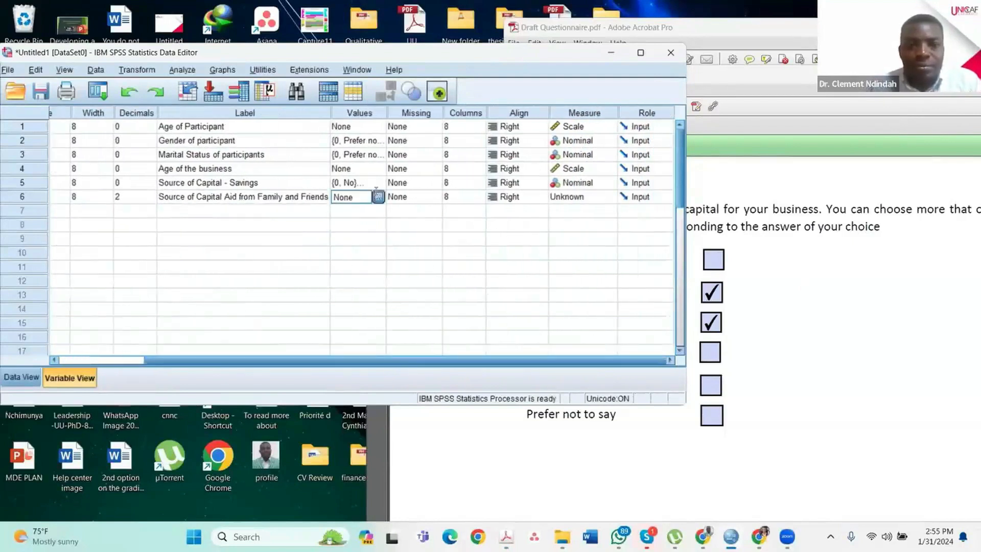
{"action": "left_click", "coordinate": [378, 197]}
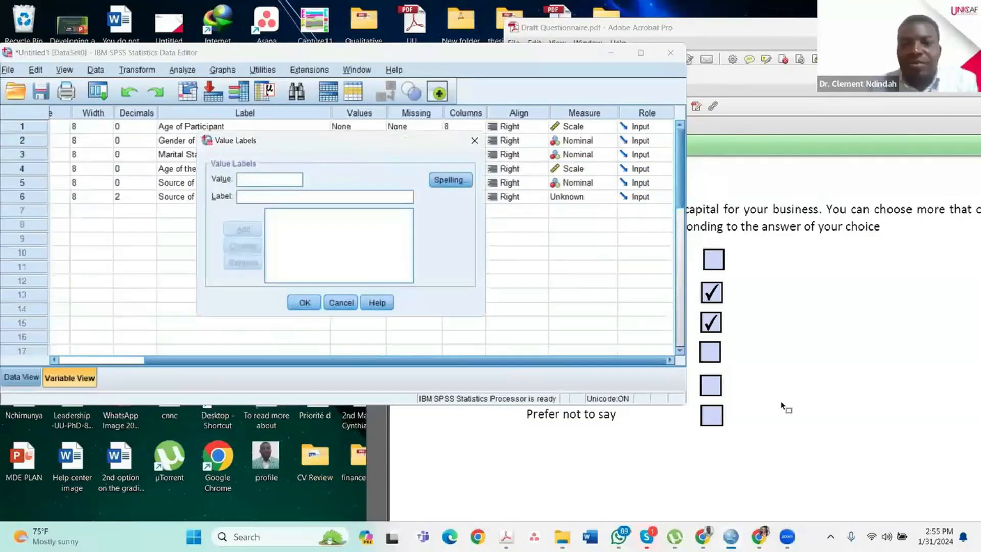
{"action": "type", "text": "0"}
{"action": "left_click", "coordinate": [259, 196]}
{"action": "type", "text": "No"}
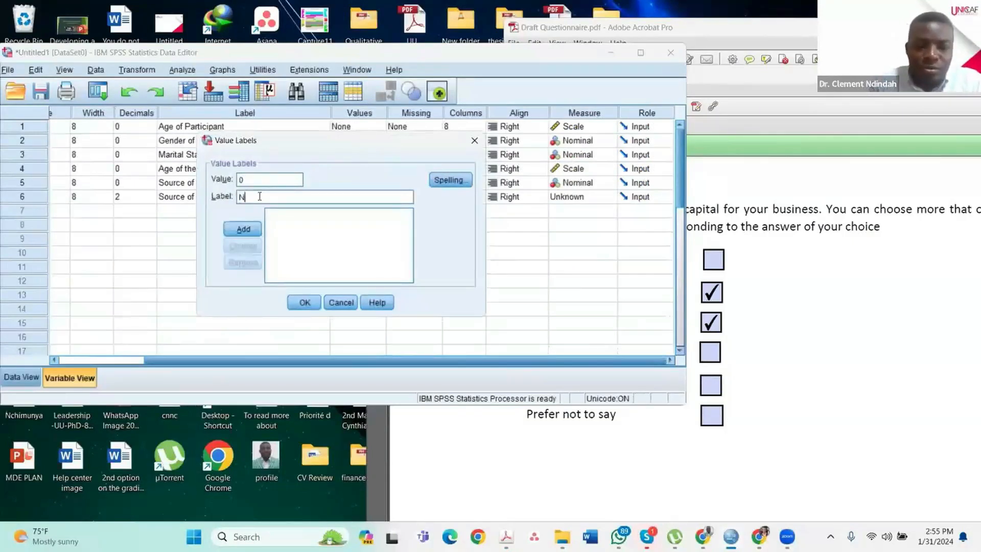
{"action": "left_click", "coordinate": [239, 230]}
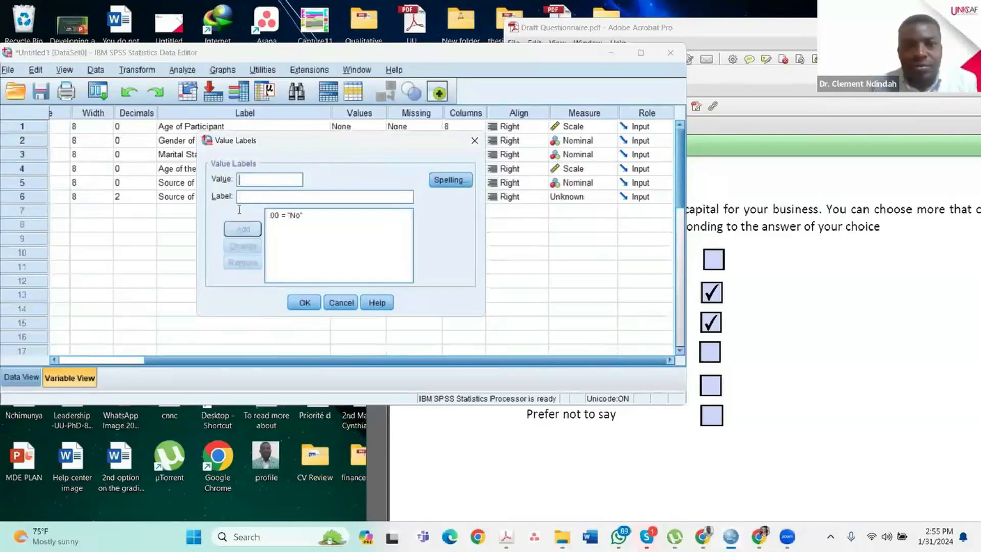
{"action": "type", "text": "1"}
{"action": "left_click", "coordinate": [247, 199]}
{"action": "type", "text": "Ye"}
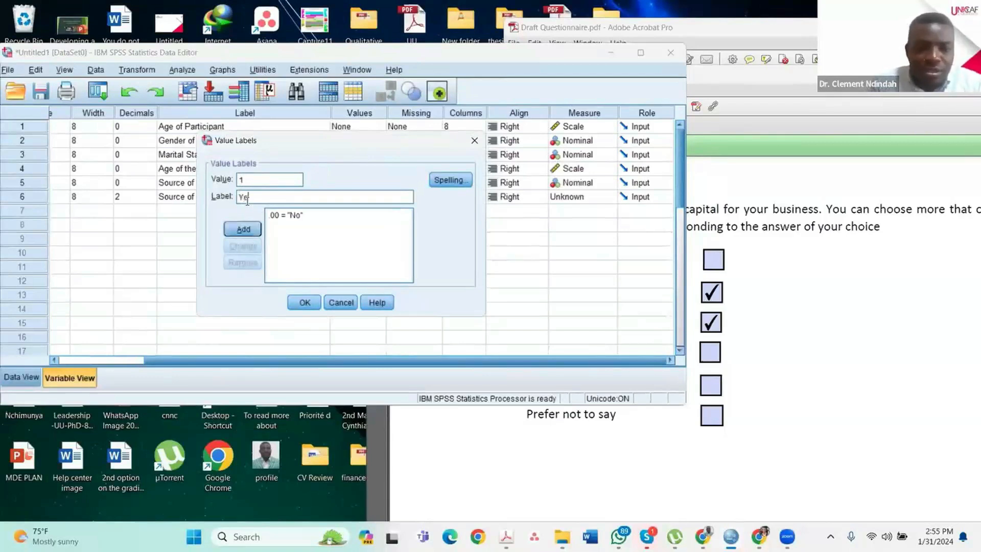
{"action": "type", "text": "s"}
{"action": "left_click", "coordinate": [241, 231]}
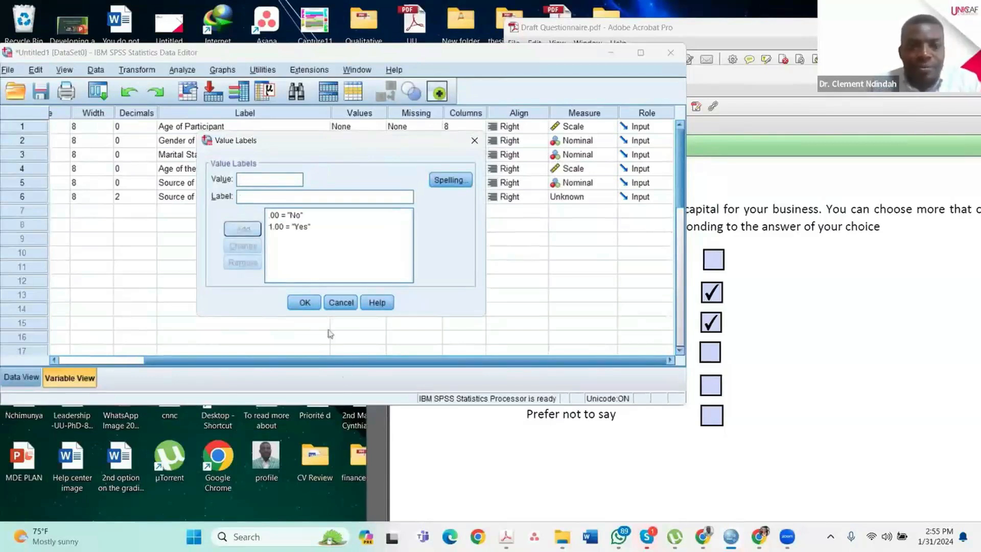
{"action": "left_click", "coordinate": [303, 305]}
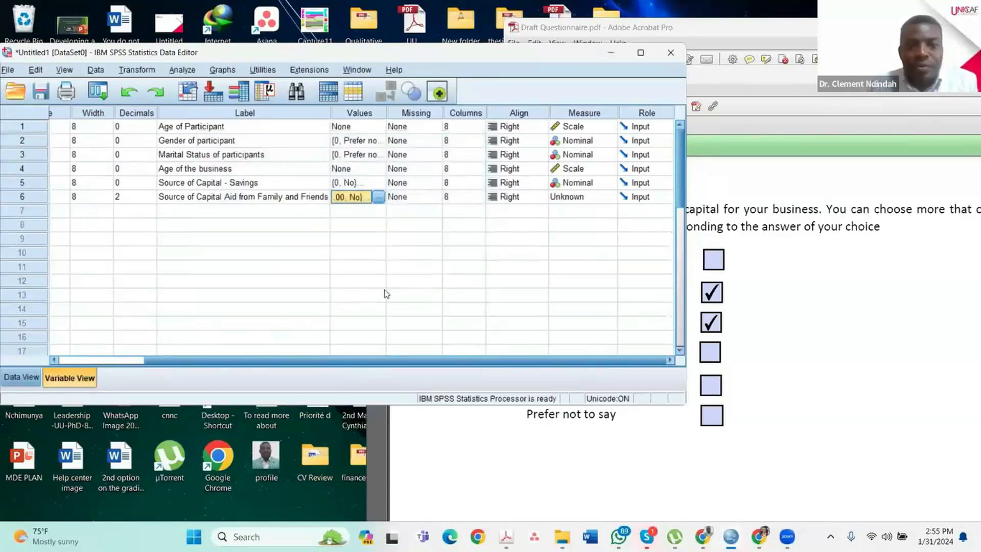
- Set the number of decimals of SC_Aid to 0
{"action": "left_click", "coordinate": [144, 201]}
{"action": "left_click", "coordinate": [150, 200]}
{"action": "left_click", "coordinate": [150, 200]}
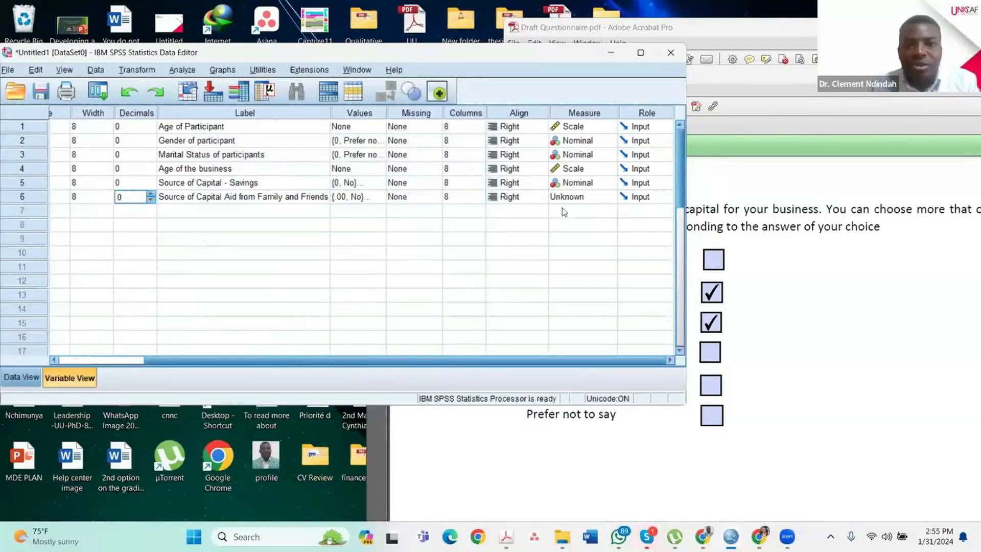
- Set the measurement level of SC_Aid to Scale
{"action": "left_click", "coordinate": [589, 201]}
{"action": "left_click", "coordinate": [583, 223]}
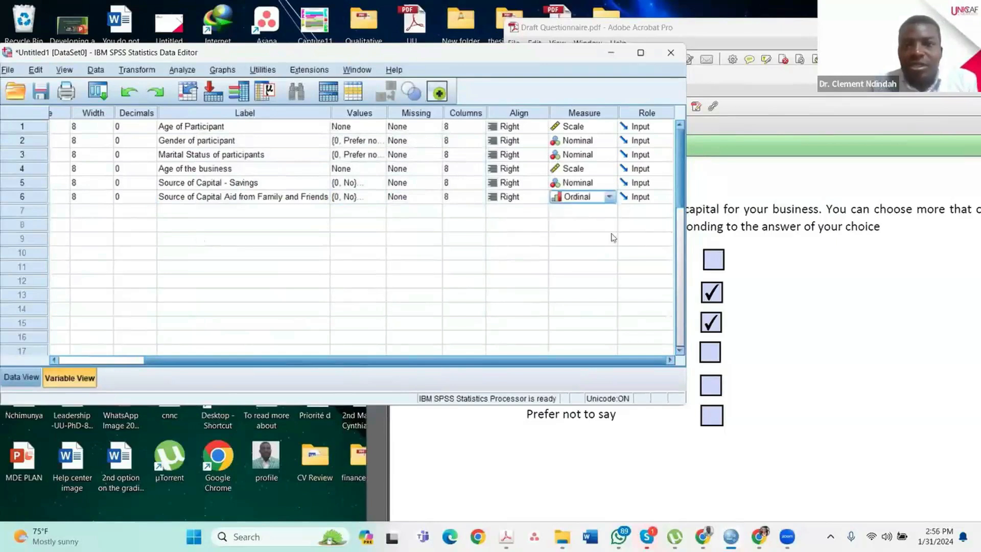
{"action": "left_click", "coordinate": [595, 197]}
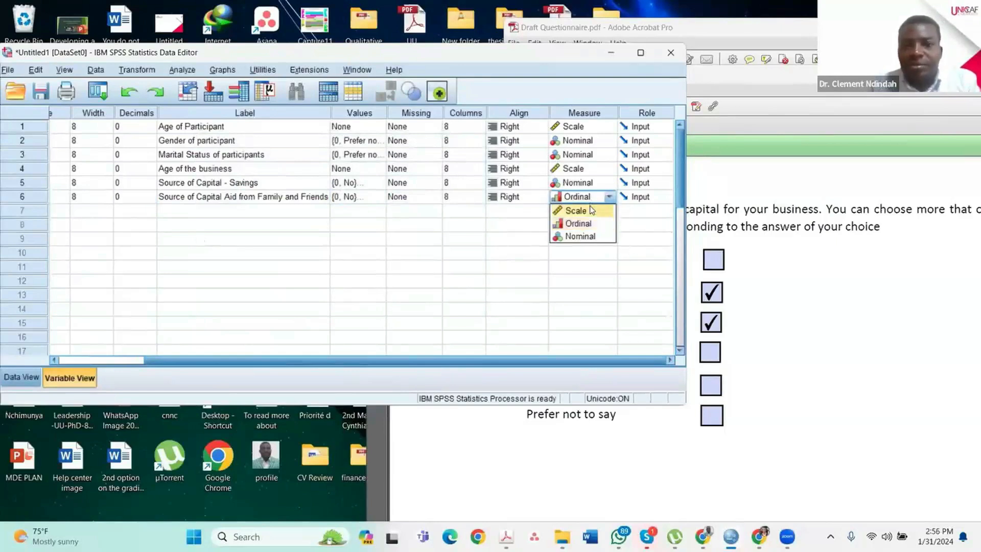
{"action": "left_click", "coordinate": [578, 210]}
- Try to add a seventh variable named SC-Profits for the reinvestment of profits option of question 5
{"action": "left_click", "coordinate": [807, 323]}
{"action": "scroll", "coordinate": [806, 323], "scroll_direction": "down", "scroll_amount": 10}
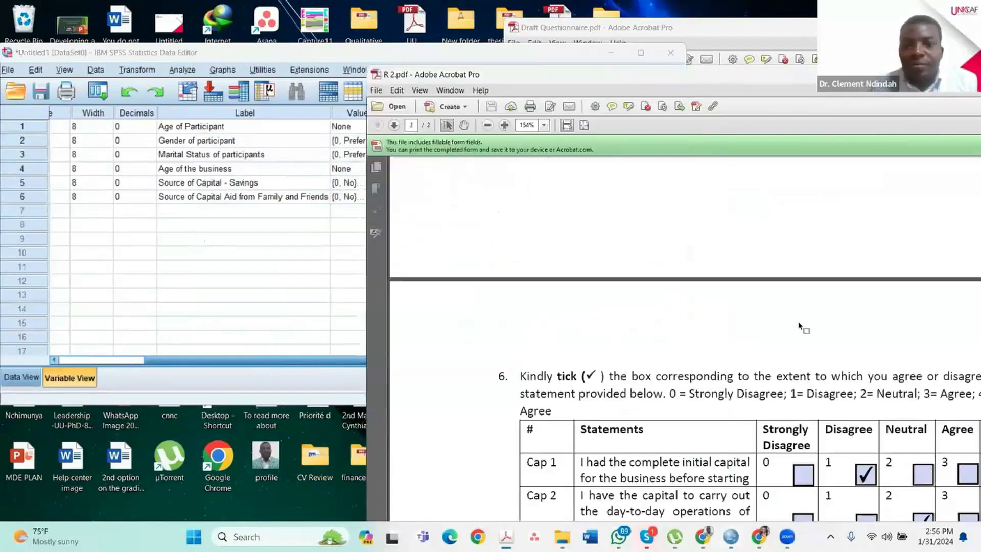
{"action": "scroll", "coordinate": [799, 325], "scroll_direction": "up", "scroll_amount": 8}
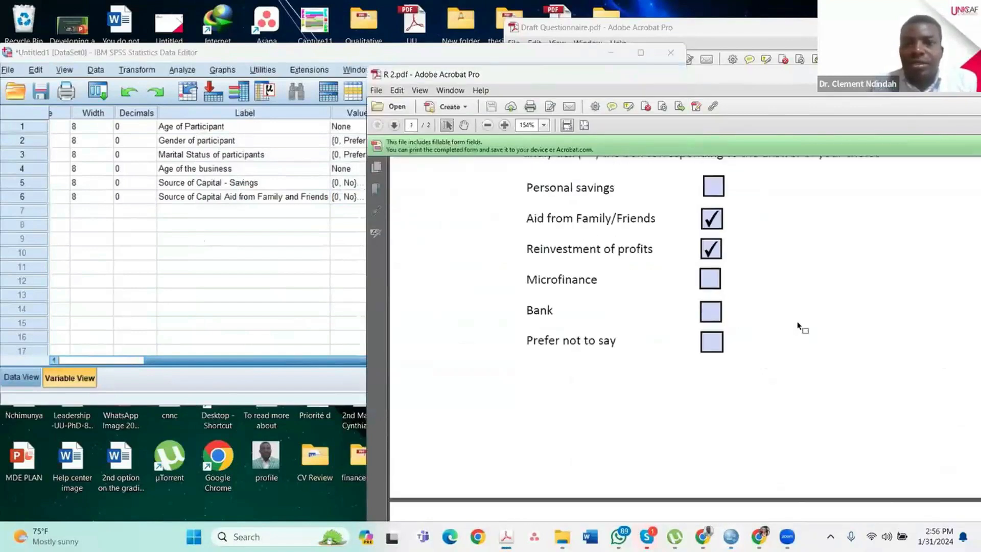
{"action": "left_click_drag", "start_coordinate": [192, 360], "coordinate": [34, 302]}
{"action": "left_click", "coordinate": [824, 297]}
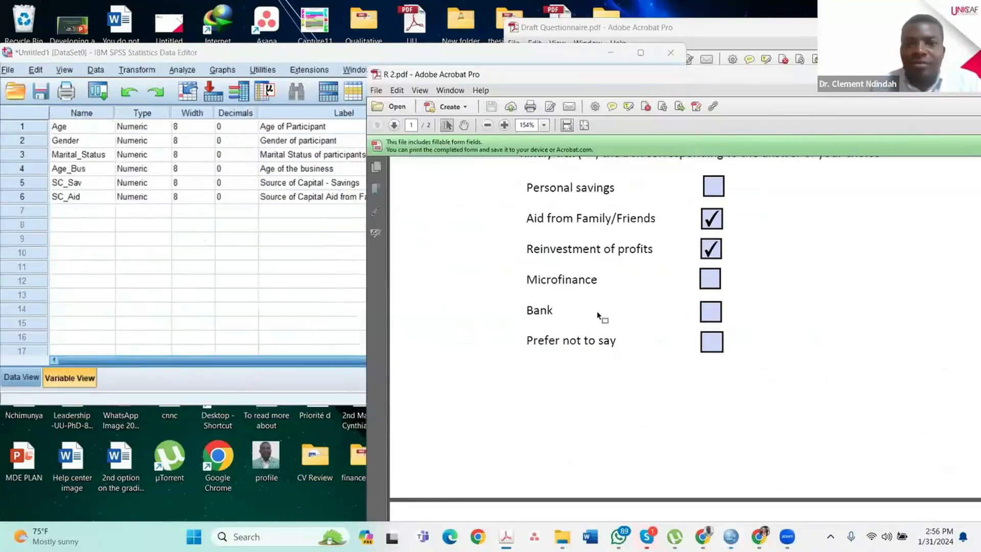
{"action": "left_click", "coordinate": [70, 211]}
{"action": "type", "text": "SC-Profits"}
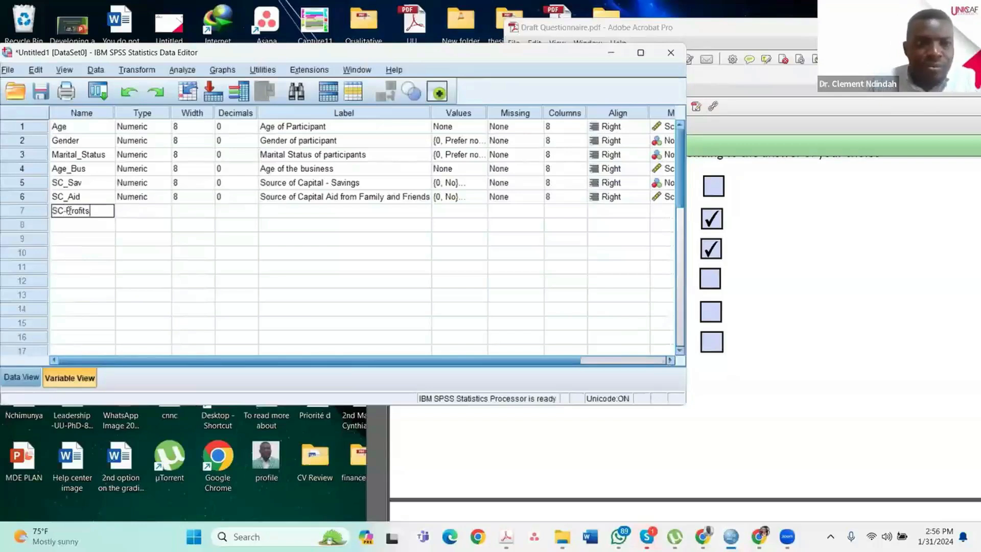
{"action": "left_click", "coordinate": [150, 215]}
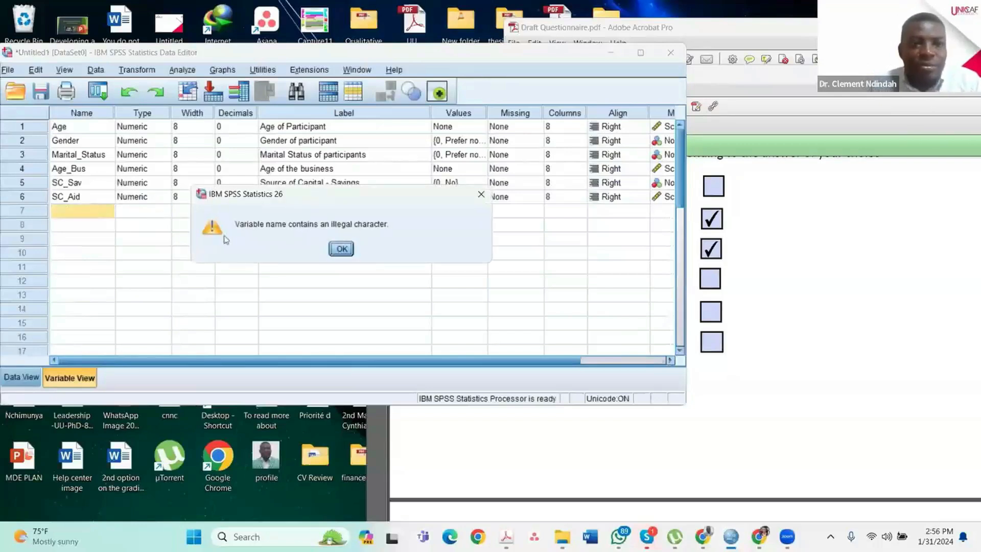
{"action": "left_click", "coordinate": [342, 249]}
- Add a seventh variable named SC_Profits for the reinvestment of profits option and set its decimals to 0
{"action": "left_click", "coordinate": [99, 211]}
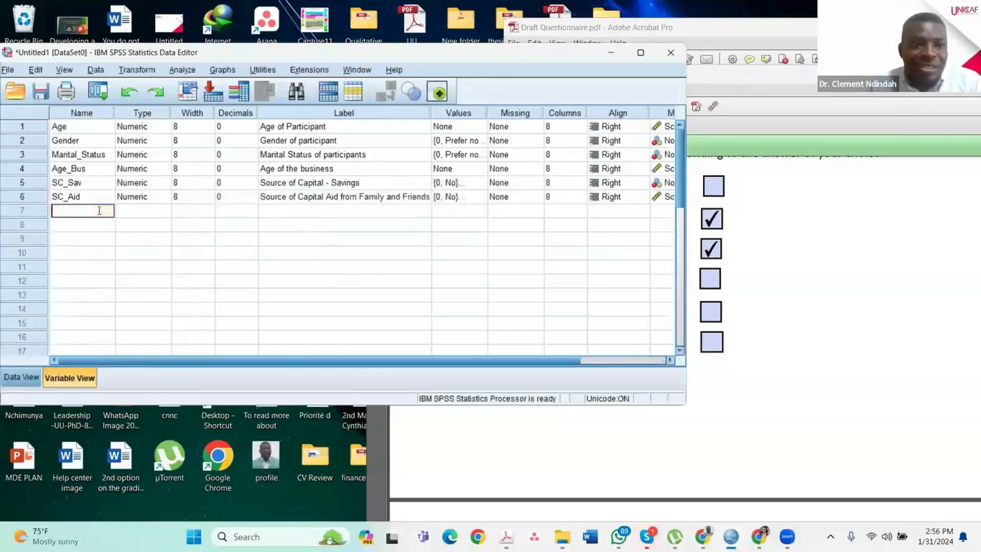
{"action": "type", "text": "SC"}
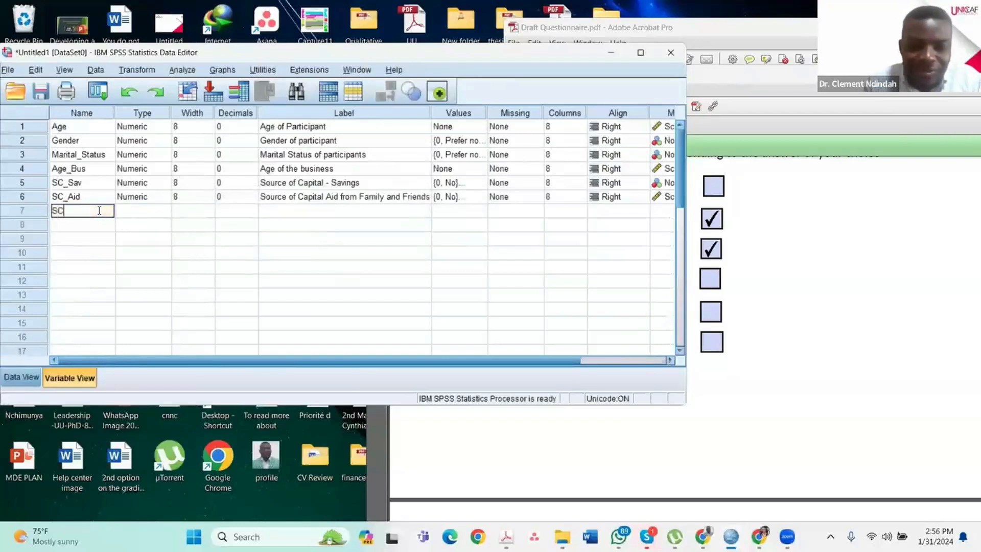
{"action": "type", "text": "_Profits"}
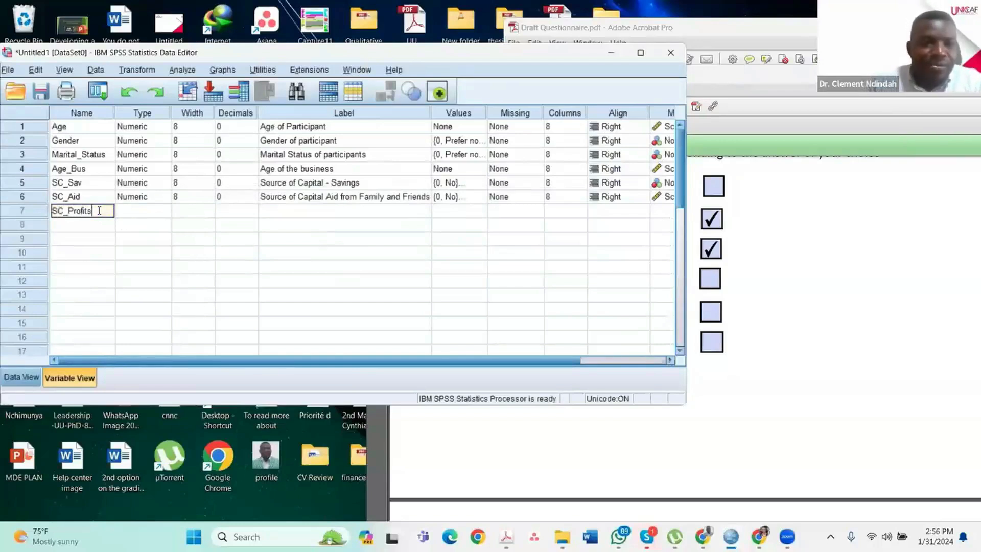
{"action": "left_click", "coordinate": [143, 224]}
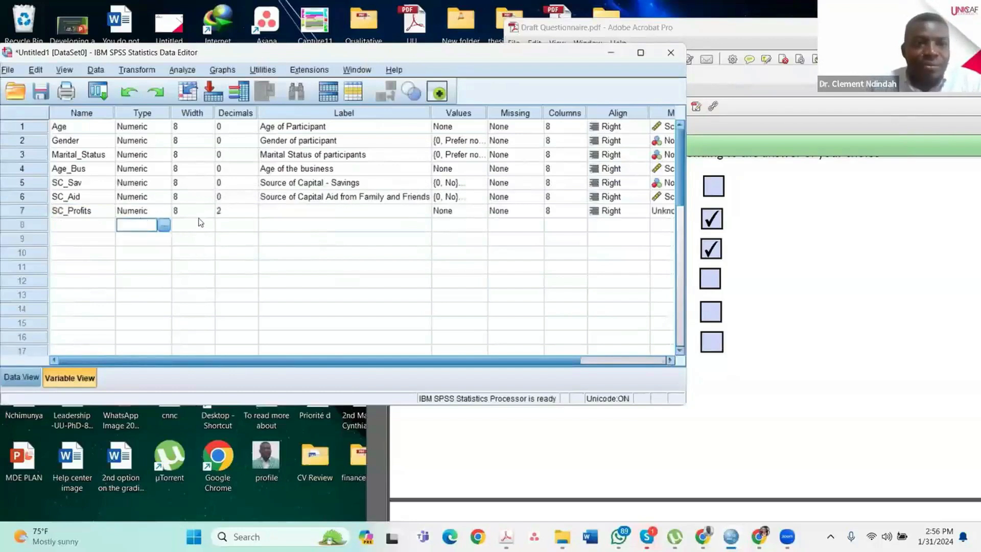
{"action": "left_click", "coordinate": [253, 213]}
{"action": "type", "text": "0"}
- Copy the label of SC_Aid into the label of SC_Profits
{"action": "left_click", "coordinate": [283, 211]}
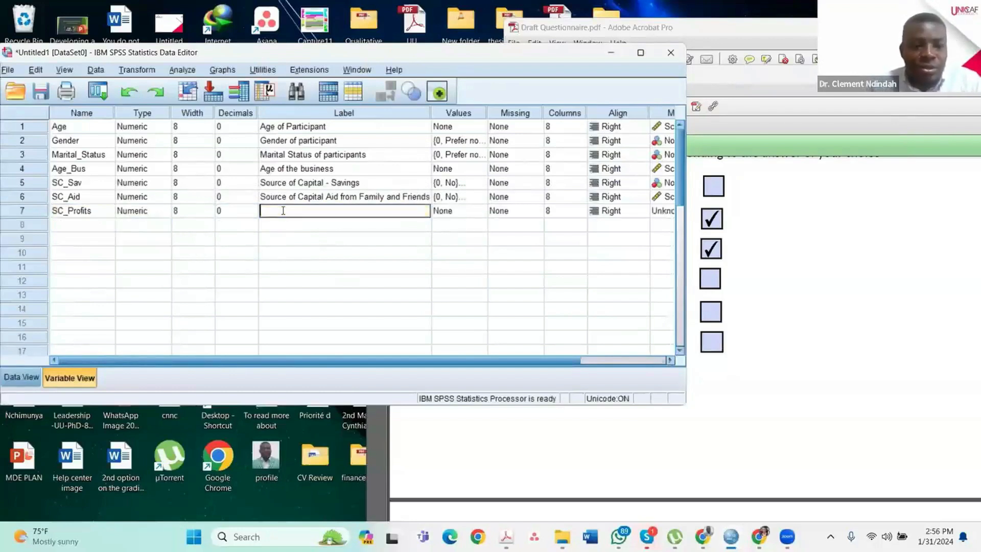
{"action": "left_click", "coordinate": [284, 199]}
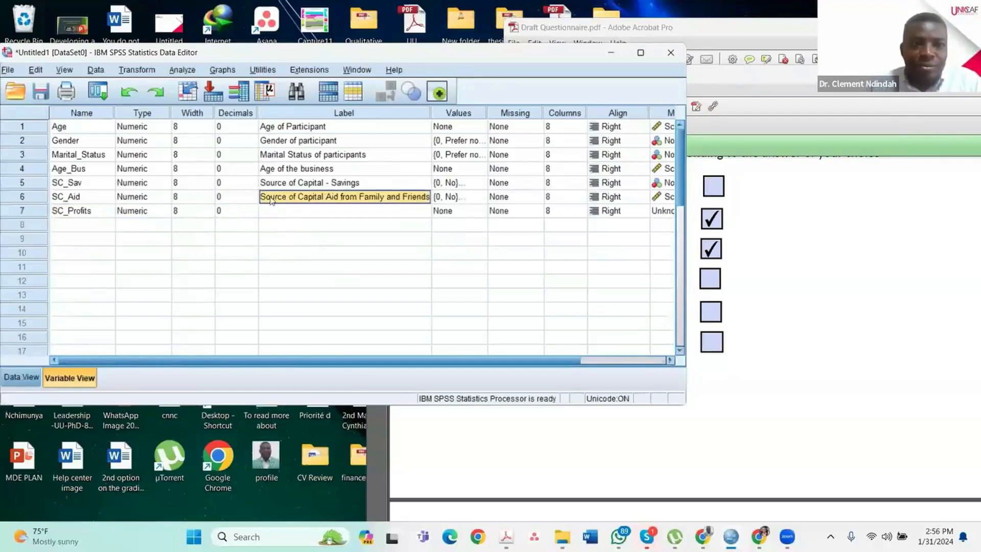
{"action": "right_click", "coordinate": [271, 200]}
{"action": "left_click", "coordinate": [283, 205]}
{"action": "left_click", "coordinate": [281, 214]}
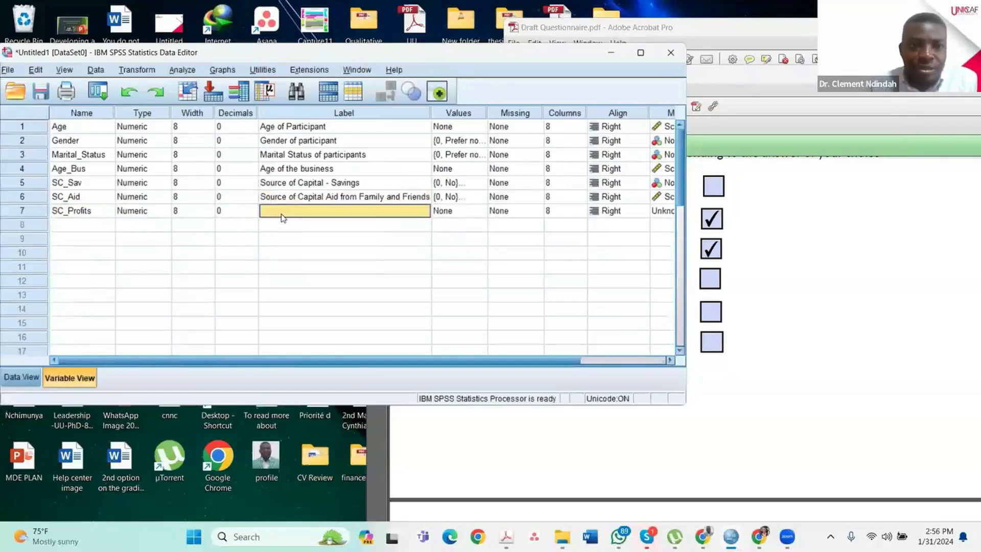
{"action": "type", "text": "Source of Capital Aid from Family and Friends"}
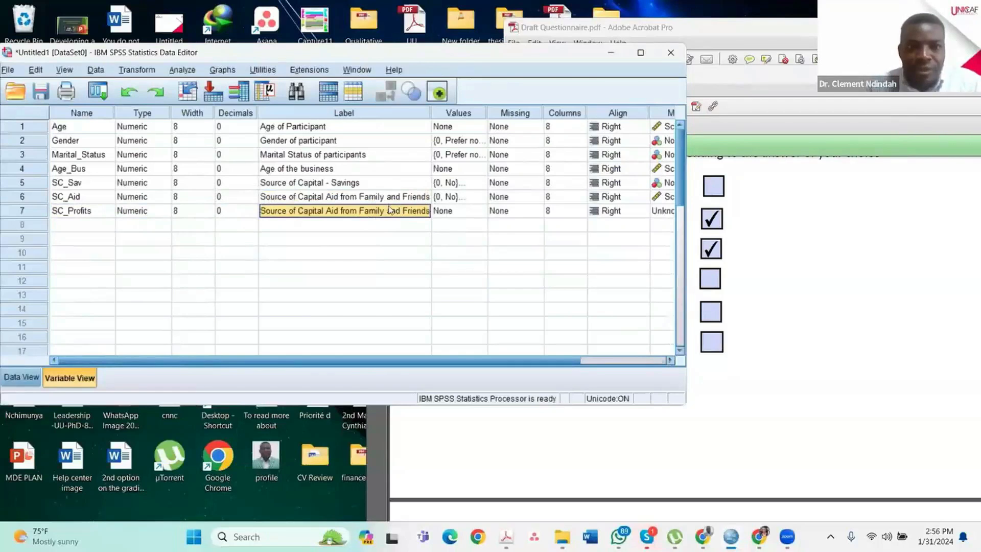
- Change the copied label of SC_Profits to Source of Capital- Profits
{"action": "double_click", "coordinate": [333, 210]}
{"action": "left_click_drag", "start_coordinate": [326, 211], "coordinate": [435, 209]}
{"action": "key", "text": "BackSpace"}
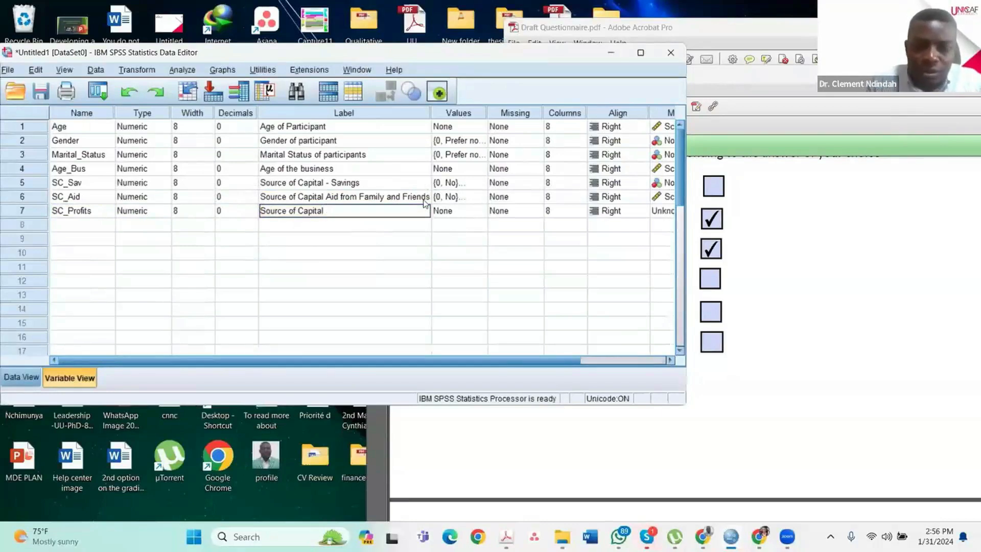
{"action": "type", "text": "_Prof"}
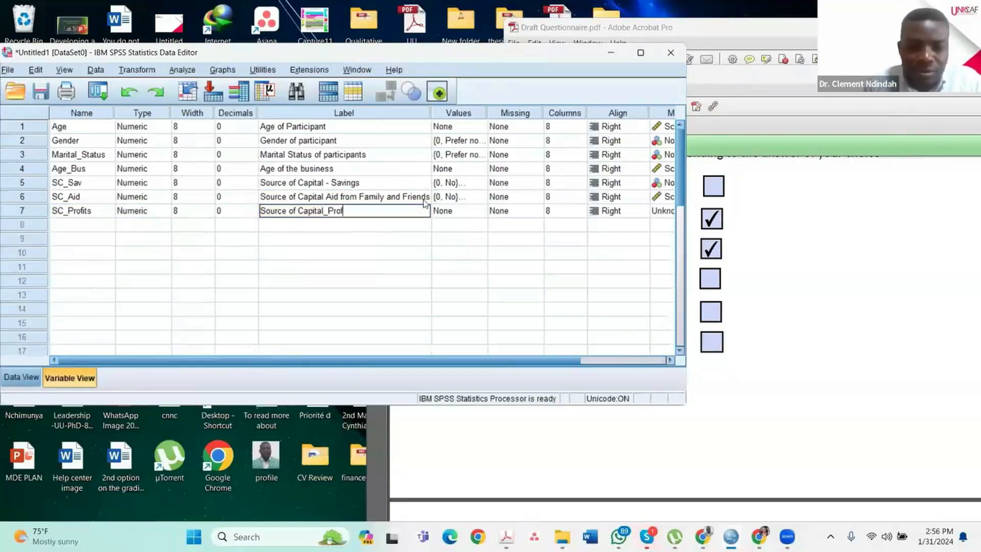
{"action": "key", "text": "BackSpace"}
{"action": "key", "text": "BackSpace"}
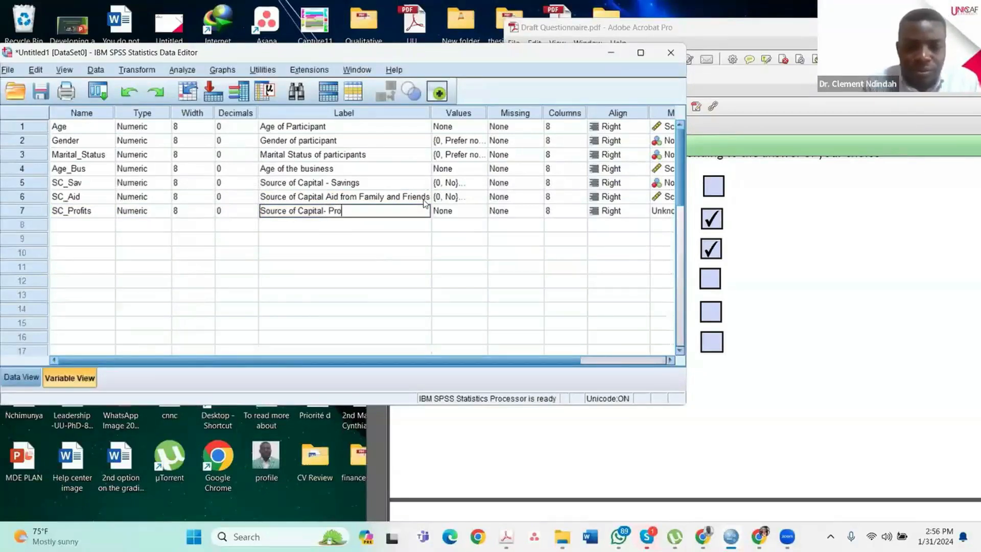
{"action": "type", "text": "- Prits "}
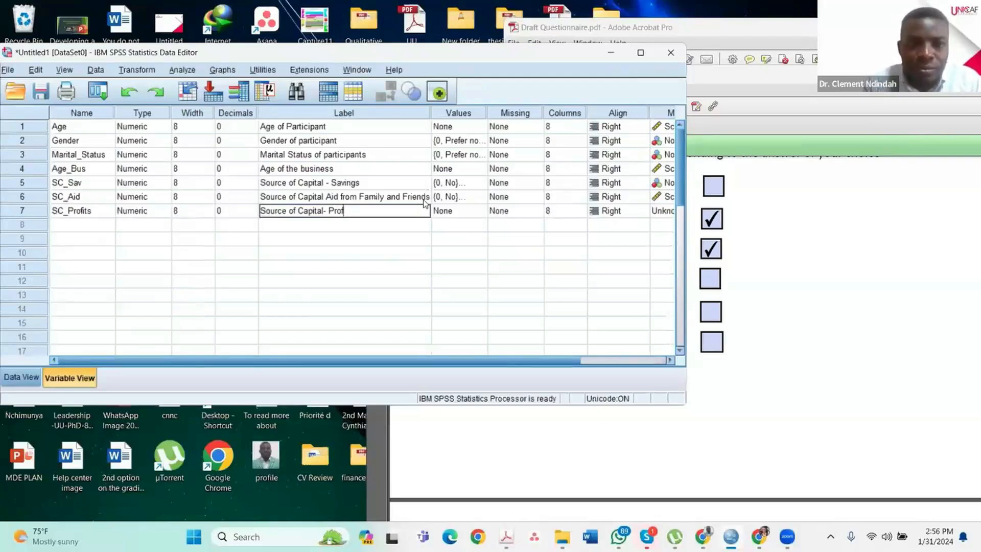
{"action": "type", "text": "ts"}
- Define the value labels of SC_Profits as 0 = No and 1 = Yes
{"action": "left_click", "coordinate": [472, 214]}
{"action": "left_click", "coordinate": [480, 211]}
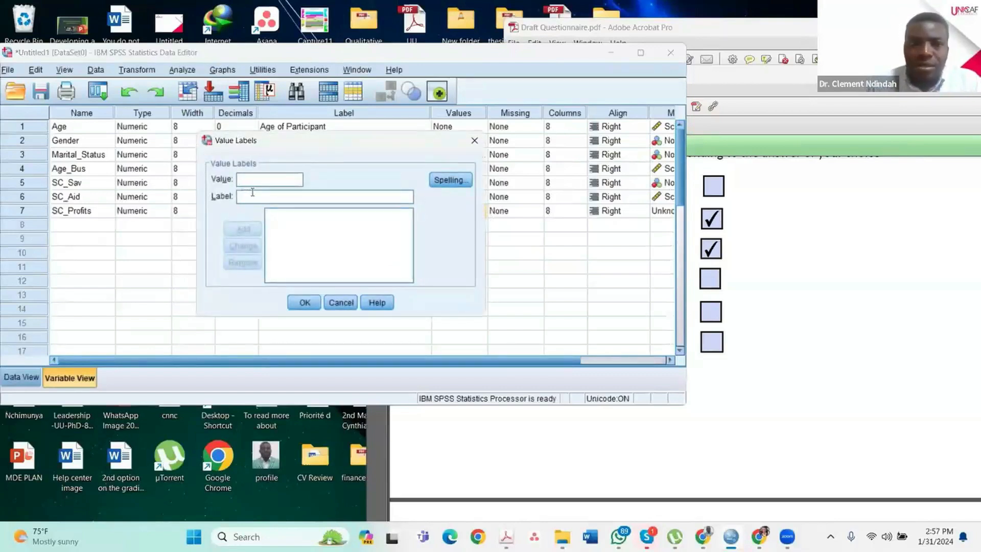
{"action": "left_click", "coordinate": [254, 197]}
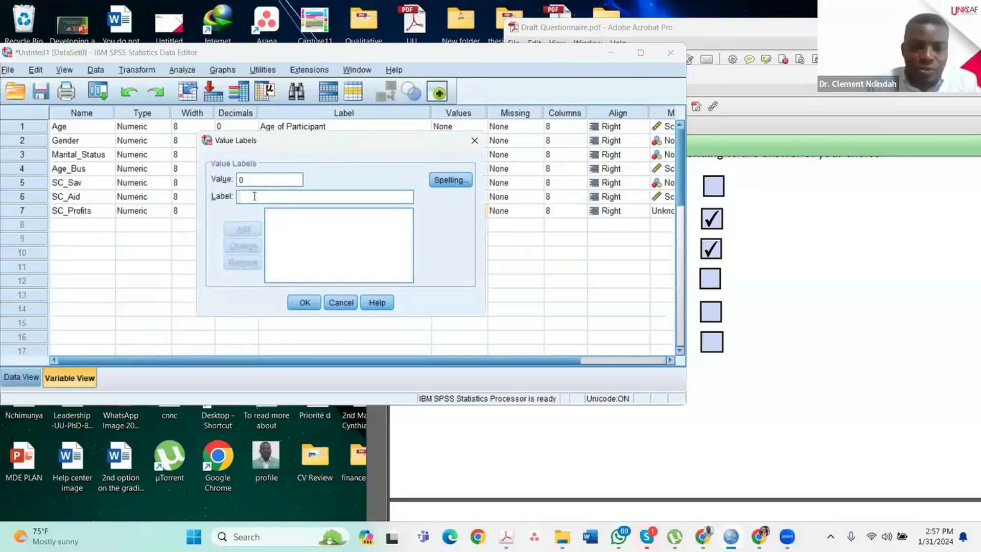
{"action": "type", "text": "No"}
{"action": "left_click", "coordinate": [242, 228]}
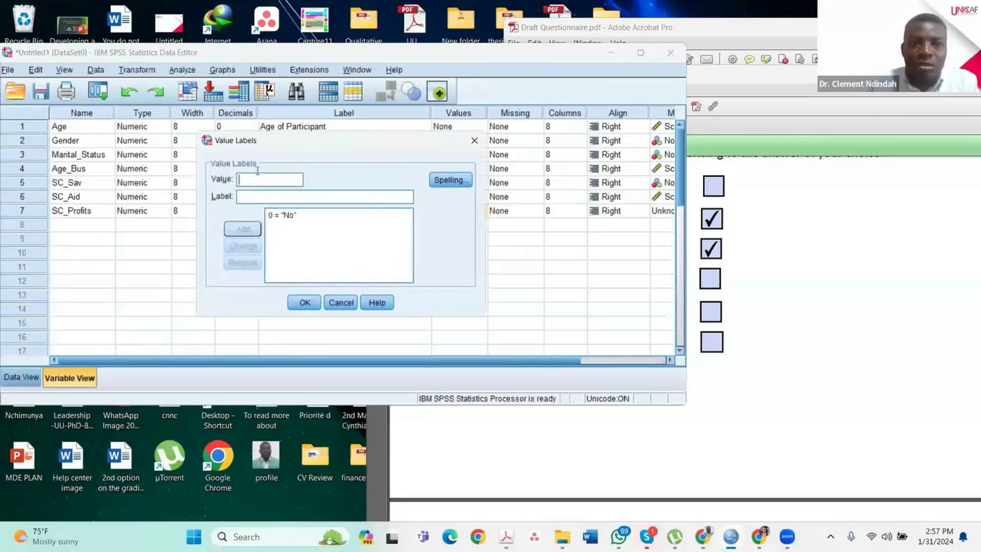
{"action": "type", "text": "1"}
{"action": "left_click", "coordinate": [248, 198]}
{"action": "type", "text": "Yes"}
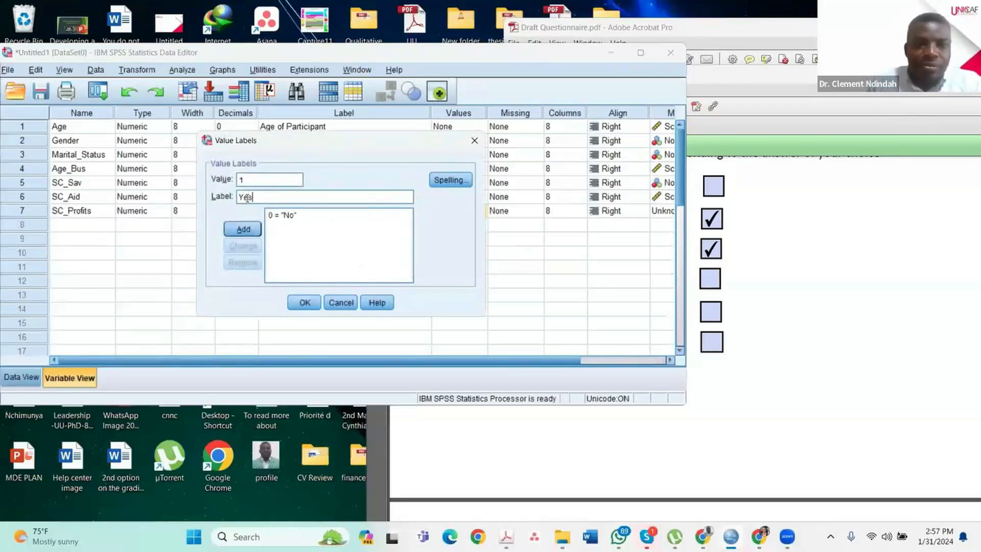
{"action": "left_click", "coordinate": [243, 229]}
{"action": "left_click", "coordinate": [306, 303]}
- Set the measurement level of both SC_Aid and SC_Profits to Ordinal
{"action": "left_click_drag", "start_coordinate": [511, 361], "coordinate": [634, 341]}
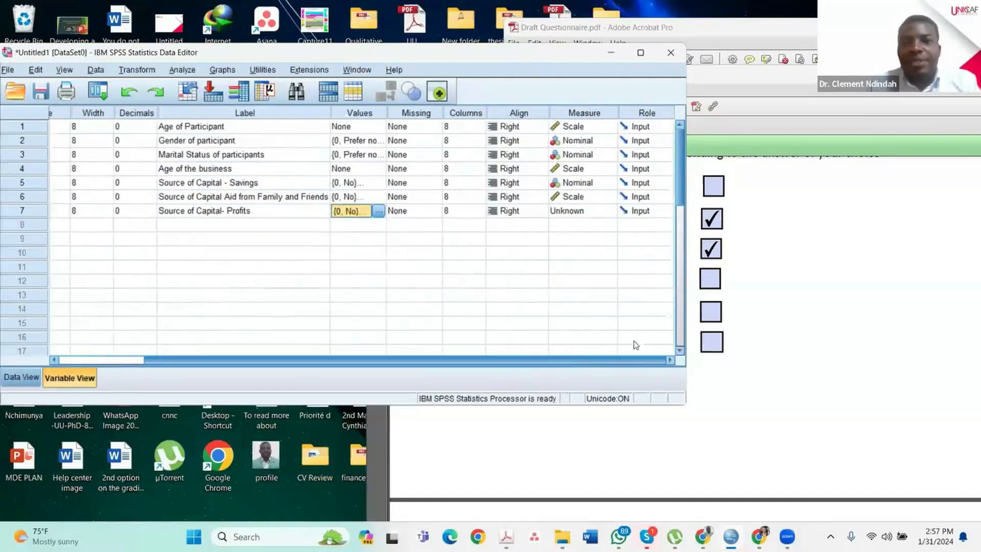
{"action": "left_click", "coordinate": [608, 197]}
{"action": "left_click", "coordinate": [596, 220]}
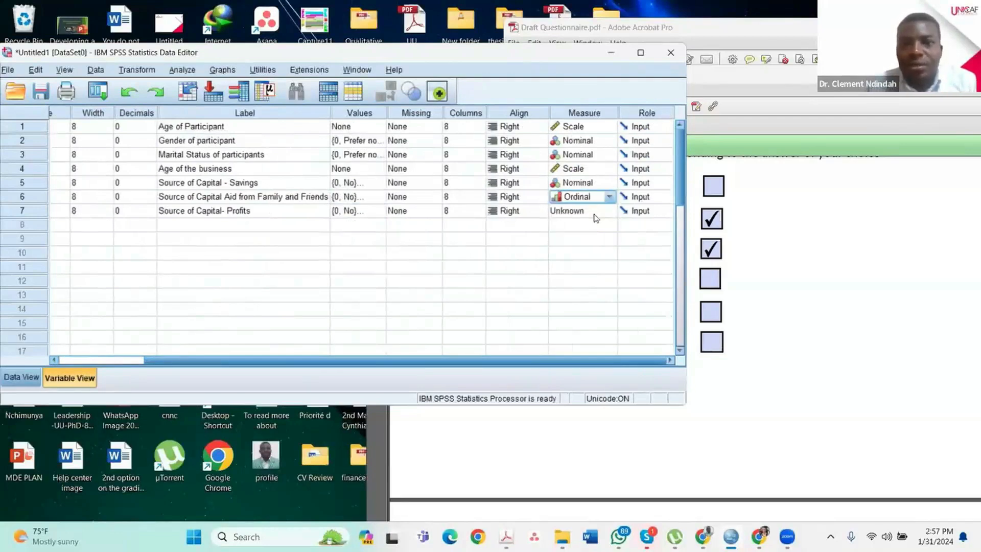
{"action": "left_click", "coordinate": [597, 216]}
{"action": "left_click", "coordinate": [588, 236]}
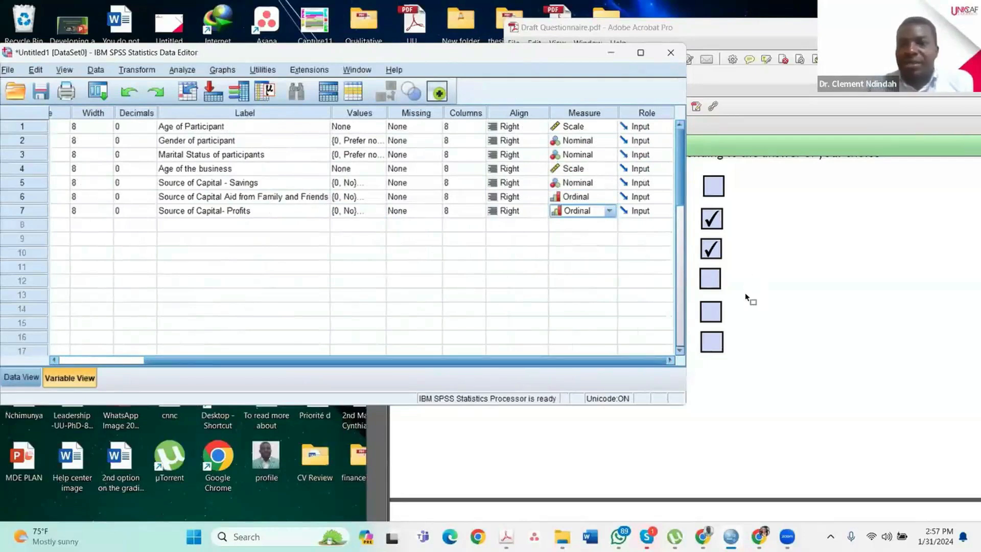
{"action": "left_click", "coordinate": [759, 292]}
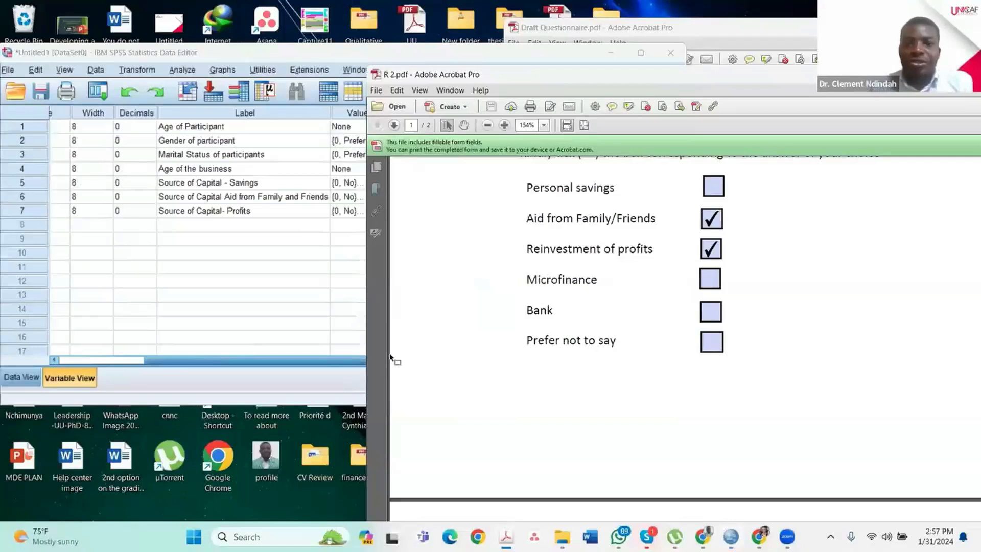
- Reposition the SPSS Data Editor window and bring the source-of-capital answers of questionnaire R 2.pdf back into view
{"action": "left_click", "coordinate": [31, 361]}
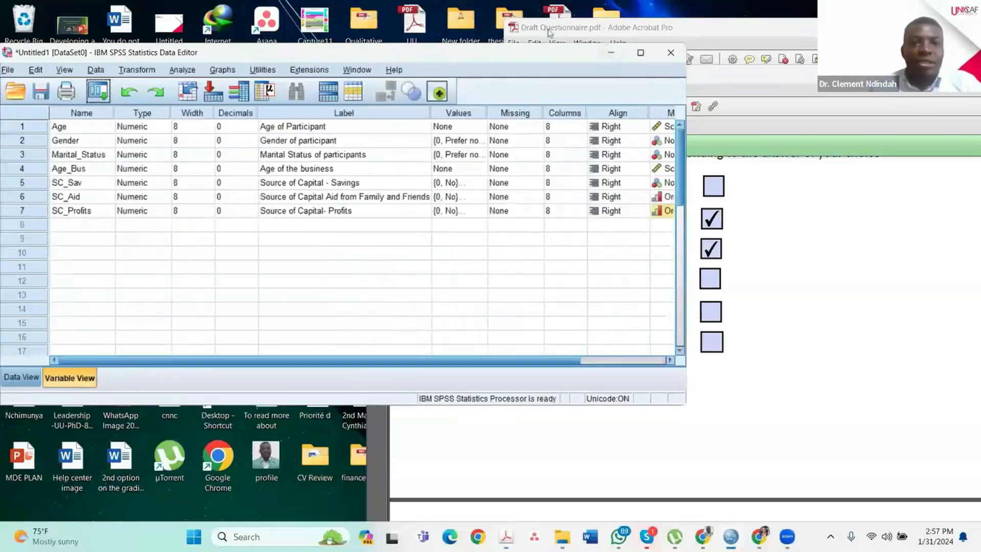
{"action": "left_click_drag", "start_coordinate": [384, 54], "coordinate": [464, 50]}
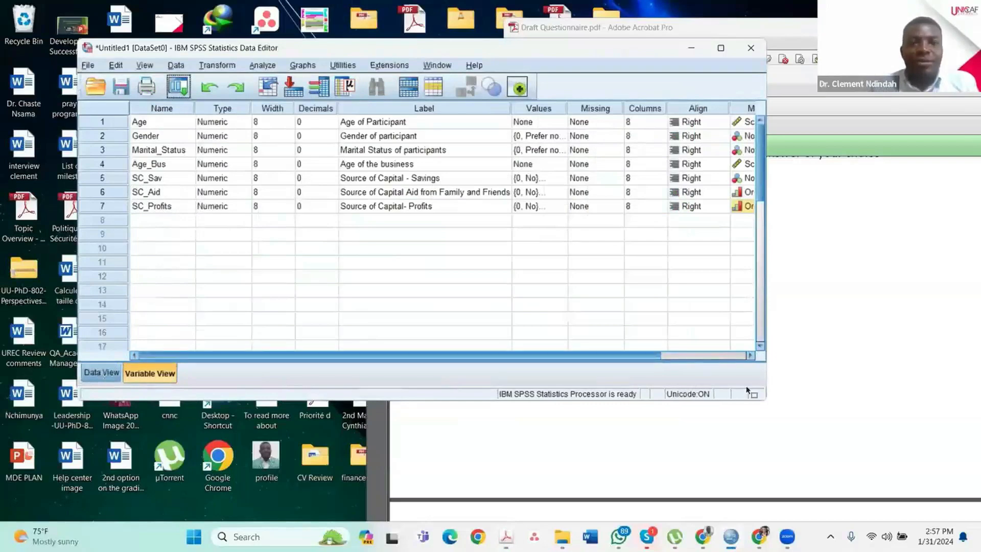
{"action": "left_click", "coordinate": [889, 396]}
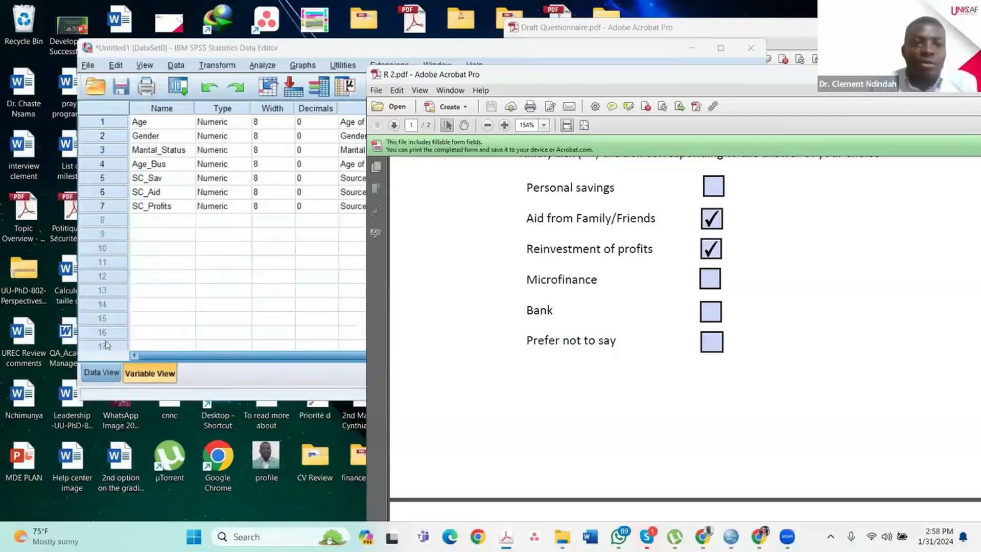
- Start defining a multiple response set in SPSS that contains the three Source of Capital variables: savings, aid and profits
{"action": "left_click", "coordinate": [97, 373]}
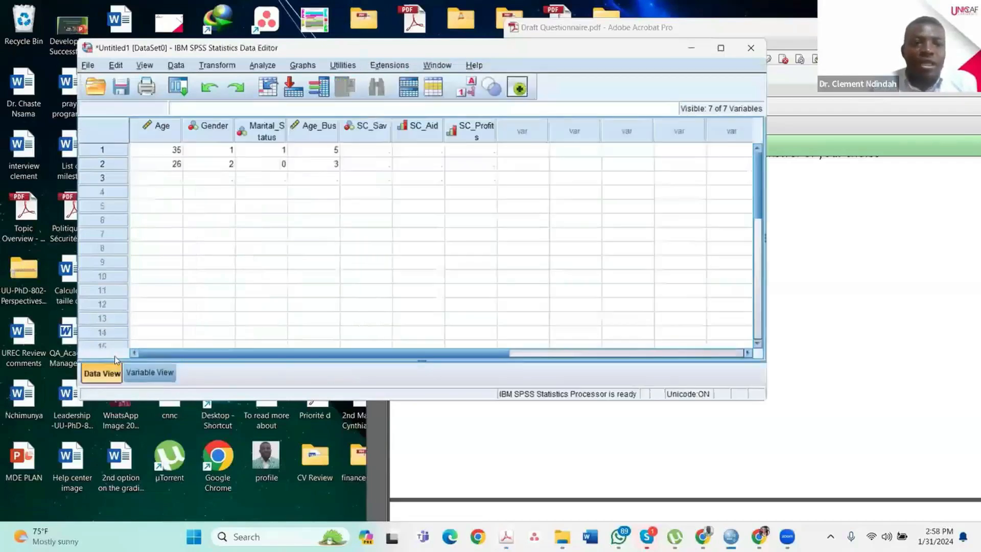
{"action": "left_click", "coordinate": [270, 69]}
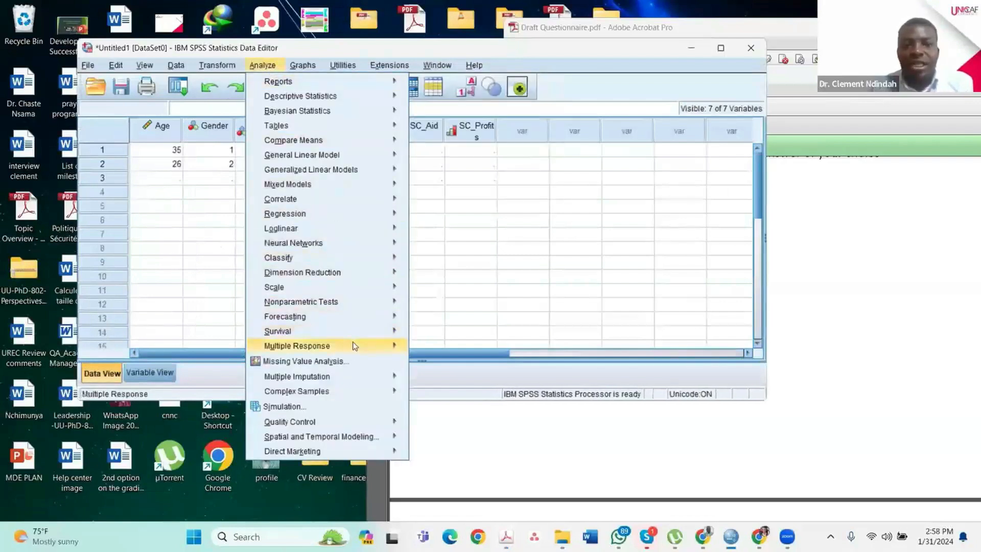
{"action": "mouse_move", "coordinate": [358, 345]}
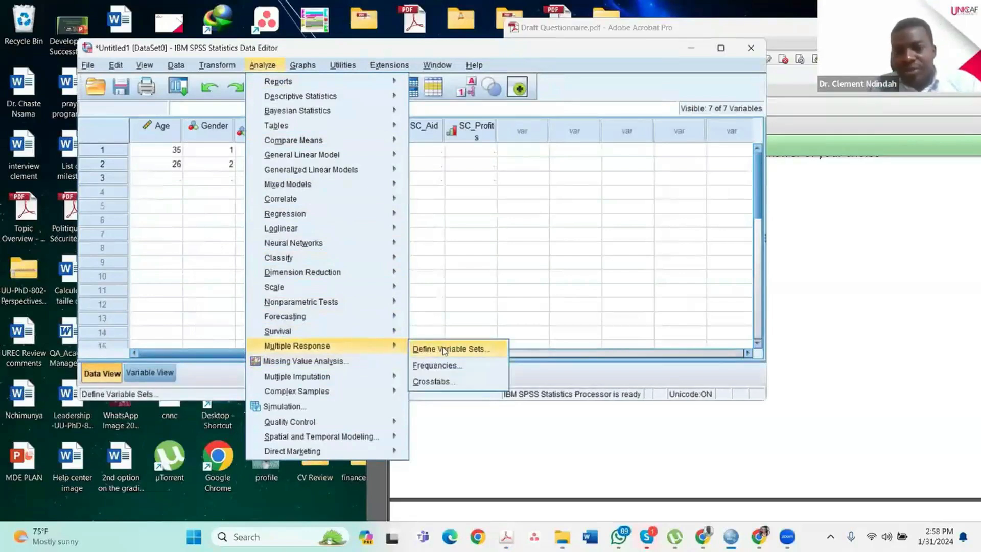
{"action": "left_click", "coordinate": [424, 350]}
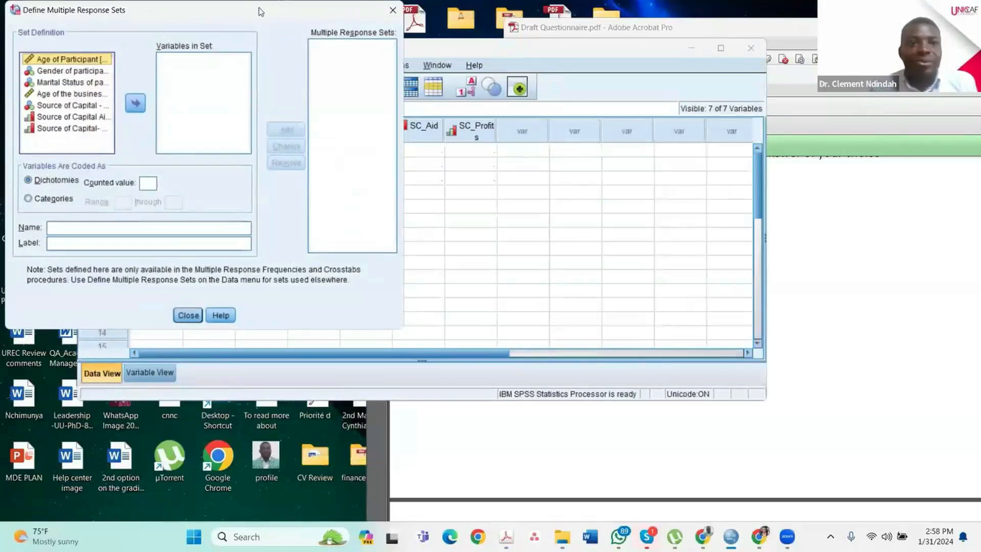
{"action": "left_click_drag", "start_coordinate": [261, 11], "coordinate": [464, 37]}
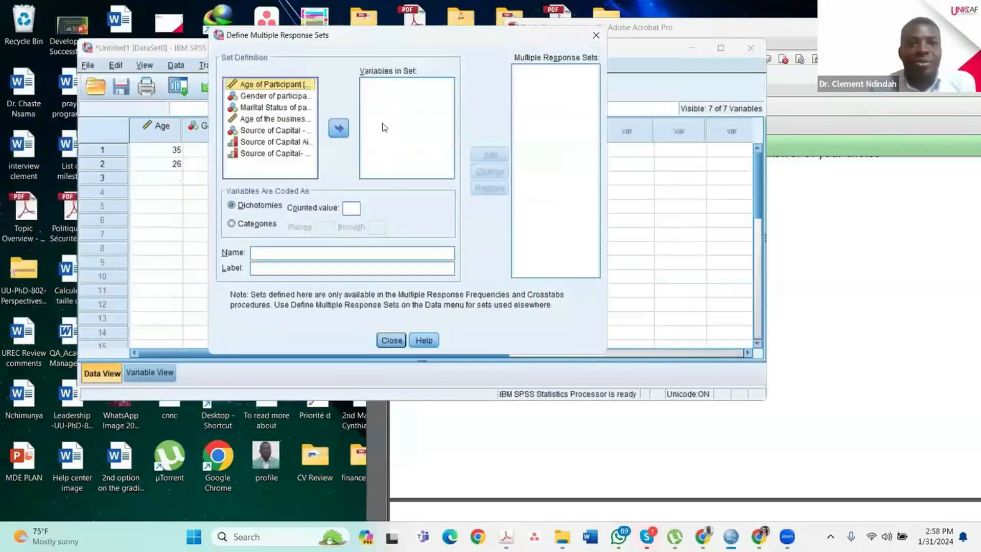
{"action": "left_click", "coordinate": [271, 132]}
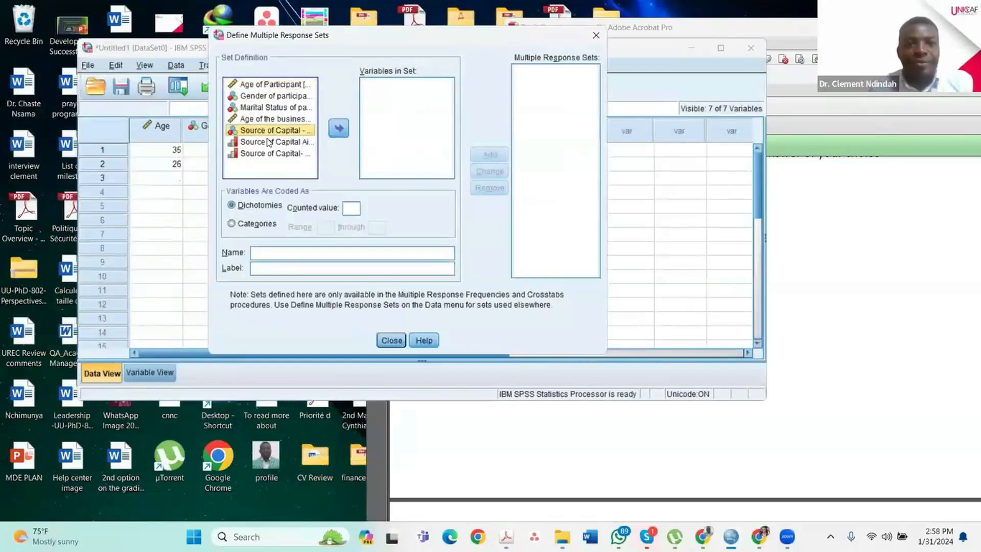
{"action": "left_click", "coordinate": [269, 154], "text": "shift"}
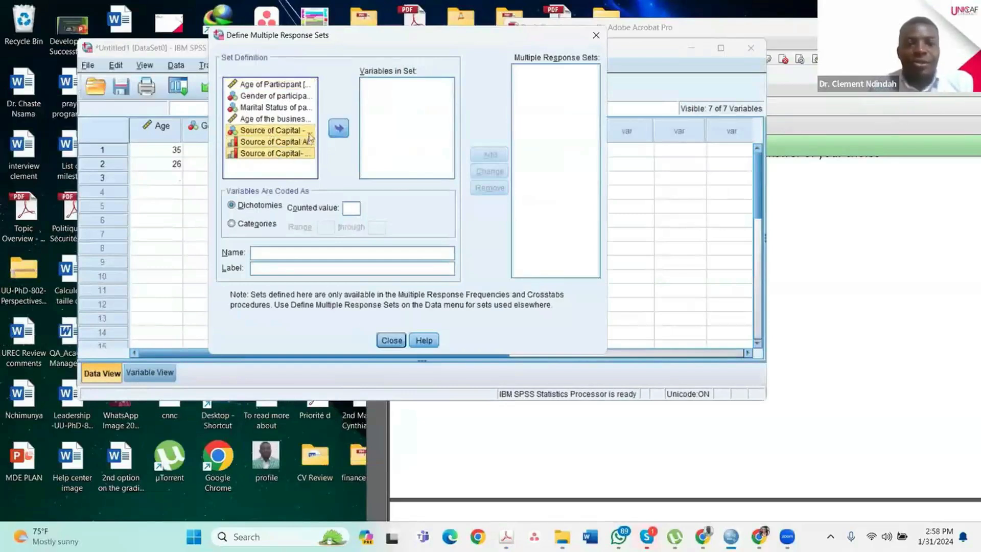
{"action": "left_click", "coordinate": [338, 130]}
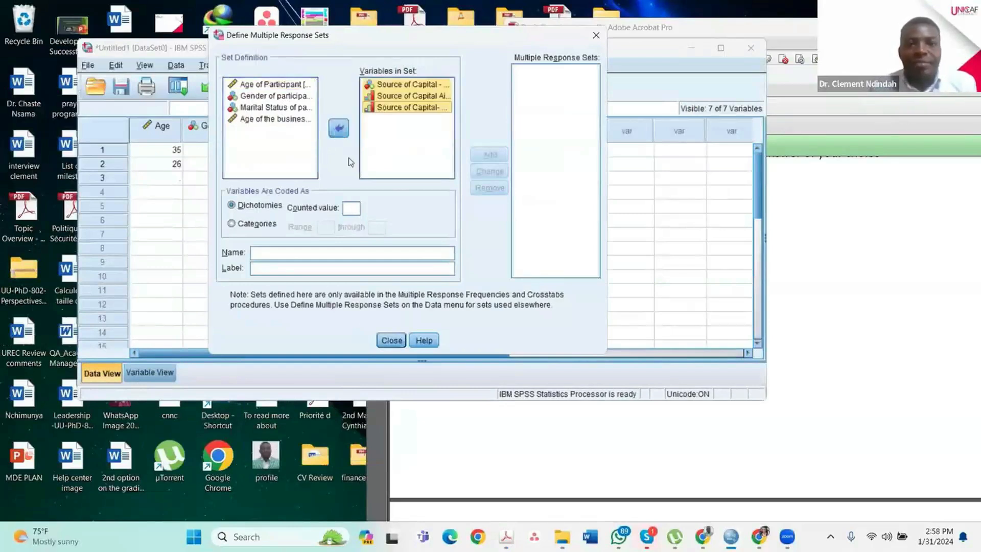
- Code the set's variables as dichotomies with counted value 1 and name the set Source_Capital
{"action": "left_click", "coordinate": [350, 210]}
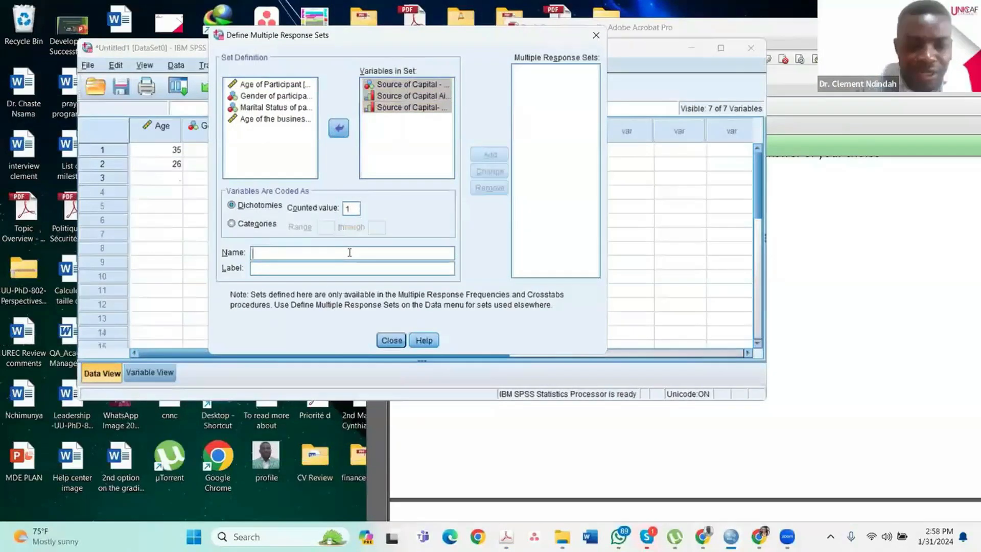
{"action": "type", "text": "Source"}
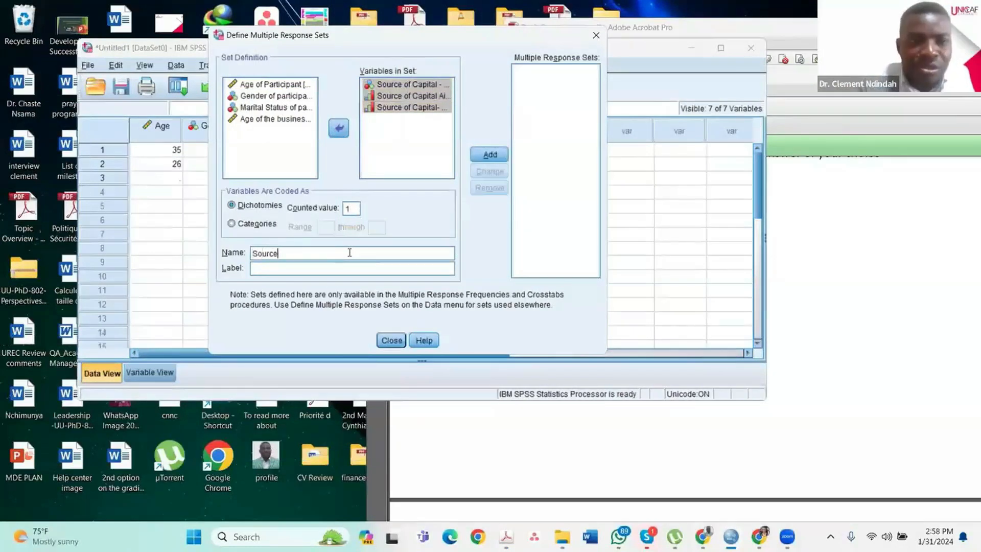
{"action": "type", "text": "_Capital"}
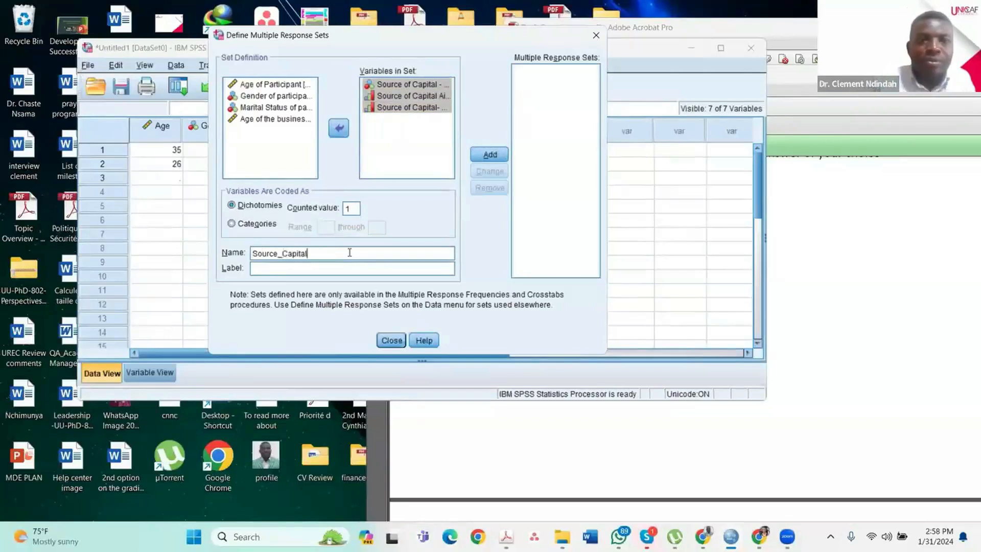
- Label the set "Sources of Capital for the business", add it to the multiple response sets and finish the definition
{"action": "left_click", "coordinate": [332, 270]}
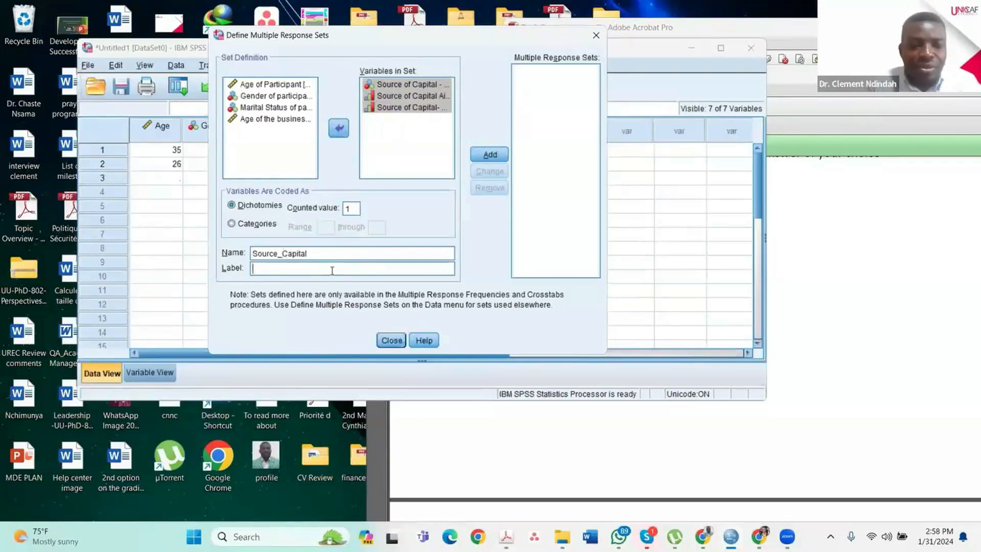
{"action": "type", "text": "Sour"}
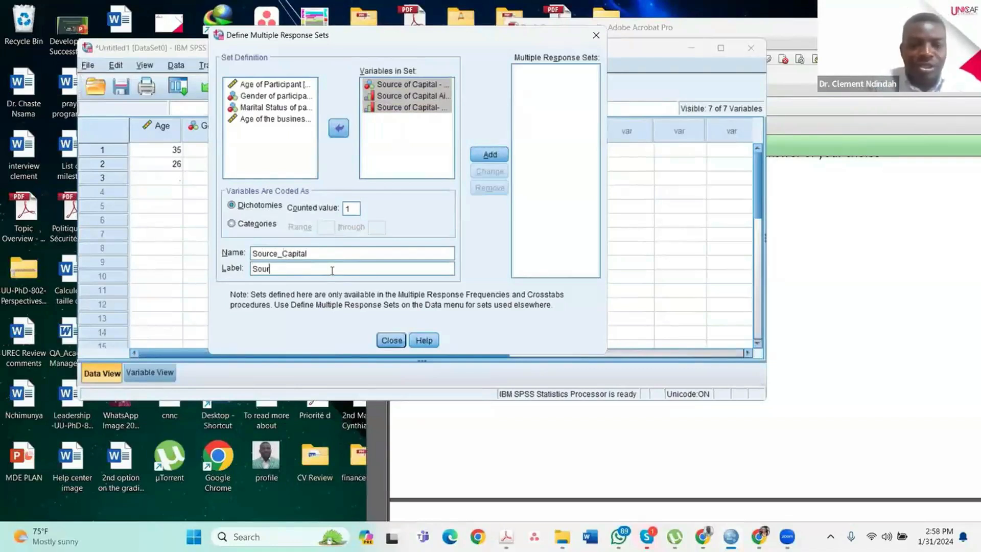
{"action": "type", "text": "ces o"}
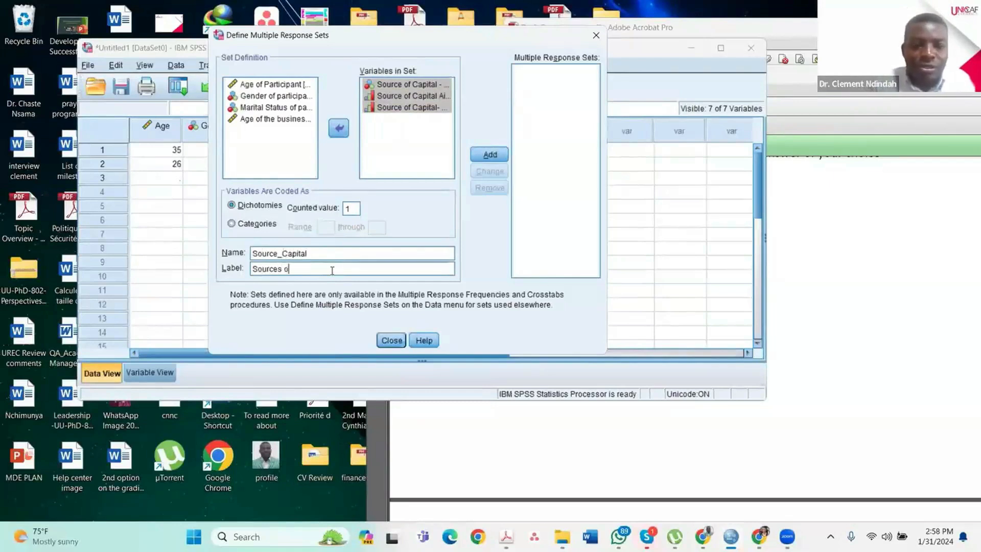
{"action": "type", "text": "f Capital for in"}
{"action": "type", "text": "e business"}
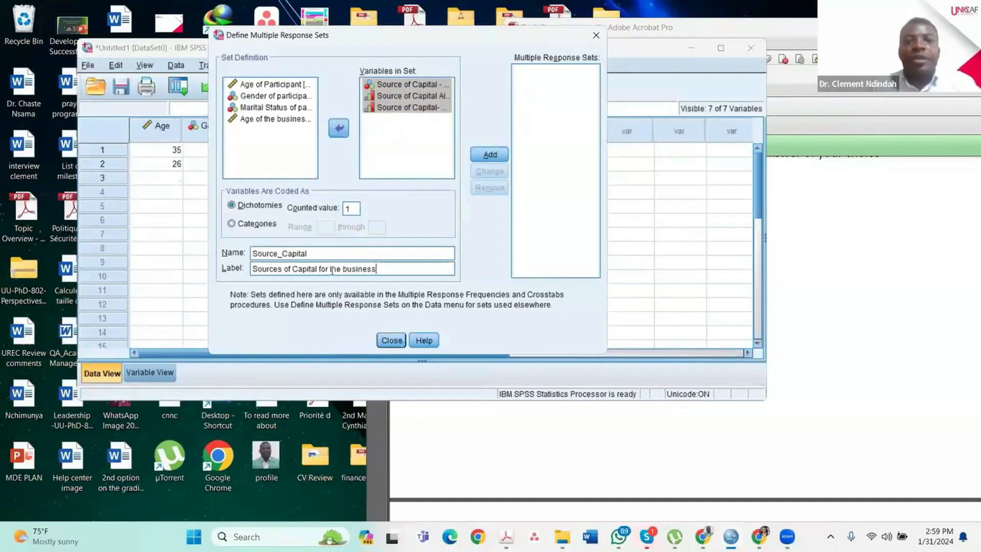
{"action": "left_click", "coordinate": [480, 155]}
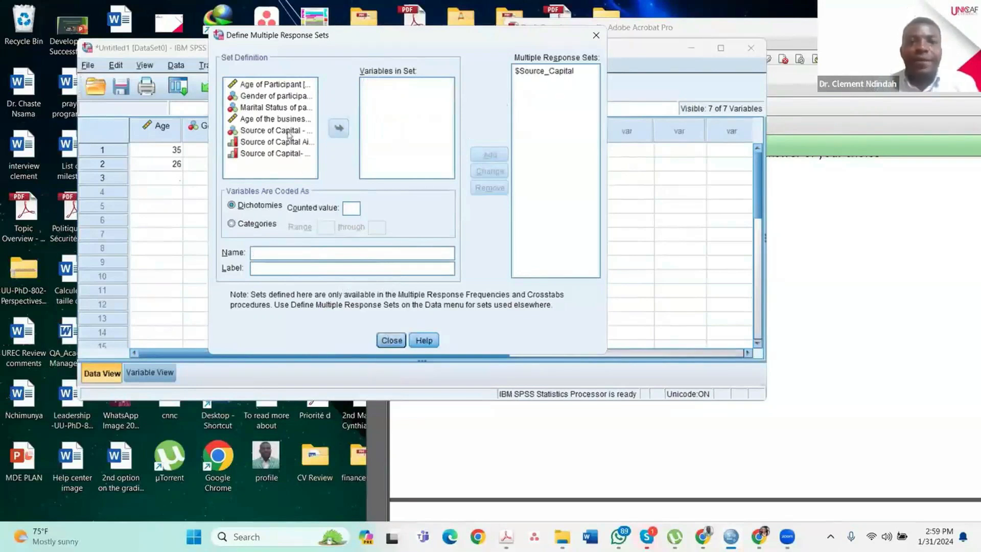
{"action": "left_click", "coordinate": [392, 341]}
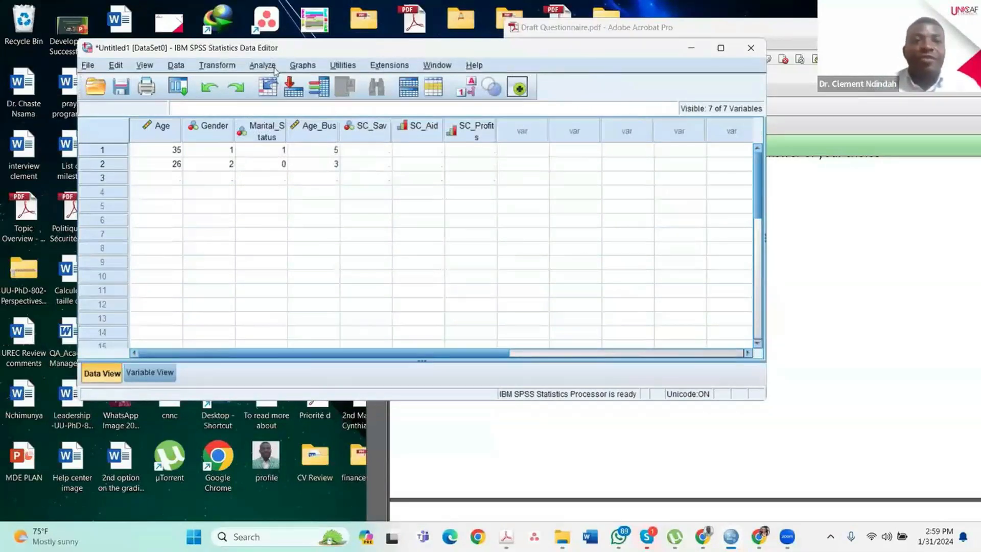
- Run multiple response frequencies for the Sources of Capital set, and close the resulting output without saving it
{"action": "left_click", "coordinate": [255, 68]}
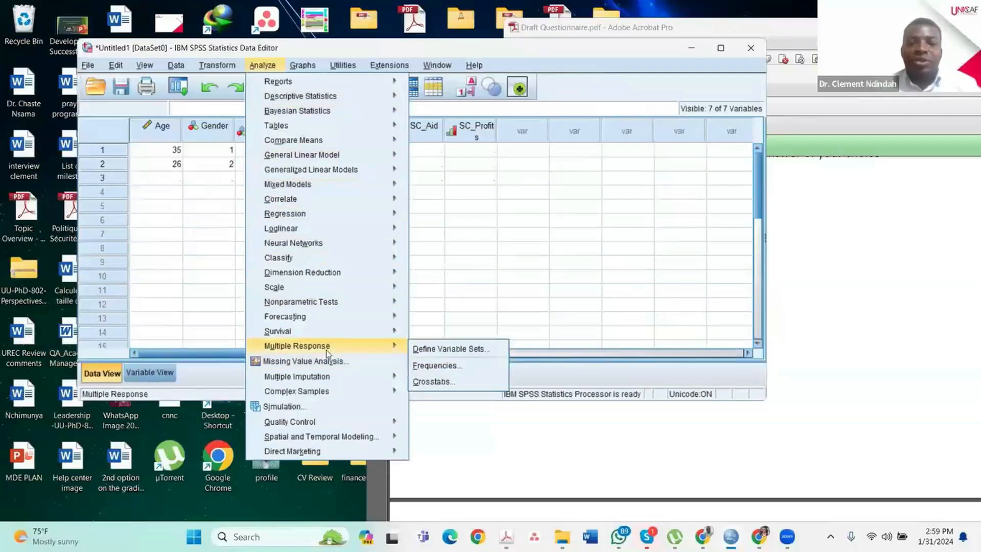
{"action": "left_click", "coordinate": [440, 367]}
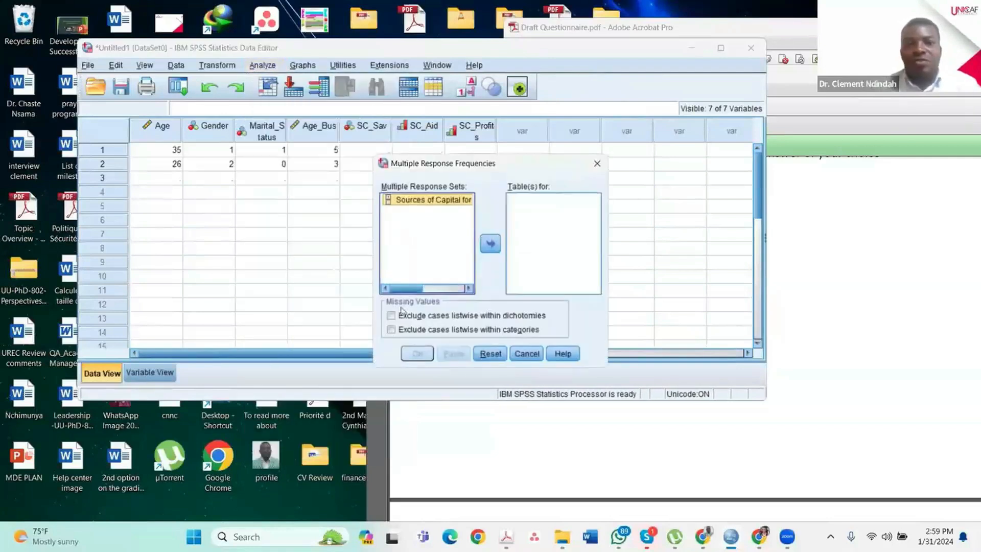
{"action": "left_click", "coordinate": [490, 244]}
{"action": "left_click", "coordinate": [417, 354]}
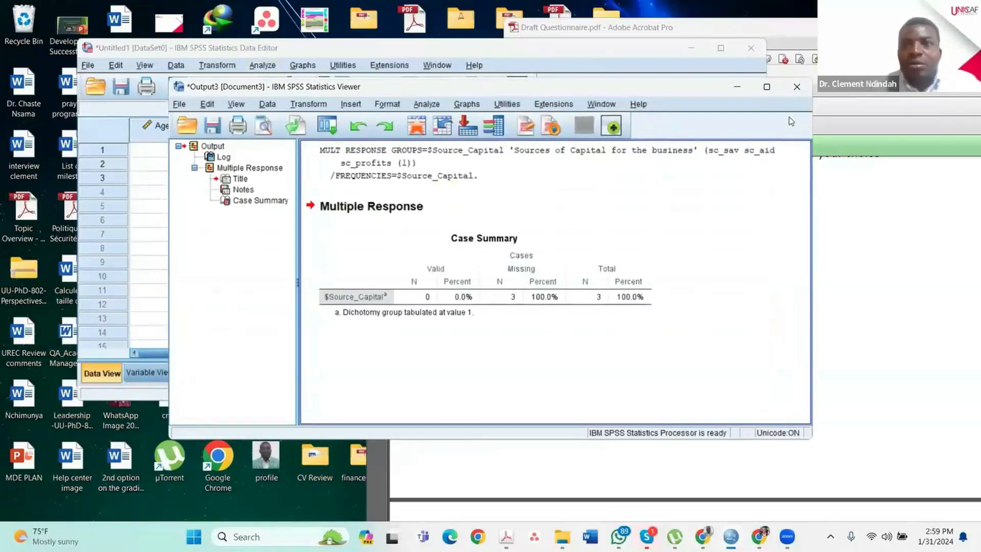
{"action": "left_click", "coordinate": [796, 87]}
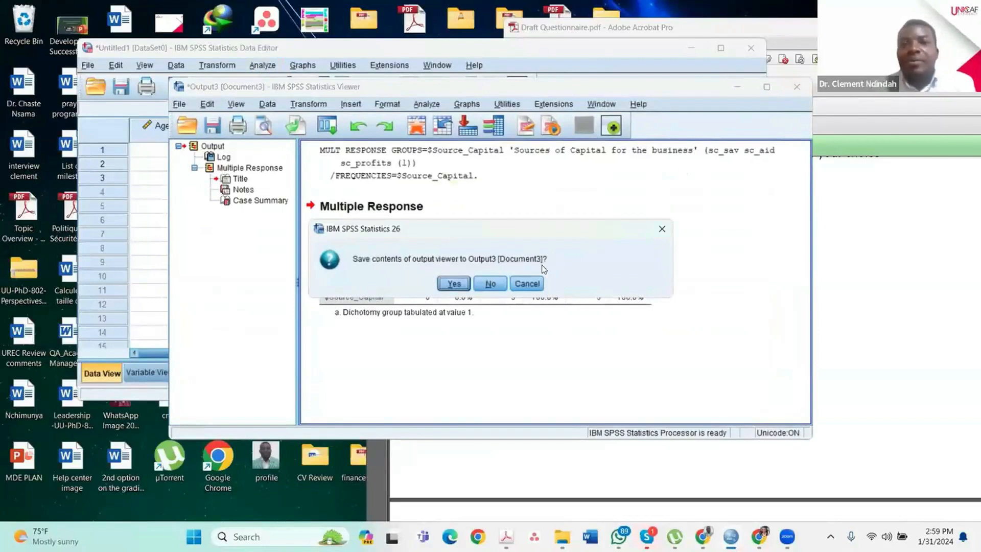
{"action": "left_click", "coordinate": [480, 285]}
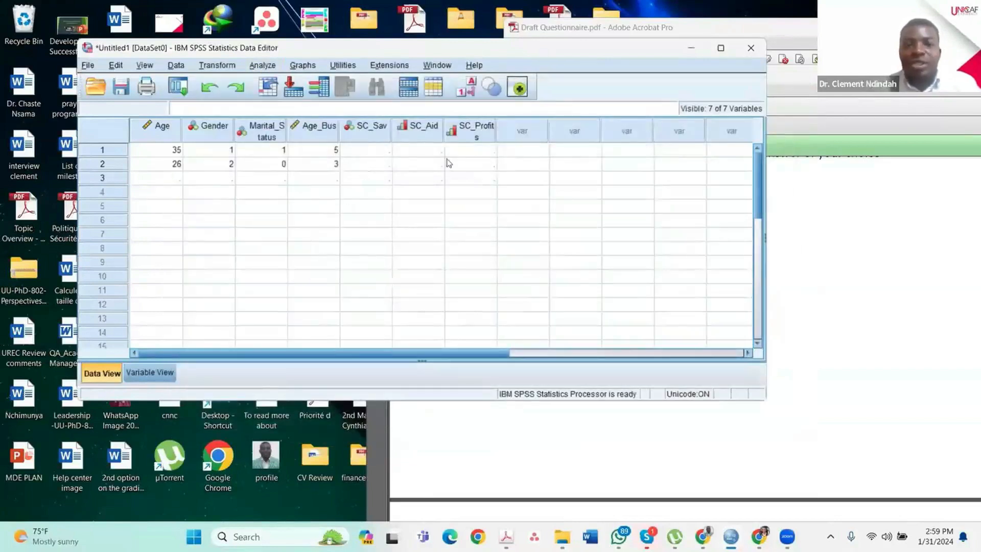
- Check the source-of-capital answers in R 2.pdf and enter them for case 2 in SPSS: SC_Profits 1, SC_Aid 1, SC_Sav 0
{"action": "left_click", "coordinate": [771, 34]}
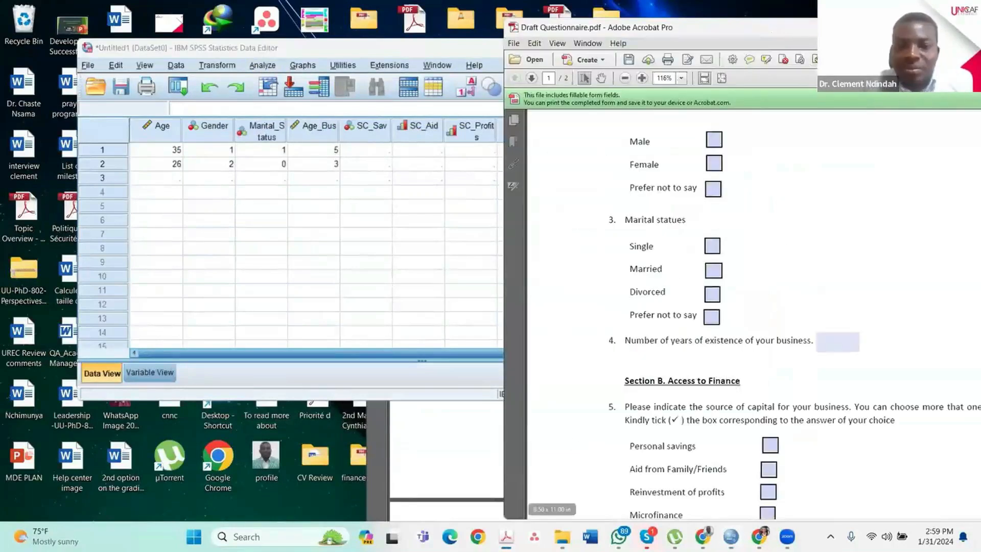
{"action": "scroll", "coordinate": [785, 333], "scroll_direction": "down", "scroll_amount": 3}
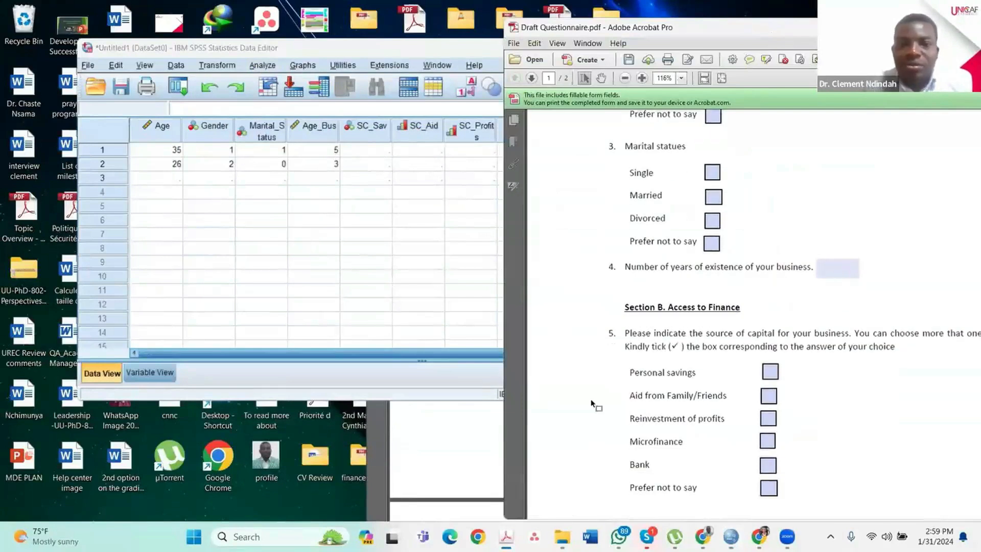
{"action": "left_click", "coordinate": [455, 448]}
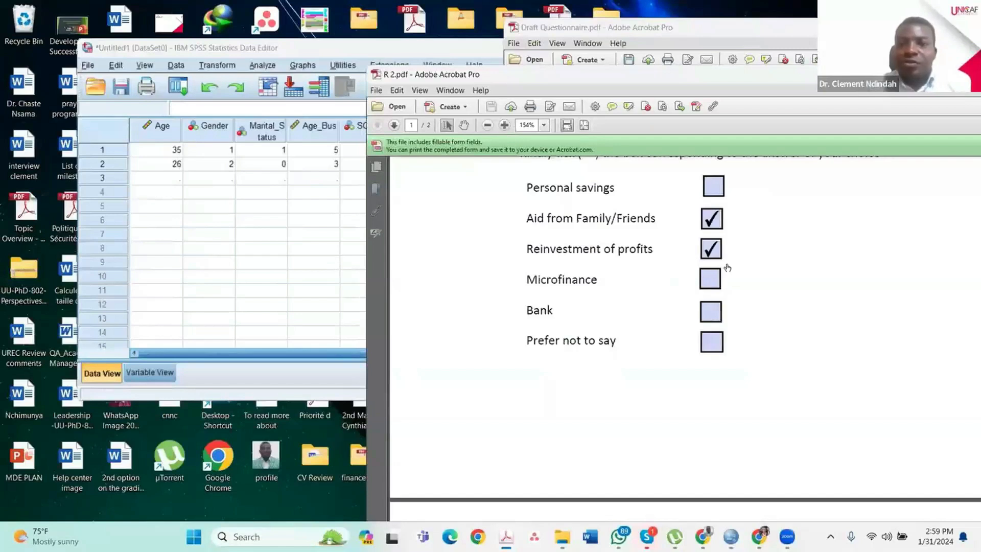
{"action": "left_click", "coordinate": [264, 149]}
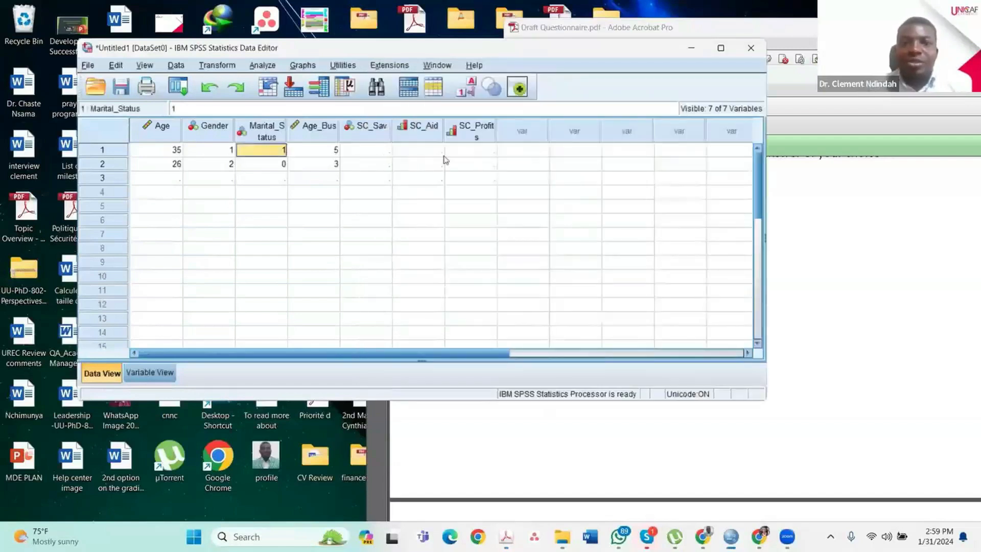
{"action": "left_click", "coordinate": [466, 168]}
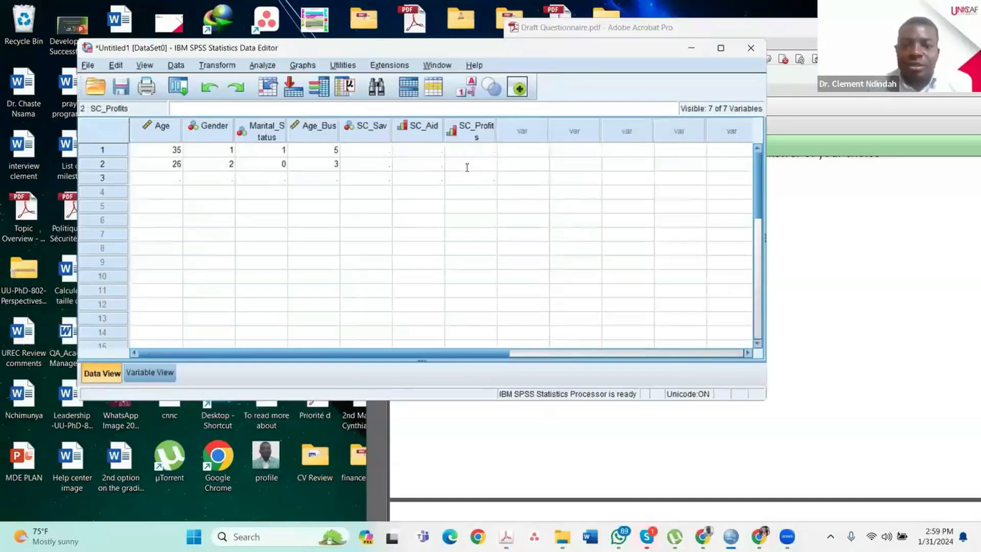
{"action": "left_click", "coordinate": [429, 166]}
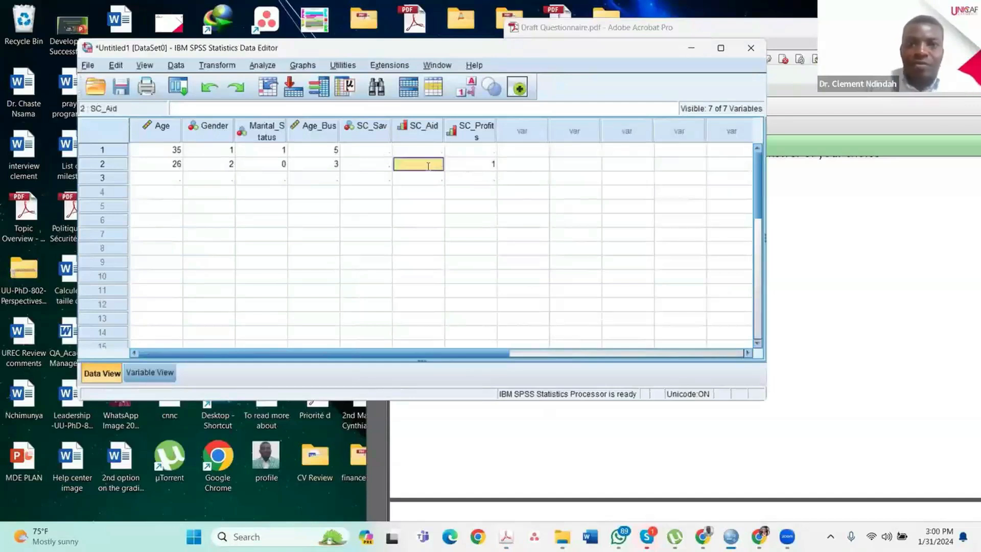
{"action": "type", "text": "1"}
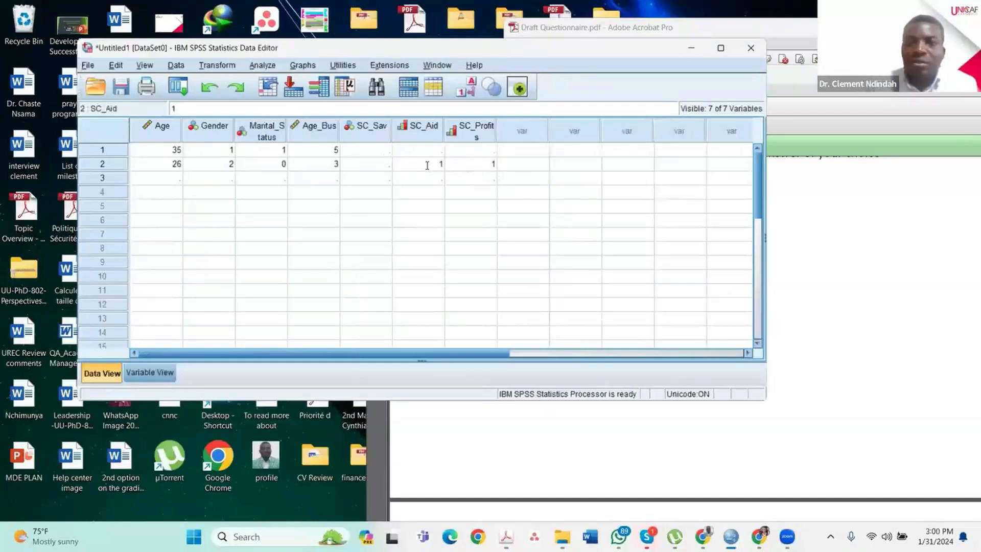
{"action": "left_click", "coordinate": [374, 164]}
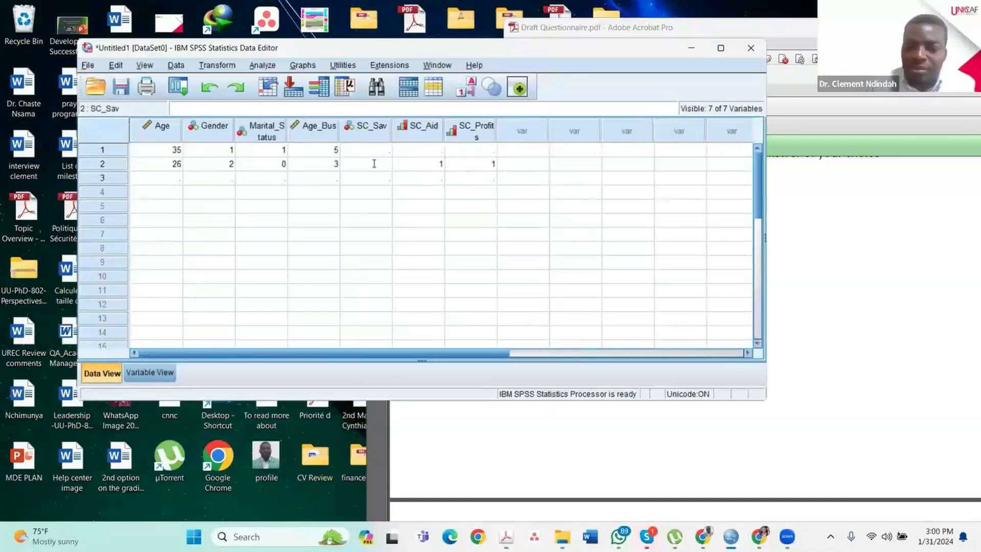
{"action": "type", "text": "0"}
- Check the source-of-capital answers in R 1.pdf and enter them for case 1 in SPSS: SC_Aid 1, SC_Profits 1, SC_Sav 0
{"action": "left_click", "coordinate": [938, 345]}
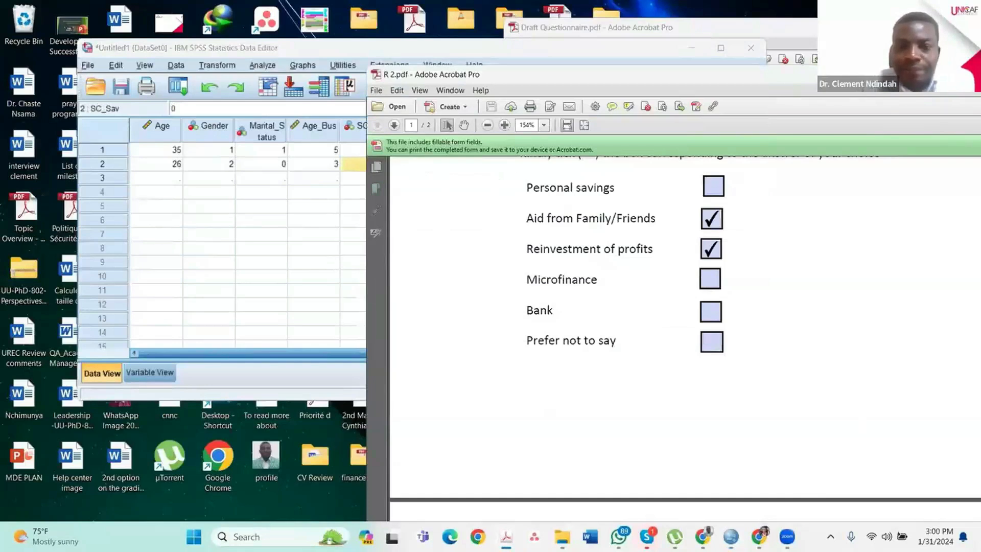
{"action": "mouse_move", "coordinate": [506, 536]}
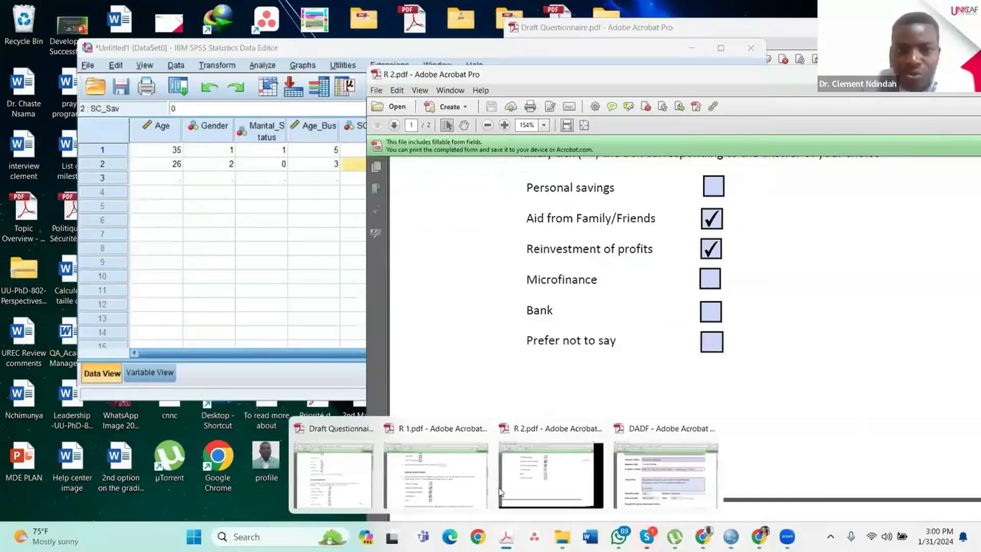
{"action": "left_click", "coordinate": [436, 476]}
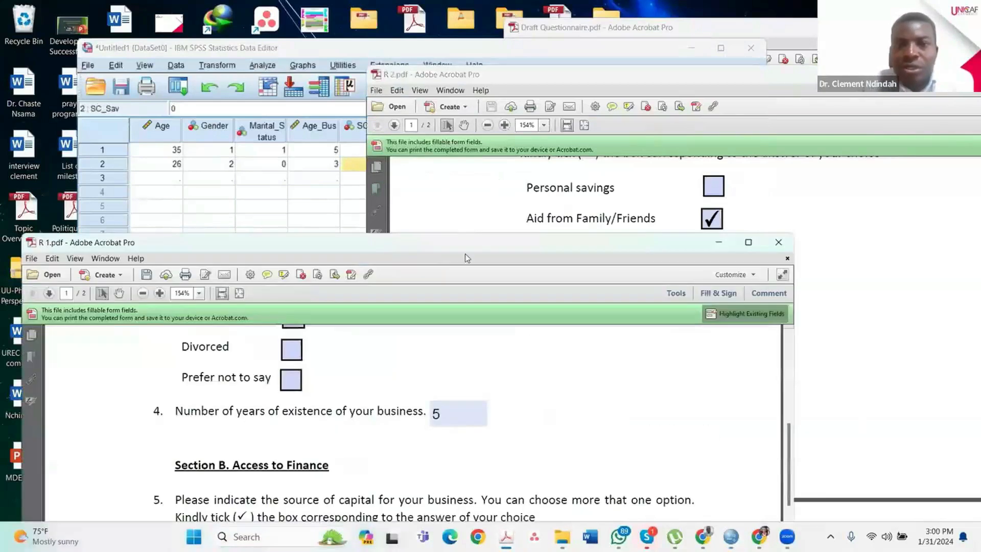
{"action": "left_click_drag", "start_coordinate": [475, 243], "coordinate": [758, 16]}
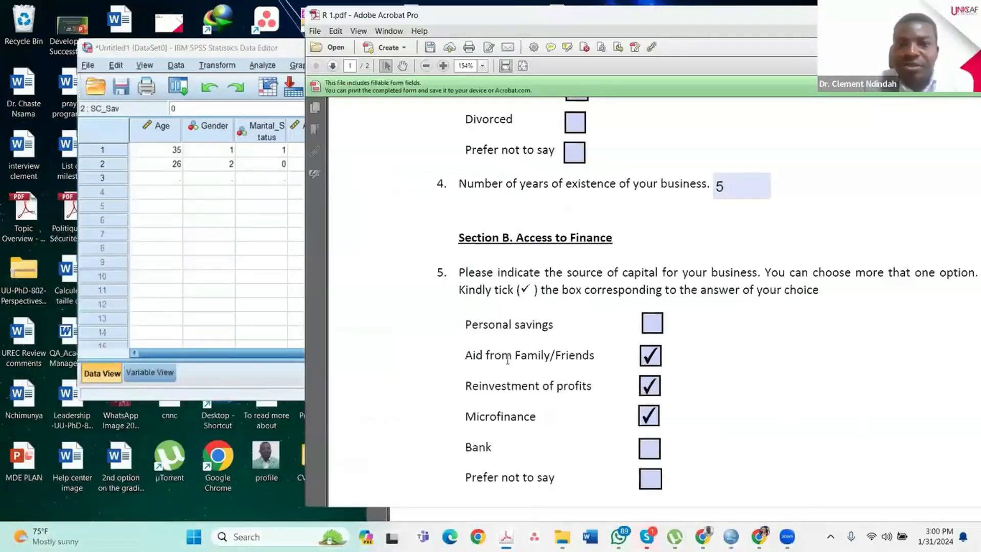
{"action": "left_click", "coordinate": [264, 171]}
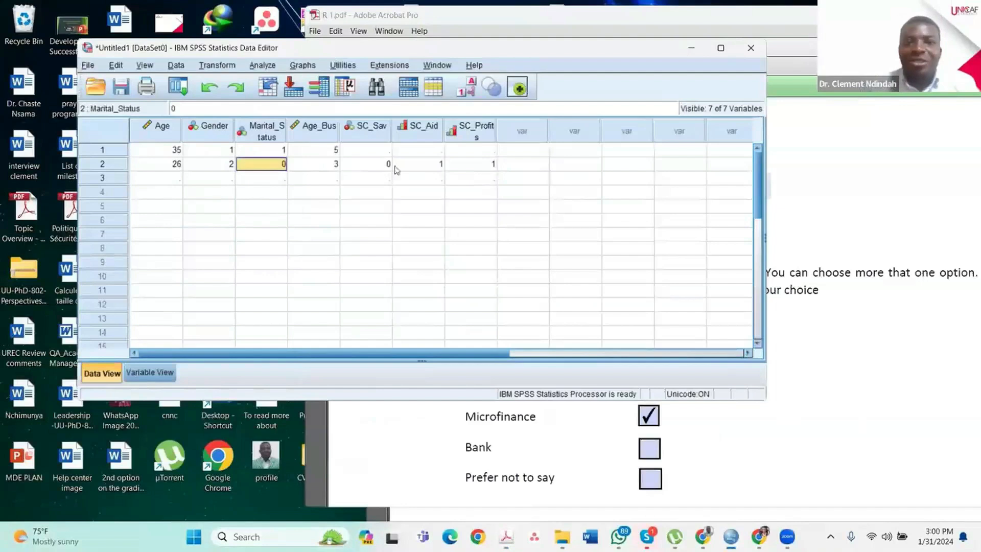
{"action": "left_click", "coordinate": [424, 148]}
{"action": "type", "text": "1"}
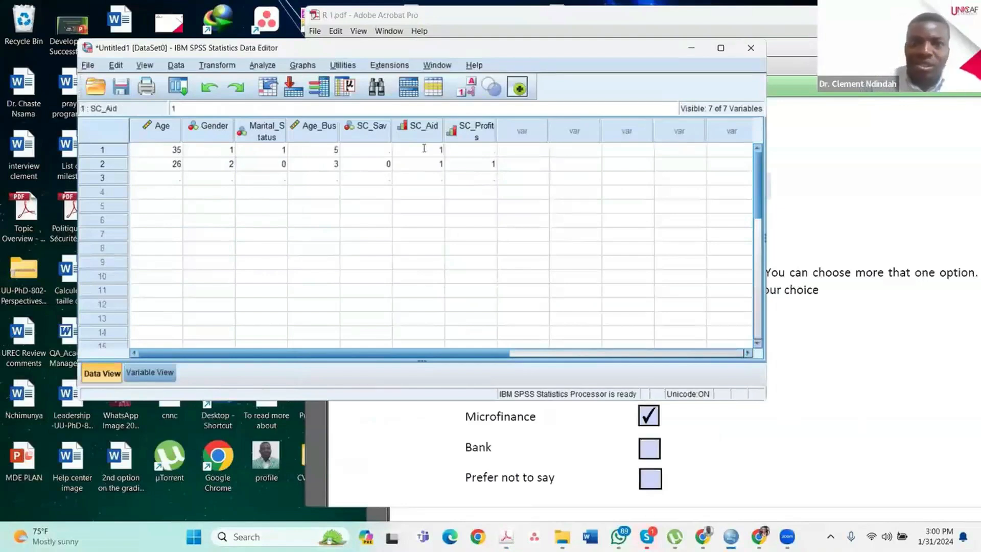
{"action": "left_click", "coordinate": [488, 146]}
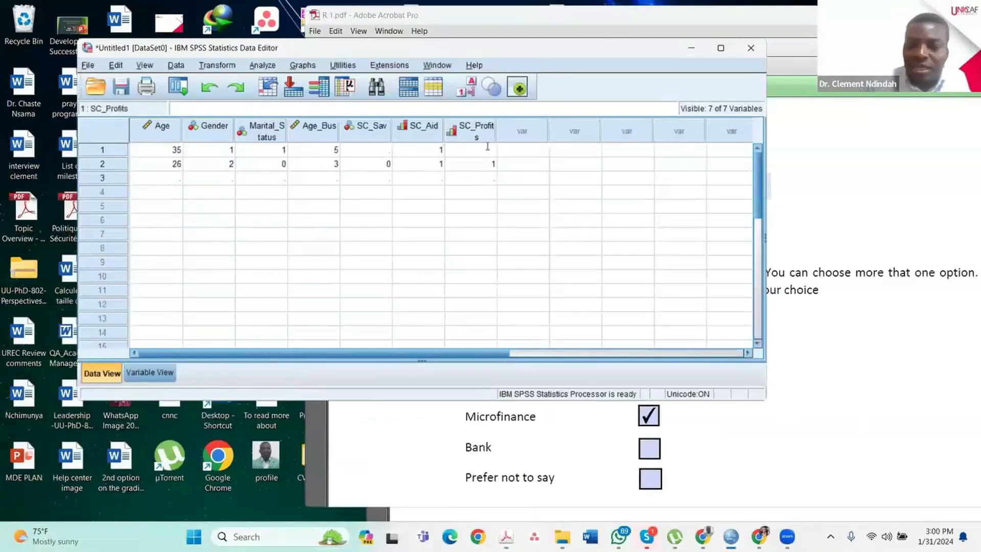
{"action": "type", "text": "1"}
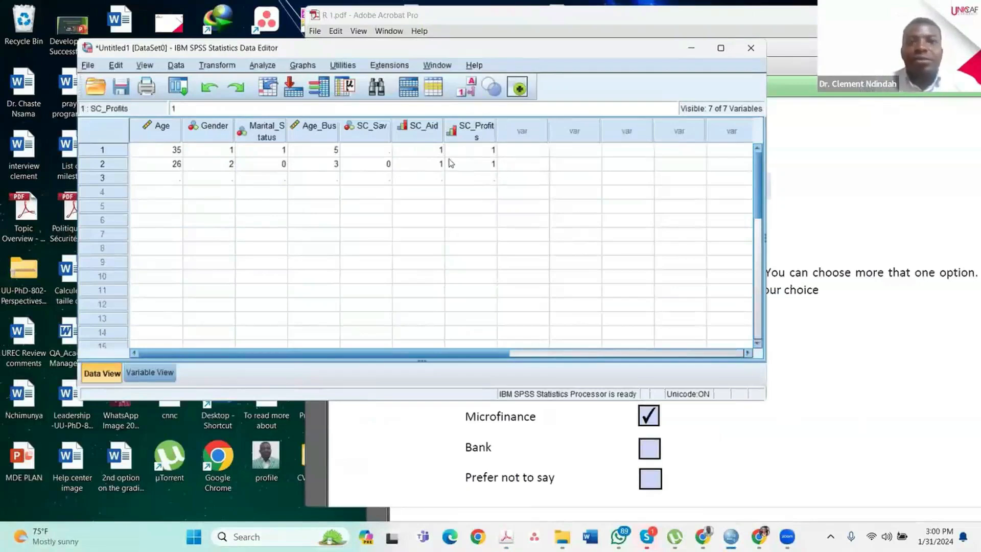
{"action": "left_click", "coordinate": [390, 149]}
{"action": "type", "text": "0"}
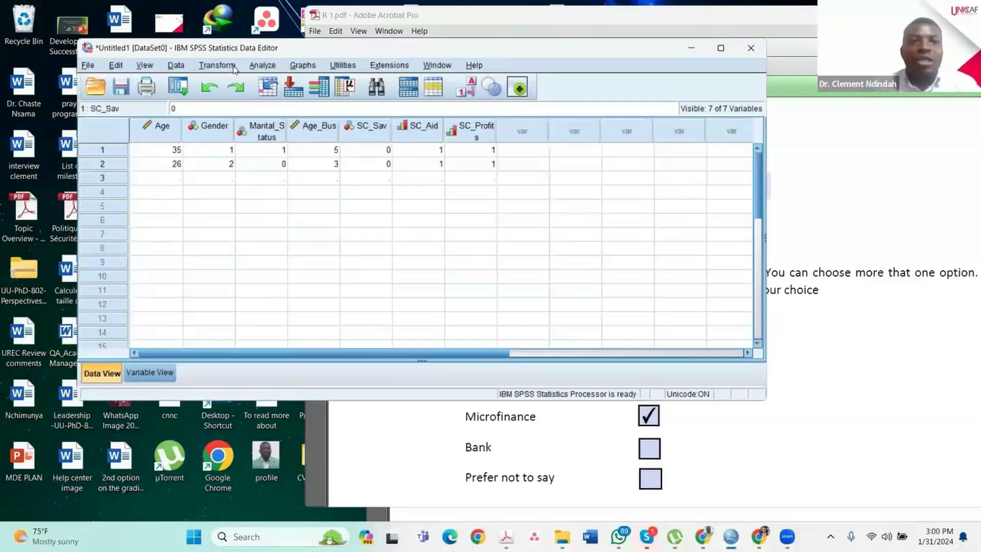
- Rerun the multiple response frequencies for the Sources of Capital set, review the frequencies table, and close the output without saving it
{"action": "left_click", "coordinate": [262, 65]}
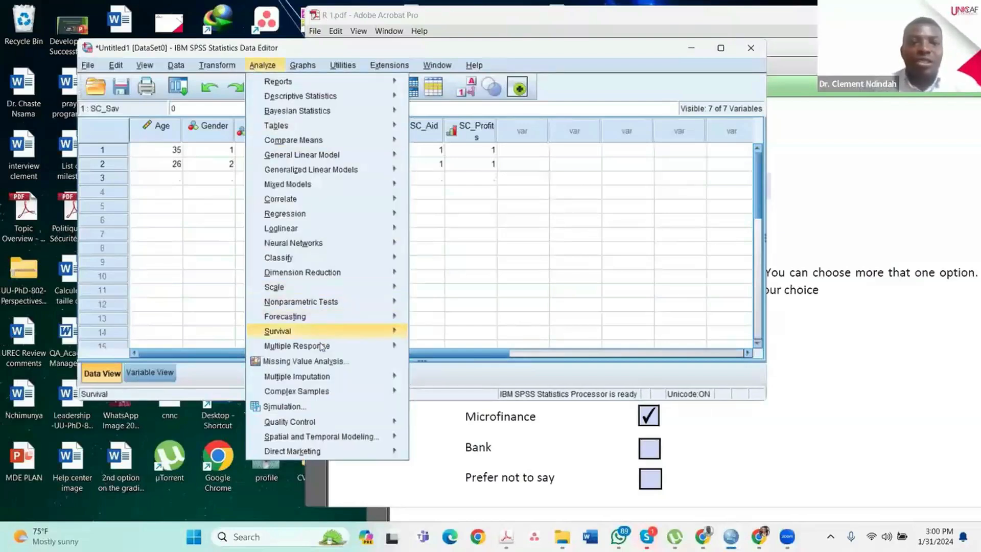
{"action": "mouse_move", "coordinate": [397, 352]}
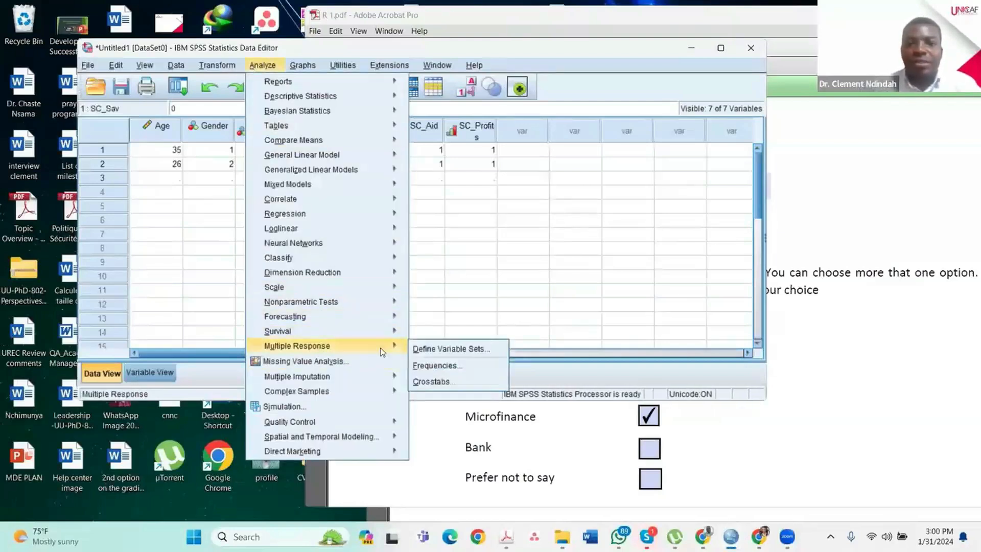
{"action": "left_click", "coordinate": [449, 363]}
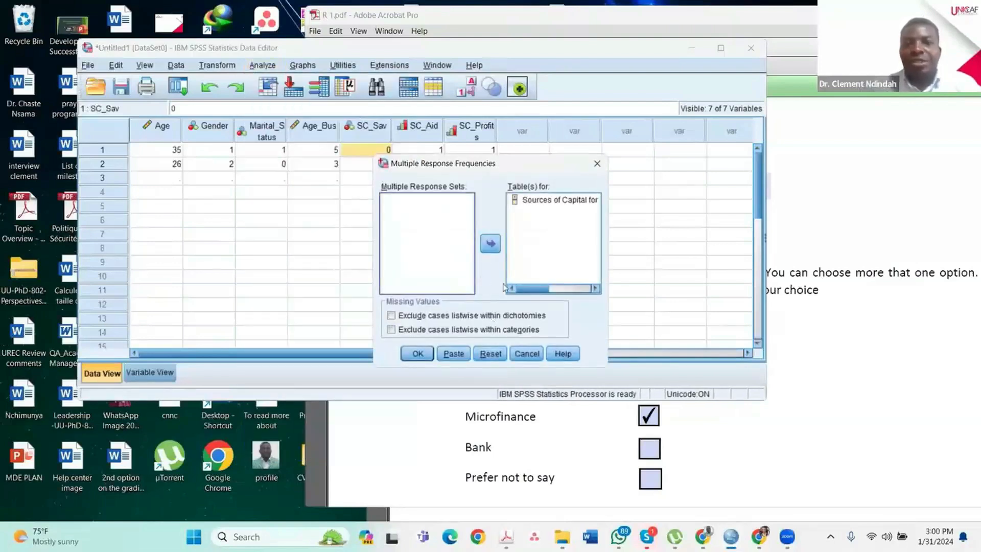
{"action": "left_click", "coordinate": [410, 354]}
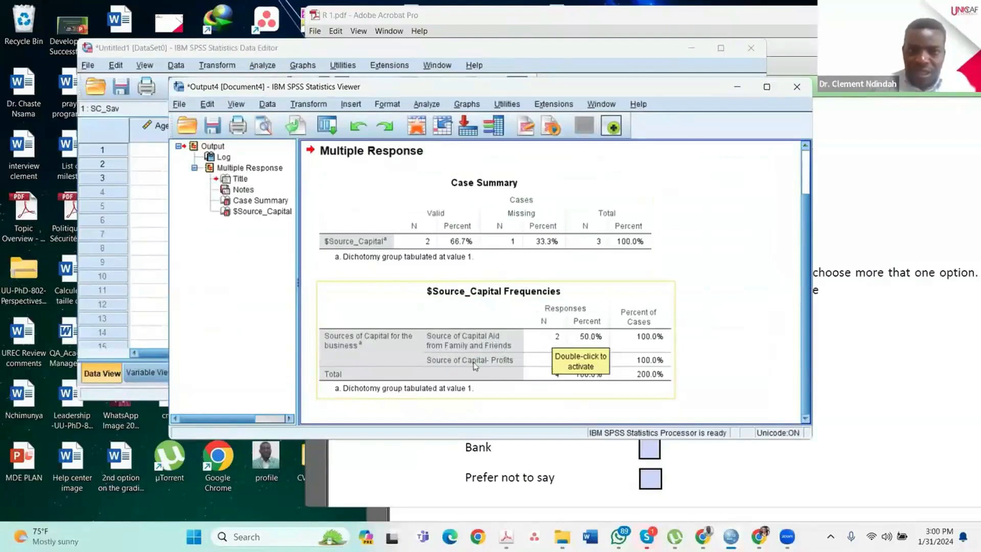
{"action": "left_click", "coordinate": [560, 368]}
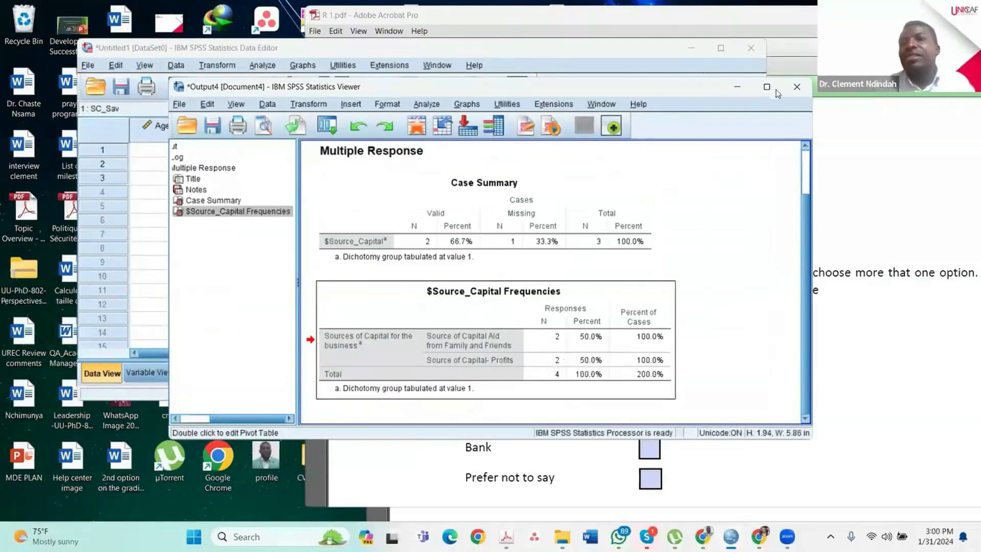
{"action": "left_click", "coordinate": [797, 88]}
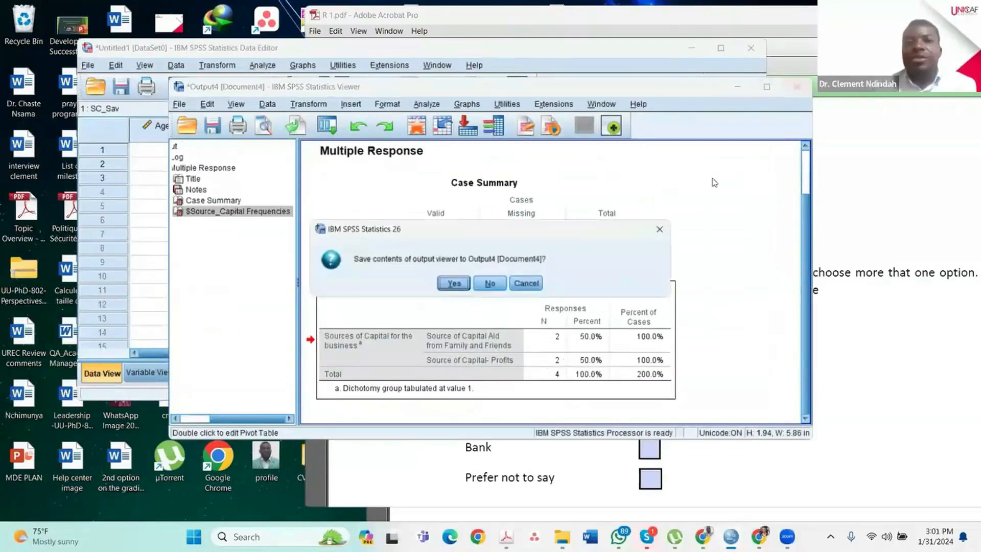
{"action": "left_click", "coordinate": [490, 284]}
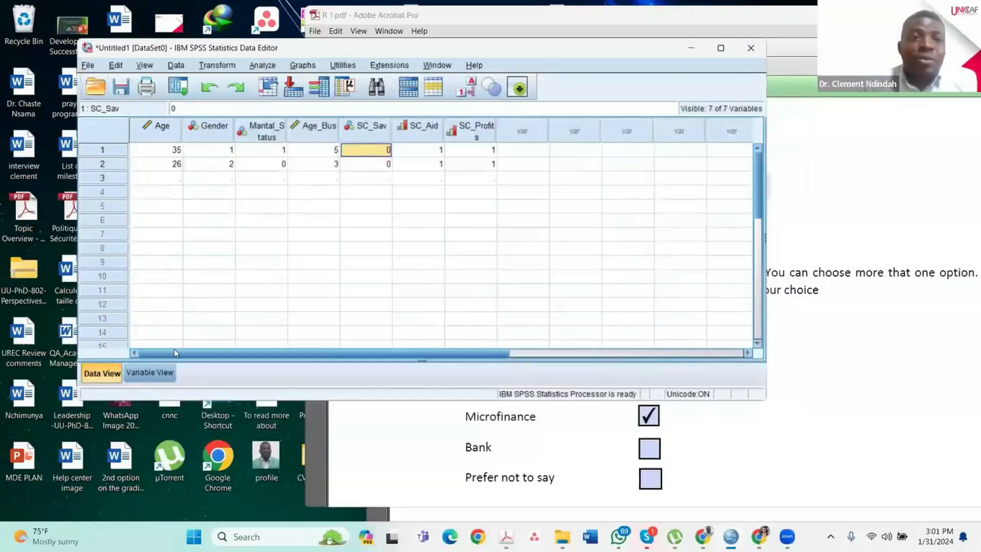
- Examine the question 6 agreement-scale statements Cap 1 to Cap 5 in R 1.pdf, with the SPSS variable definitions alongside
{"action": "left_click", "coordinate": [149, 373]}
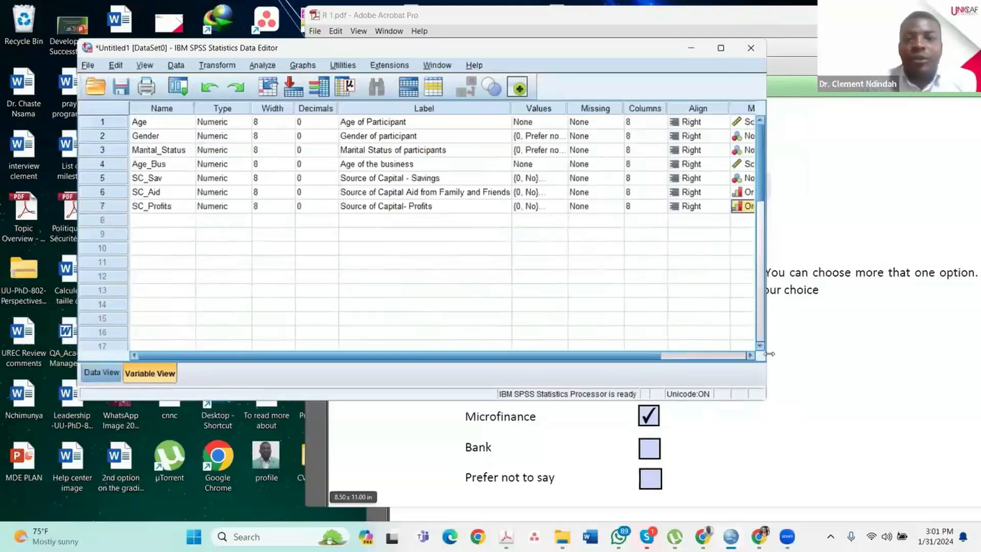
{"action": "left_click", "coordinate": [863, 345]}
{"action": "scroll", "coordinate": [686, 343], "scroll_direction": "down", "scroll_amount": 2}
{"action": "scroll", "coordinate": [687, 343], "scroll_direction": "down", "scroll_amount": 6}
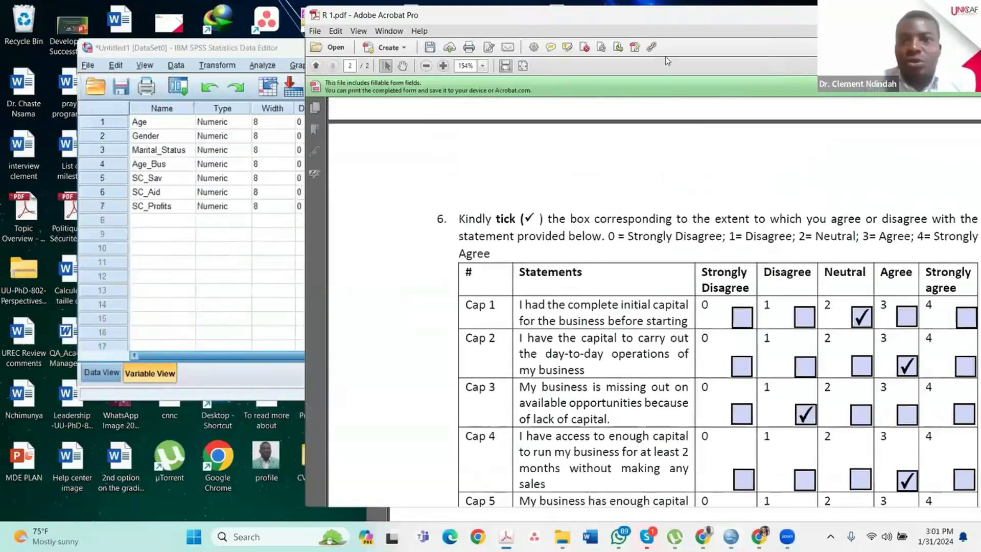
{"action": "left_click_drag", "start_coordinate": [675, 15], "coordinate": [596, 21]}
{"action": "scroll", "coordinate": [618, 250], "scroll_direction": "down", "scroll_amount": 2}
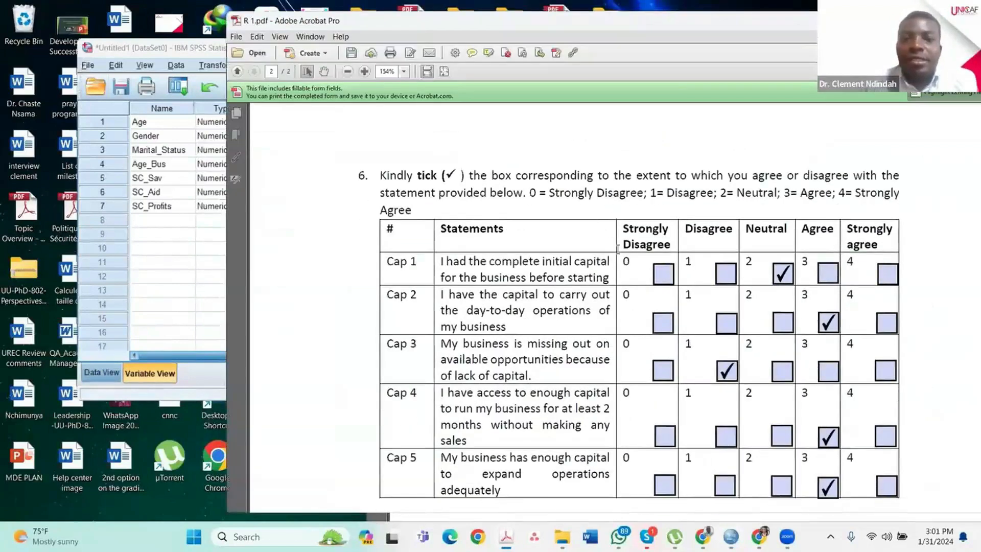
{"action": "scroll", "coordinate": [618, 250], "scroll_direction": "down", "scroll_amount": 2}
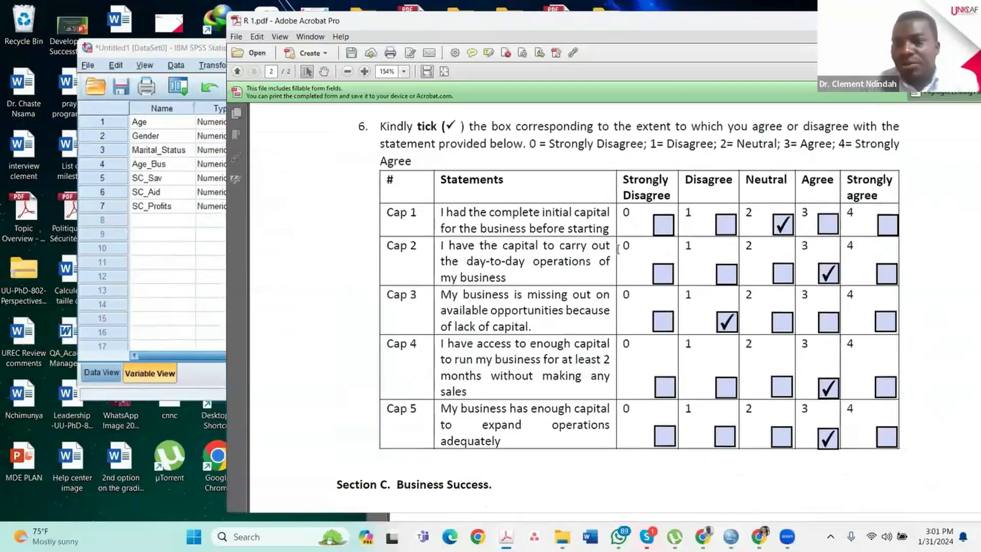
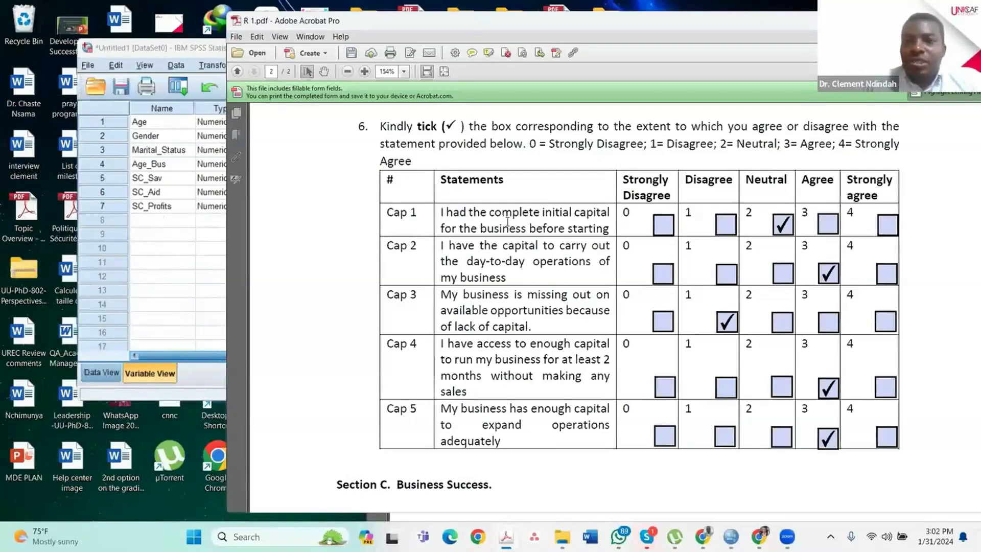
- Add a variable named Acc_Cap1 in SPSS below SC_Profits and set its decimals to 0
{"action": "left_click", "coordinate": [170, 222]}
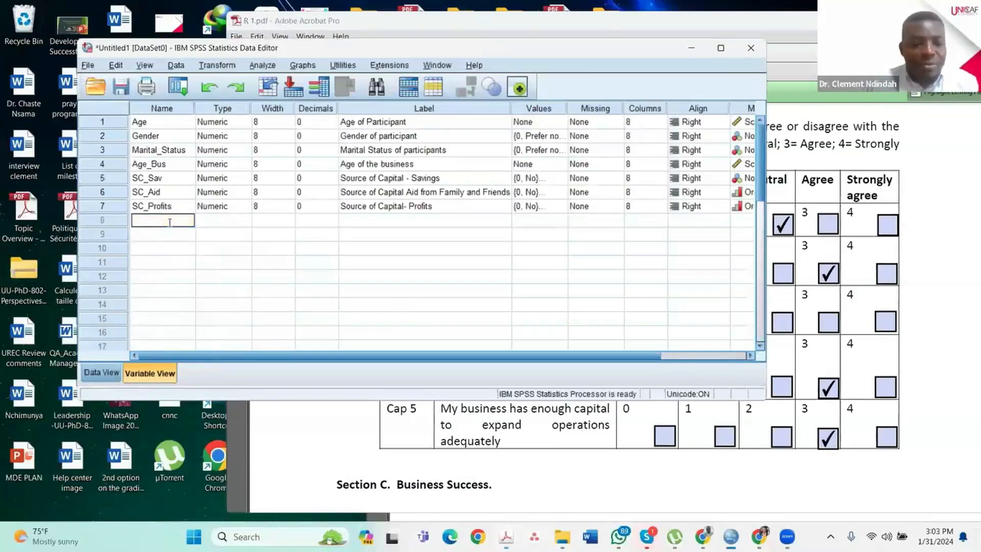
{"action": "type", "text": "Acc"}
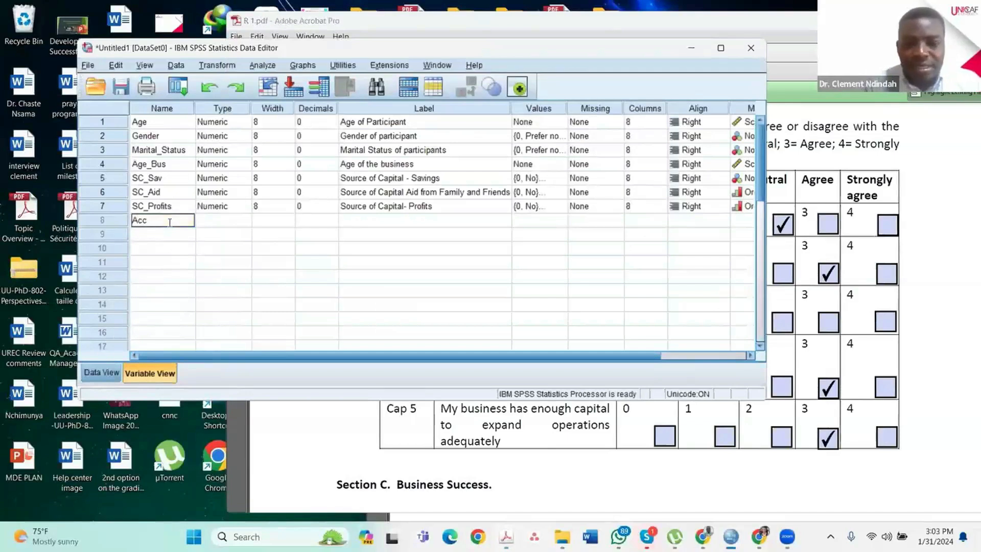
{"action": "type", "text": "_Cap"}
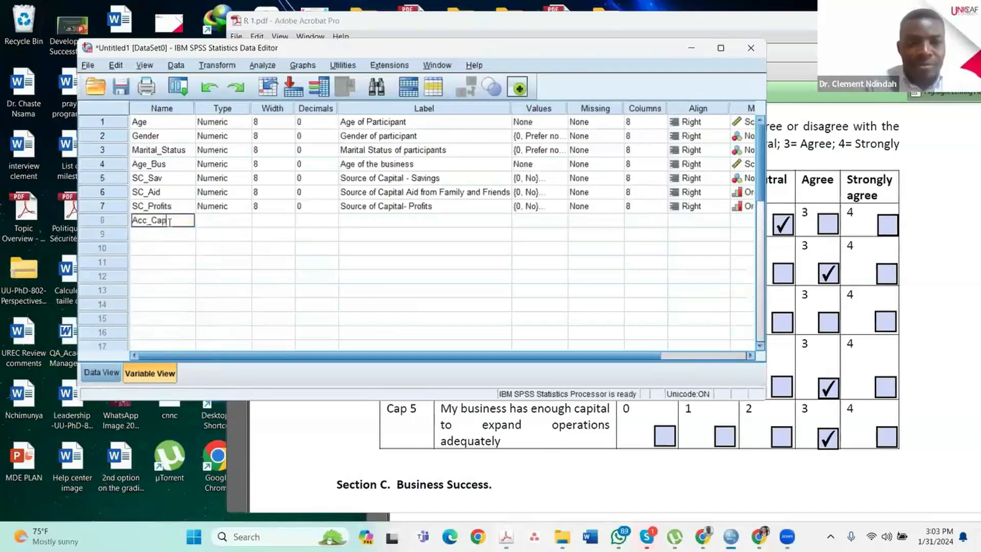
{"action": "type", "text": "1"}
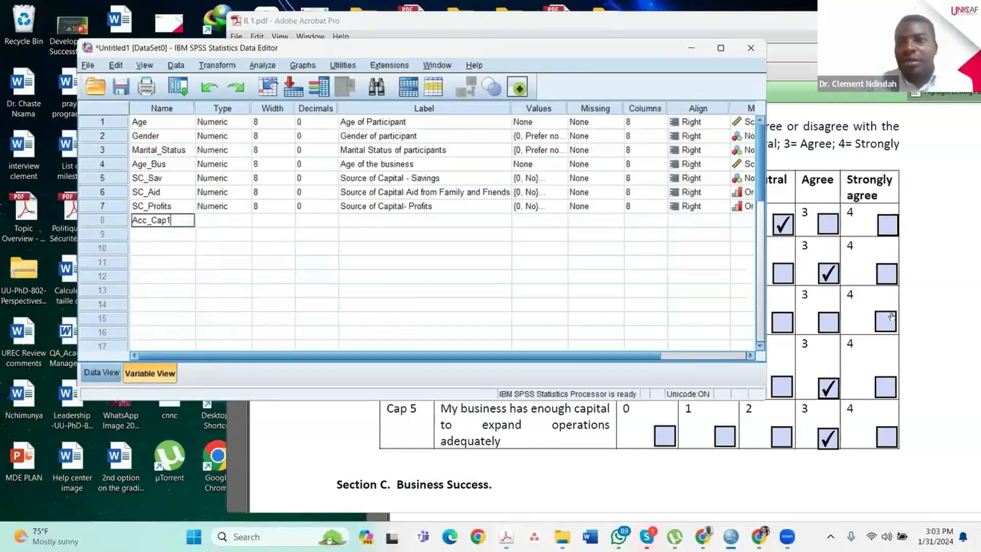
{"action": "left_click", "coordinate": [928, 277]}
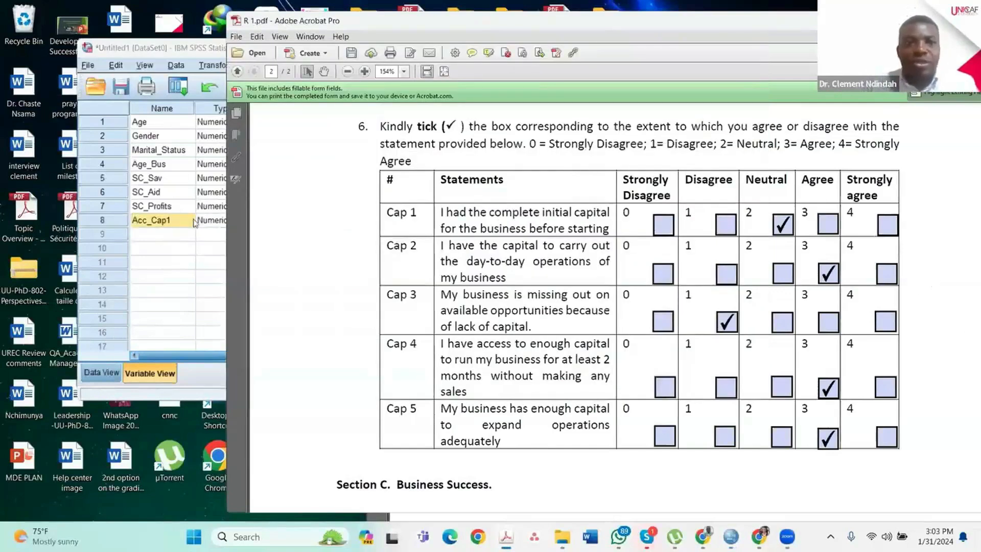
{"action": "left_click", "coordinate": [214, 220]}
{"action": "left_click", "coordinate": [332, 223]}
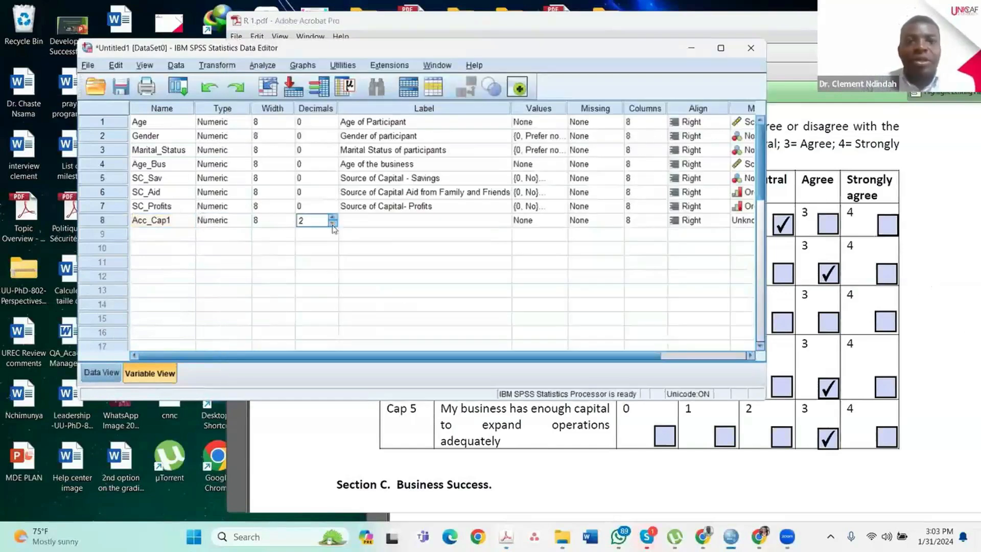
- Label Acc_Cap1 "Access to capital_initial capital", checking the wording of the Cap 1 statement in R 1.pdf
{"action": "left_click", "coordinate": [384, 220]}
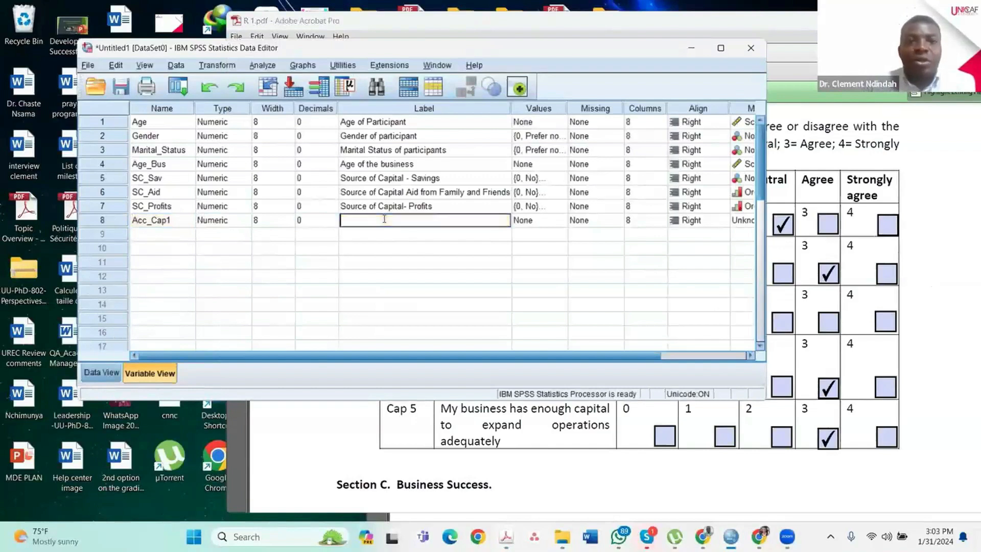
{"action": "type", "text": "Access to capital 1"}
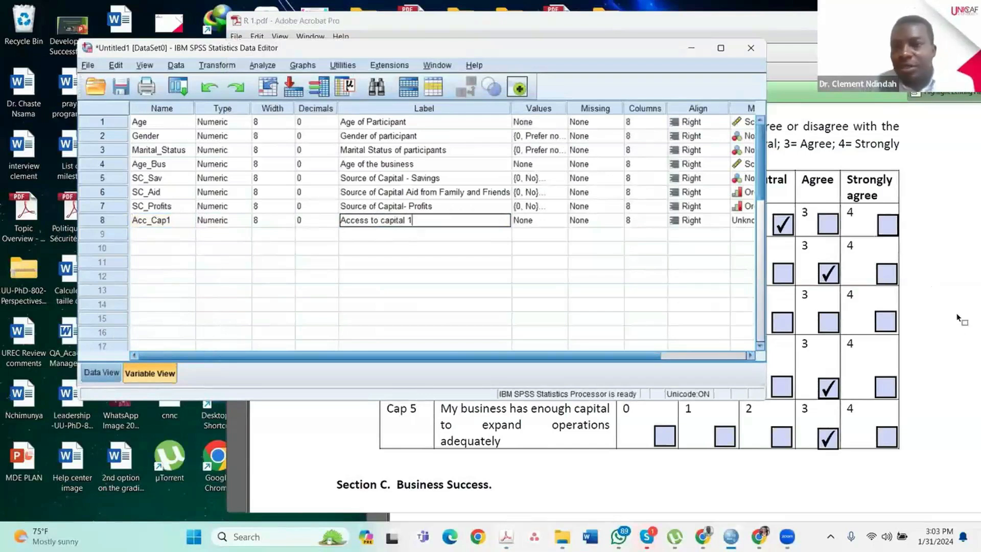
{"action": "left_click", "coordinate": [801, 310]}
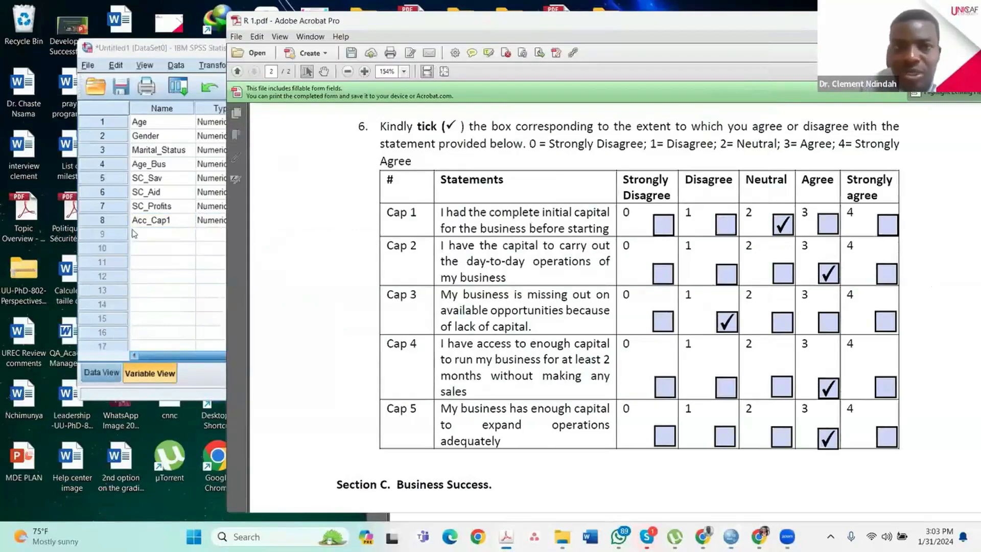
{"action": "left_click", "coordinate": [201, 220]}
{"action": "left_click", "coordinate": [412, 219]}
{"action": "left_click", "coordinate": [411, 220]}
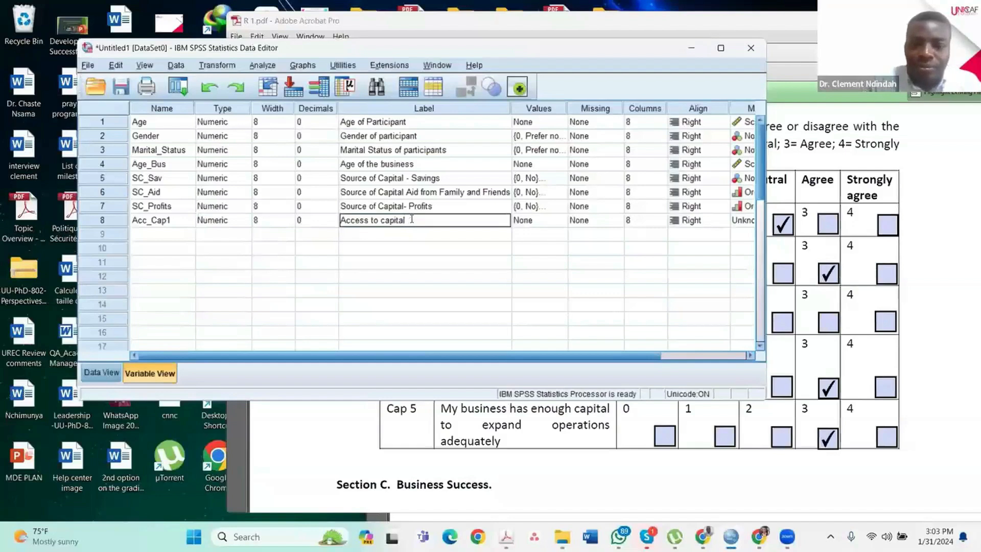
{"action": "type", "text": "Initial cap"}
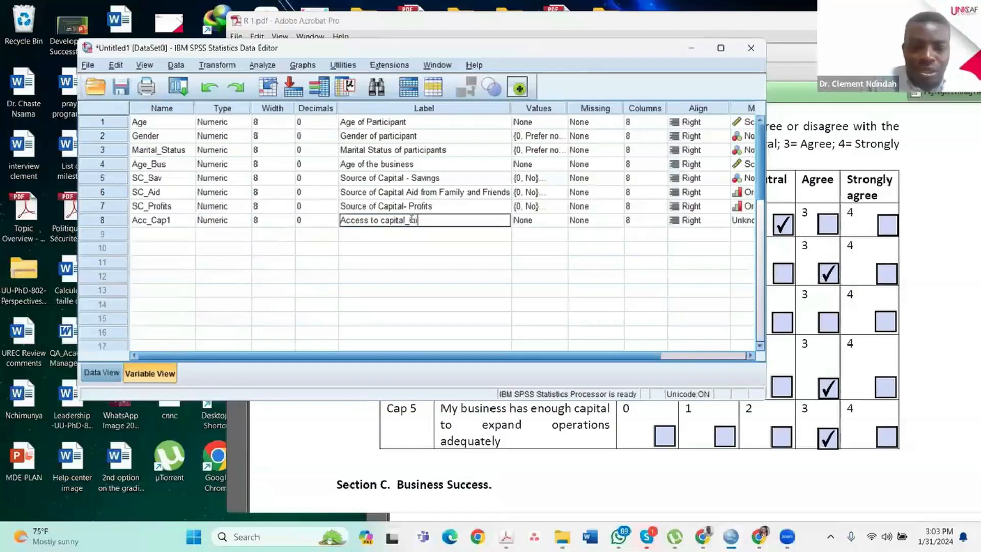
{"action": "type", "text": "ital"}
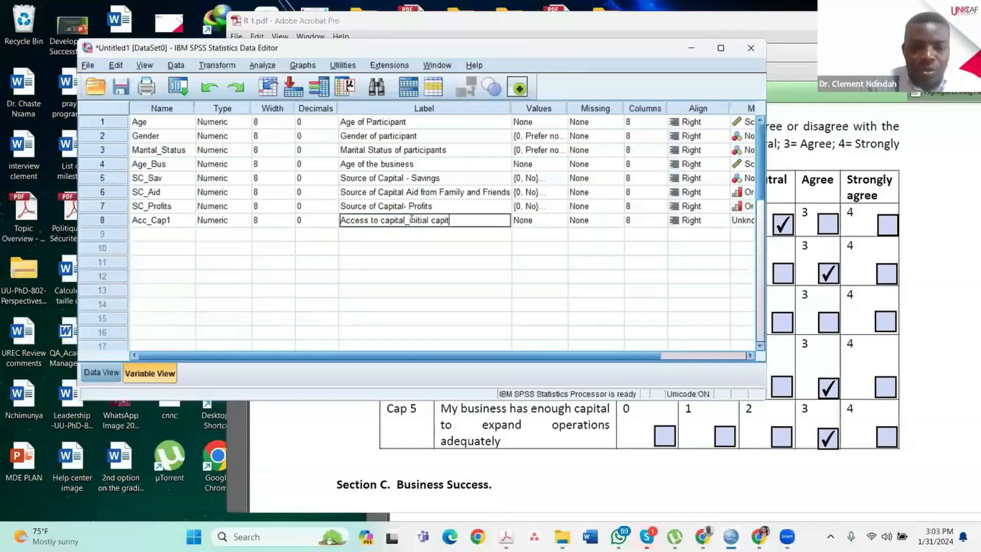
- Open the value labels of Acc_Cap1 and add 0 = "Strongly Disagree", 1 = "Disagree" and 2 = "Neutal"
{"action": "left_click", "coordinate": [555, 223]}
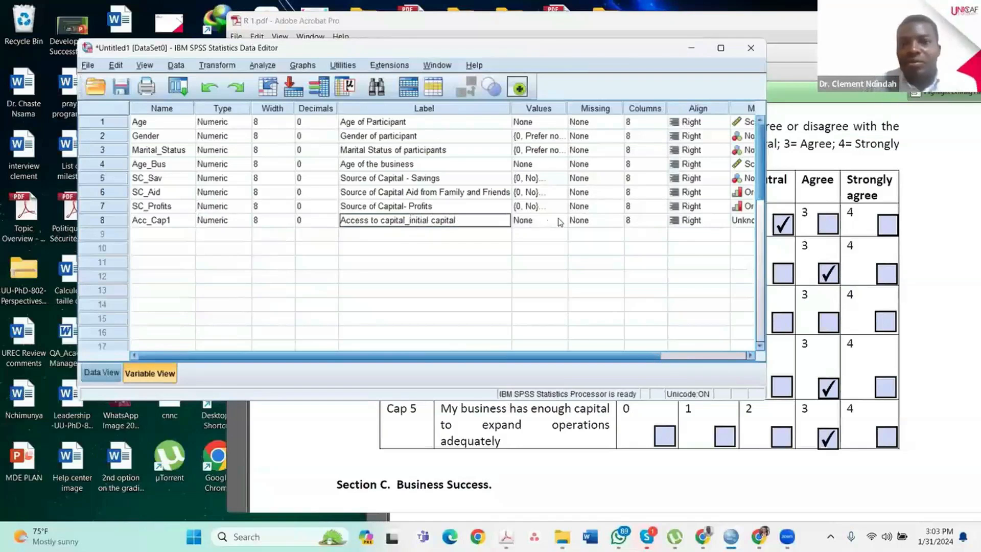
{"action": "left_click", "coordinate": [560, 220]}
{"action": "type", "text": "0"}
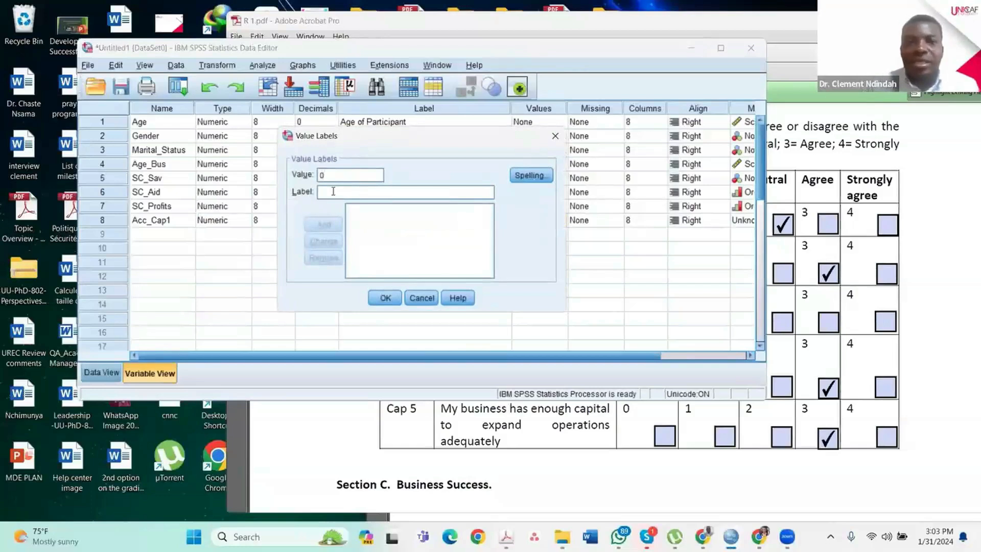
{"action": "left_click", "coordinate": [333, 191]}
{"action": "type", "text": "Strongly Disagree"}
{"action": "left_click", "coordinate": [330, 226]}
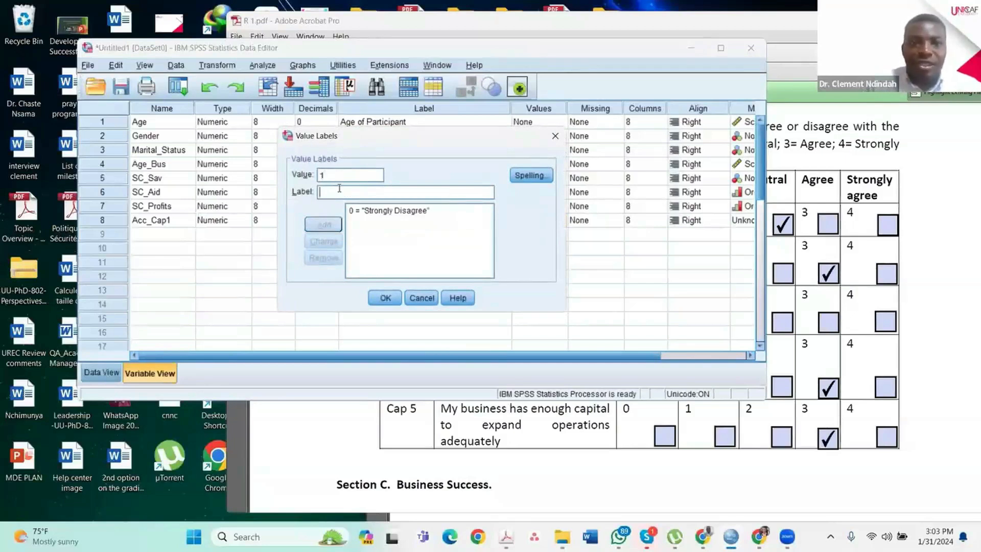
{"action": "type", "text": "Disagree"}
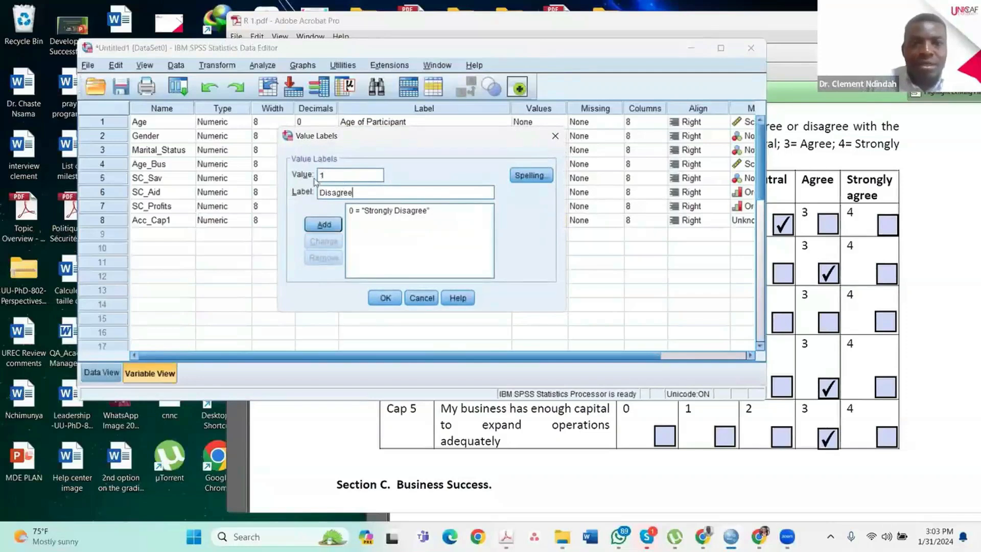
{"action": "left_click", "coordinate": [316, 224]}
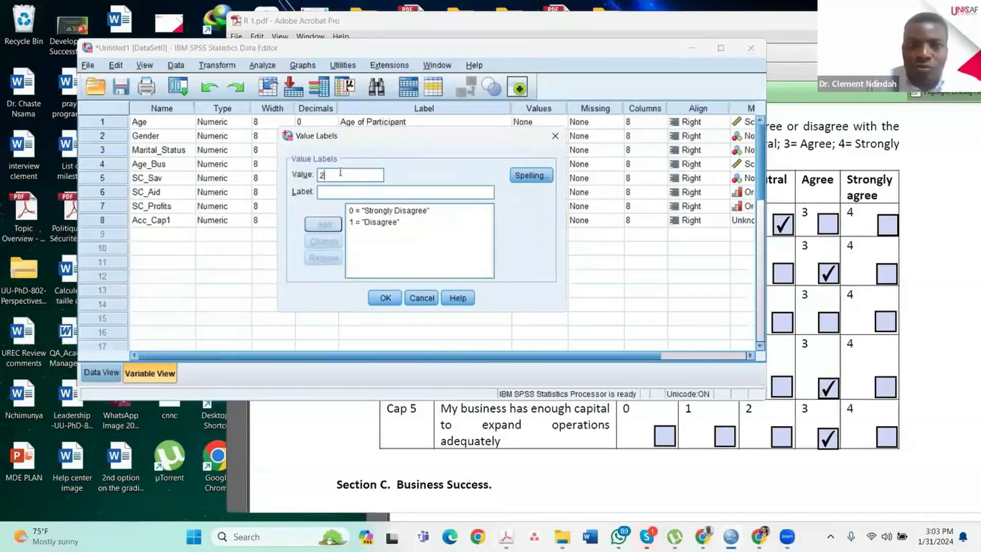
{"action": "type", "text": "Ne"}
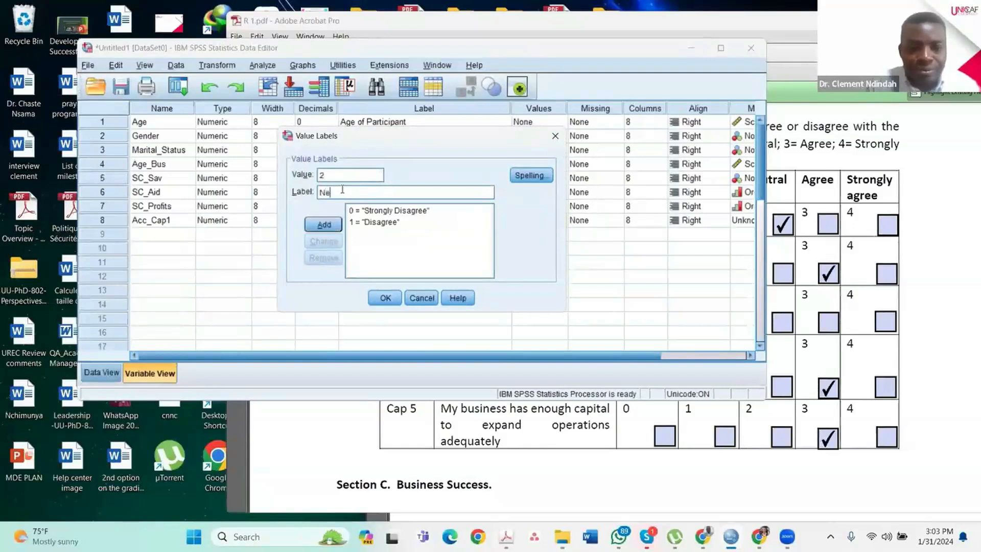
{"action": "type", "text": "utal"}
{"action": "left_click", "coordinate": [332, 224]}
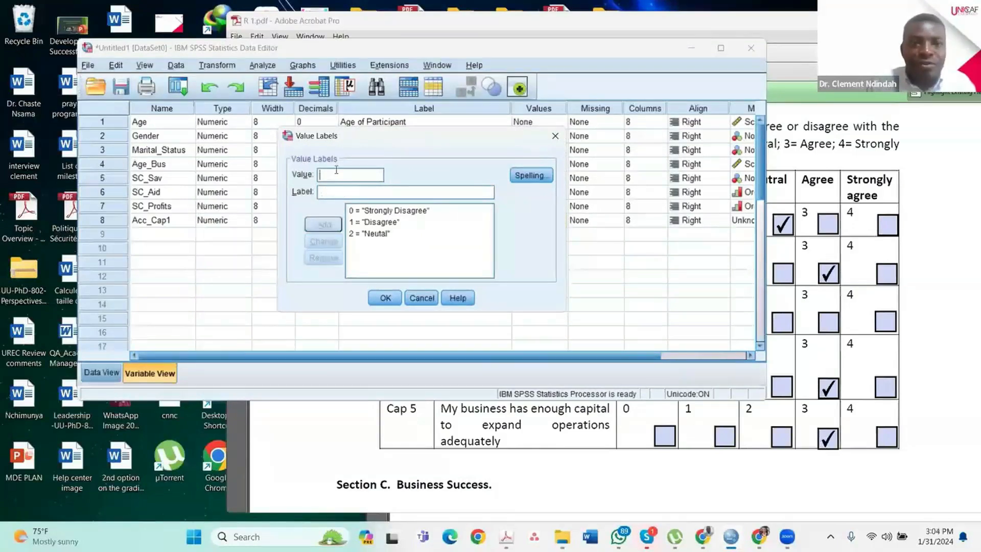
- Complete the Acc_Cap1 value labels with 3 = "Agree" and 4 = "Strongly Agree", and apply them
{"action": "type", "text": "3"}
{"action": "left_click", "coordinate": [336, 192]}
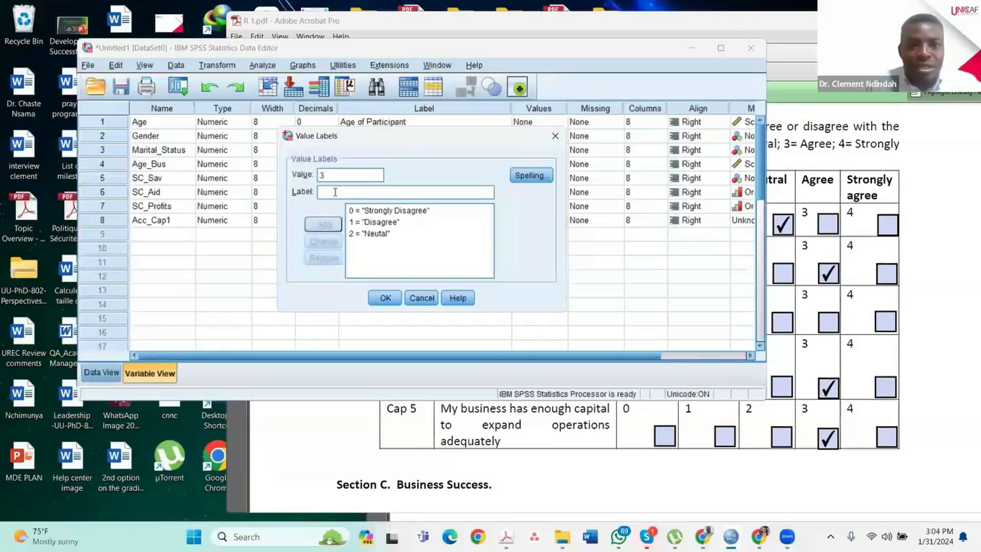
{"action": "type", "text": "Agree"}
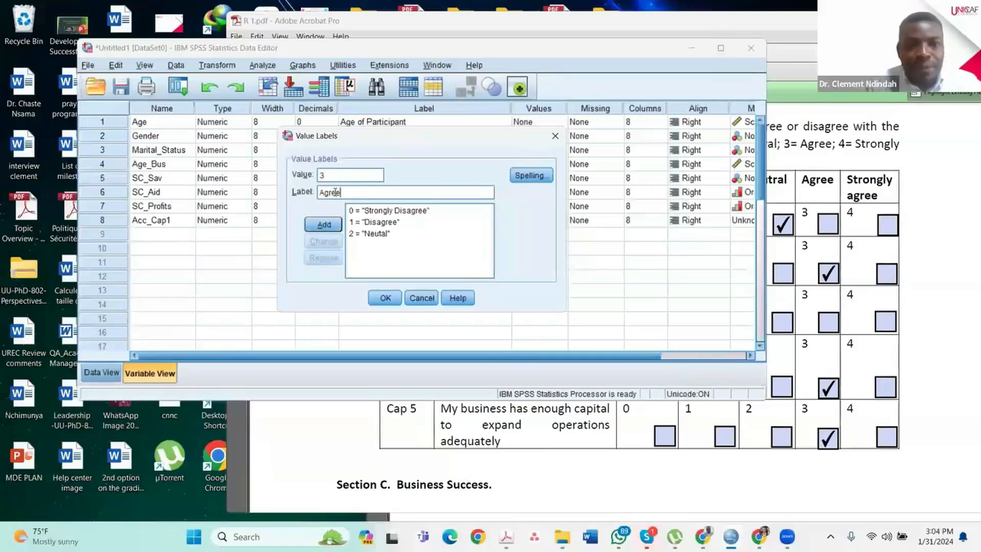
{"action": "left_click", "coordinate": [329, 226]}
{"action": "type", "text": "4"}
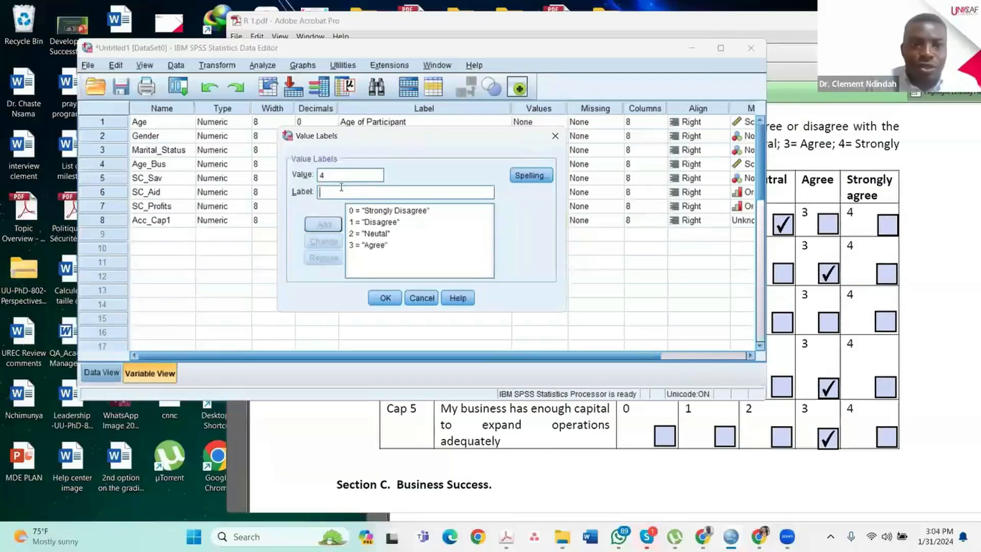
{"action": "left_click", "coordinate": [341, 187]}
{"action": "type", "text": "Stro"}
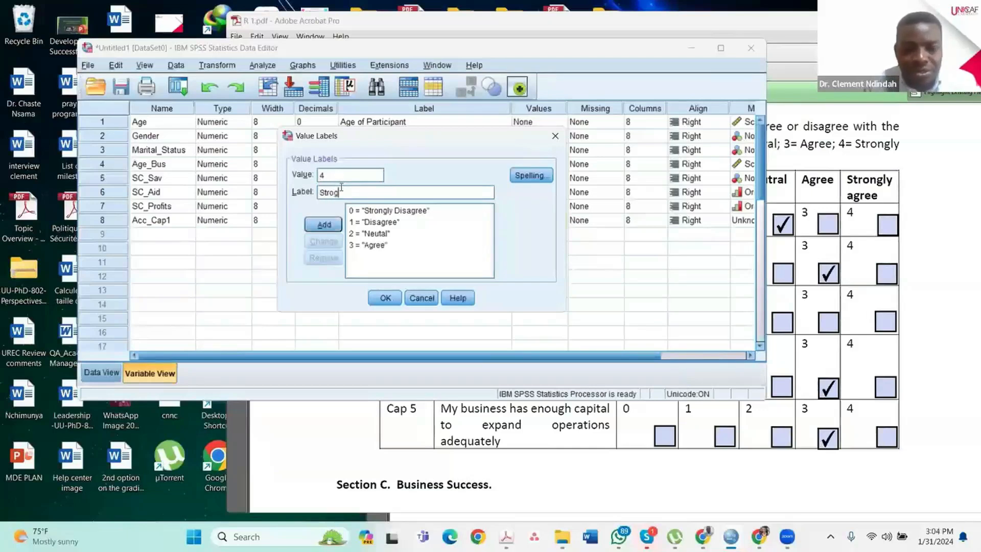
{"action": "type", "text": "ngly "}
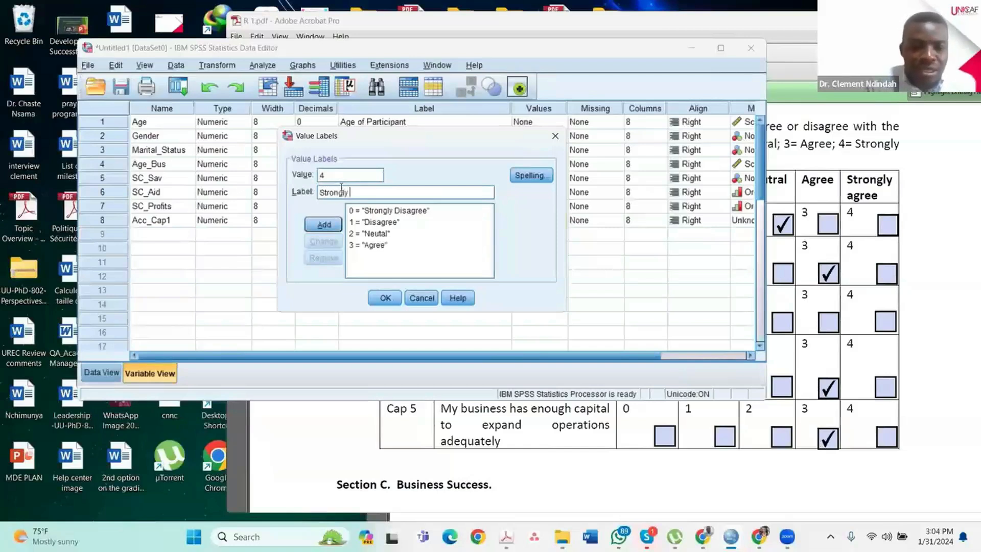
{"action": "type", "text": "Agres"}
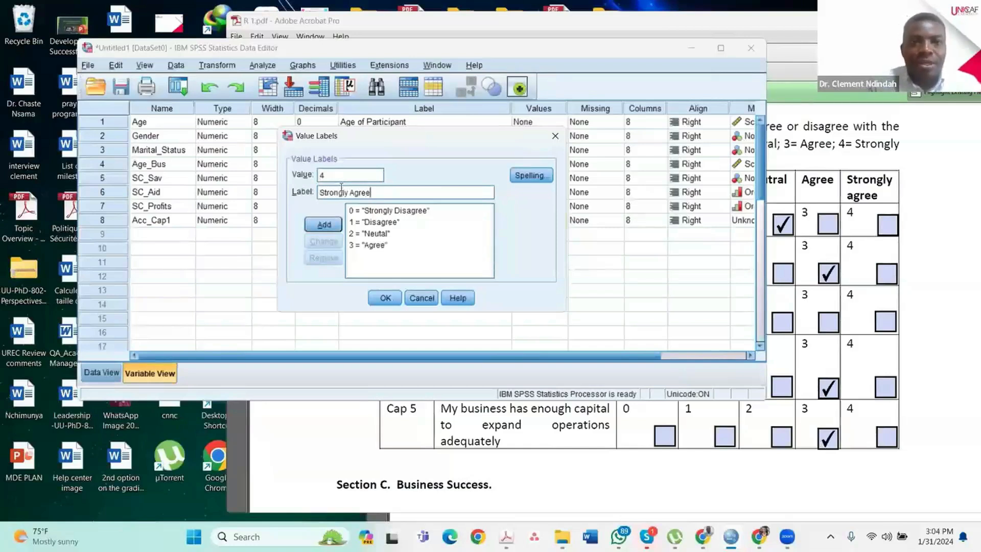
{"action": "left_click", "coordinate": [321, 225]}
{"action": "left_click", "coordinate": [385, 298]}
- Set the measurement level of Acc_Cap1 to Scale
{"action": "left_click_drag", "start_coordinate": [528, 353], "coordinate": [612, 354]}
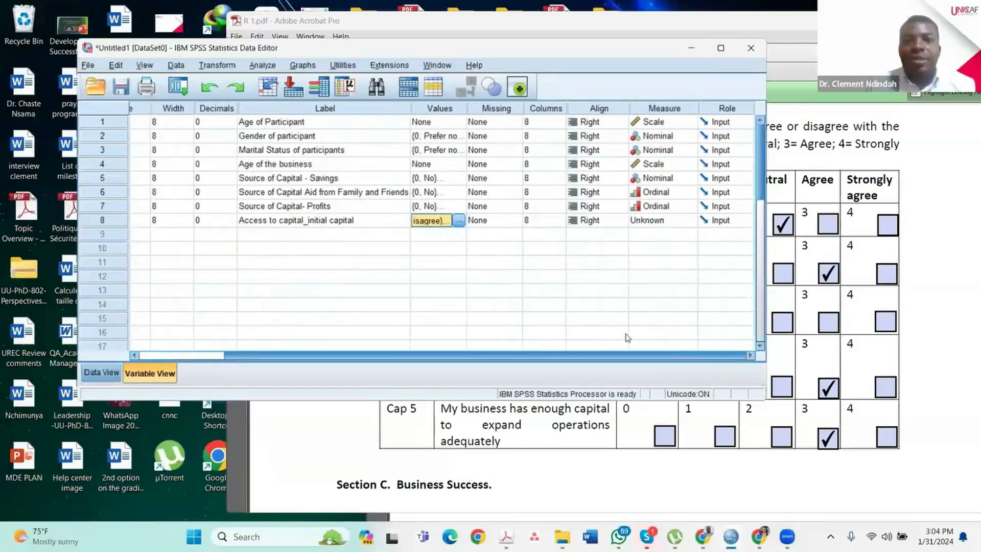
{"action": "left_click", "coordinate": [681, 221]}
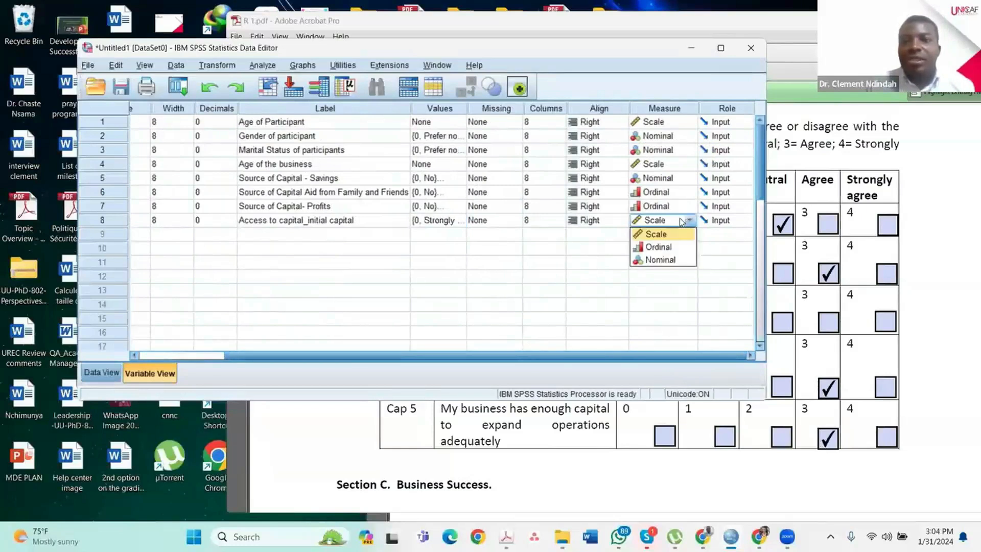
{"action": "left_click", "coordinate": [672, 235]}
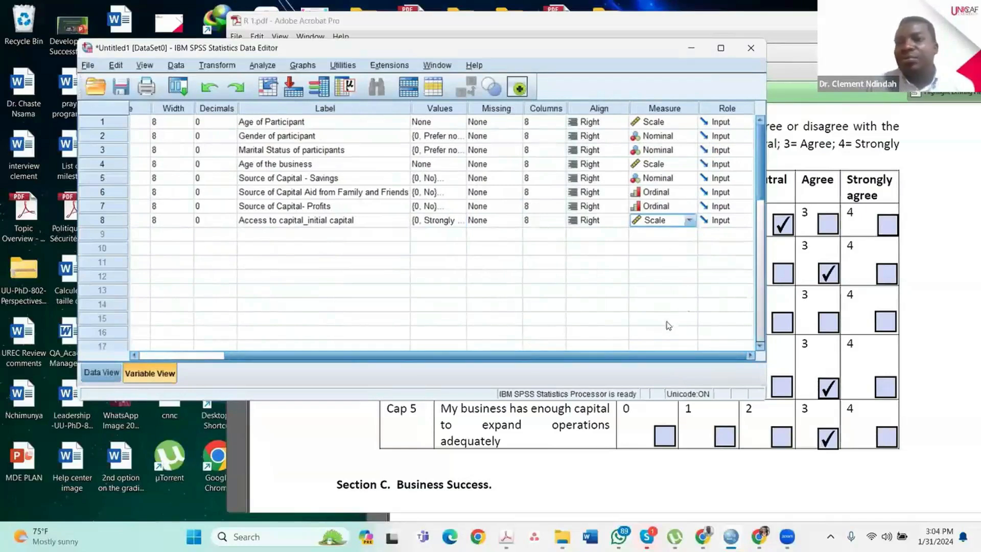
- Check the question 6 statements in R 1.pdf, and add a variable named Acc_Cap3 below Acc_Cap1 in SPSS with 0 decimals
{"action": "left_click_drag", "start_coordinate": [482, 362], "coordinate": [438, 359]}
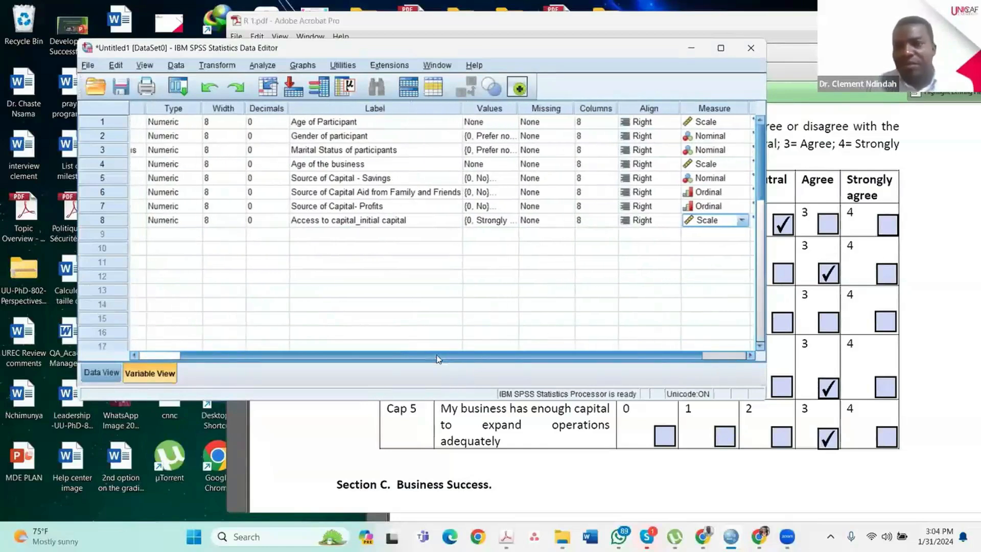
{"action": "left_click_drag", "start_coordinate": [438, 359], "coordinate": [365, 364]}
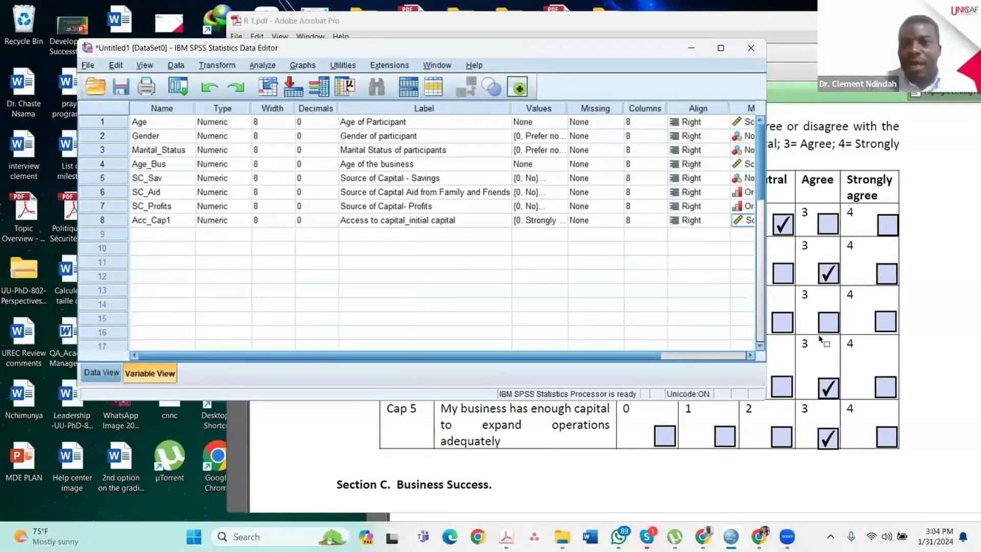
{"action": "left_click", "coordinate": [880, 309]}
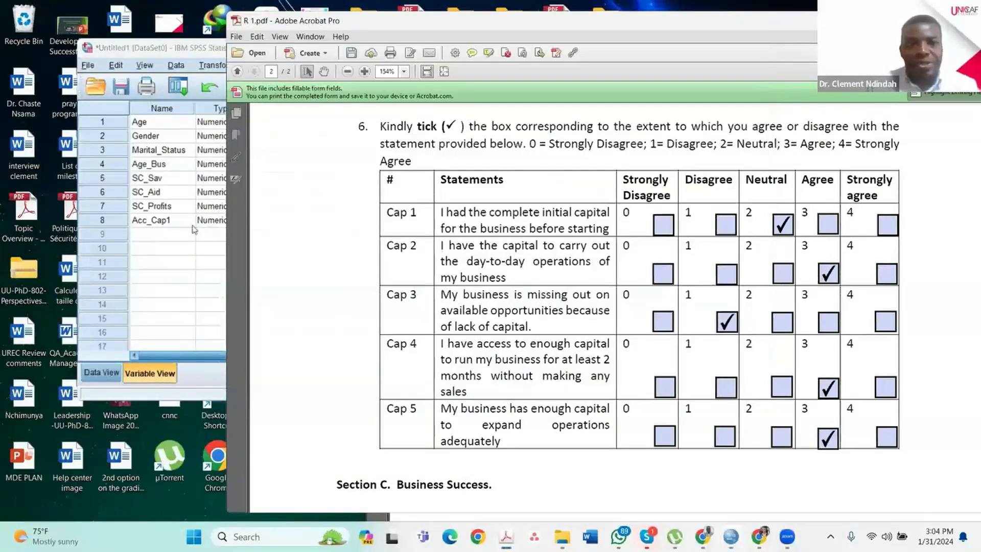
{"action": "left_click", "coordinate": [158, 235]}
{"action": "type", "text": "A"}
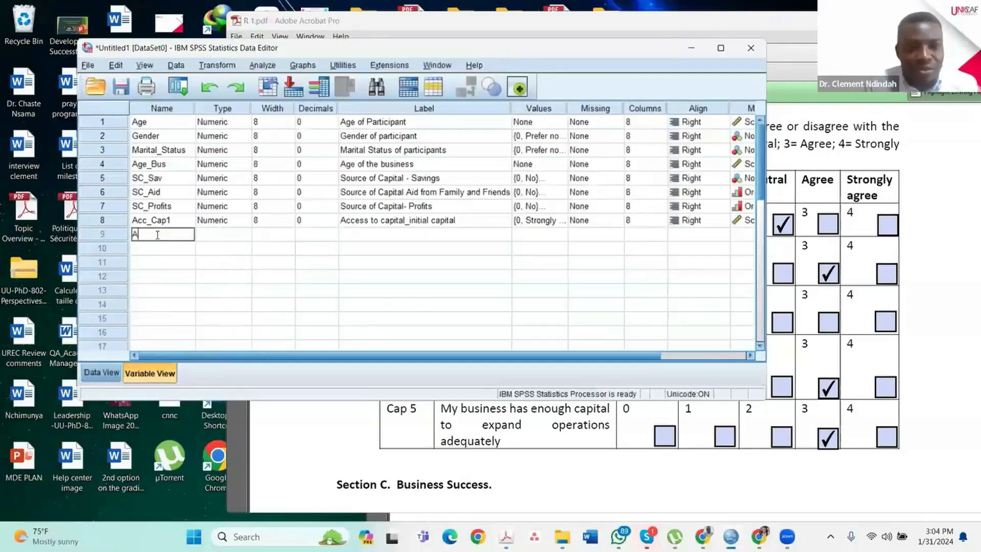
{"action": "type", "text": "cc_C"}
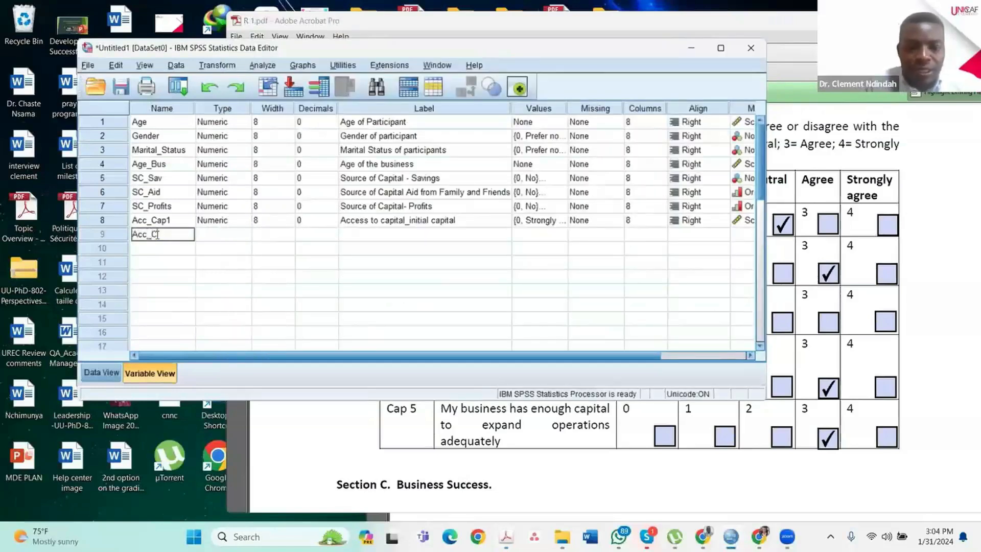
{"action": "type", "text": "apita"}
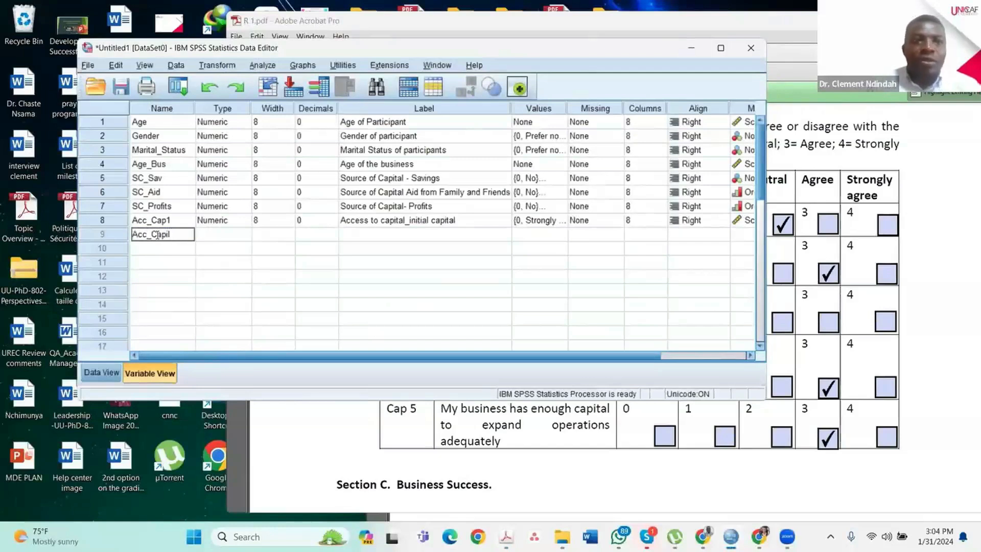
{"action": "key", "text": "BackSpace"}
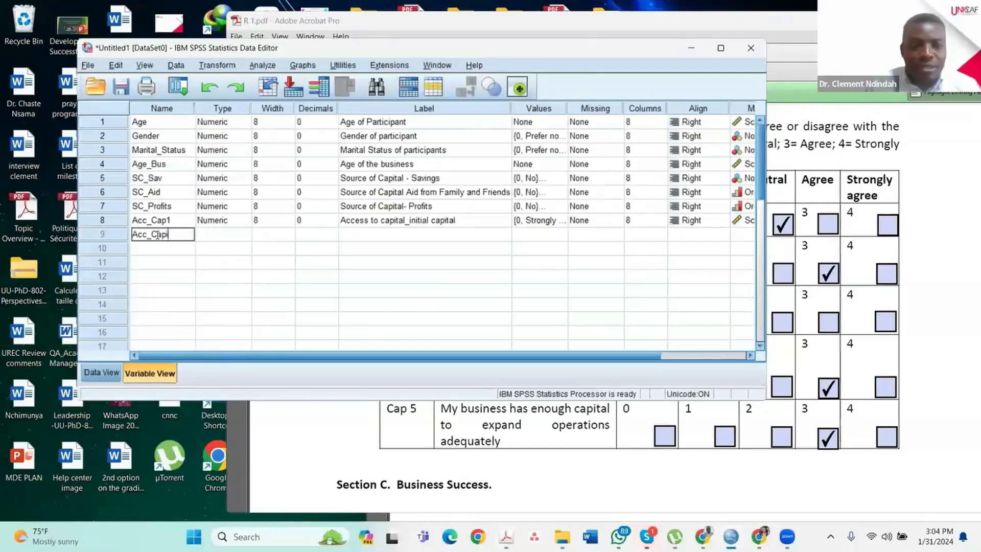
{"action": "key", "text": "BackSpace"}
{"action": "type", "text": "3"}
{"action": "left_click", "coordinate": [240, 238]}
{"action": "left_click", "coordinate": [337, 239]}
{"action": "type", "text": "0"}
- Label Acc_Cap3 "Access to Capital_ Opportunities", checking the wording of the Cap 3 statement in R 1.pdf
{"action": "left_click", "coordinate": [359, 236]}
{"action": "type", "text": "Acce"}
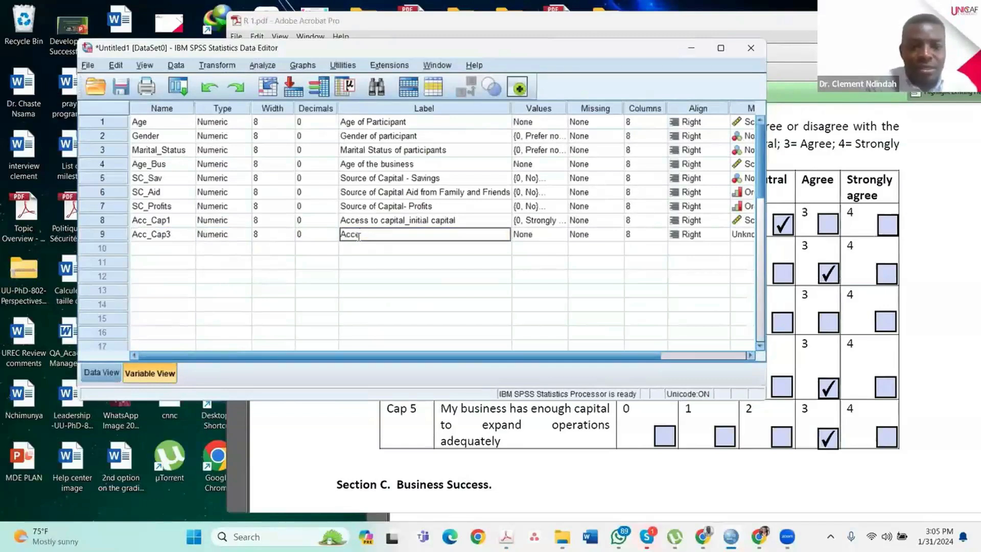
{"action": "type", "text": "ss to Capital_"}
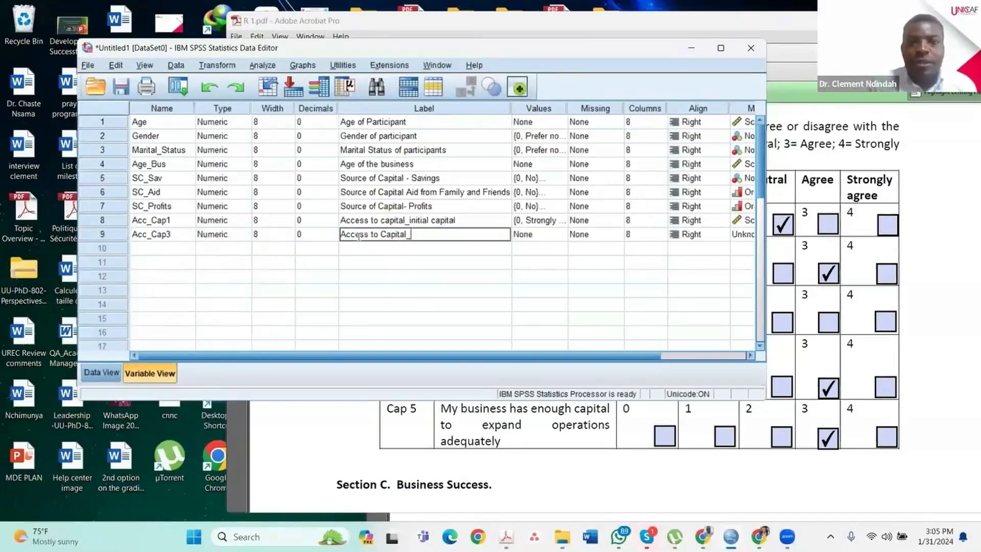
{"action": "left_click", "coordinate": [971, 340]}
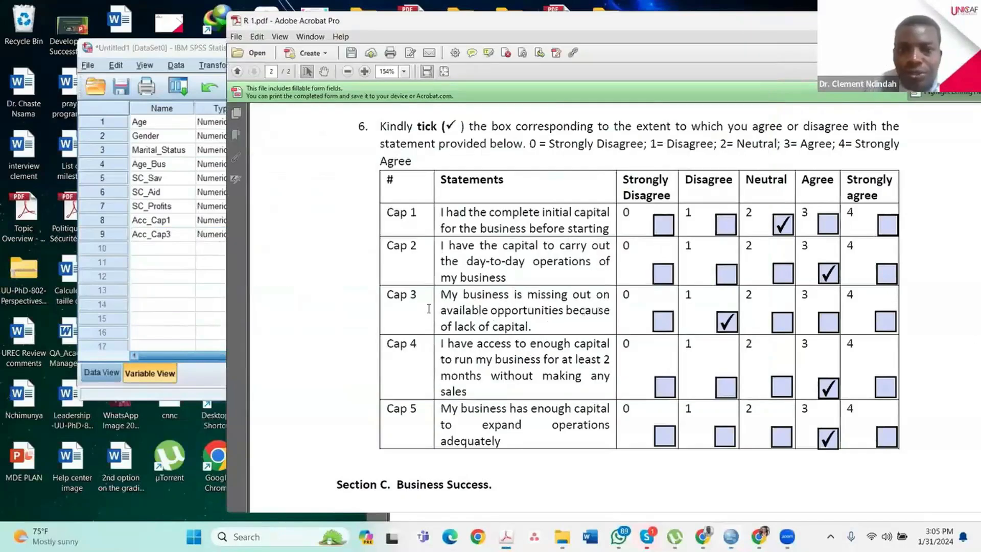
{"action": "left_click", "coordinate": [184, 211]}
{"action": "left_click", "coordinate": [428, 233]}
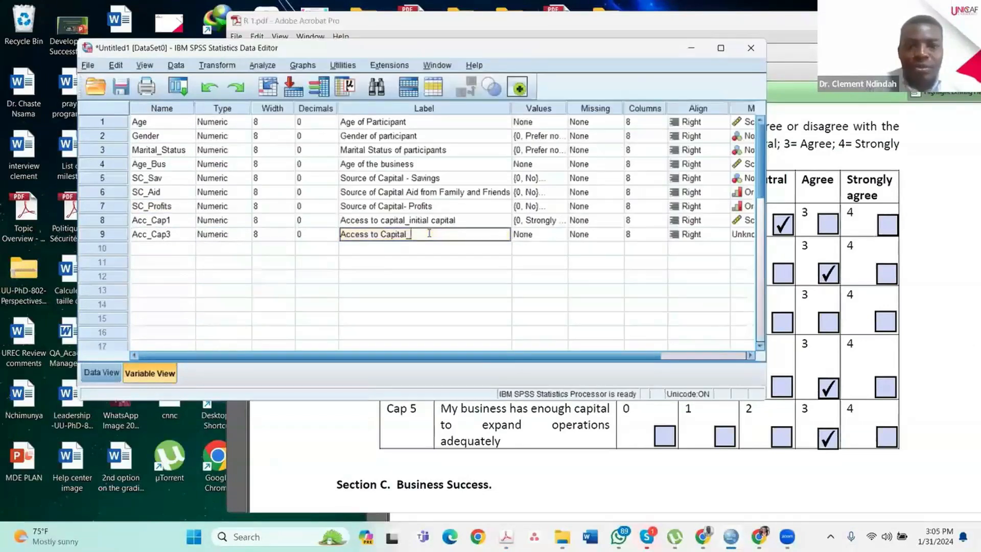
{"action": "type", "text": "Opportunities"}
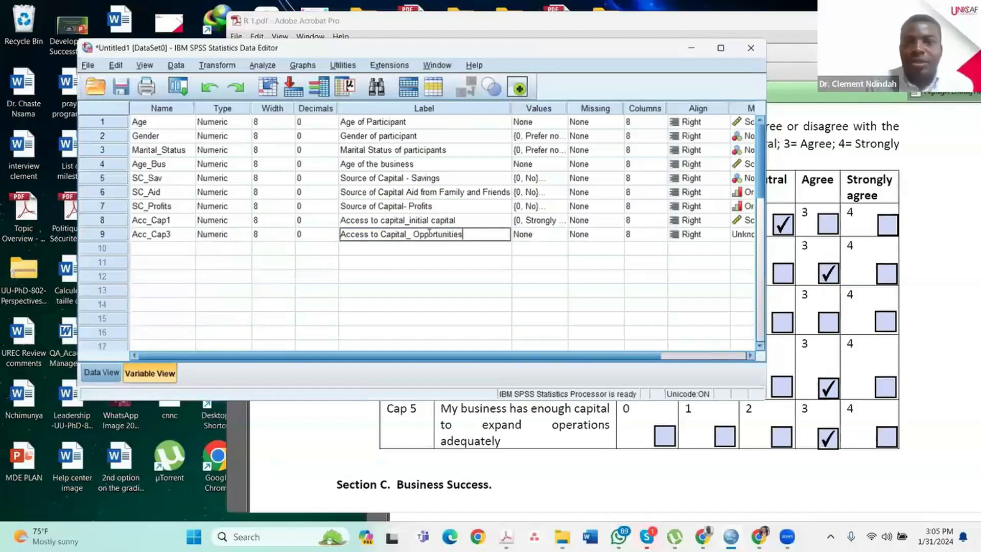
{"action": "left_click", "coordinate": [563, 234]}
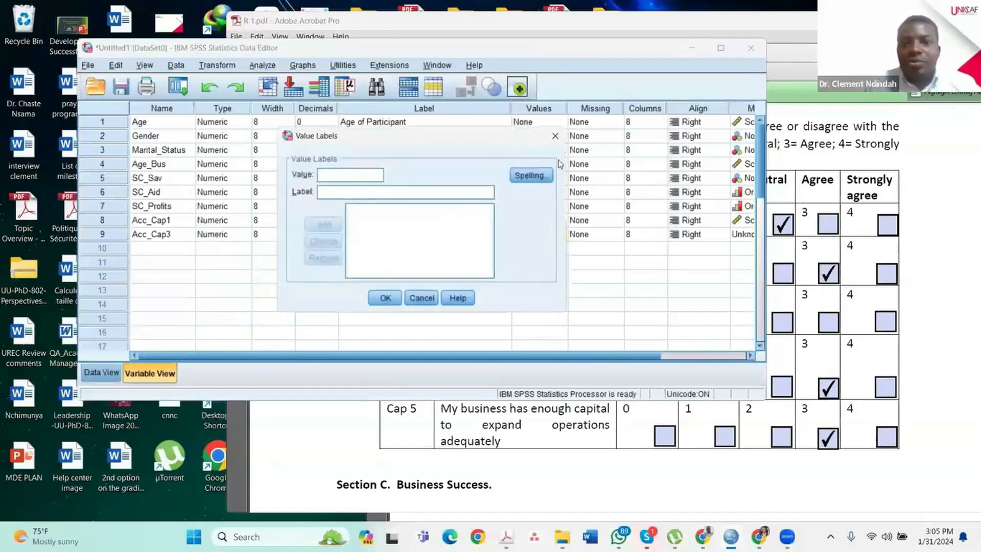
{"action": "left_click", "coordinate": [555, 135]}
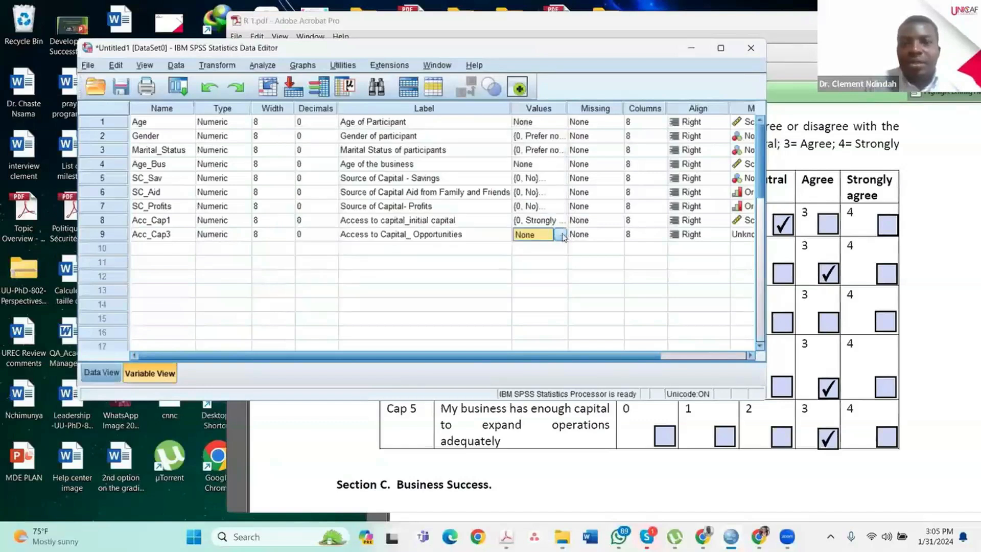
{"action": "left_click", "coordinate": [562, 235]}
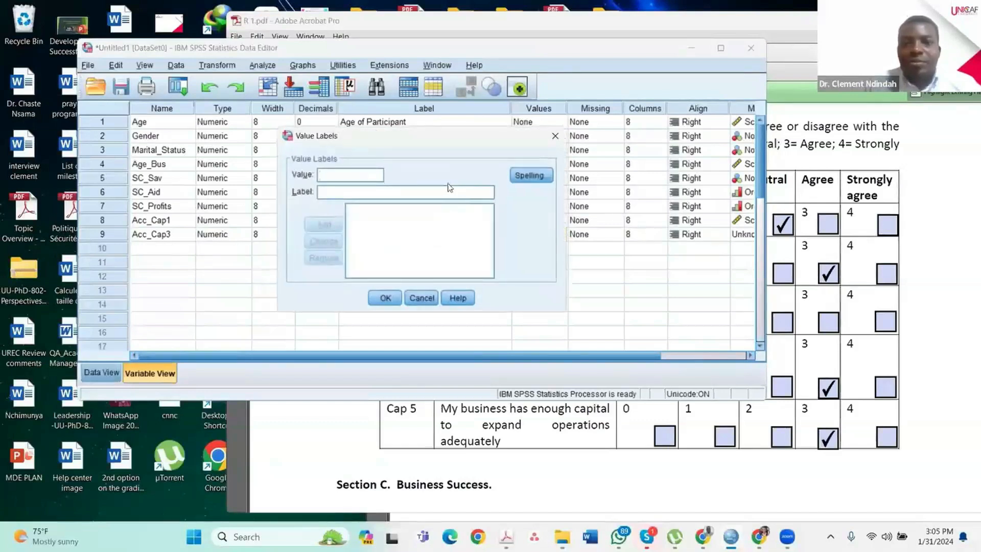
{"action": "left_click", "coordinate": [555, 135]}
- Copy the value labels of Acc_Cap1 to Acc_Cap3 and check the copied list in the Value Labels dialog
{"action": "left_click", "coordinate": [562, 225]}
{"action": "right_click", "coordinate": [561, 225]}
{"action": "left_click", "coordinate": [566, 233]}
{"action": "left_click", "coordinate": [556, 236]}
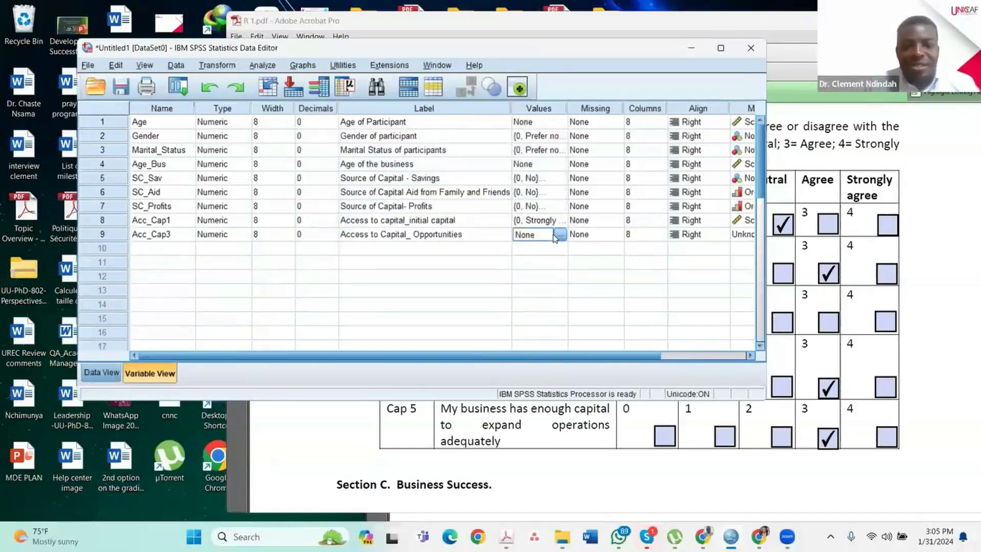
{"action": "key", "text": "ctrl+v"}
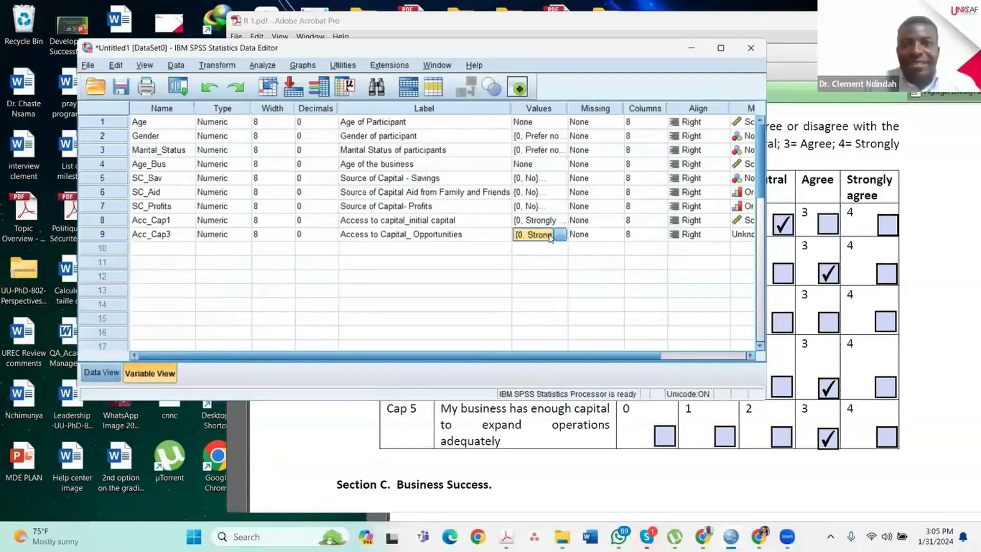
{"action": "left_click", "coordinate": [560, 234]}
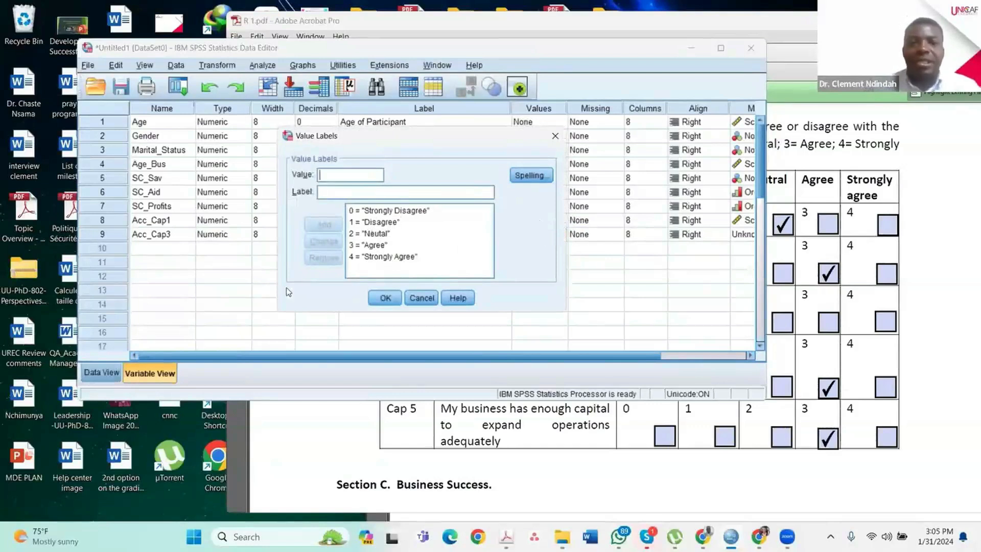
{"action": "left_click", "coordinate": [384, 298]}
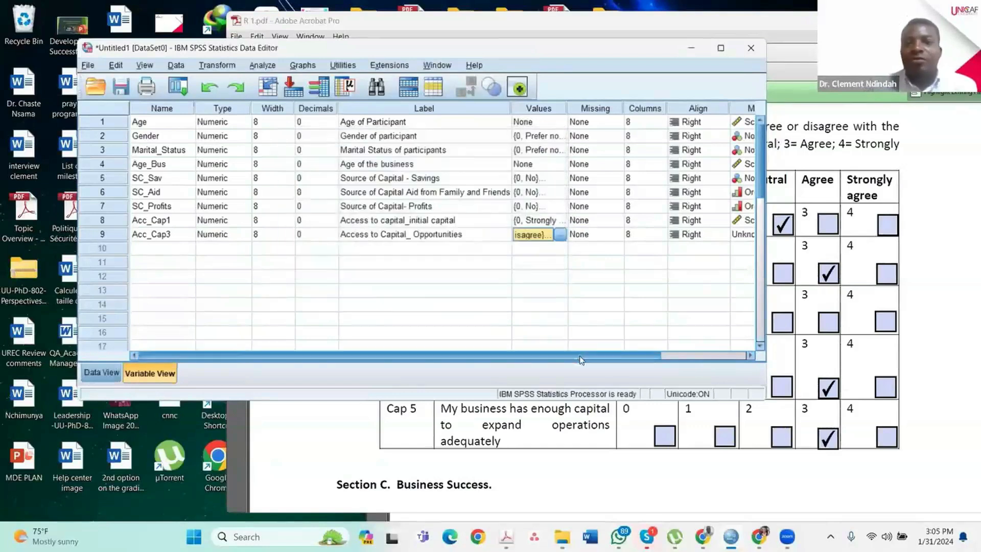
- Set the measurement level of Acc_Cap3 to Scale
{"action": "left_click_drag", "start_coordinate": [588, 356], "coordinate": [674, 356]}
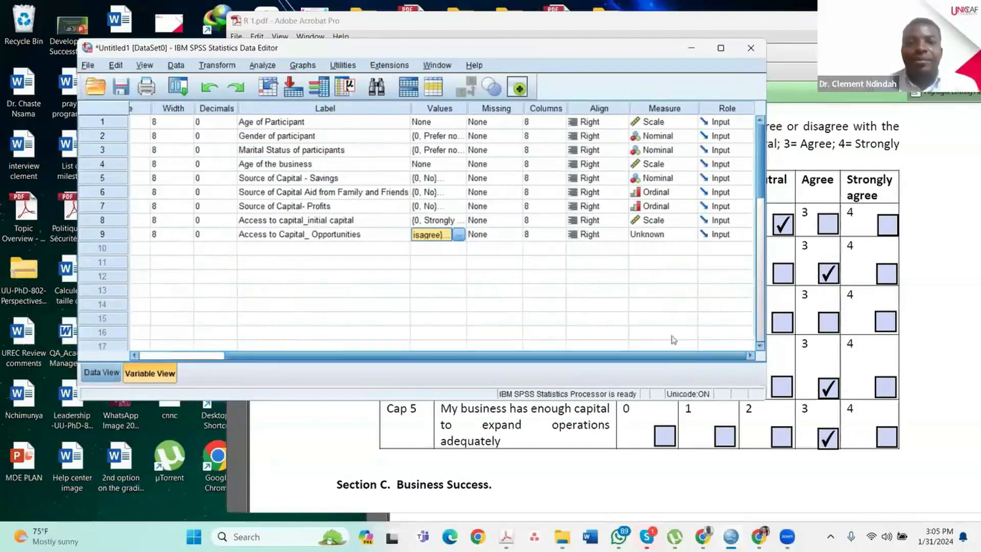
{"action": "left_click", "coordinate": [686, 236]}
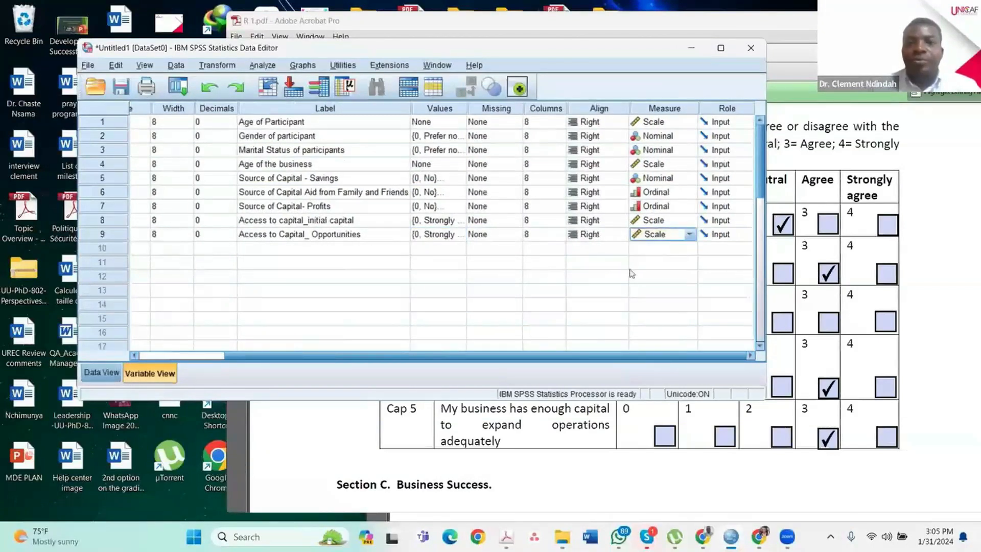
{"action": "left_click_drag", "start_coordinate": [515, 353], "coordinate": [289, 372]}
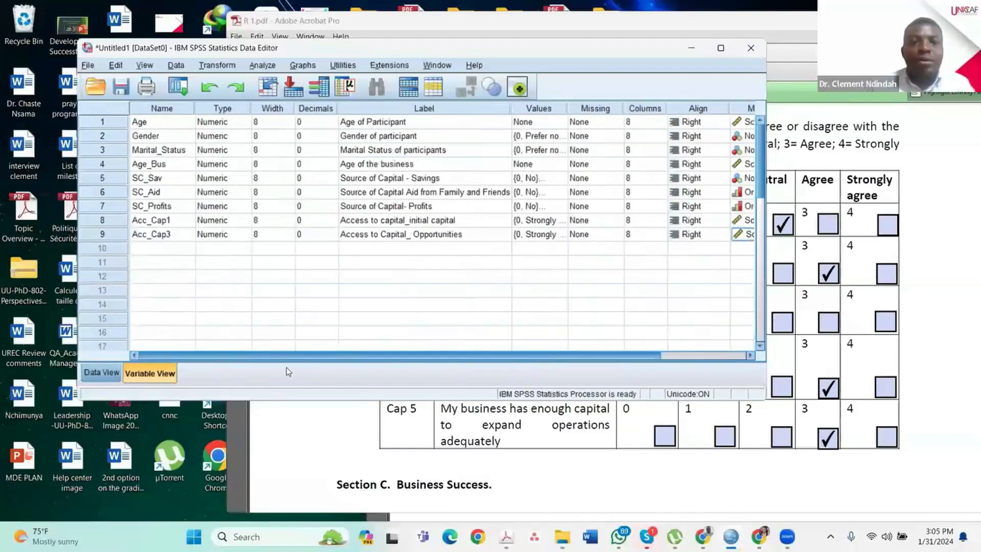
- Check the Cap 1 answer in R 1.pdf and enter 2 for Acc_Cap1 in the first case of the SPSS data
{"action": "left_click", "coordinate": [930, 298]}
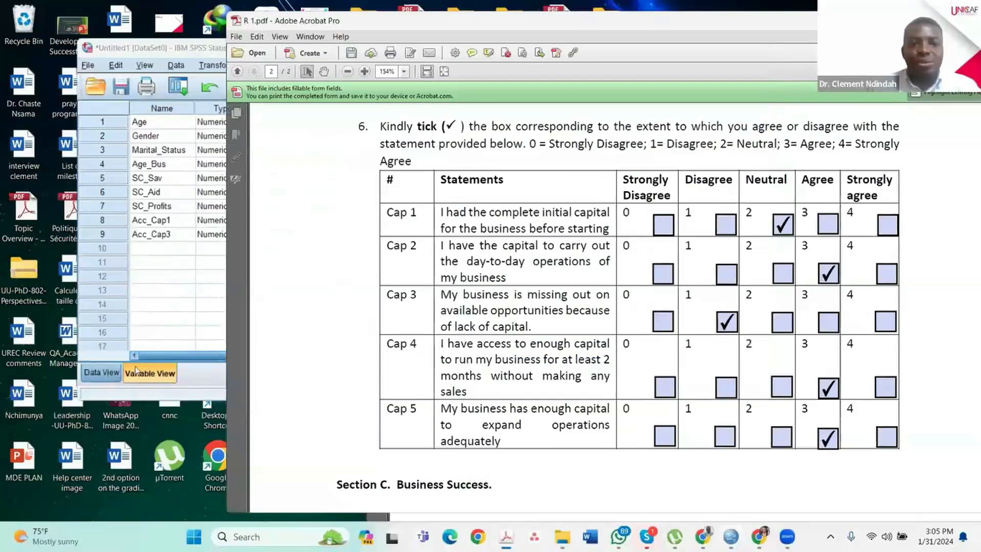
{"action": "left_click", "coordinate": [104, 378]}
{"action": "left_click", "coordinate": [902, 286]}
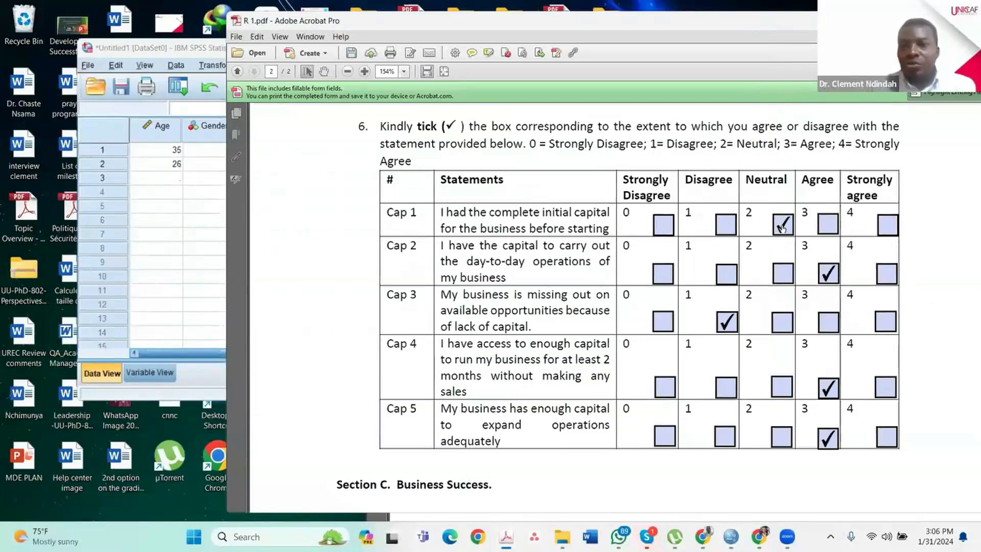
{"action": "left_click", "coordinate": [172, 151]}
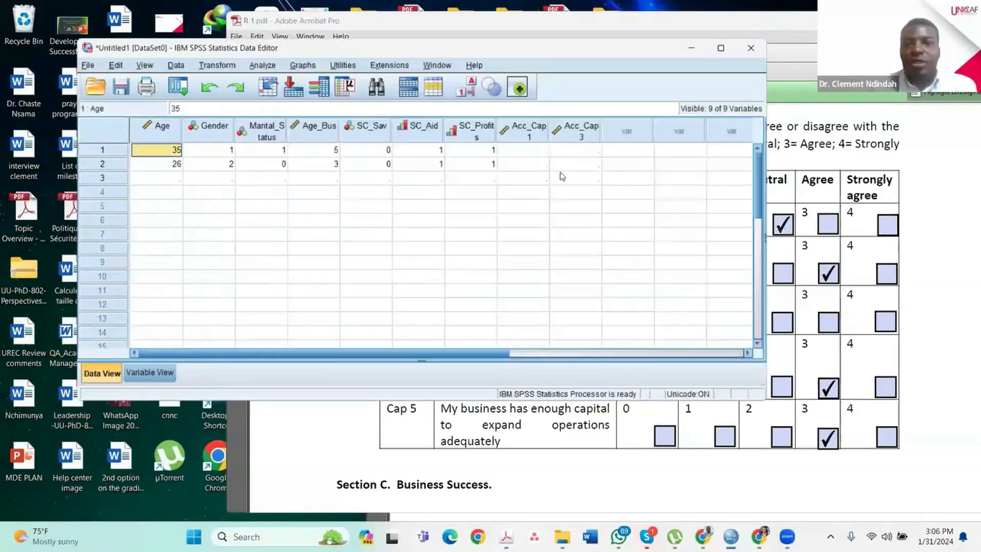
{"action": "double_click", "coordinate": [529, 152]}
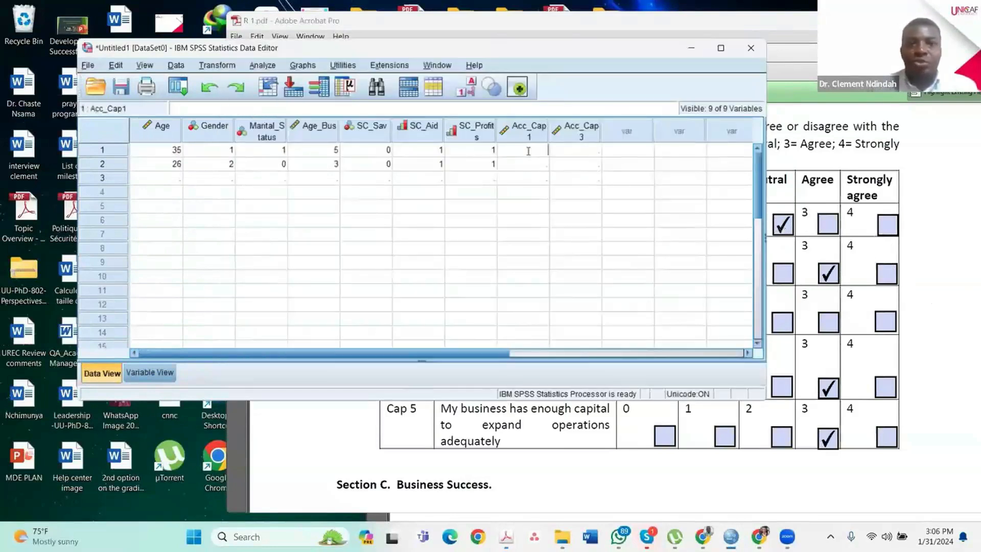
{"action": "type", "text": "2"}
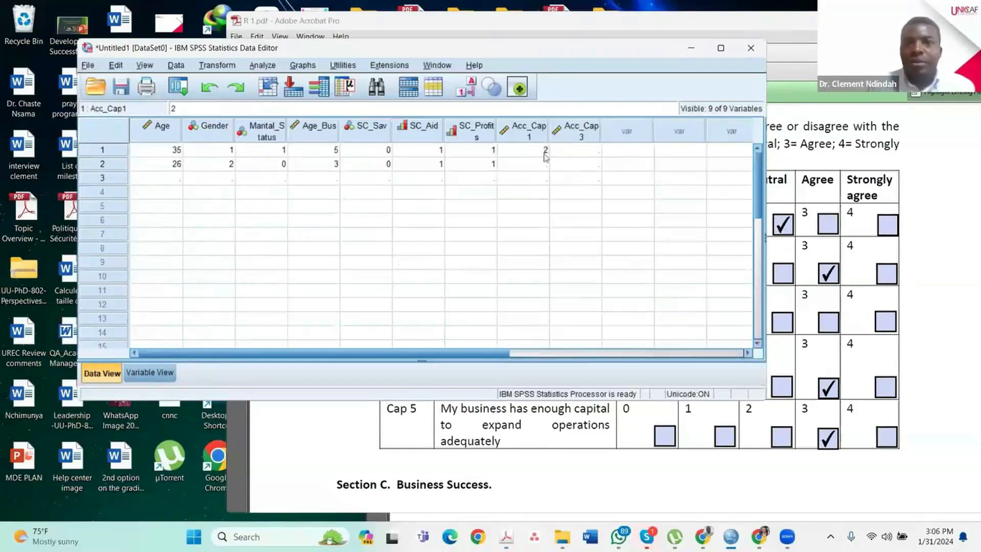
{"action": "key", "text": "Tab"}
- Check the Cap 3 answer in R 1.pdf and enter 3 for Acc_Cap3 in the first case of the SPSS data
{"action": "left_click", "coordinate": [871, 328]}
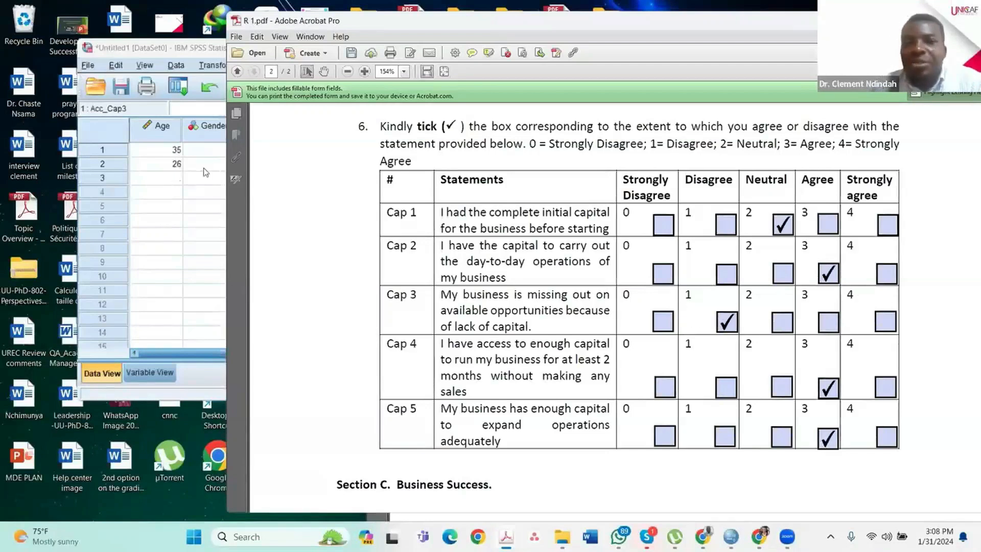
{"action": "left_click", "coordinate": [203, 152]}
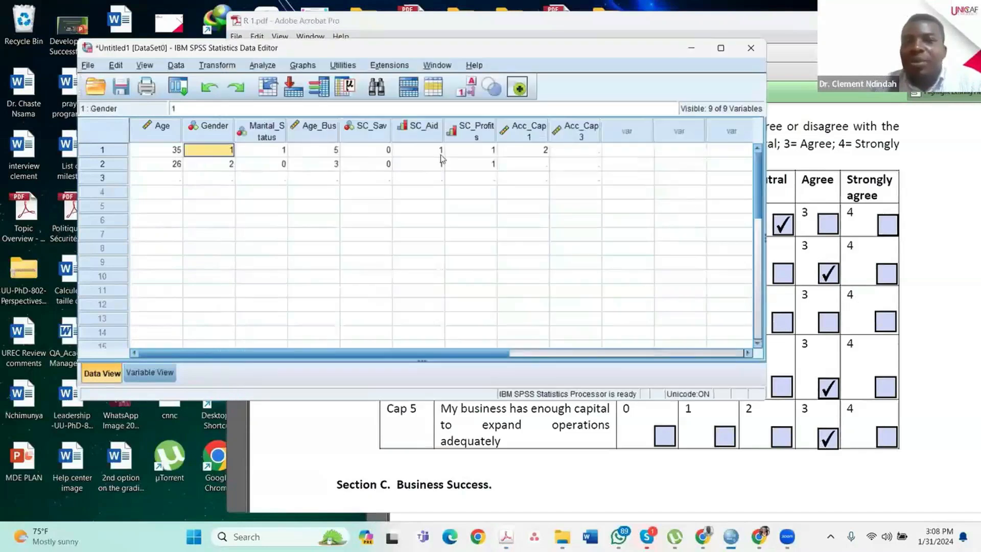
{"action": "left_click", "coordinate": [598, 164]}
{"action": "left_click", "coordinate": [597, 151]}
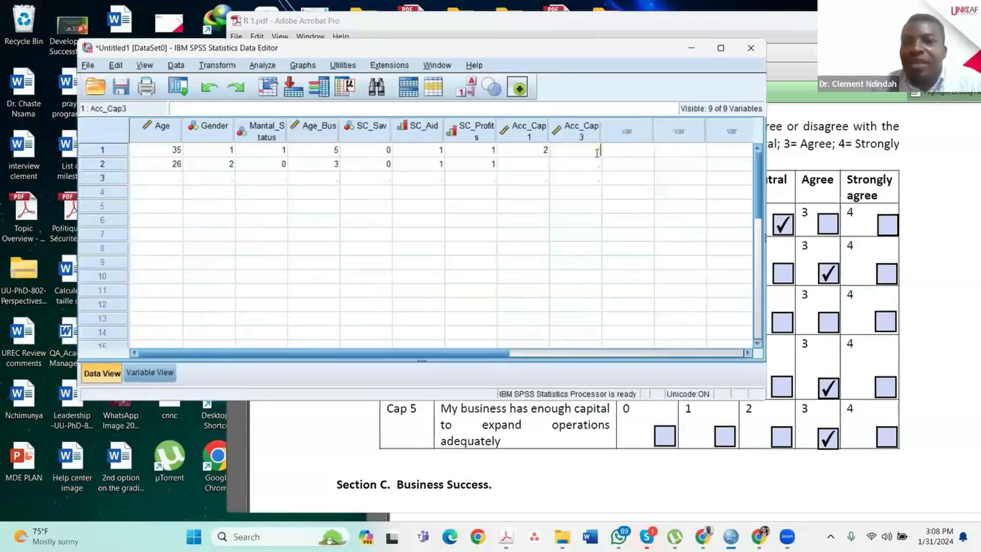
{"action": "type", "text": "3"}
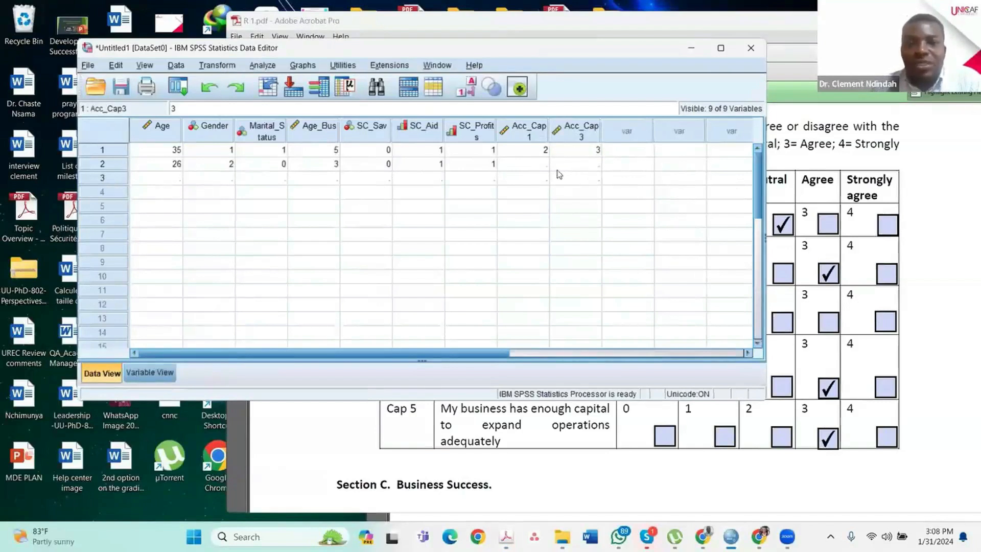
{"action": "left_click", "coordinate": [809, 134]}
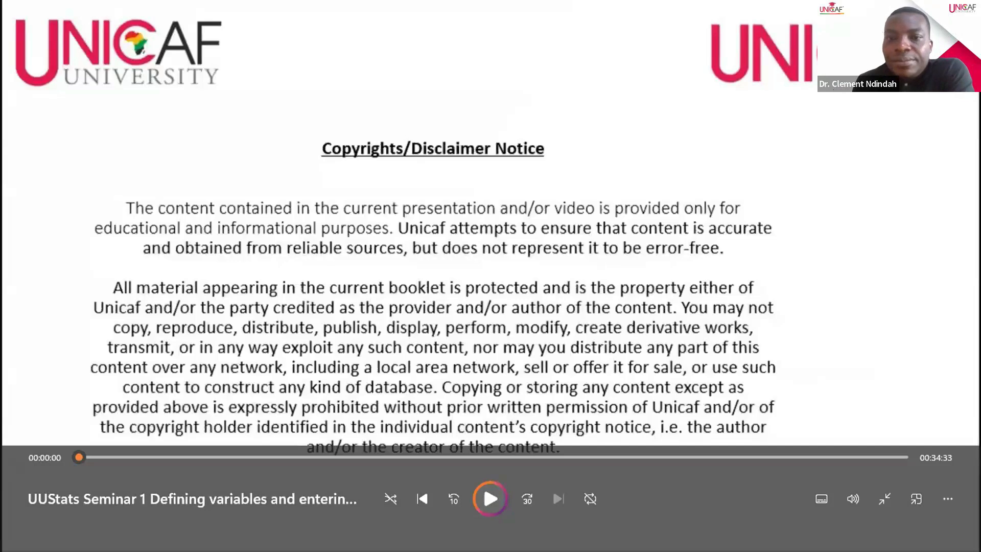
- Skip back through the UUStats Seminar 1 recording in the media player to 00:16:14, reviewing the variable definition and data entry stages
{"action": "left_click", "coordinate": [865, 456]}
{"action": "left_click", "coordinate": [856, 456]}
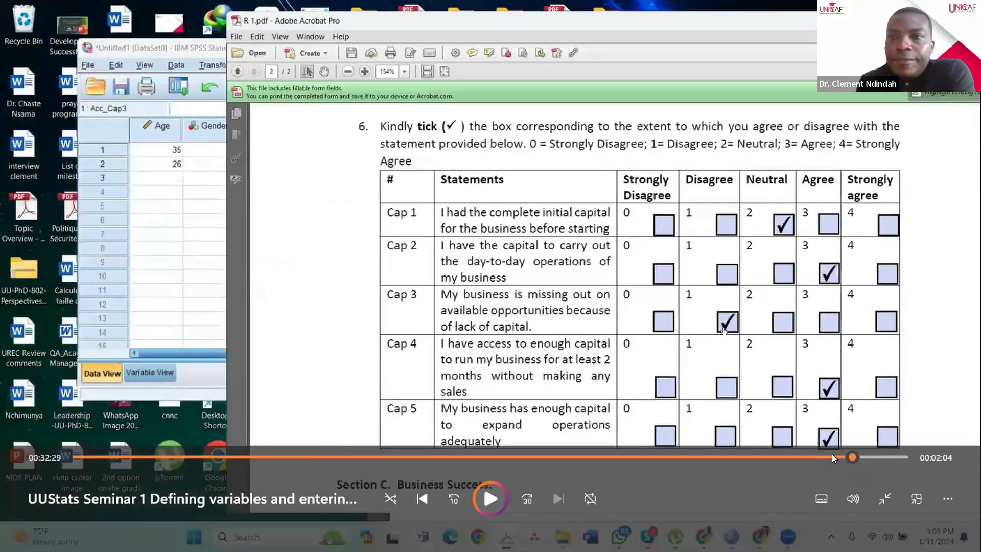
{"action": "left_click", "coordinate": [816, 456]}
{"action": "left_click", "coordinate": [805, 456]}
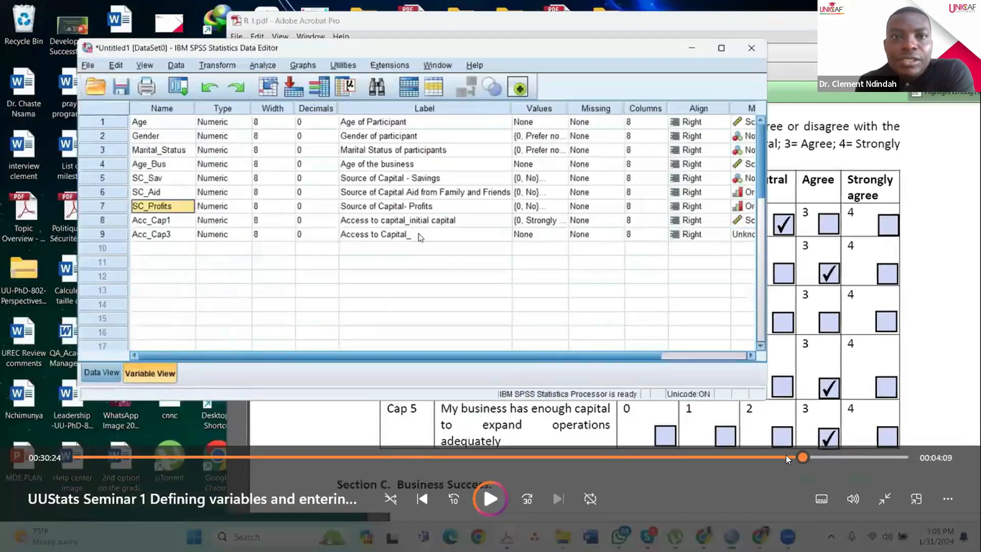
{"action": "left_click", "coordinate": [782, 456]}
{"action": "left_click", "coordinate": [761, 456]}
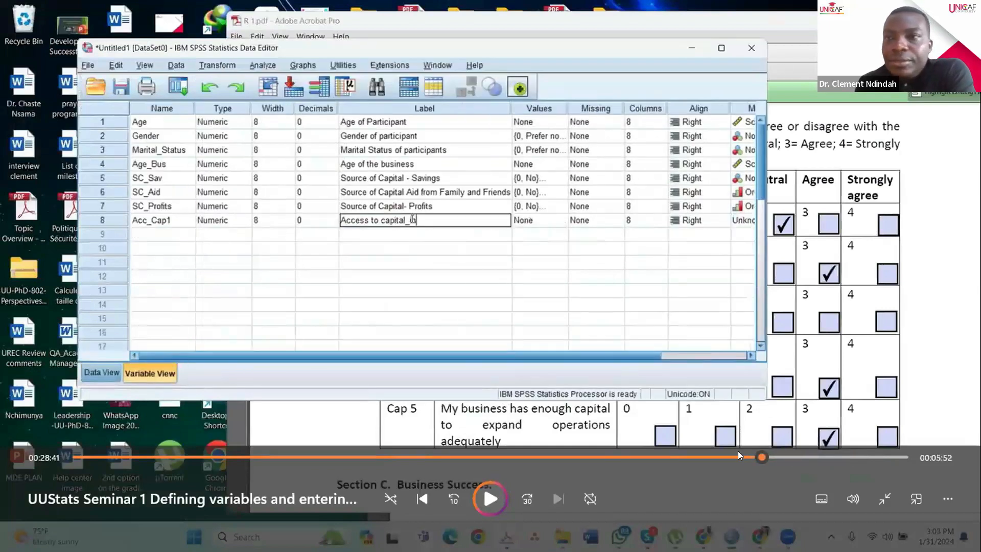
{"action": "left_click", "coordinate": [738, 452]}
{"action": "left_click", "coordinate": [717, 457]}
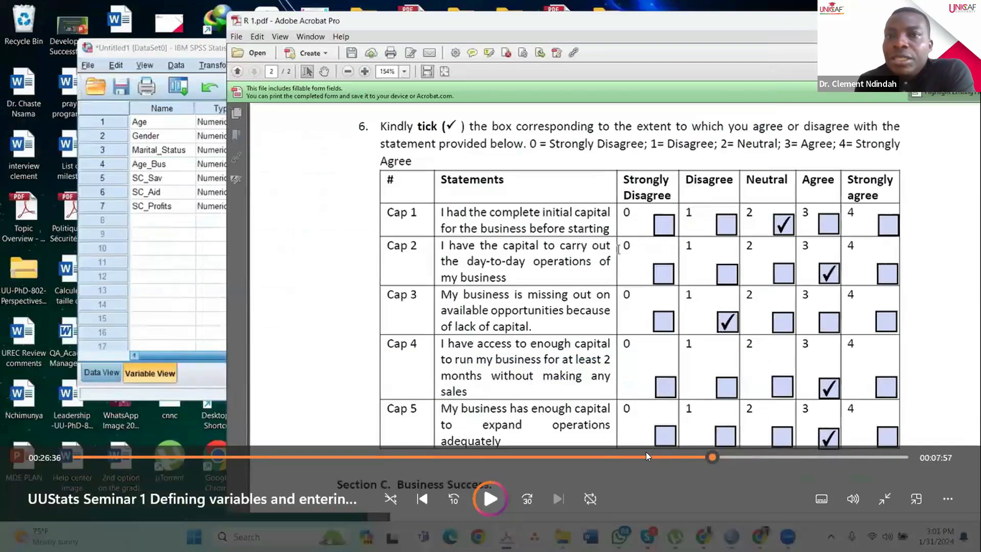
{"action": "left_click", "coordinate": [677, 455]}
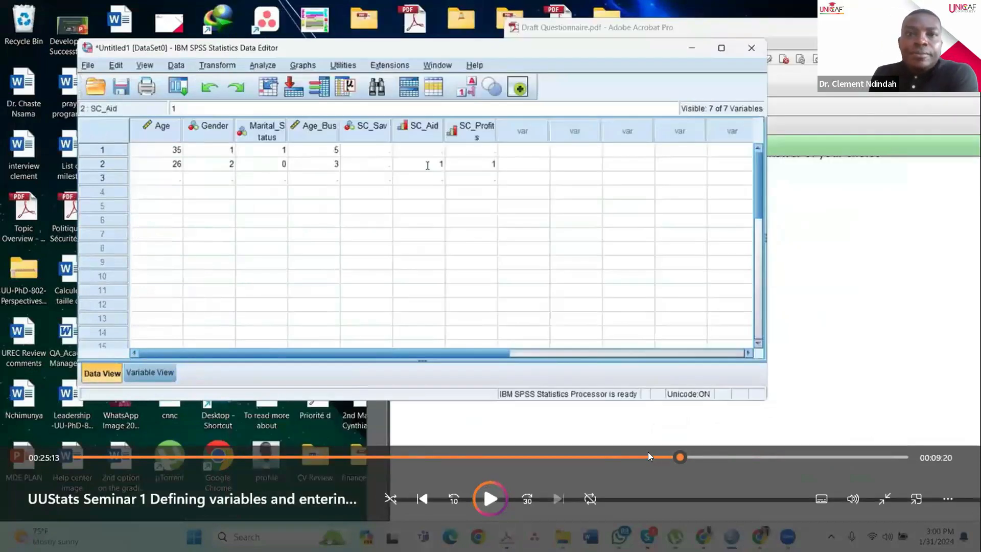
{"action": "left_click", "coordinate": [655, 454]}
{"action": "left_click", "coordinate": [625, 453]}
{"action": "left_click", "coordinate": [597, 452]}
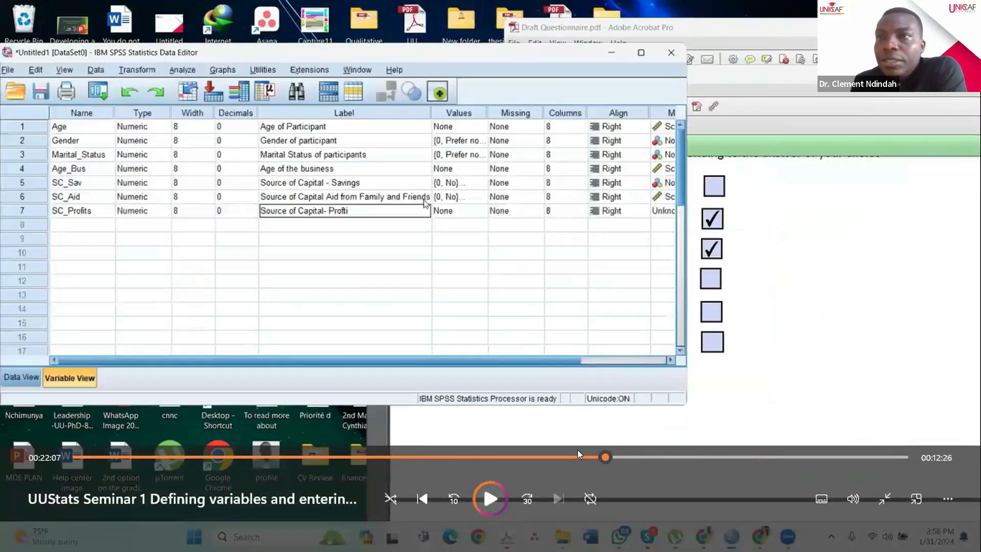
{"action": "left_click", "coordinate": [578, 451]}
{"action": "left_click", "coordinate": [557, 452]}
{"action": "left_click", "coordinate": [537, 451]}
{"action": "left_click", "coordinate": [520, 451]}
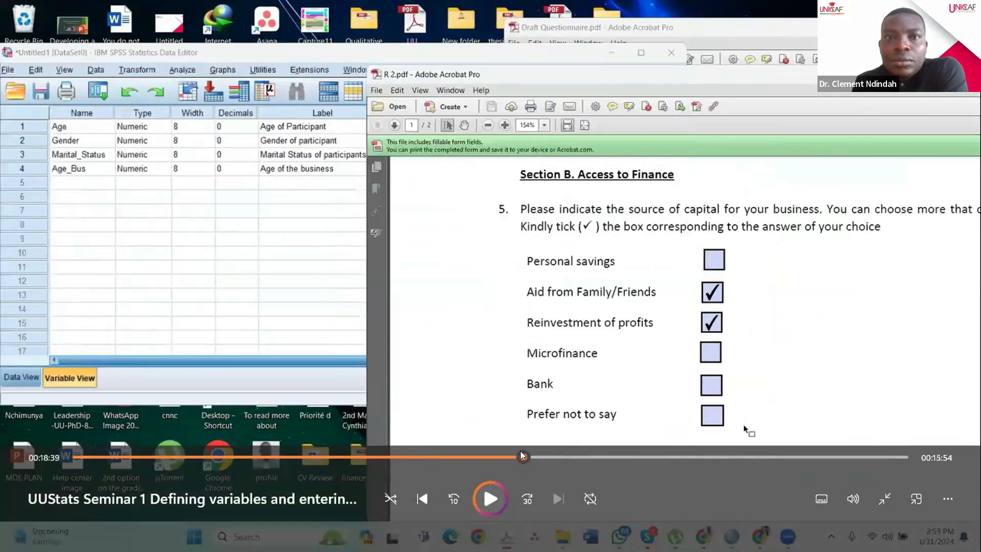
{"action": "left_click", "coordinate": [489, 451]}
{"action": "left_click", "coordinate": [476, 452]}
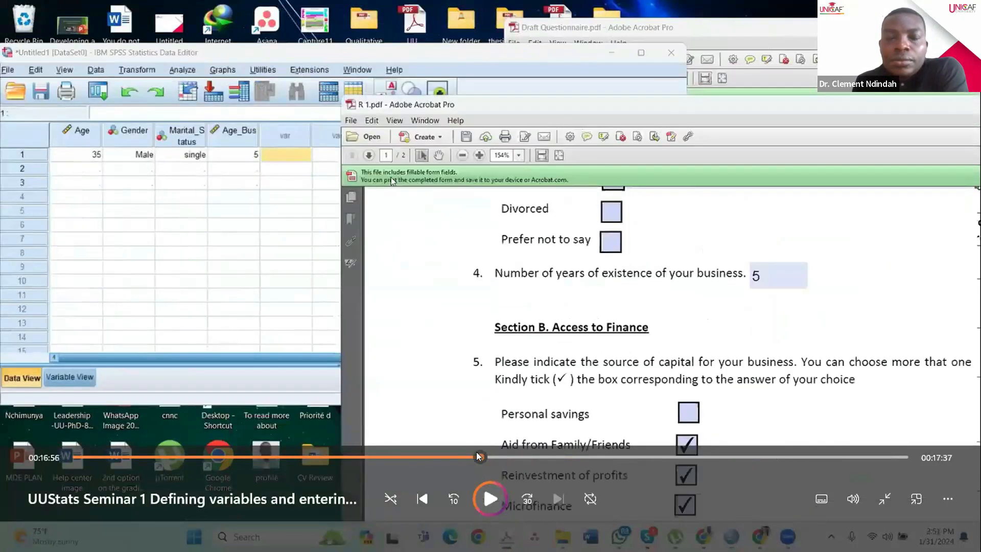
{"action": "left_click", "coordinate": [450, 454]}
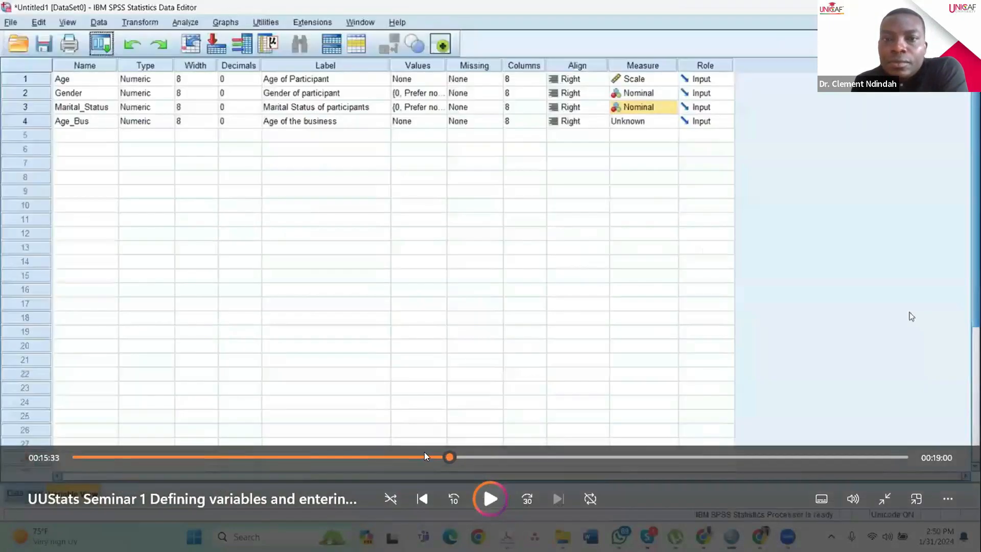
{"action": "left_click", "coordinate": [465, 452]}
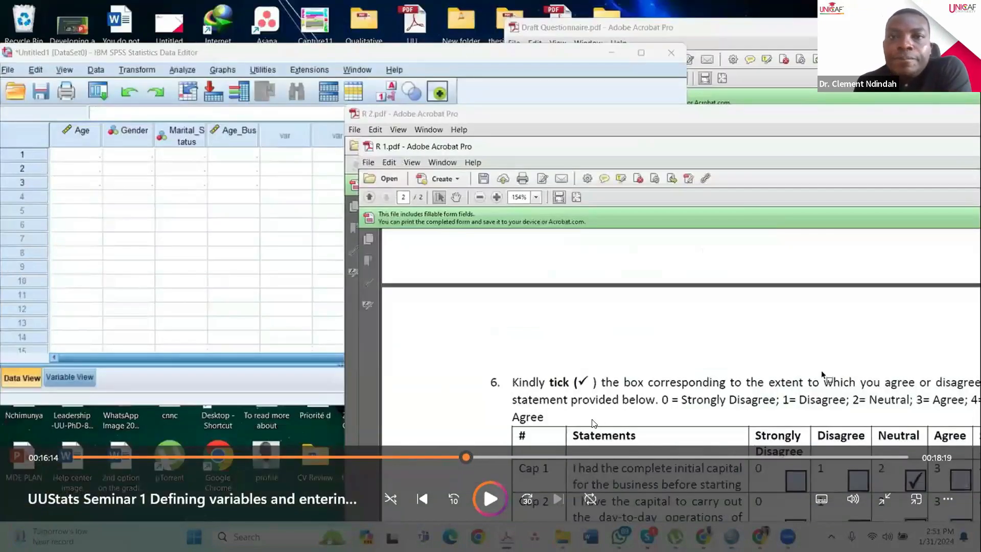
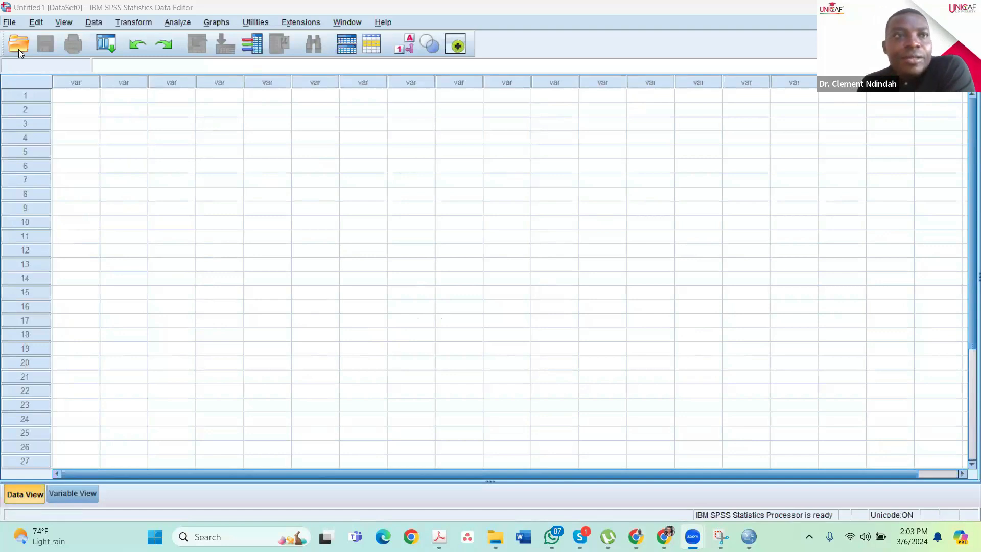
- Start opening a data file in SPSS and browse to the Program Files folder on Acer (C:)
{"action": "left_click", "coordinate": [9, 23]}
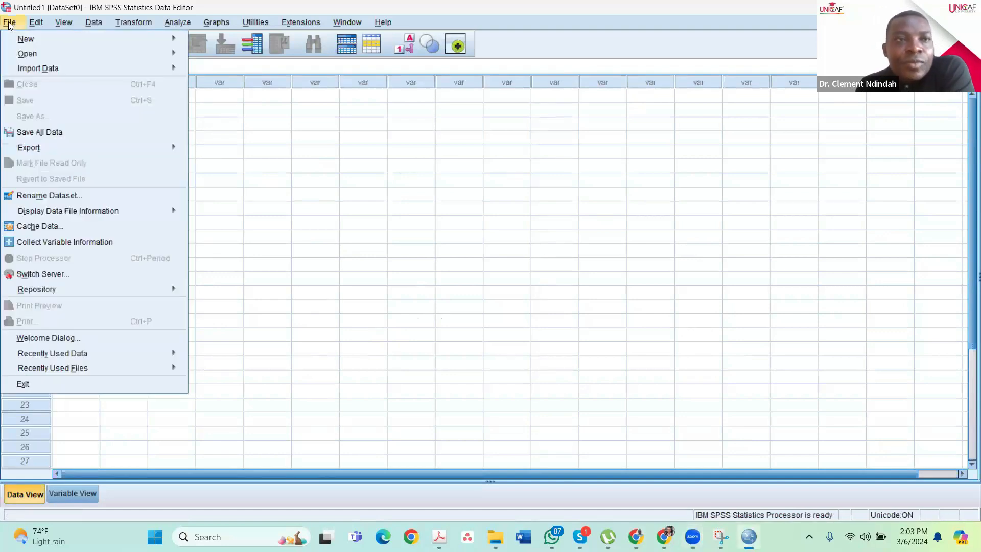
{"action": "mouse_move", "coordinate": [28, 56]}
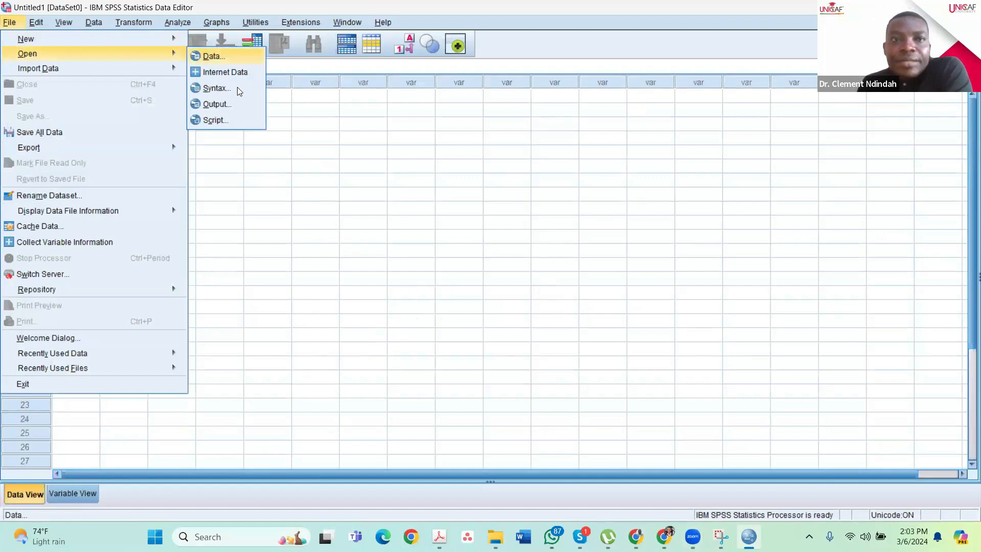
{"action": "left_click", "coordinate": [224, 57]}
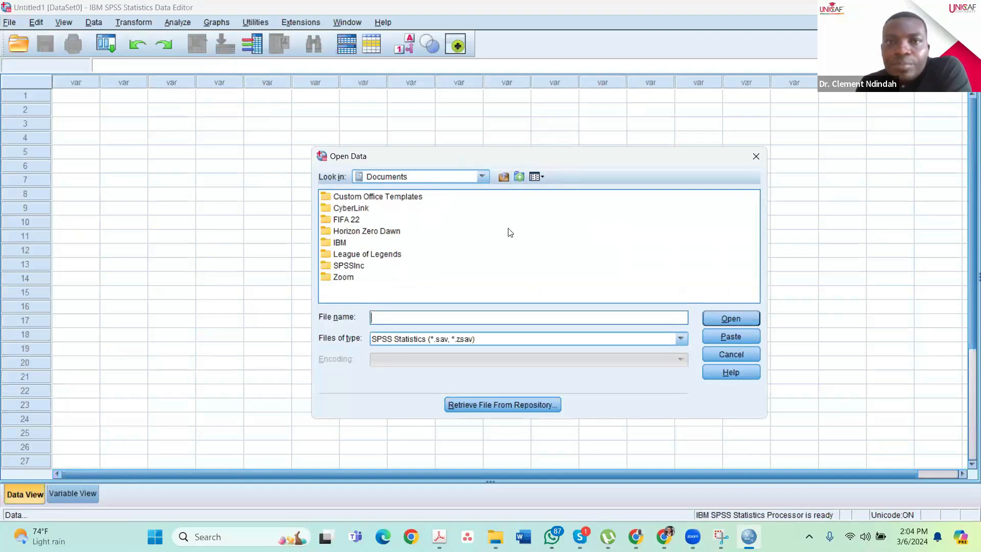
{"action": "left_click", "coordinate": [481, 177]}
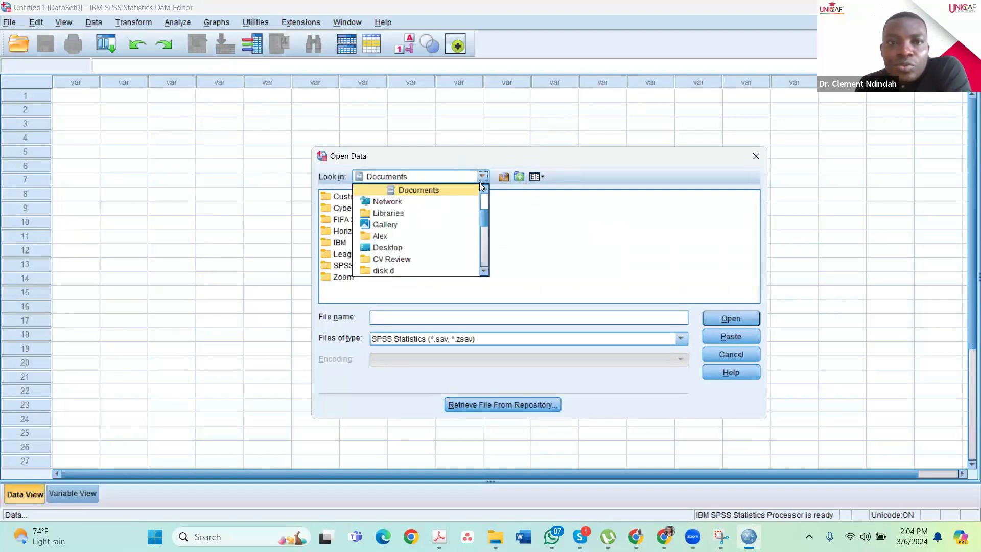
{"action": "left_click_drag", "start_coordinate": [485, 224], "coordinate": [436, 234]}
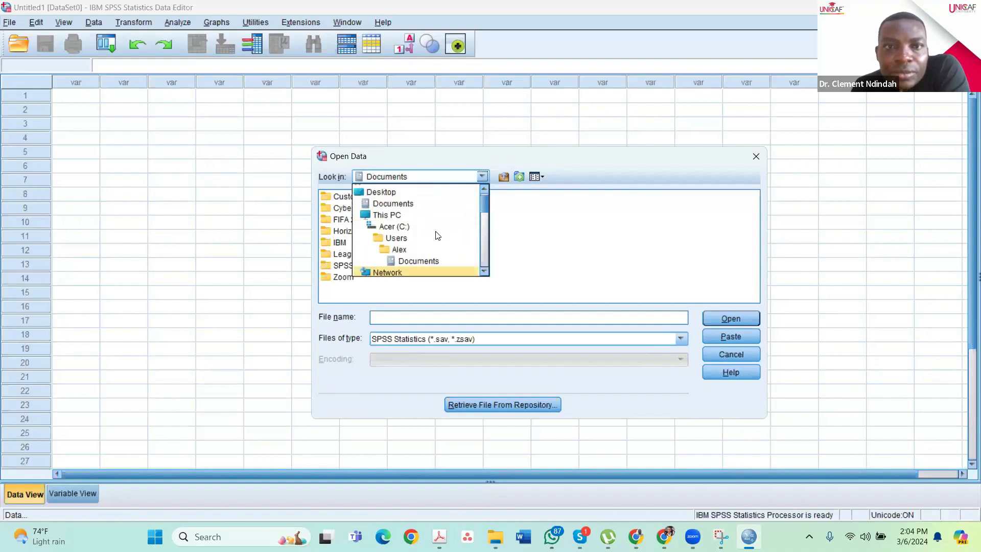
{"action": "left_click", "coordinate": [418, 229]}
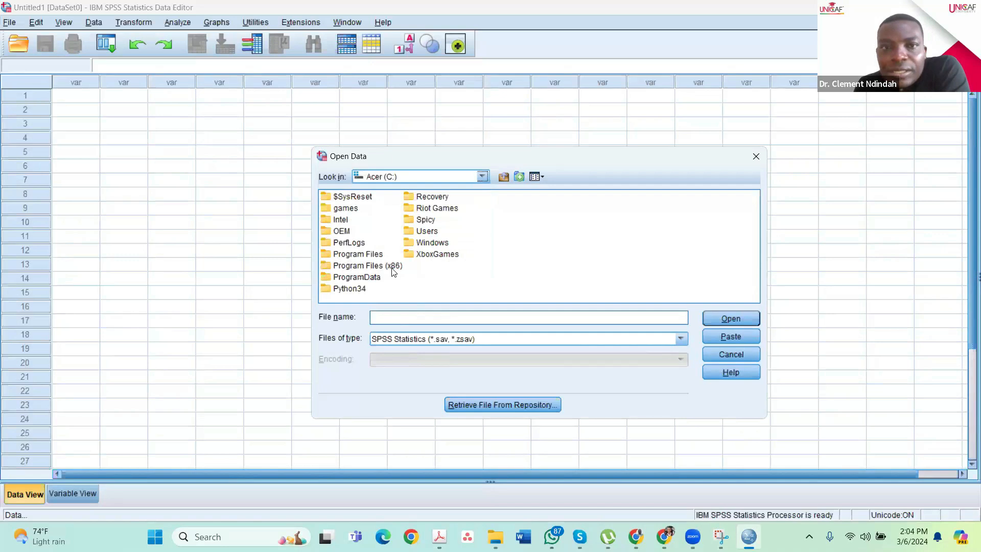
{"action": "double_click", "coordinate": [360, 254]}
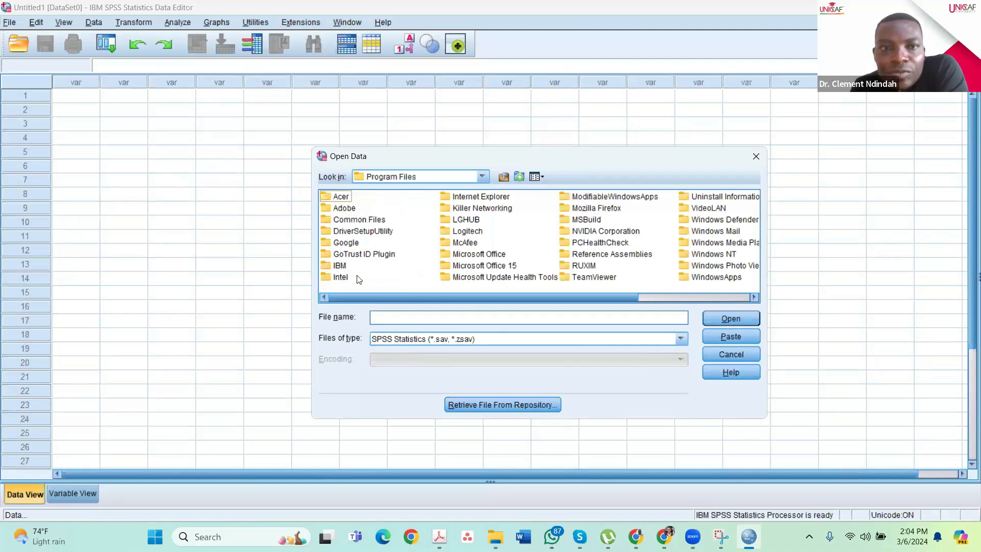
- Open the IBM folder inside Program Files while choosing the data file to open
{"action": "left_click", "coordinate": [340, 265]}
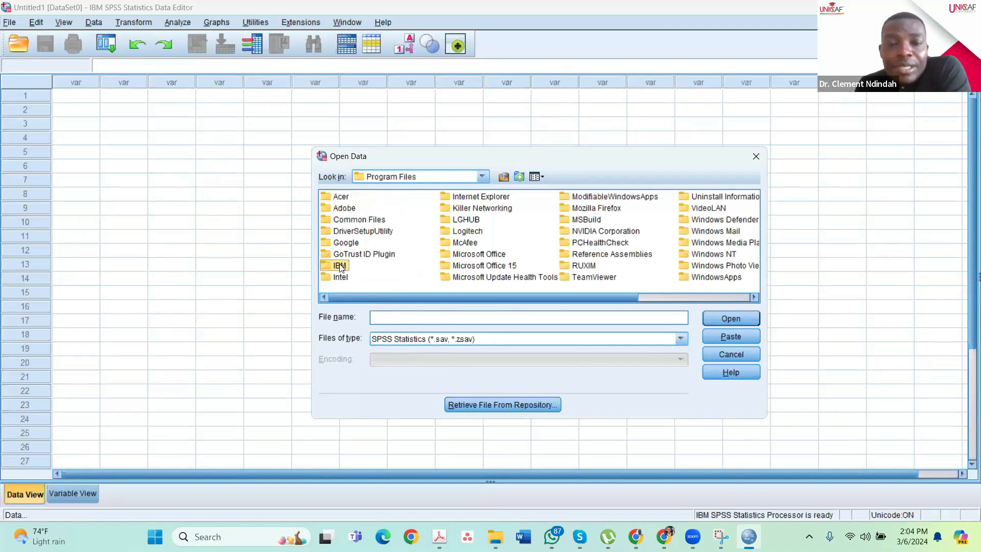
{"action": "left_click", "coordinate": [340, 266]}
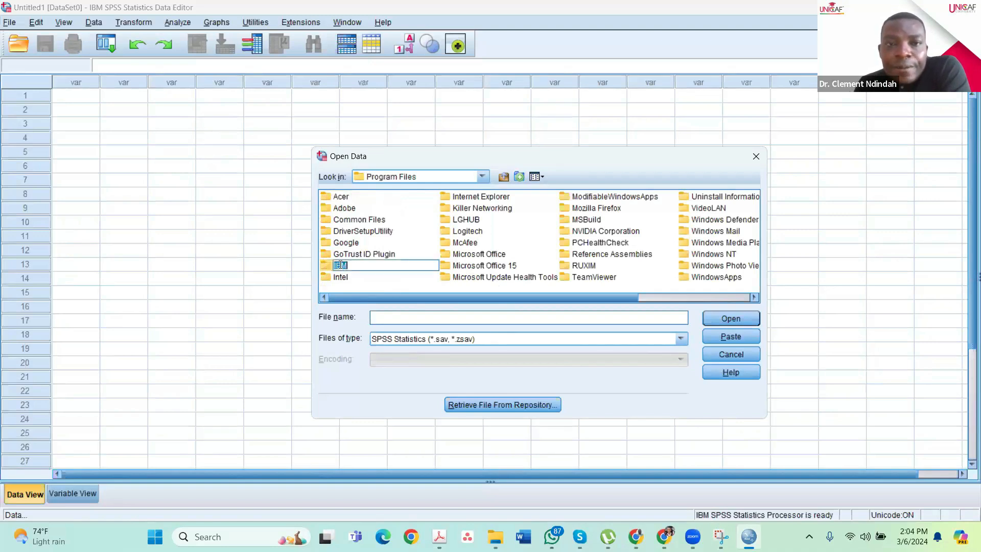
{"action": "left_click", "coordinate": [378, 270]}
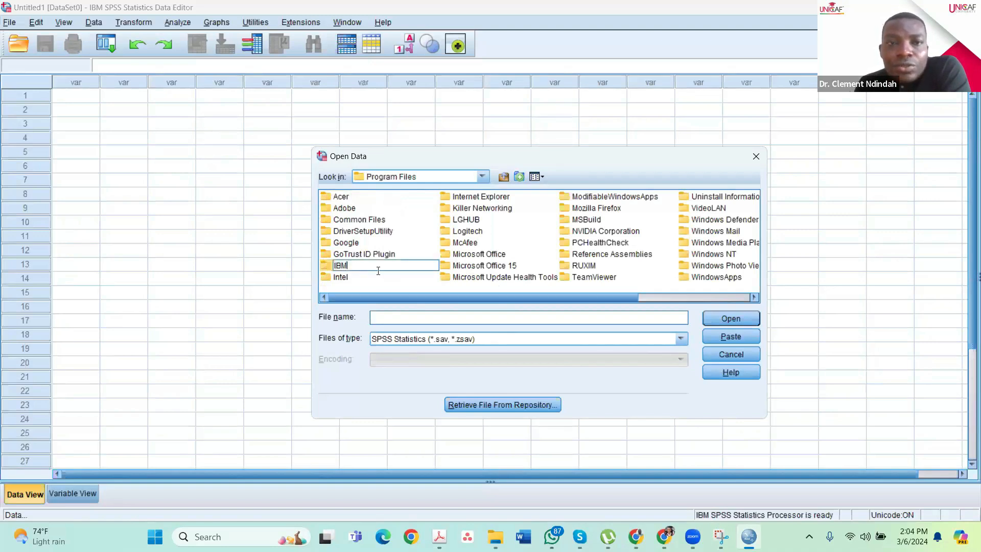
{"action": "left_click", "coordinate": [379, 277]}
{"action": "left_click", "coordinate": [343, 265]}
{"action": "left_click", "coordinate": [344, 266]}
{"action": "left_click", "coordinate": [375, 283]}
{"action": "left_click", "coordinate": [329, 265]}
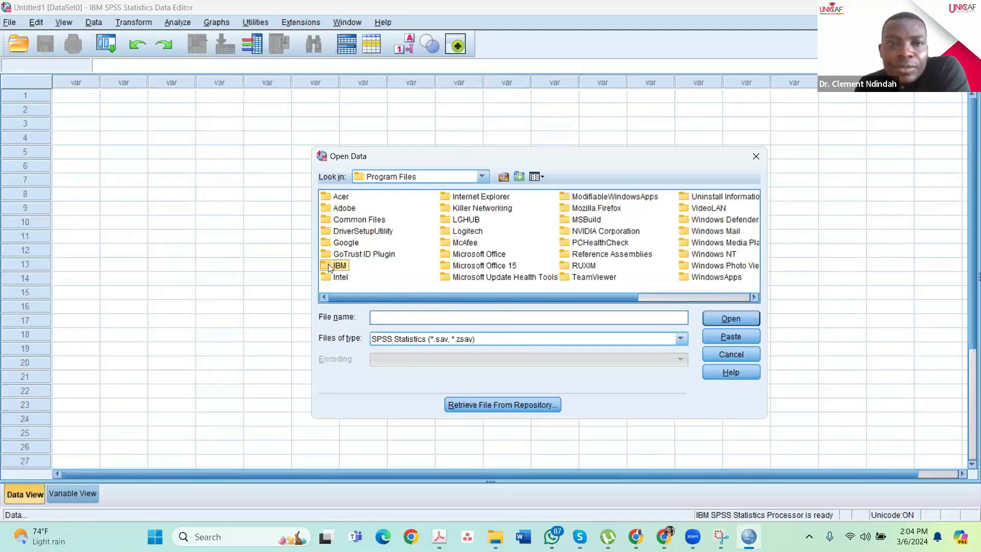
{"action": "double_click", "coordinate": [328, 266]}
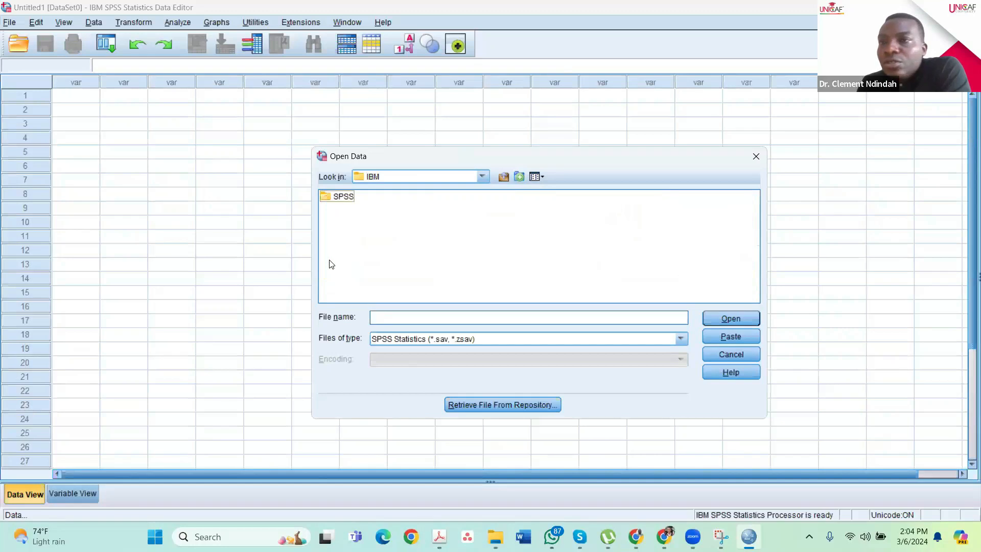
- Browse from the IBM folder through SPSS, Statistics, 26 and Samples to the English sample data folder
{"action": "double_click", "coordinate": [331, 198]}
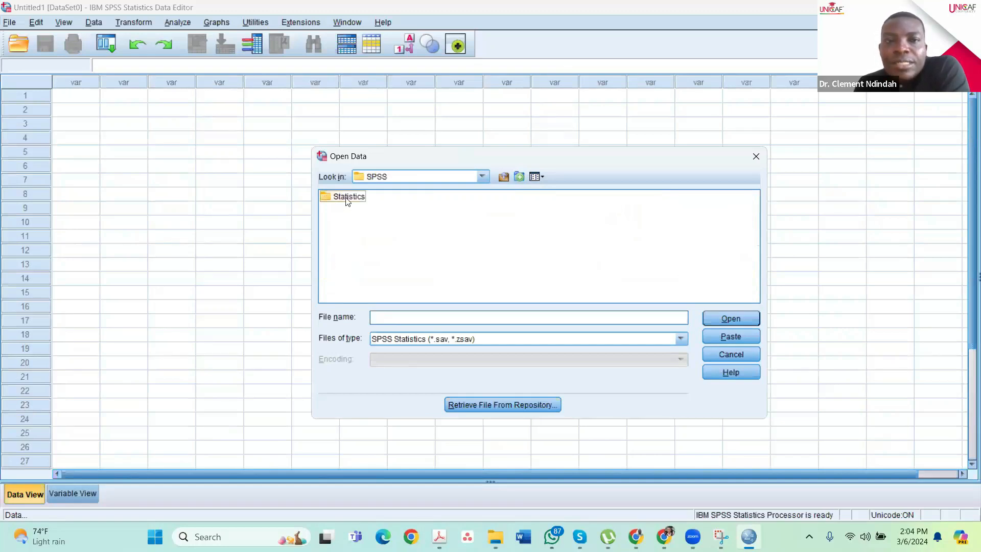
{"action": "double_click", "coordinate": [347, 198]}
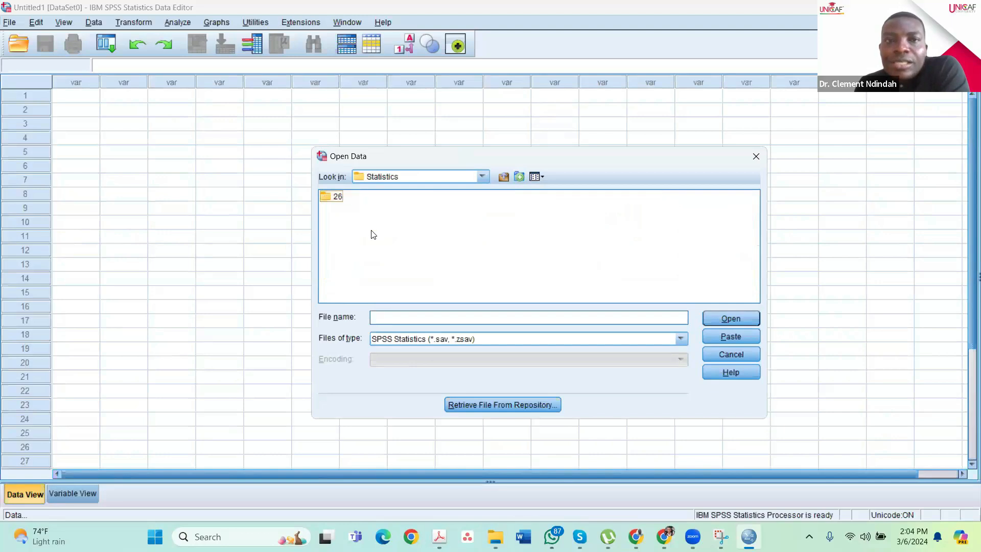
{"action": "double_click", "coordinate": [336, 198]}
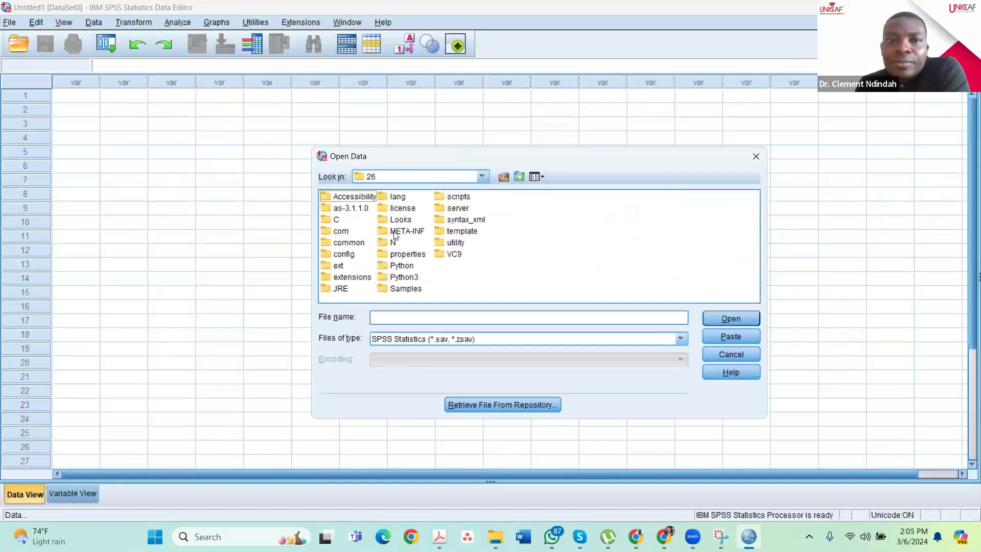
{"action": "left_click", "coordinate": [410, 292]}
{"action": "left_click", "coordinate": [409, 289]}
{"action": "left_click", "coordinate": [488, 290]}
{"action": "double_click", "coordinate": [387, 290]}
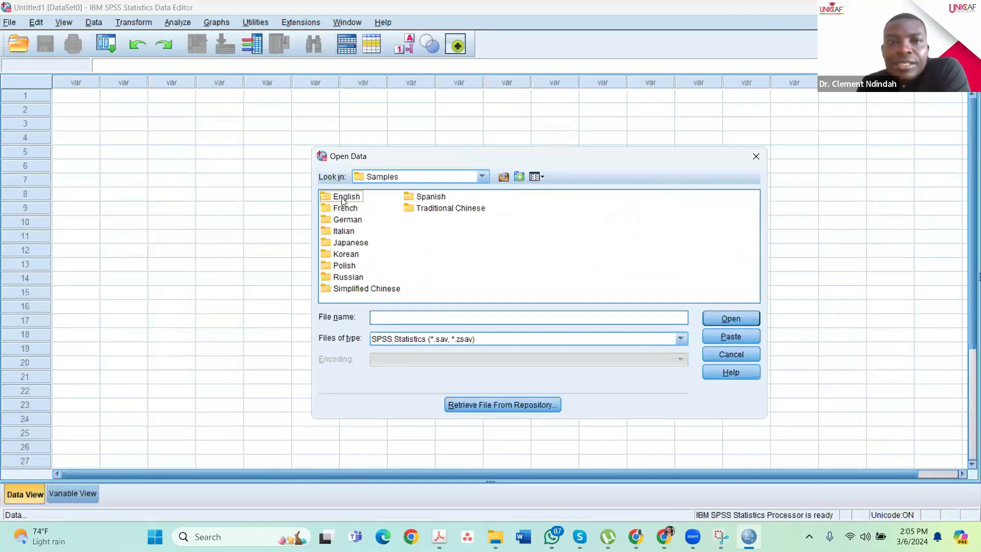
{"action": "left_click", "coordinate": [325, 201]}
{"action": "double_click", "coordinate": [325, 201]}
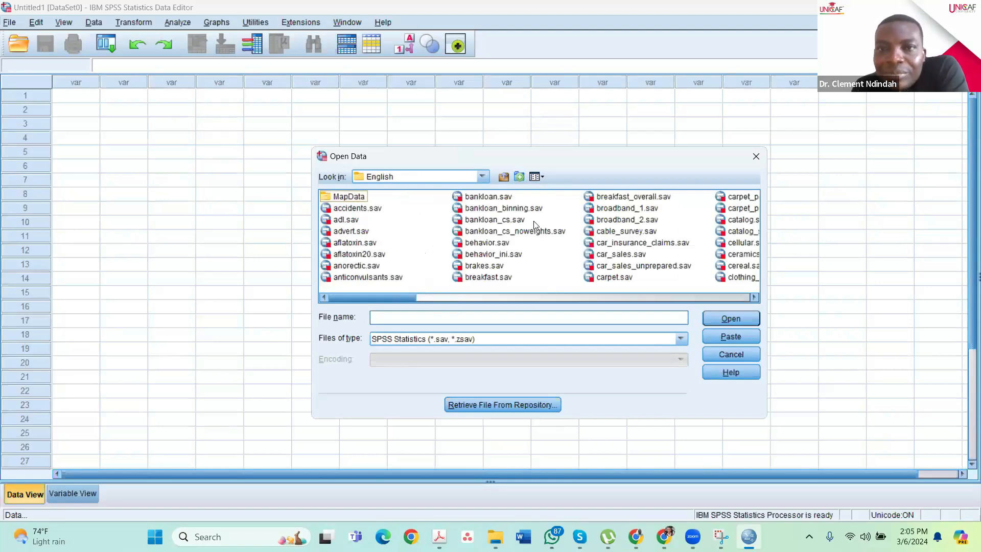
- Open the bankloan.sav sample data file from the English folder
{"action": "left_click", "coordinate": [482, 199]}
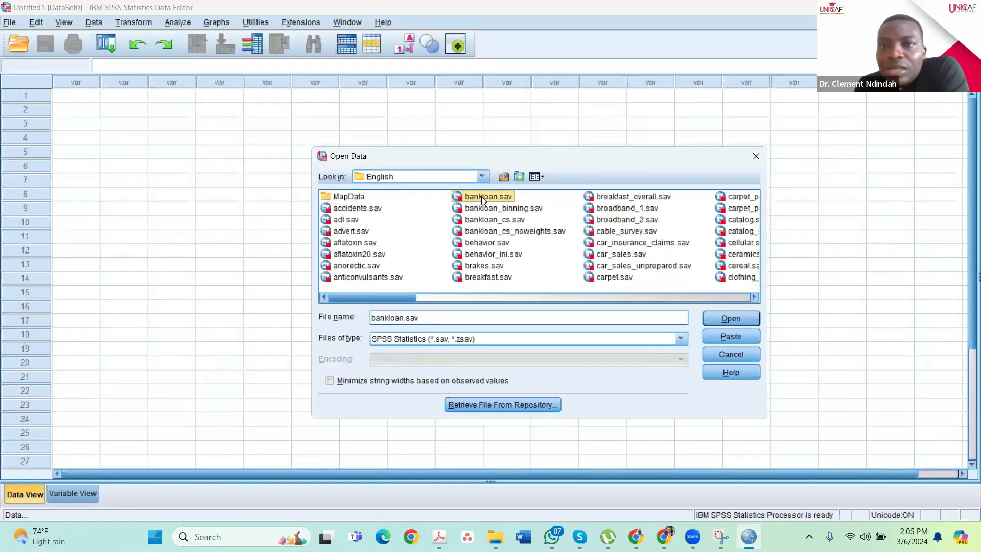
{"action": "mouse_move", "coordinate": [402, 297]}
{"action": "left_mouse_down"}
{"action": "mouse_move", "coordinate": [729, 271]}
{"action": "mouse_move", "coordinate": [401, 279]}
{"action": "left_mouse_up"}
{"action": "left_click", "coordinate": [718, 321]}
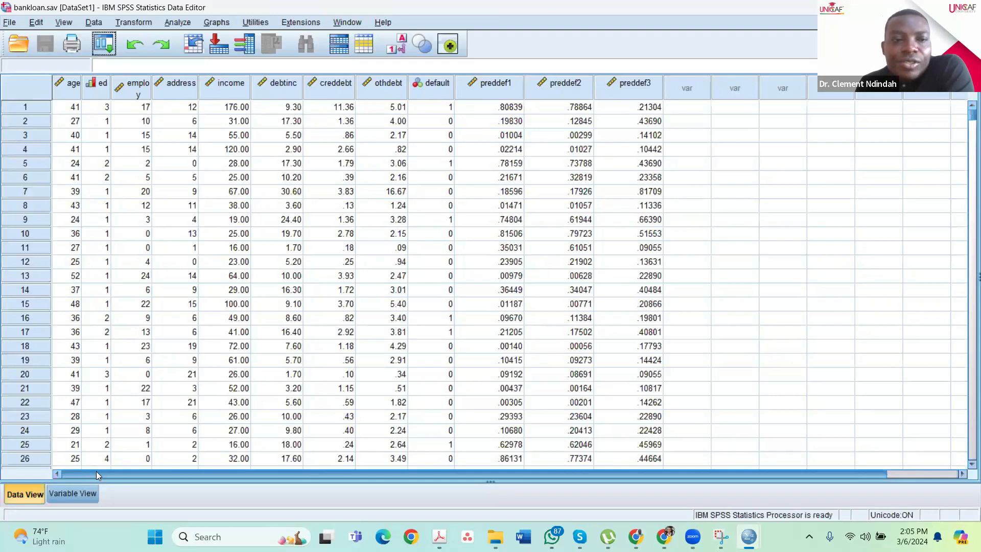
- Review the bankloan.sav variable definitions and inspect the value labels of the ed (Level of education) variable, leaving them unedited
{"action": "left_click", "coordinate": [65, 503]}
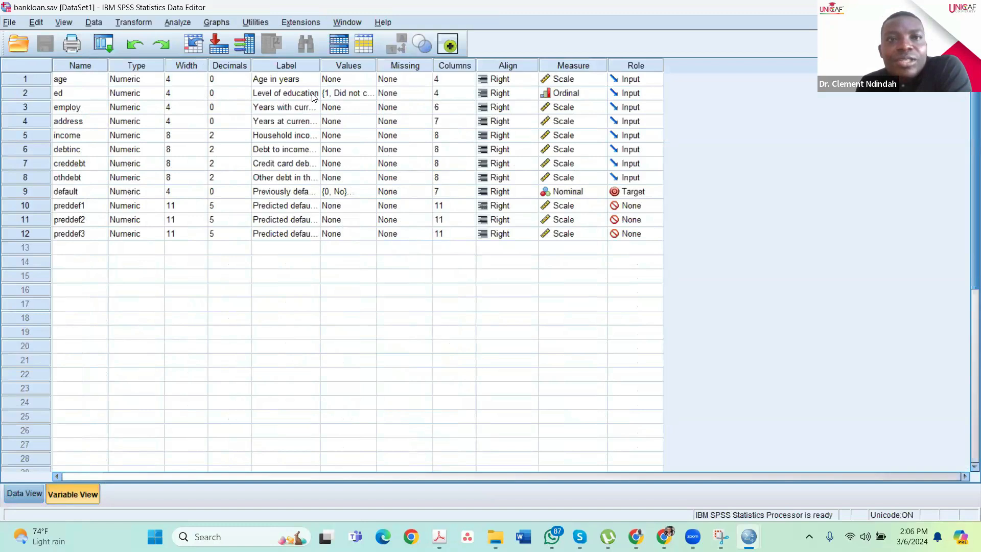
{"action": "left_click", "coordinate": [342, 97]}
{"action": "left_click", "coordinate": [368, 93]}
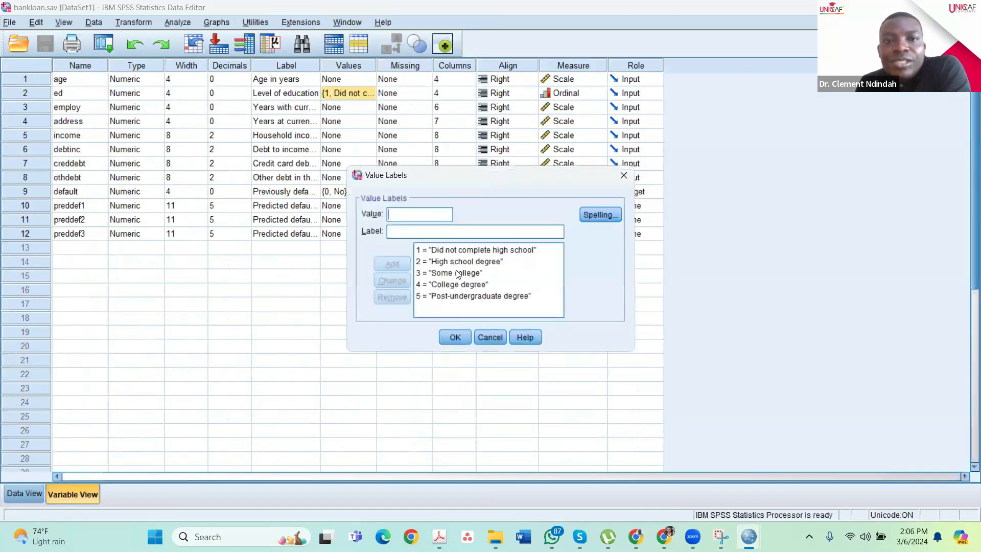
{"action": "left_click", "coordinate": [624, 175]}
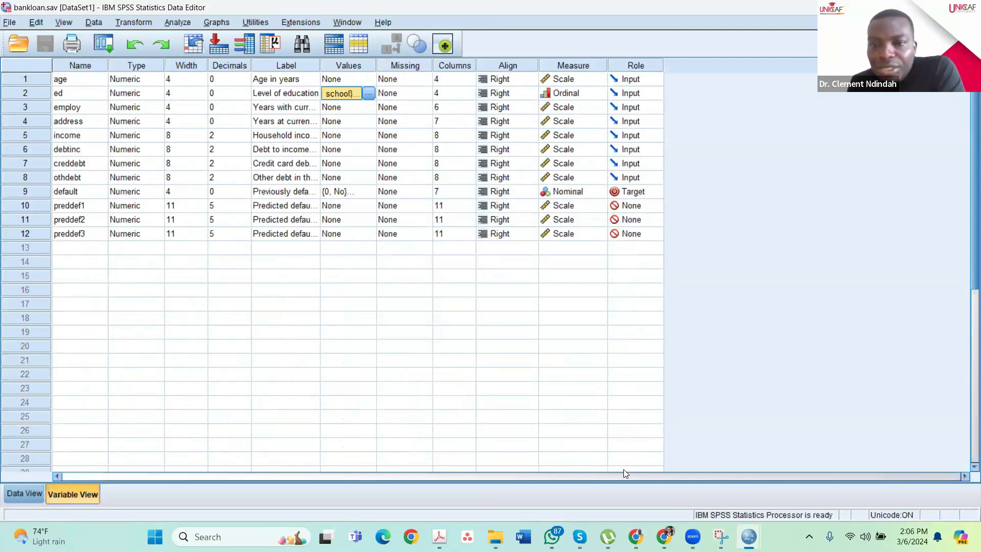
{"action": "left_click", "coordinate": [662, 435]}
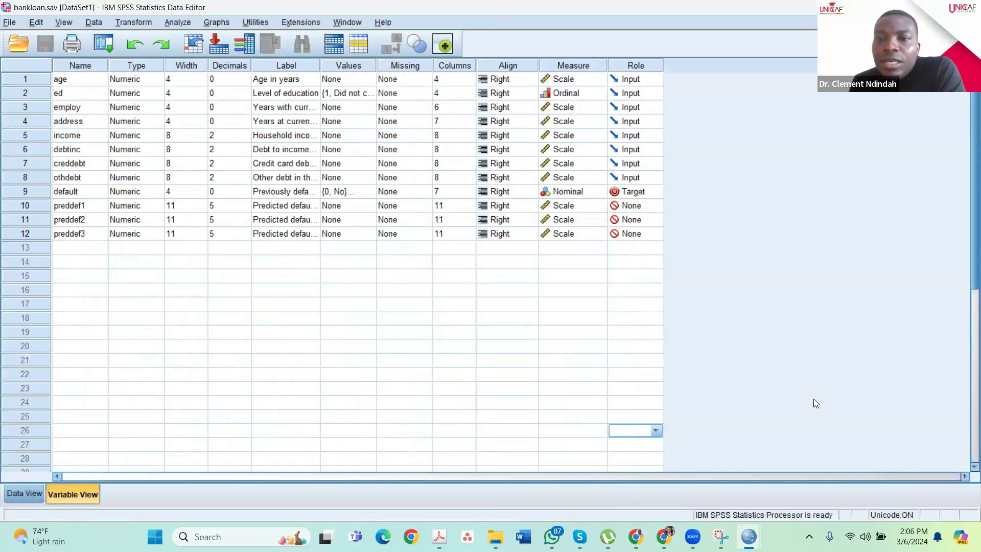